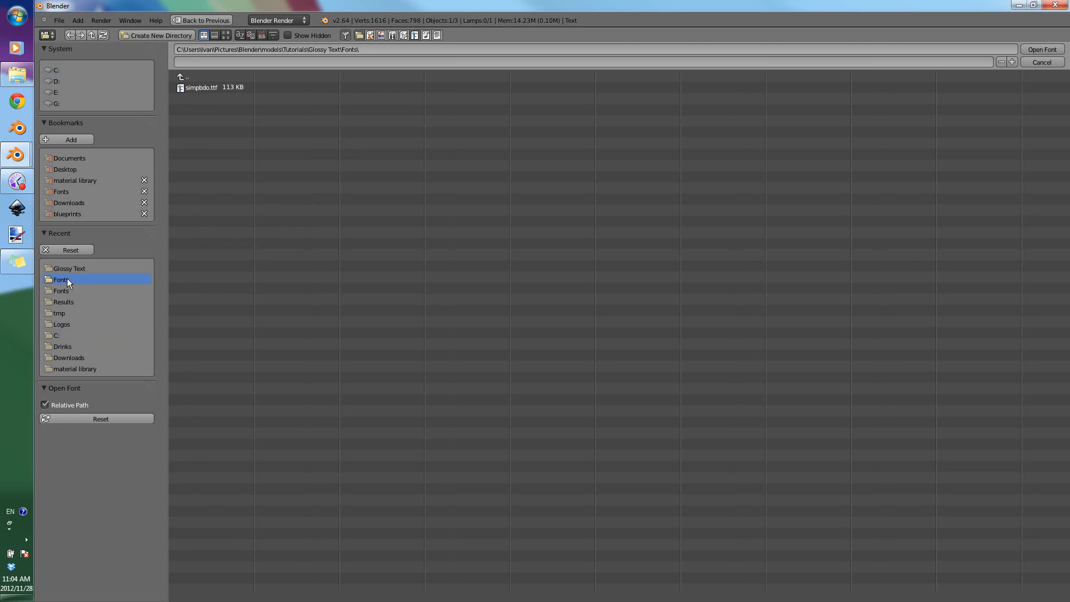
Load the simpbdo.ttf font for the text and rotate the text 90° about the global X axis.
{"action": "left_click", "coordinate": [222, 89]}
{"action": "left_click", "coordinate": [1055, 51]}
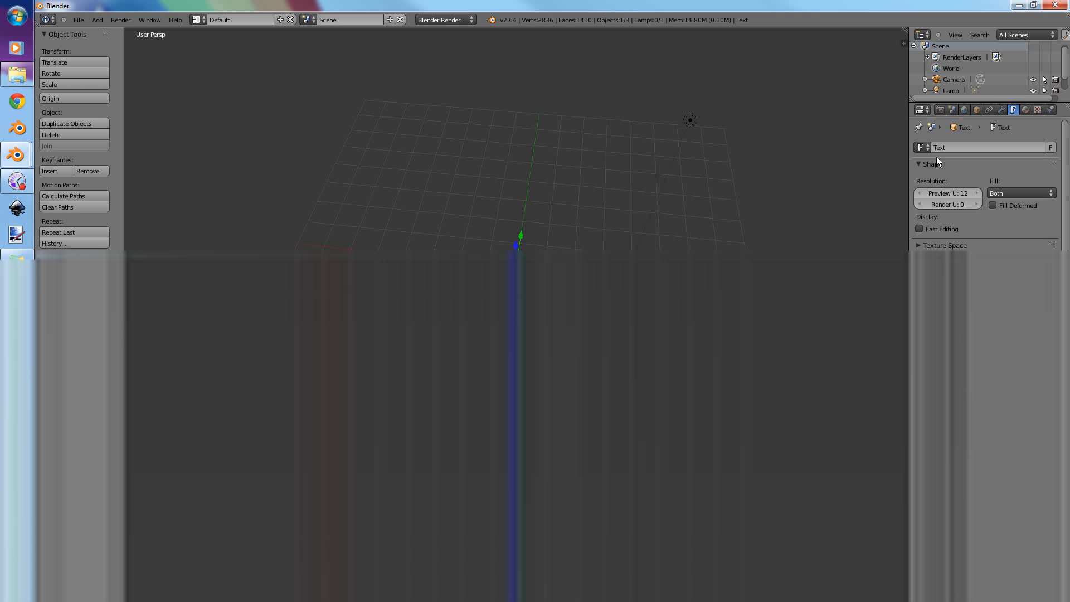
{"action": "middle_click_drag", "start_coordinate": [645, 303], "coordinate": [612, 296]}
{"action": "type", "text": "rx"}
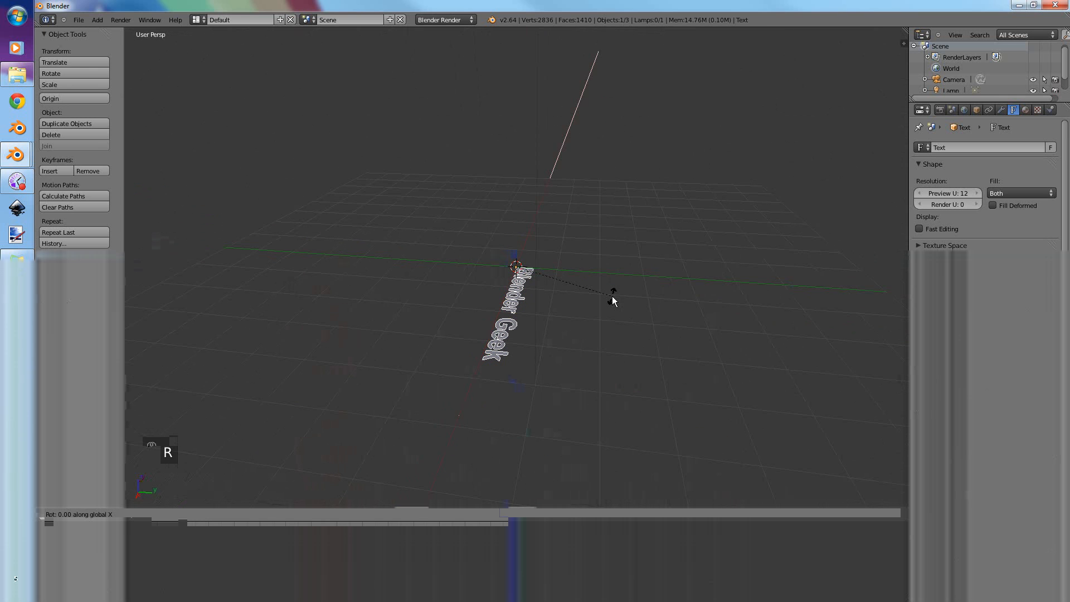
{"action": "type", "text": "90"}
{"action": "key", "text": "Return"}
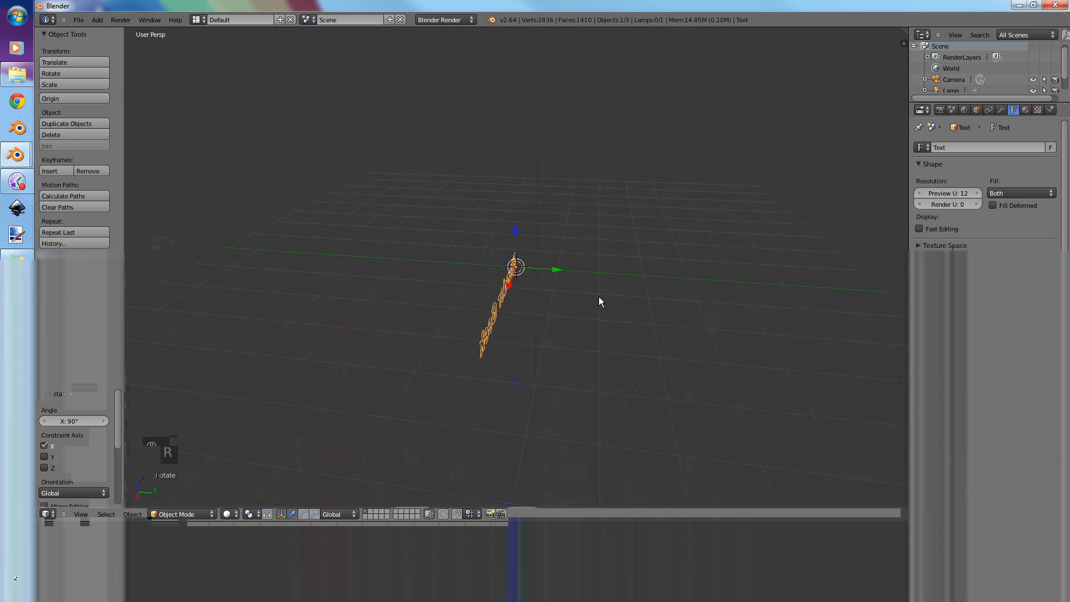
Align the camera to the front view and shift it sideways so the text sits near the middle of the frame.
{"action": "key", "text": "KP_1"}
{"action": "key", "text": "ctrl+alt+KP_0"}
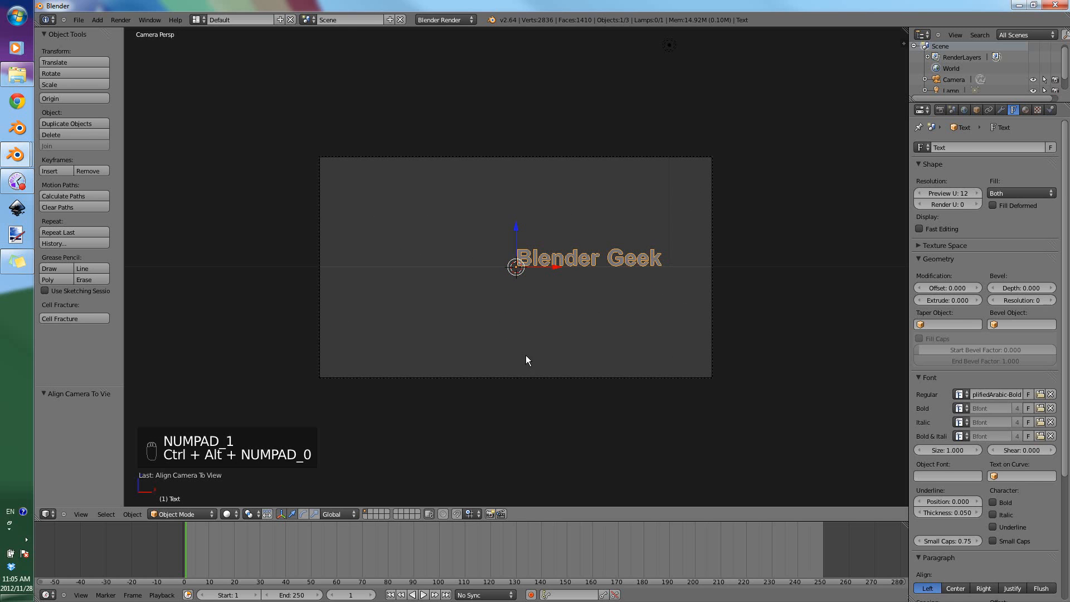
{"action": "right_click", "coordinate": [507, 378]}
{"action": "key", "text": "g"}
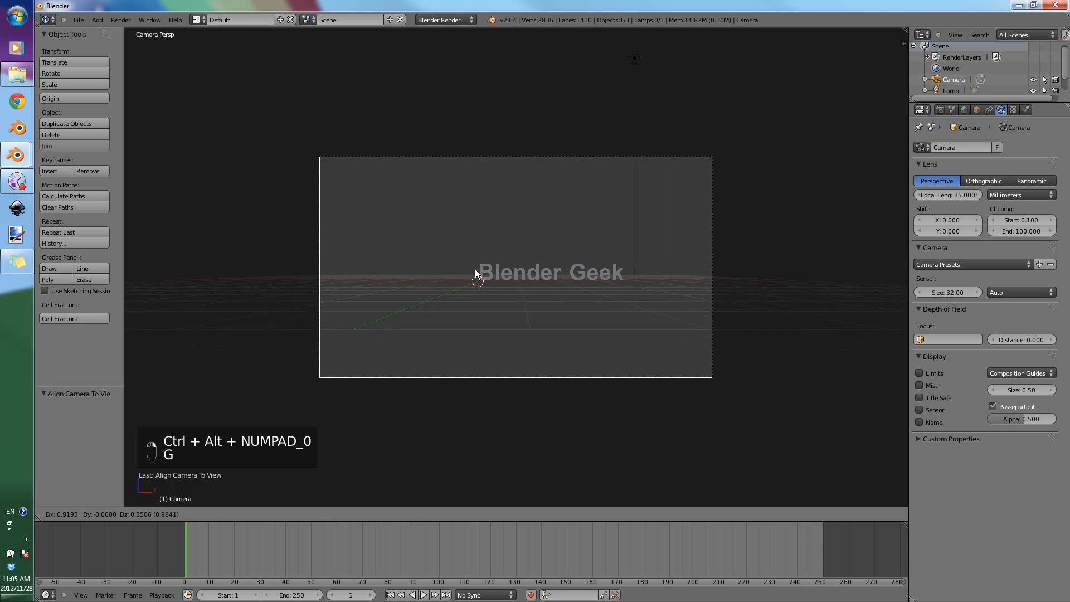
{"action": "left_click", "coordinate": [614, 266]}
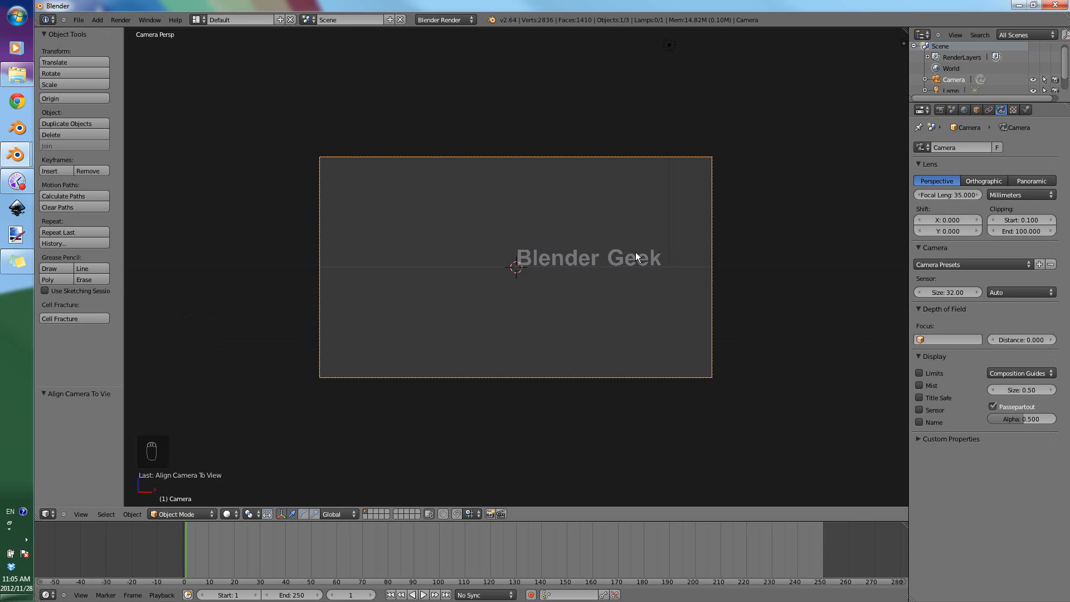
{"action": "key", "text": "g"}
{"action": "left_click", "coordinate": [723, 243]}
{"action": "key", "text": "g"}
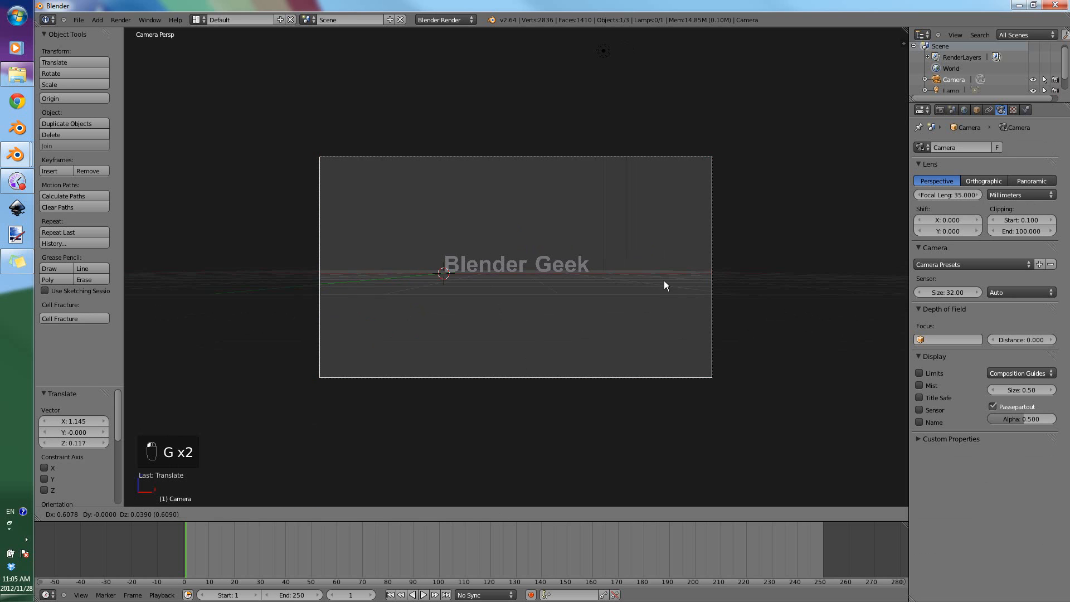
{"action": "left_click", "coordinate": [645, 278]}
Move the camera about 5.5 units closer to the text along its local Z axis, keeping "Blender Geek" centred in the frame.
{"action": "key", "text": "g"}
{"action": "middle_click", "coordinate": [643, 281]}
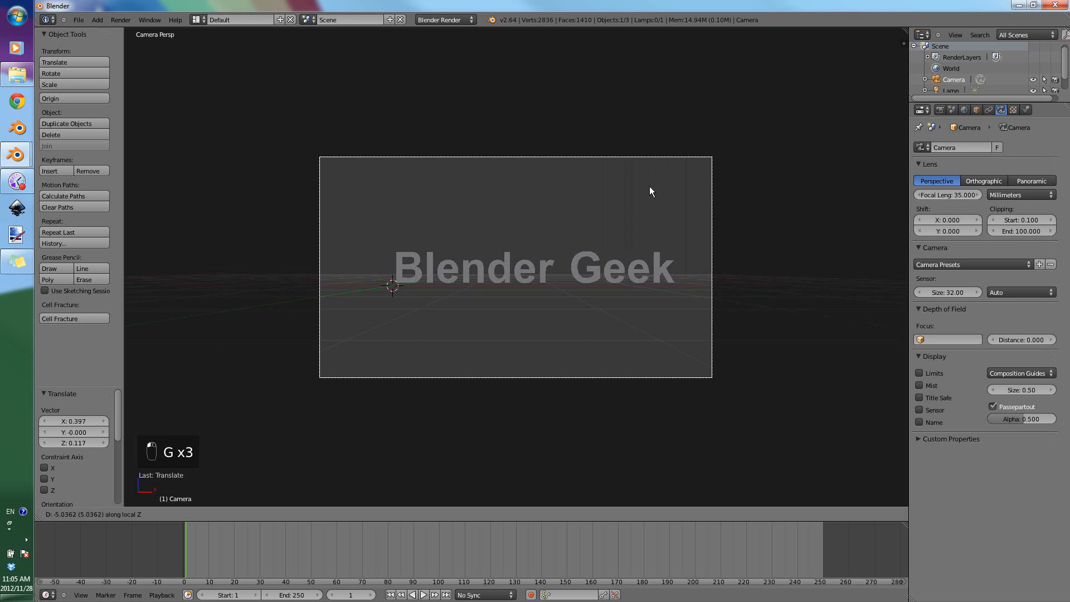
{"action": "left_click", "coordinate": [651, 202]}
{"action": "key", "text": "g"}
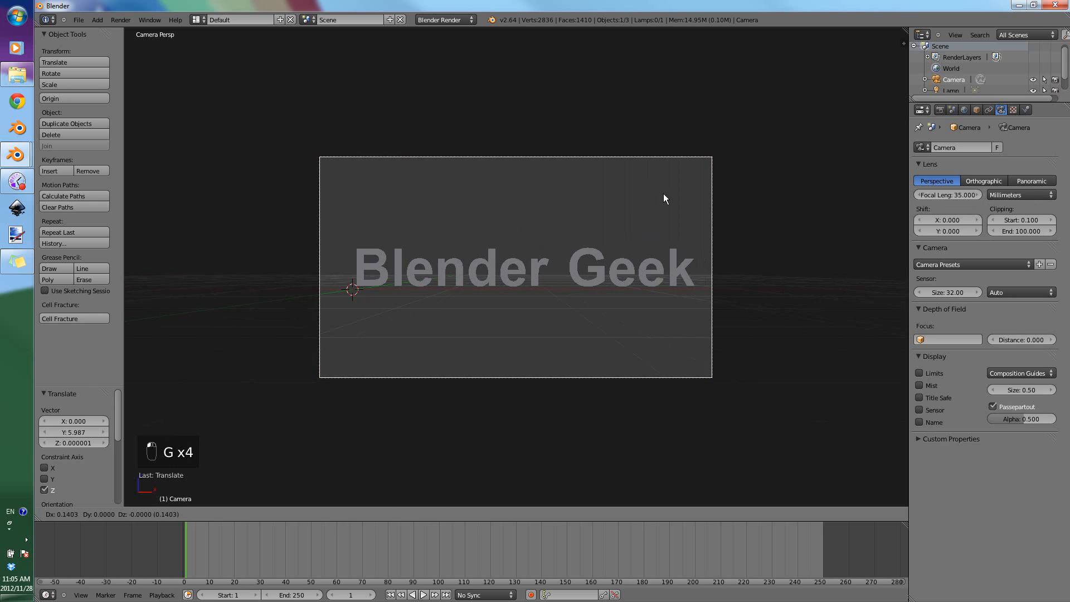
{"action": "left_click", "coordinate": [662, 192]}
{"action": "key", "text": "g"}
{"action": "left_click", "coordinate": [656, 203]}
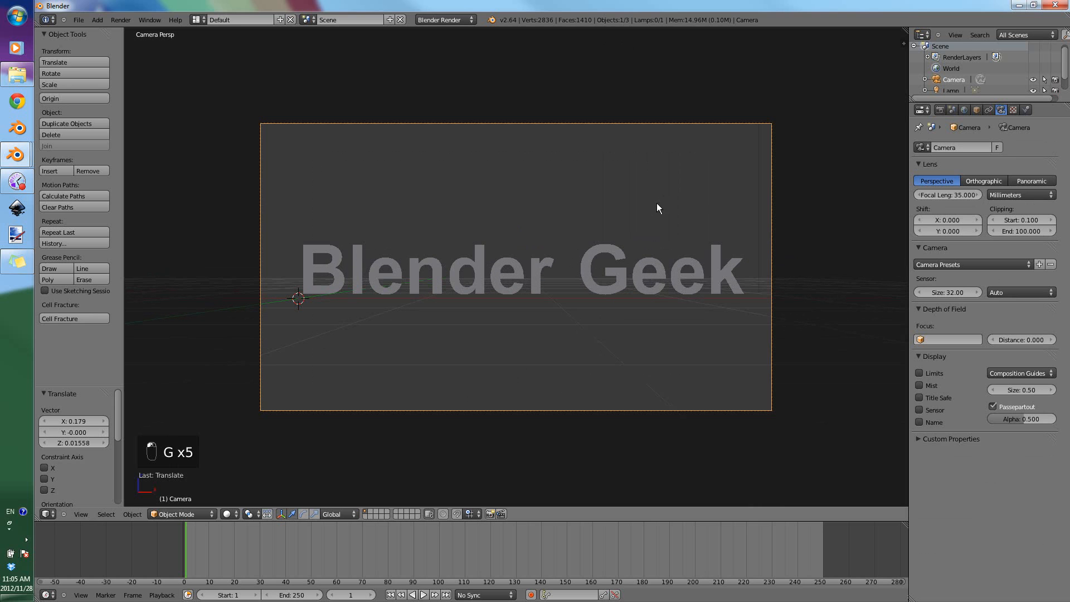
{"action": "key", "text": "g"}
{"action": "middle_click", "coordinate": [646, 223]}
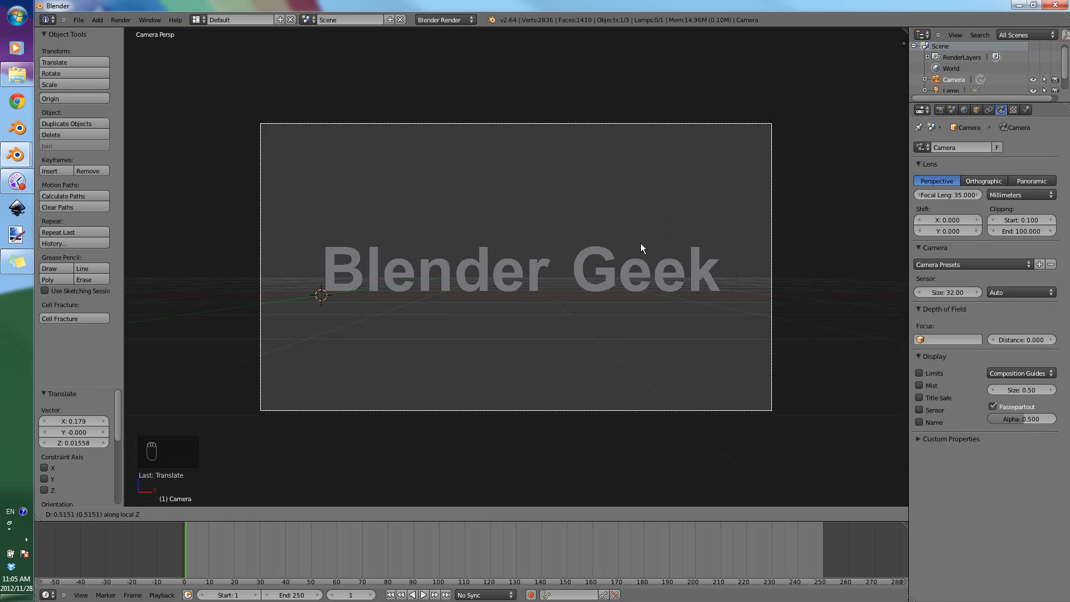
{"action": "left_click", "coordinate": [641, 248]}
Give the text an extrusion of about 0.112 and a bevel depth of 0.005.
{"action": "right_click", "coordinate": [654, 278]}
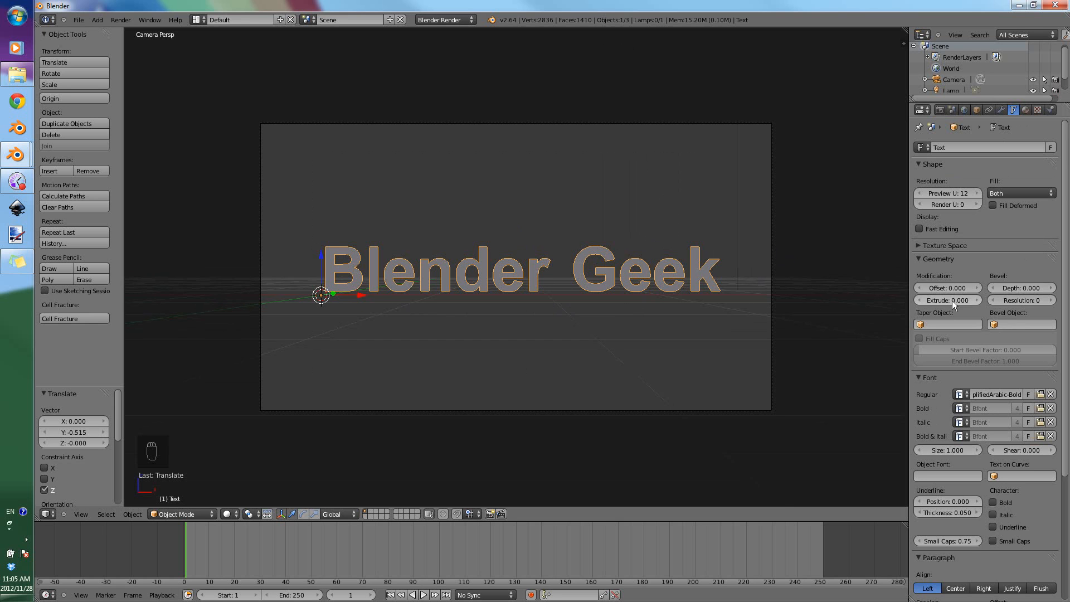
{"action": "left_click_drag", "start_coordinate": [952, 300], "coordinate": [951, 308]}
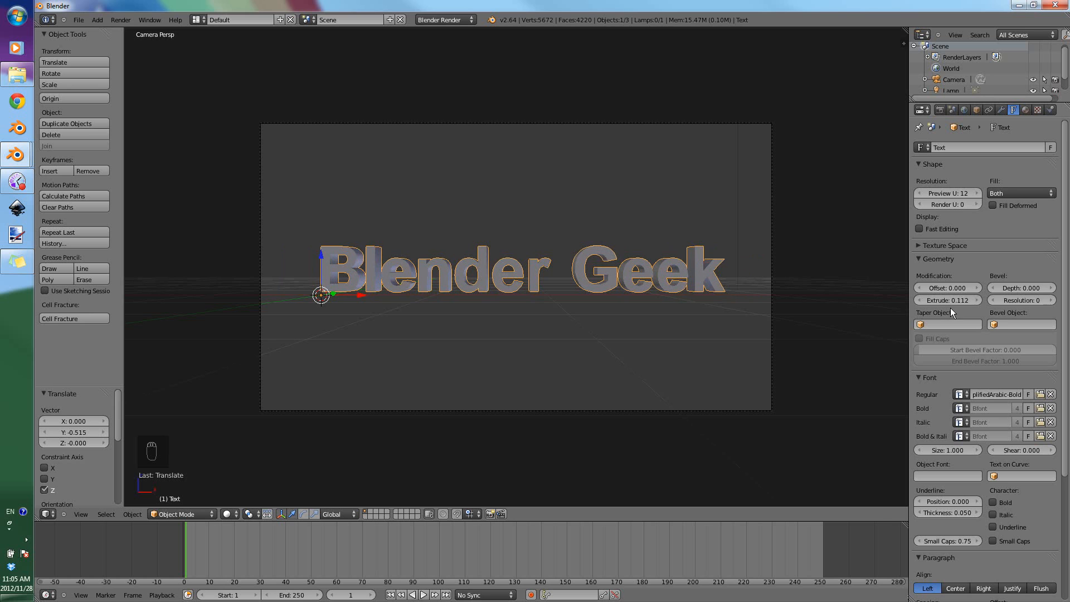
{"action": "left_click", "coordinate": [1018, 288]}
{"action": "key", "text": "BackSpace"}
{"action": "type", "text": ".005"}
{"action": "key", "text": "Return"}
{"action": "scroll", "coordinate": [664, 272], "scroll_direction": "up", "scroll_amount": 5}
{"action": "scroll", "coordinate": [668, 274], "scroll_direction": "down", "scroll_amount": 5}
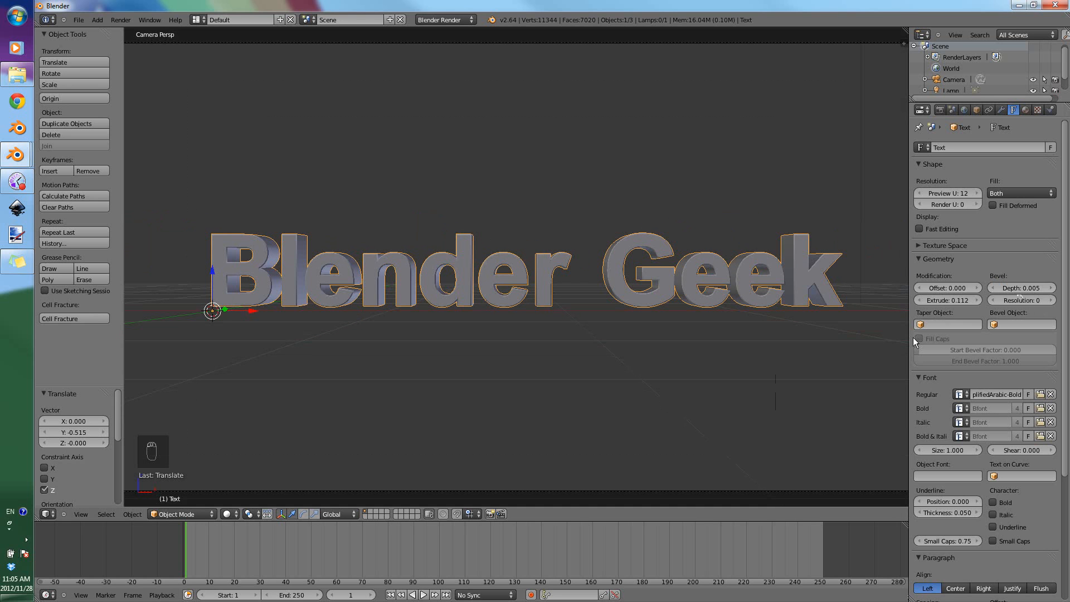
Examine the letter edges in the background_black.png reference render in the other Blender window, and return to the text scene.
{"action": "mouse_move", "coordinate": [16, 155]}
{"action": "left_click", "coordinate": [96, 178]}
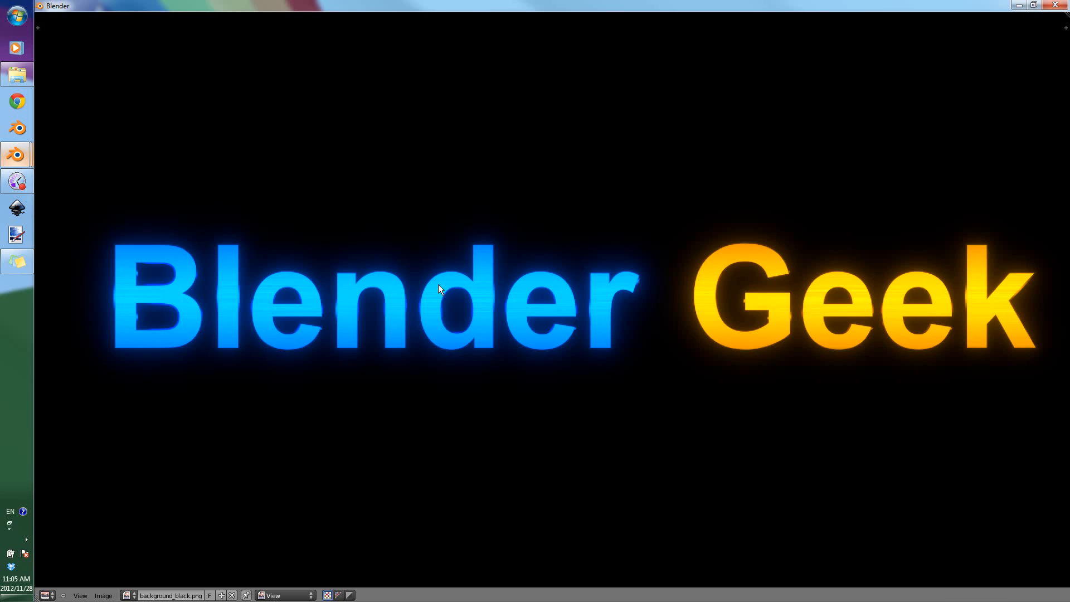
{"action": "middle_click_drag", "start_coordinate": [438, 284], "coordinate": [632, 307], "text": "ctrl"}
{"action": "scroll", "coordinate": [624, 313], "scroll_direction": "up", "scroll_amount": 5}
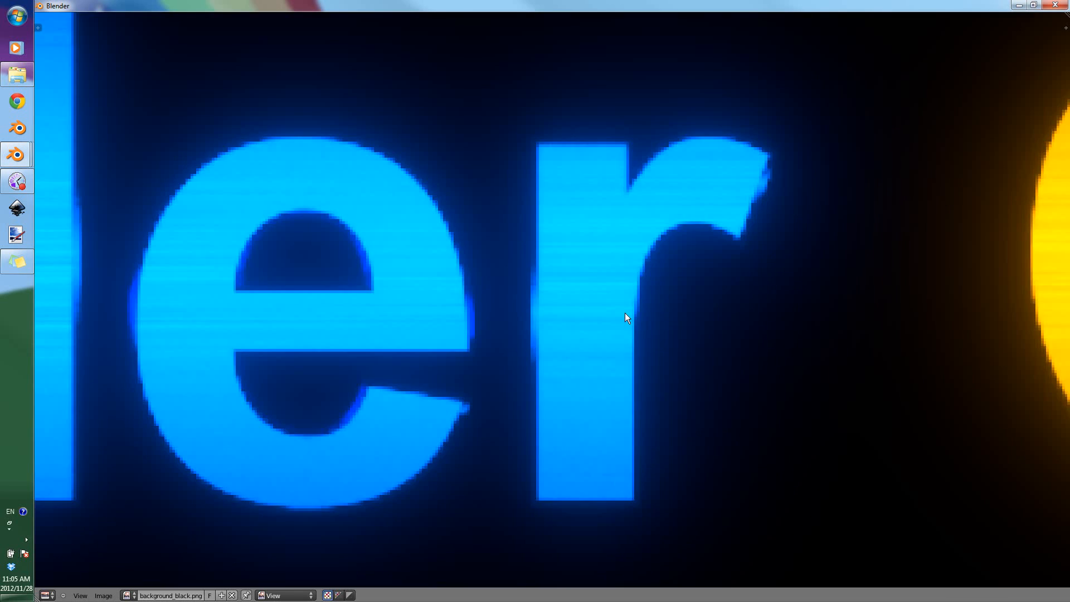
{"action": "middle_click_drag", "start_coordinate": [492, 323], "coordinate": [615, 307]}
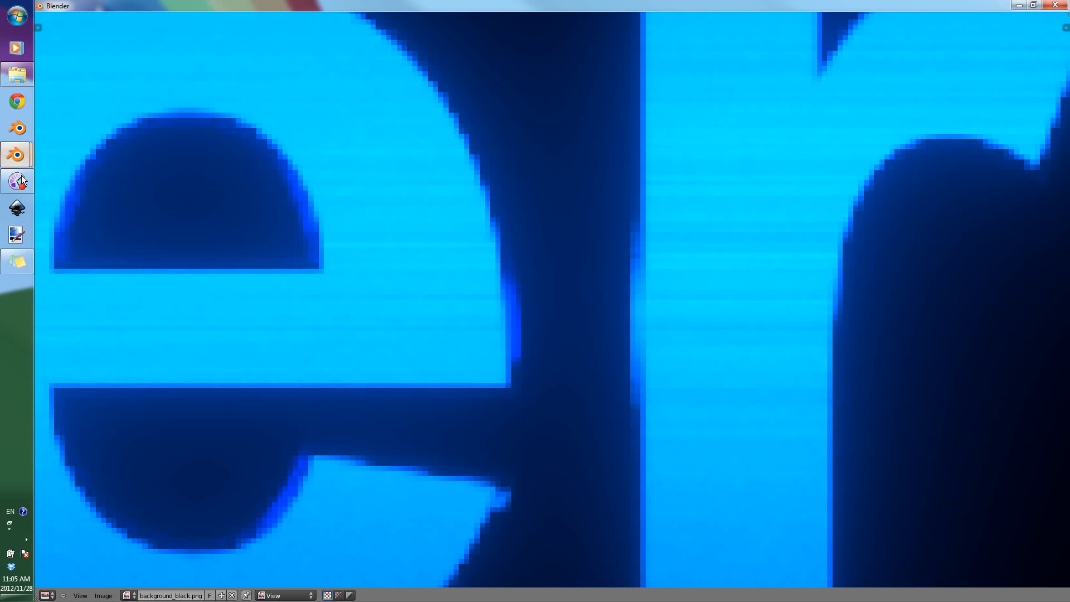
{"action": "mouse_move", "coordinate": [16, 154]}
{"action": "left_click", "coordinate": [110, 241]}
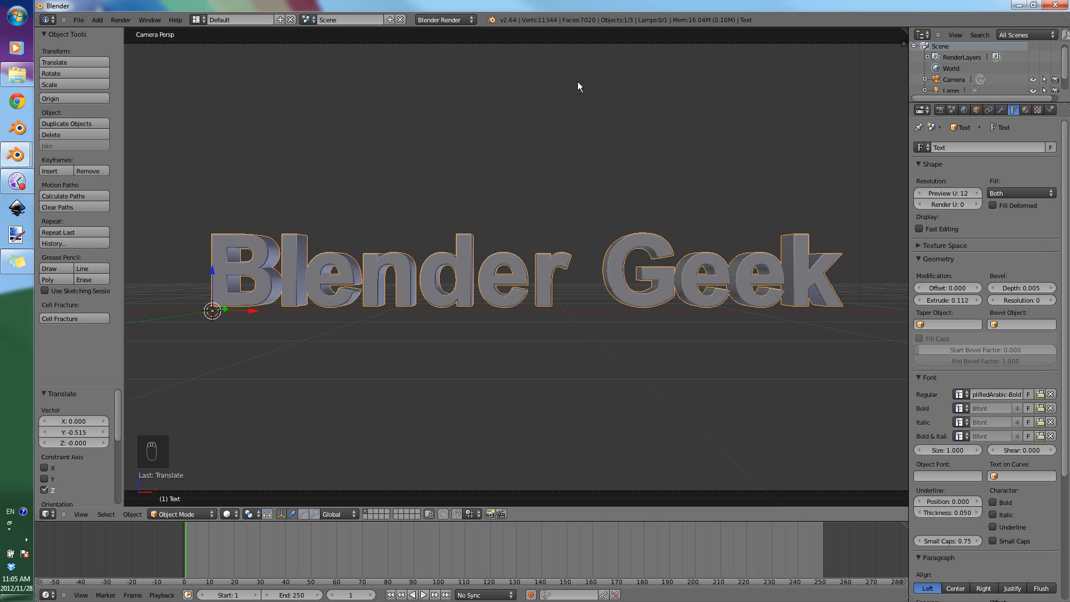
Switch the camera lens to Orthographic and set its orthographic scale to 5.978.
{"action": "scroll", "coordinate": [574, 186], "scroll_direction": "down", "scroll_amount": 3}
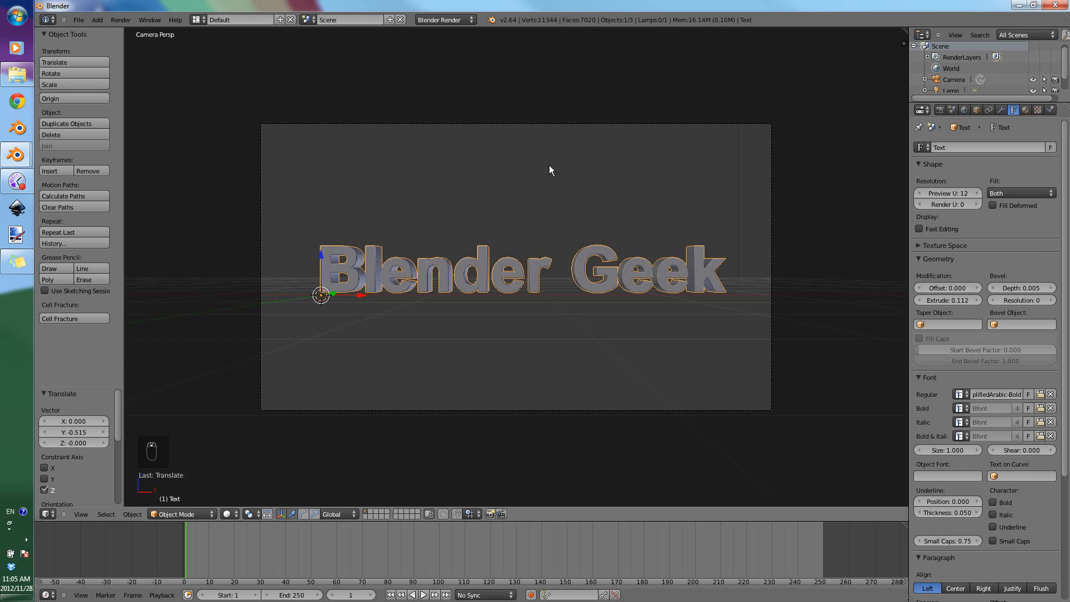
{"action": "right_click", "coordinate": [557, 123]}
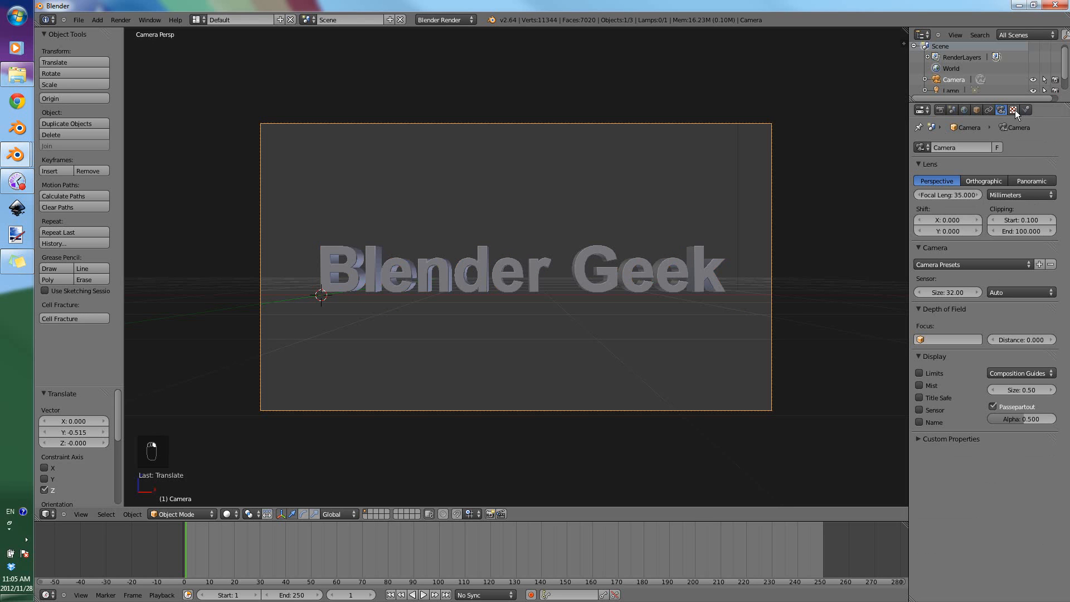
{"action": "left_click", "coordinate": [995, 182]}
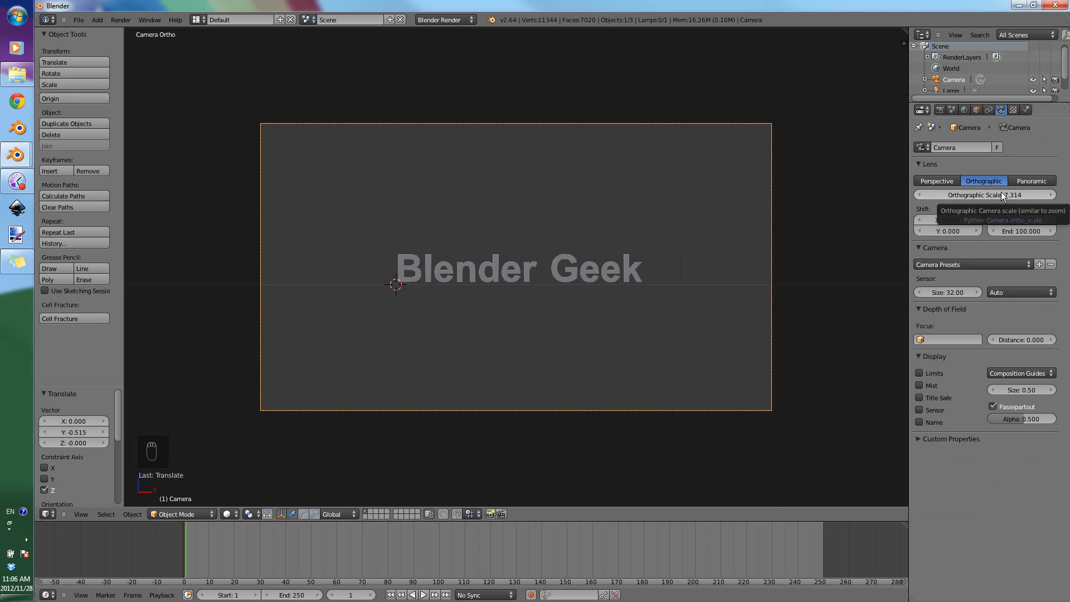
{"action": "left_click", "coordinate": [1001, 192]}
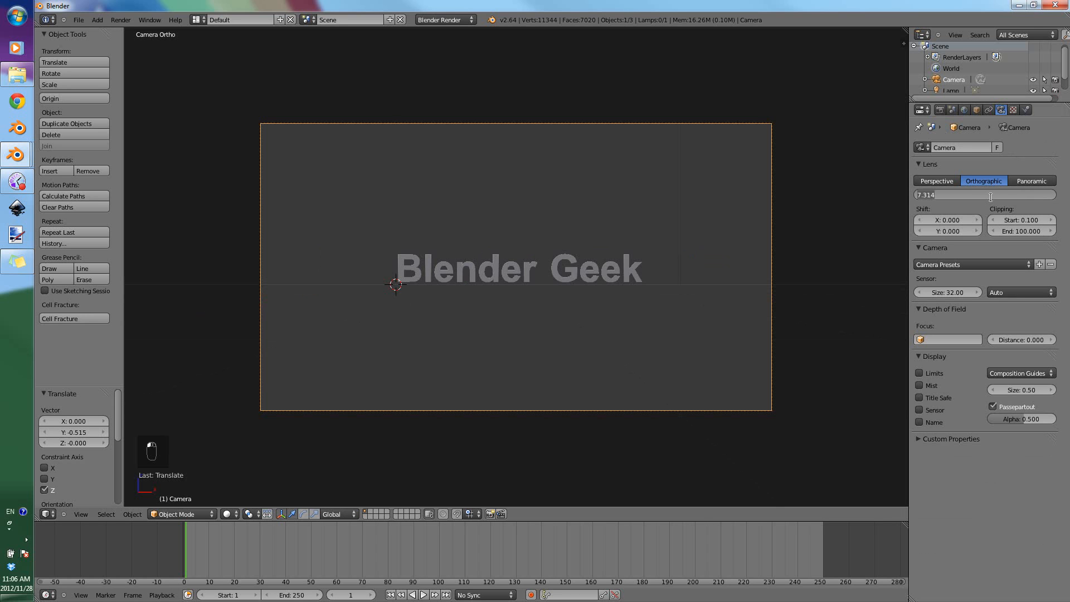
{"action": "type", "text": "5.978"}
{"action": "key", "text": "Return"}
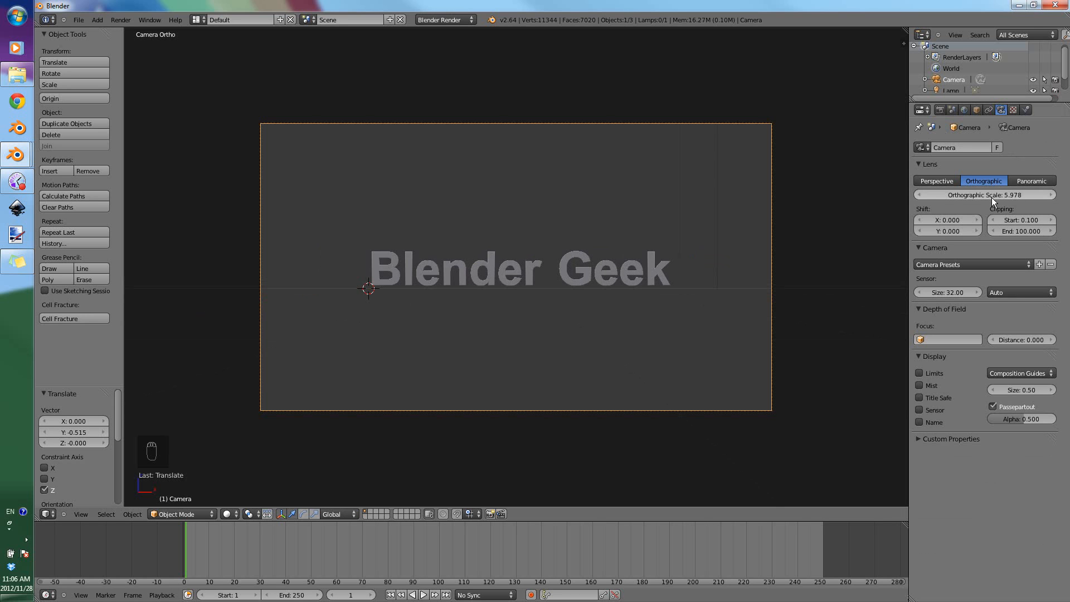
Scale the text by 1.3 and move it along X and Z to the centre of the camera frame.
{"action": "right_click", "coordinate": [632, 278]}
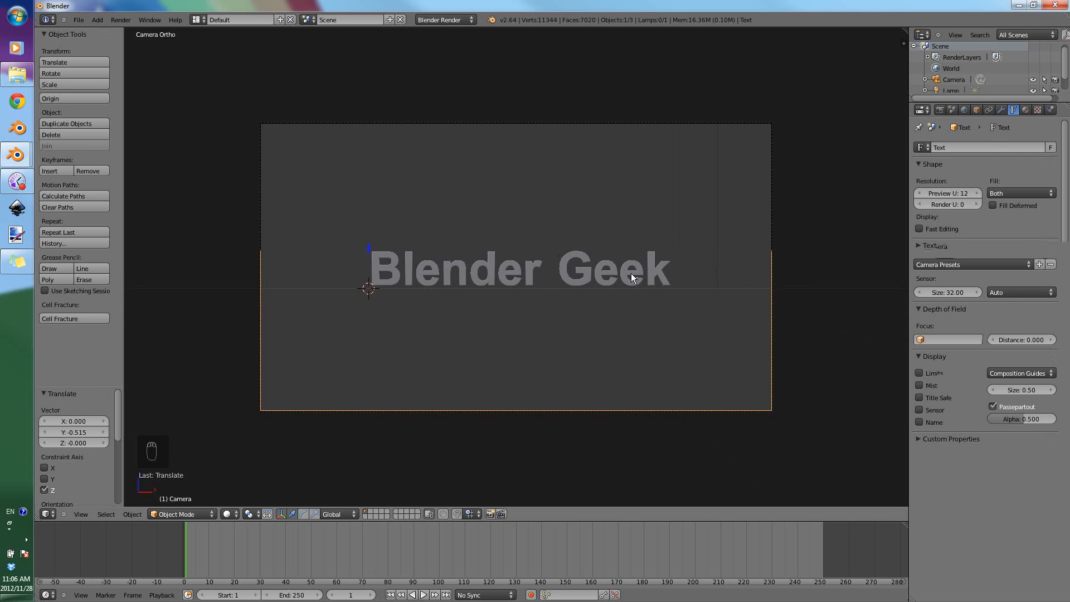
{"action": "type", "text": "s"}
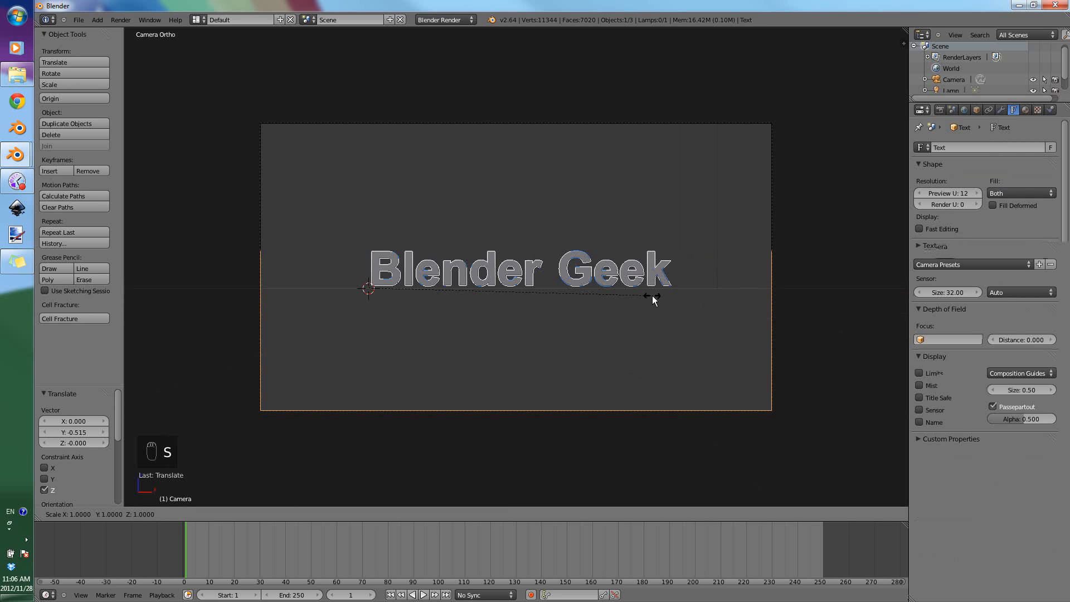
{"action": "type", "text": "1.3"}
{"action": "key", "text": "Return"}
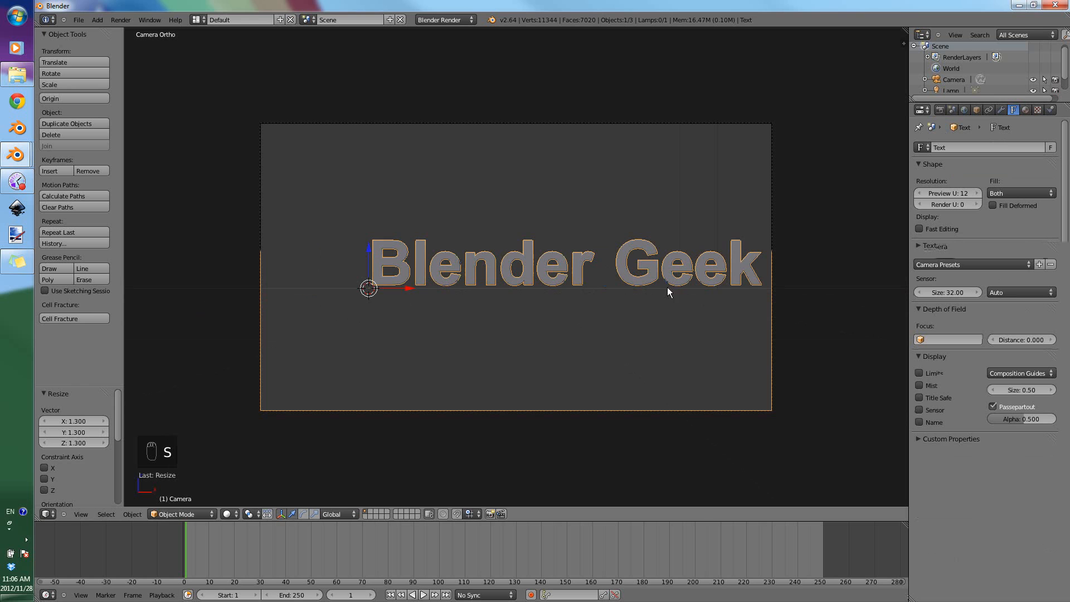
{"action": "left_click_drag", "start_coordinate": [399, 292], "coordinate": [352, 293]}
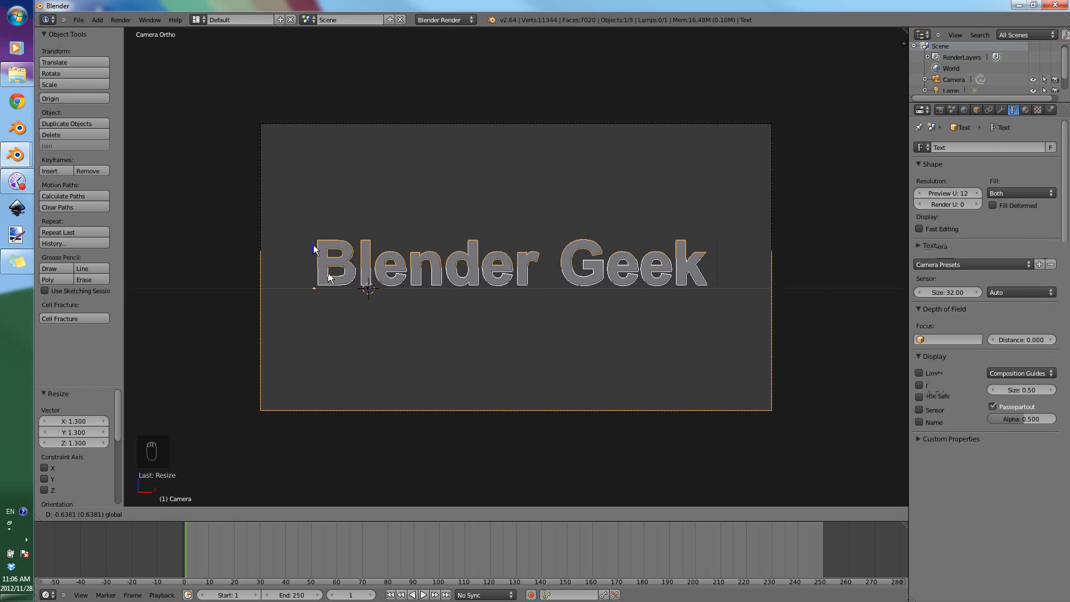
{"action": "left_click_drag", "start_coordinate": [314, 247], "coordinate": [315, 256]}
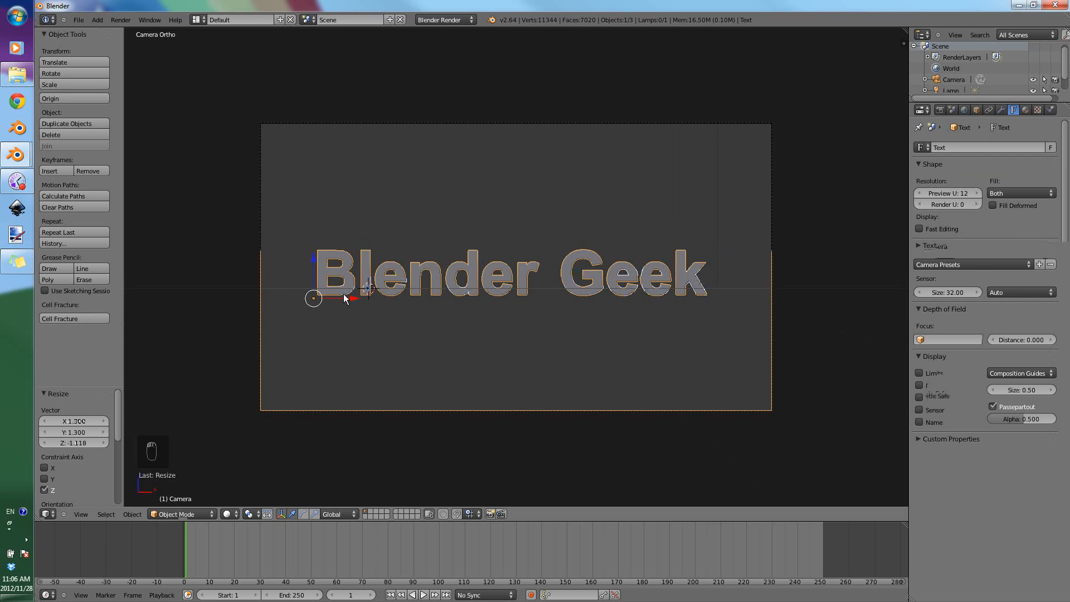
{"action": "left_click_drag", "start_coordinate": [348, 301], "coordinate": [352, 298]}
Move the camera about 1.5 units back from the text along Y and shift it about -0.07 along X.
{"action": "middle_click_drag", "start_coordinate": [887, 224], "coordinate": [531, 266]}
{"action": "right_click", "coordinate": [308, 234]}
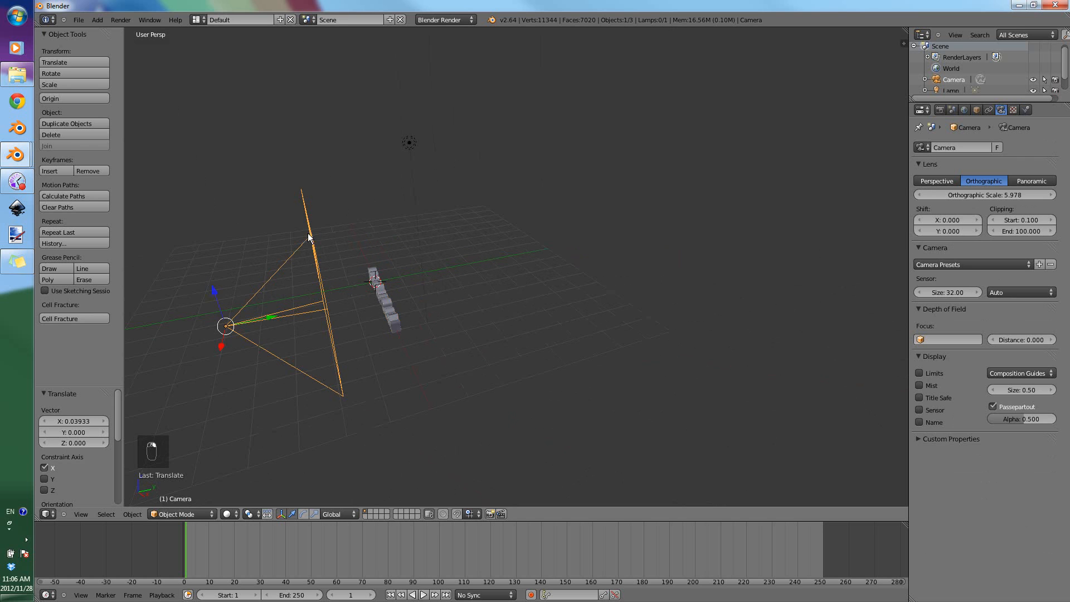
{"action": "left_click_drag", "start_coordinate": [273, 322], "coordinate": [223, 324]}
{"action": "key", "text": "KP_0"}
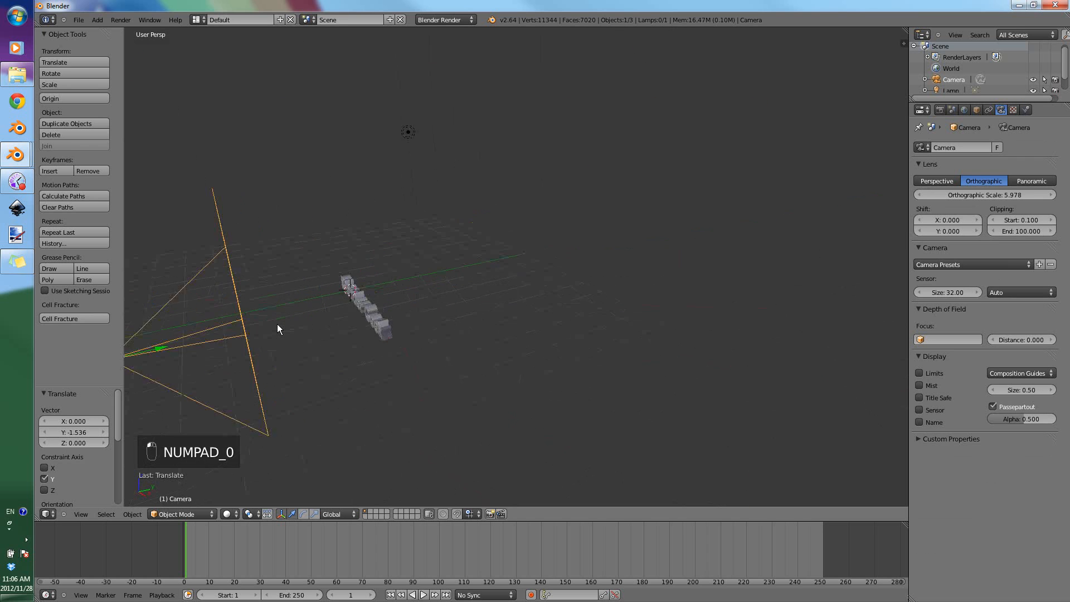
{"action": "key", "text": "KP_0"}
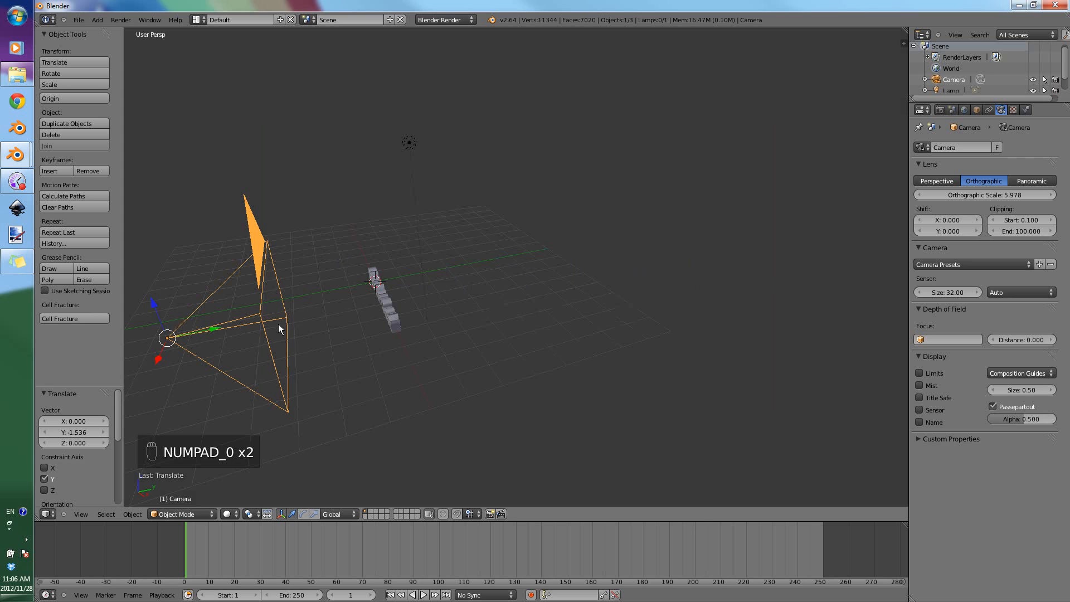
{"action": "key", "text": "KP_0"}
{"action": "key", "text": "g"}
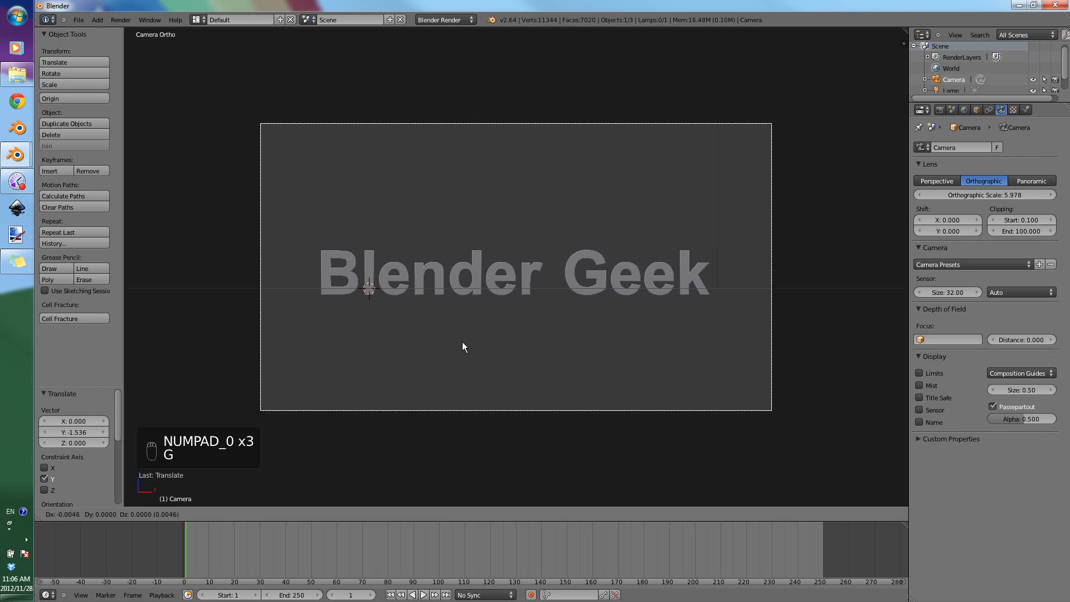
{"action": "left_click", "coordinate": [458, 337]}
Delete the lamp from the scene.
{"action": "key", "text": "KP_0"}
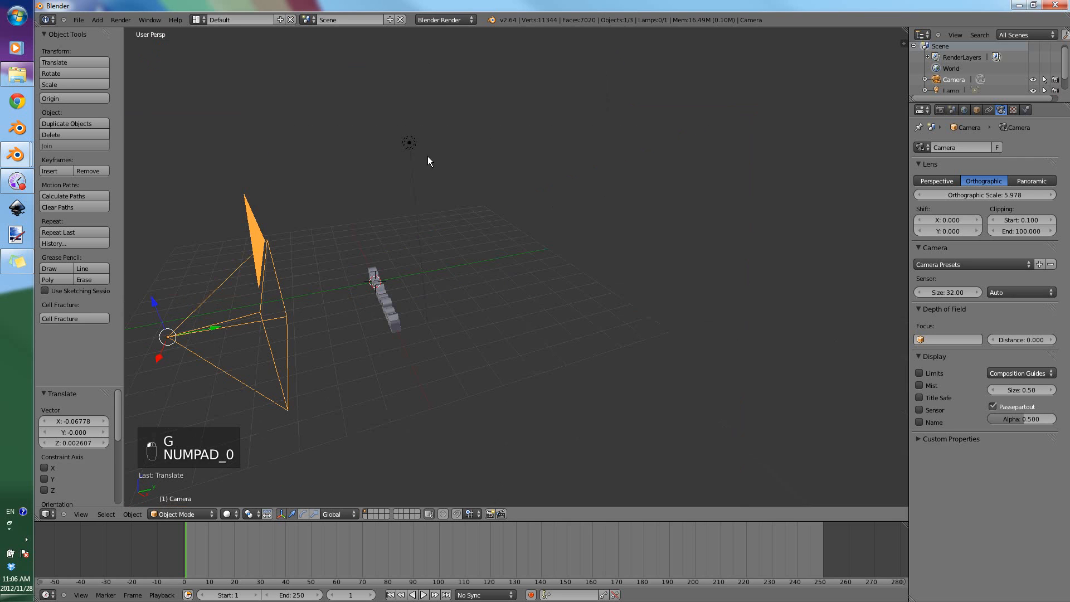
{"action": "right_click", "coordinate": [410, 147]}
{"action": "key", "text": "x"}
{"action": "left_click", "coordinate": [412, 149]}
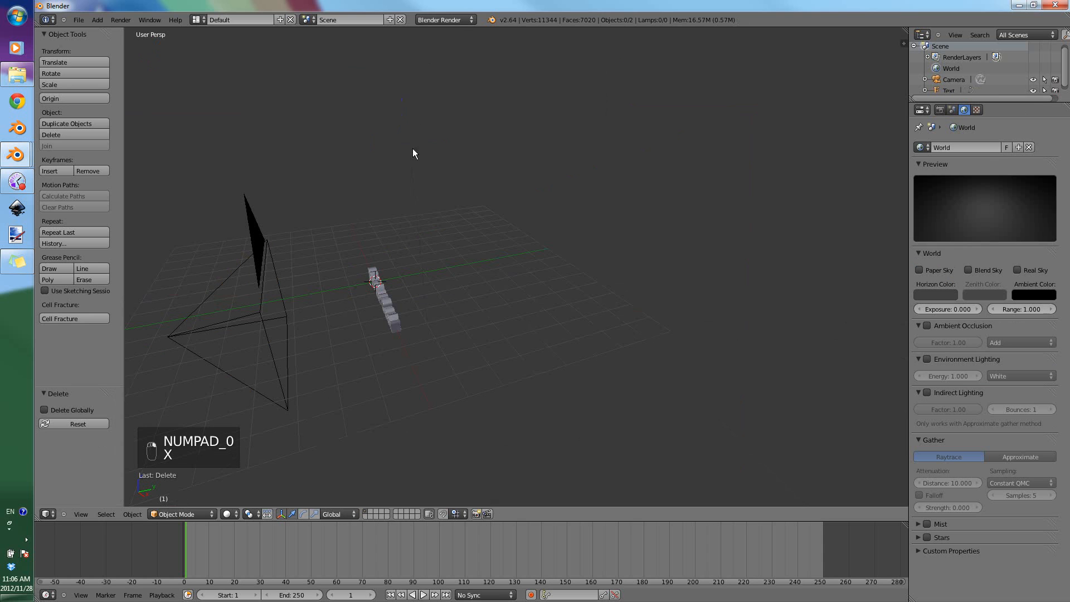
Switch the render engine to Cycles Render.
{"action": "left_click", "coordinate": [449, 22]}
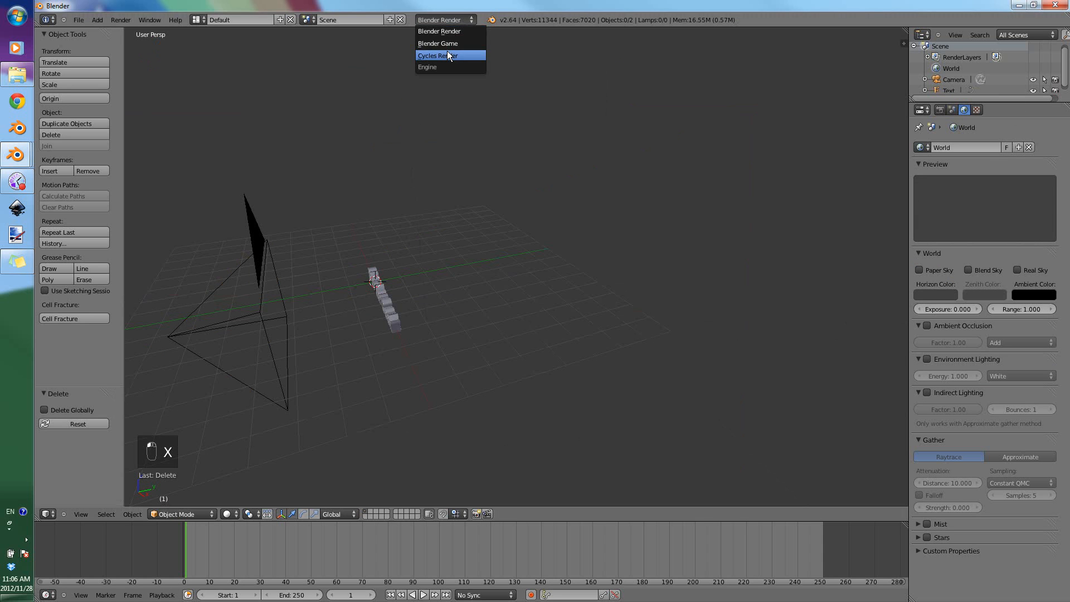
{"action": "left_click", "coordinate": [447, 56]}
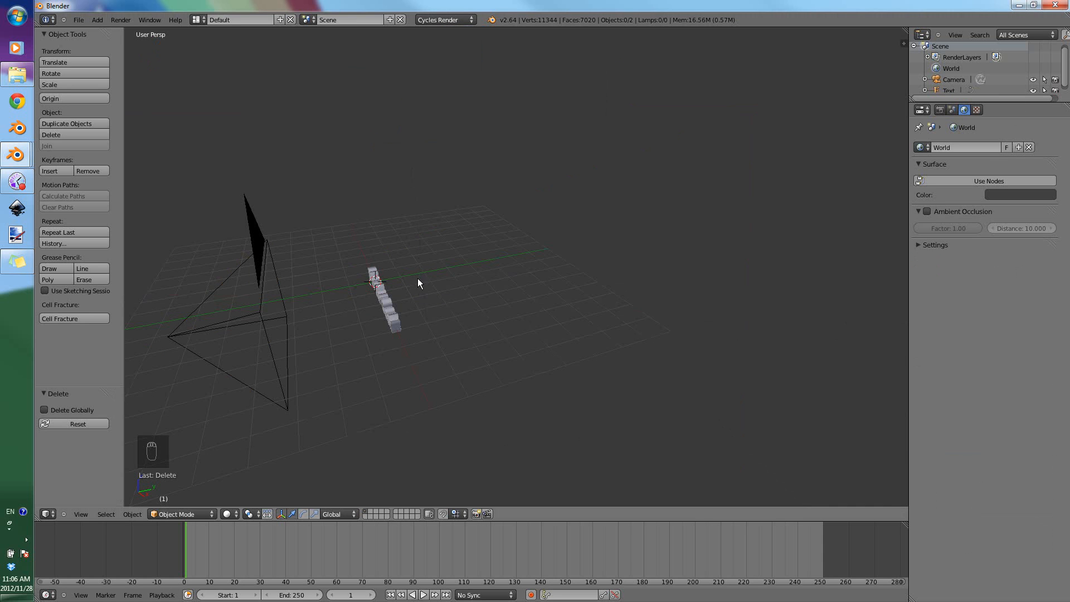
Set the world surface color to black and check the scene with a test render.
{"action": "left_click", "coordinate": [1005, 195]}
{"action": "left_click_drag", "start_coordinate": [1048, 109], "coordinate": [1046, 137]}
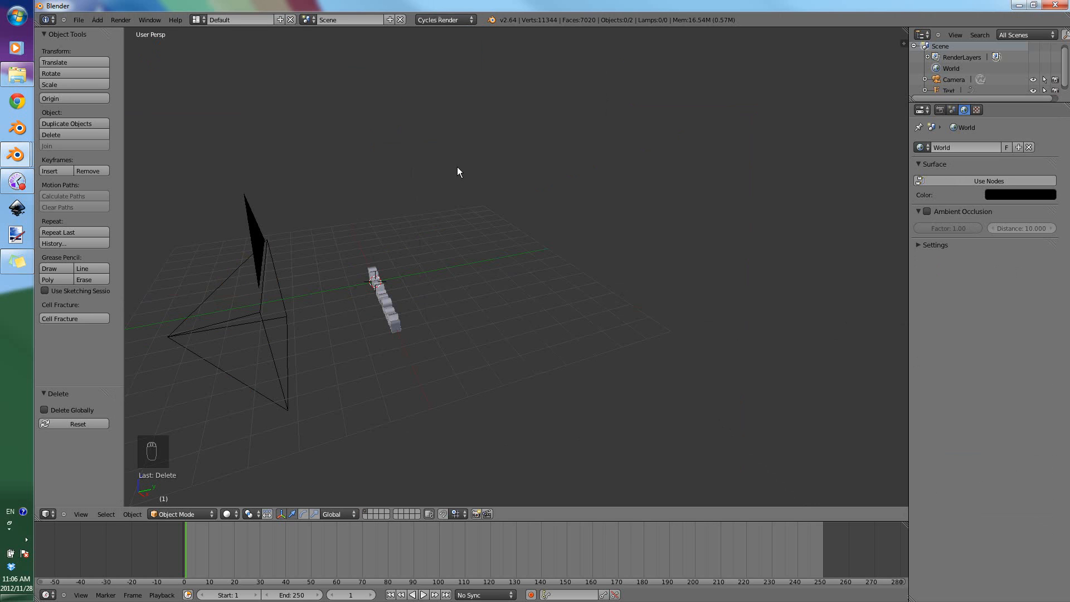
{"action": "key", "text": "F12"}
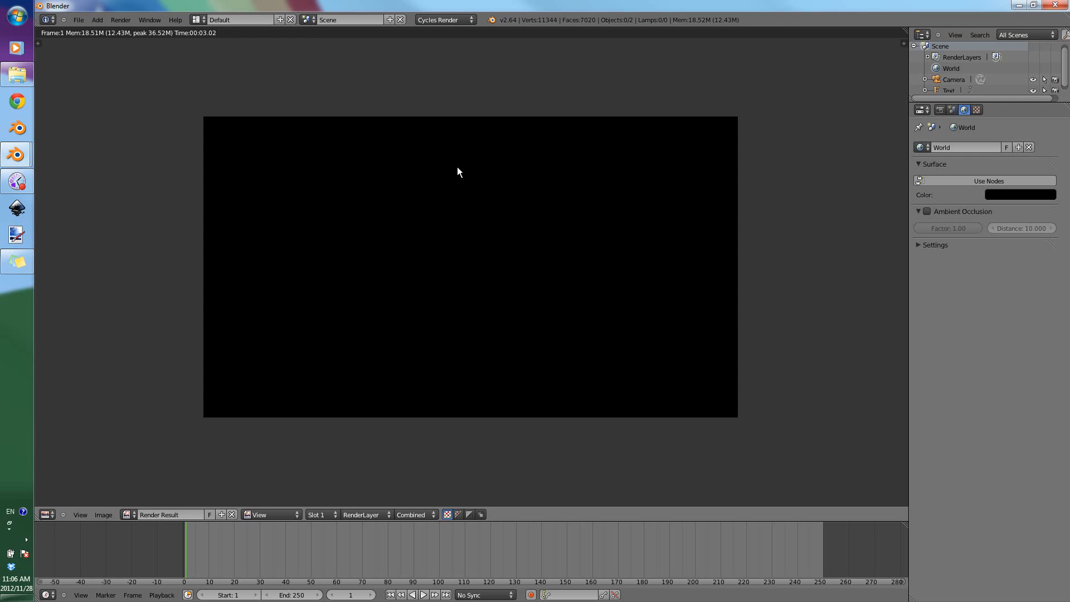
{"action": "key", "text": "F11"}
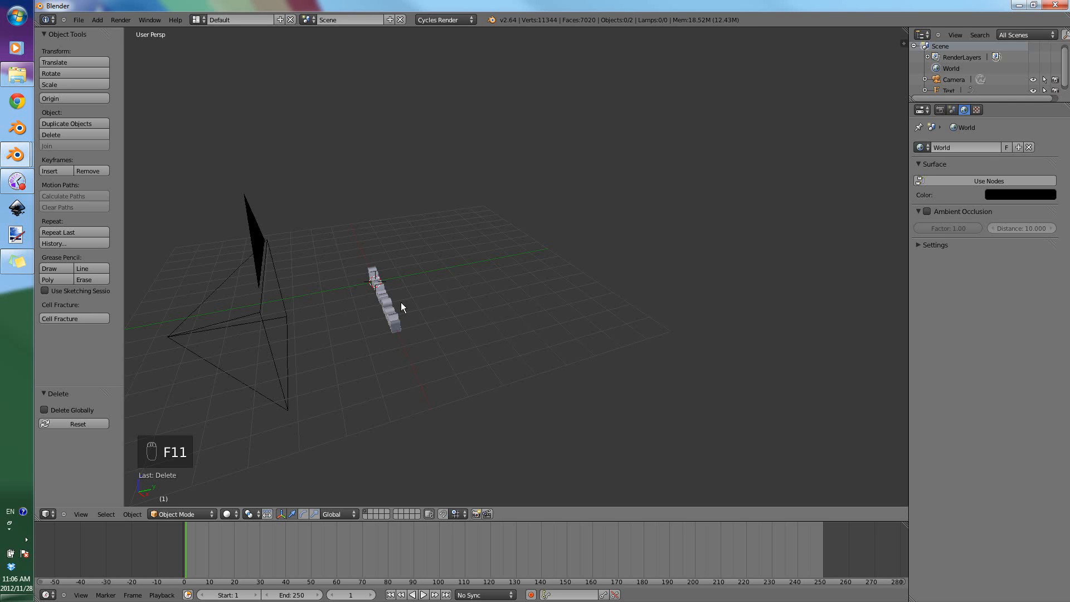
Add a mesh plane and move it about 1.757 units along X to the middle of the text.
{"action": "key", "text": "shift+a"}
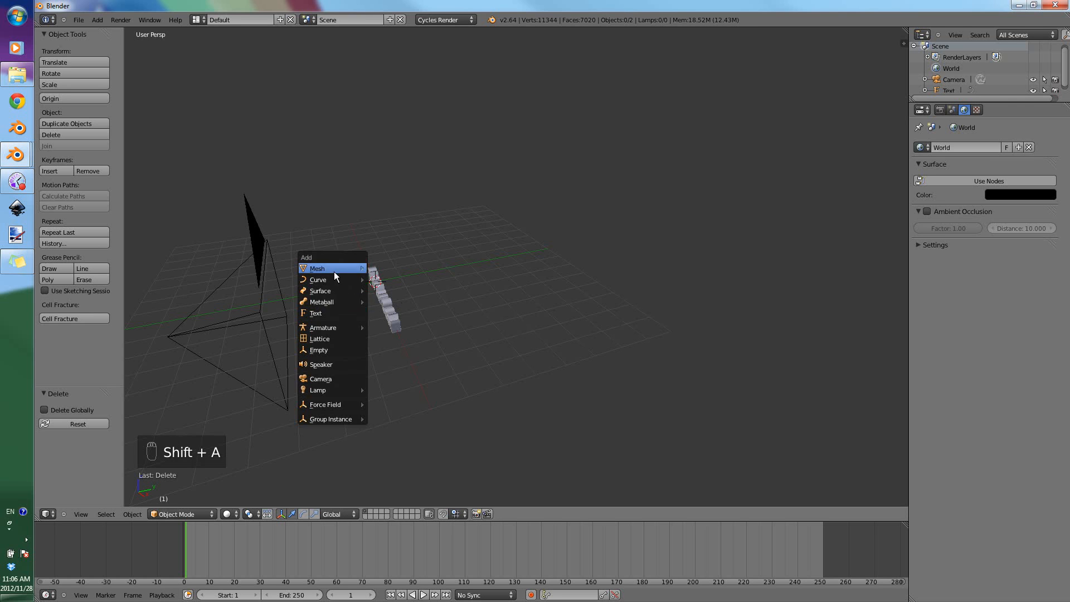
{"action": "mouse_move", "coordinate": [334, 271]}
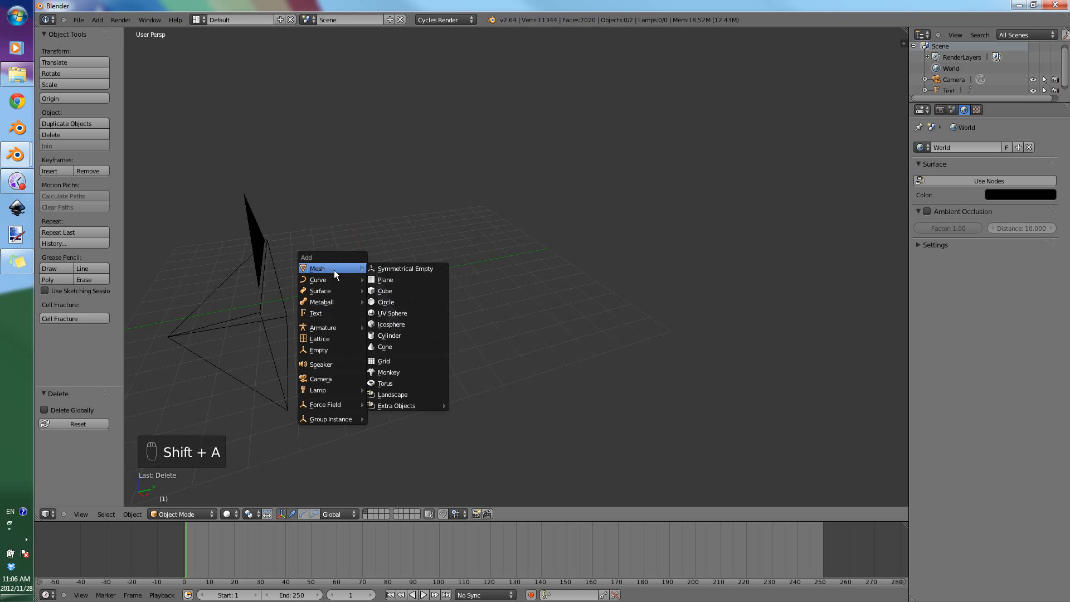
{"action": "left_click", "coordinate": [374, 279]}
{"action": "key", "text": "g"}
{"action": "key", "text": "x"}
{"action": "left_click", "coordinate": [391, 314]}
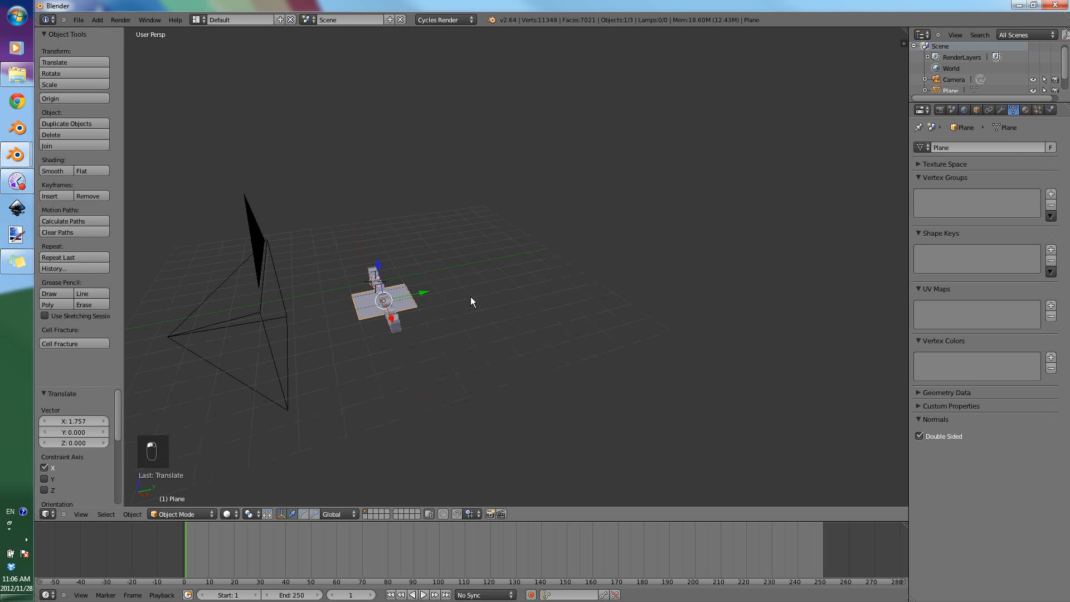
Show the scene in wireframe and rotate the plane 90 degrees around X so it stands upright.
{"action": "mouse_move", "coordinate": [470, 296]}
{"action": "middle_mouse_down"}
{"action": "mouse_move", "coordinate": [545, 285]}
{"action": "mouse_move", "coordinate": [459, 281]}
{"action": "middle_mouse_up"}
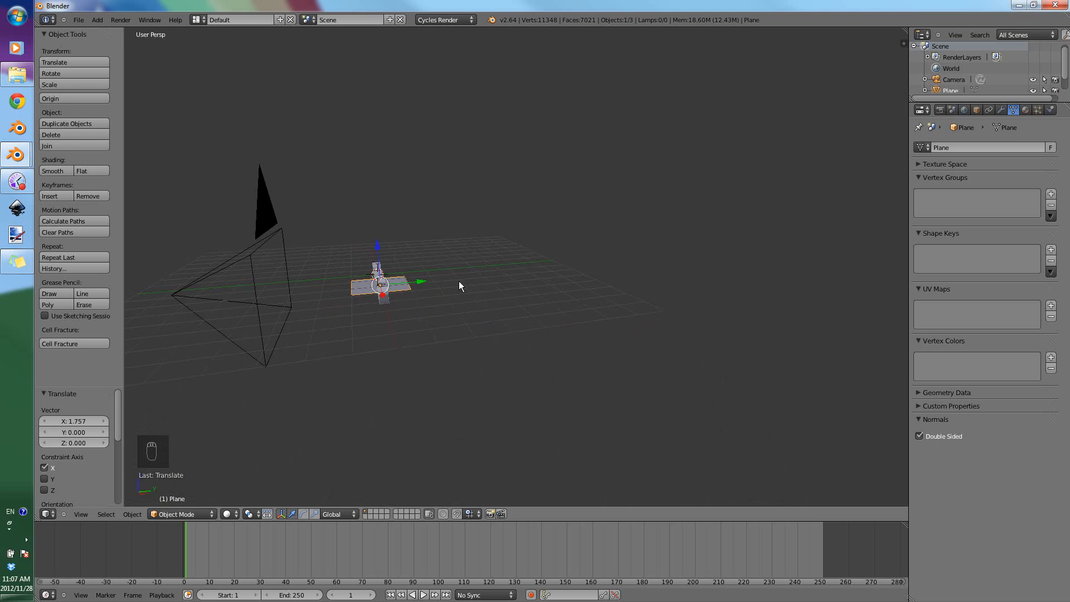
{"action": "key", "text": "z"}
{"action": "key", "text": "r"}
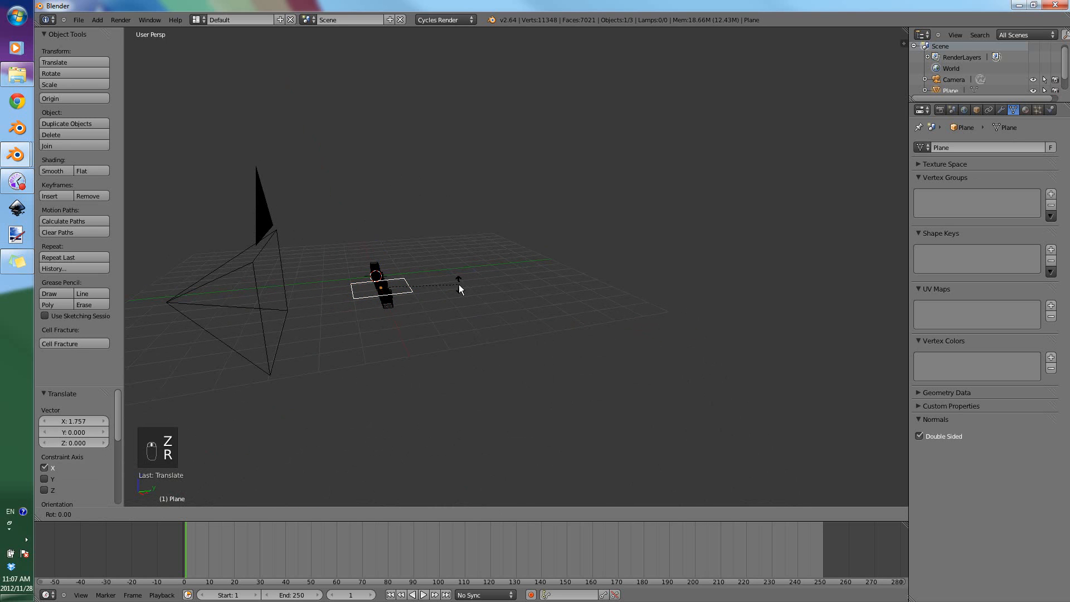
{"action": "type", "text": "x"}
{"action": "type", "text": "90"}
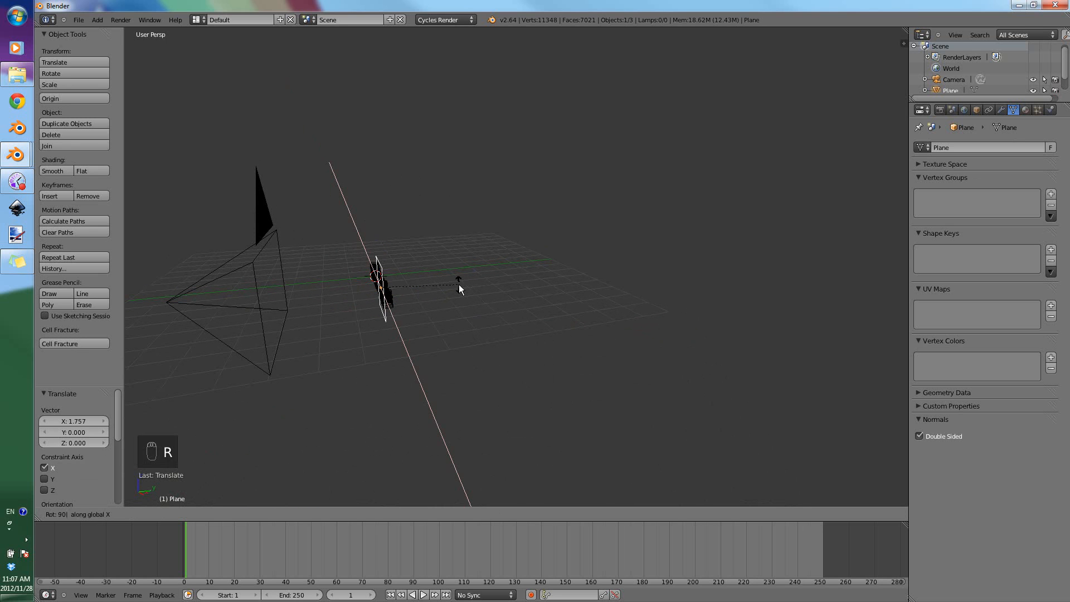
{"action": "key", "text": "Return"}
Move the plane about -2.99 units along Y towards the camera and shift it back about 0.27 units.
{"action": "key", "text": "g"}
{"action": "key", "text": "y"}
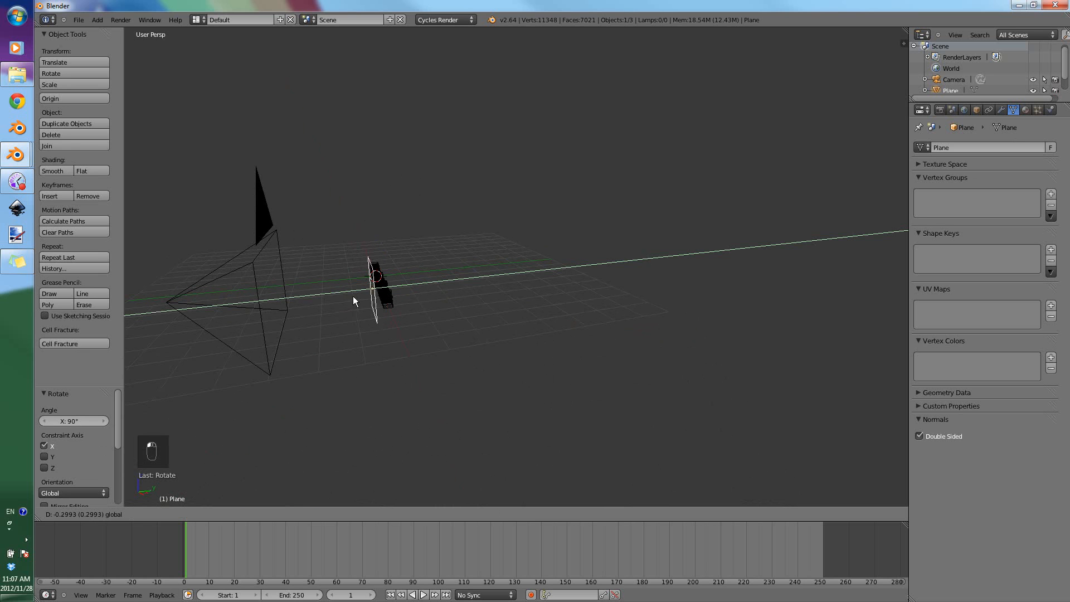
{"action": "left_click", "coordinate": [329, 304]}
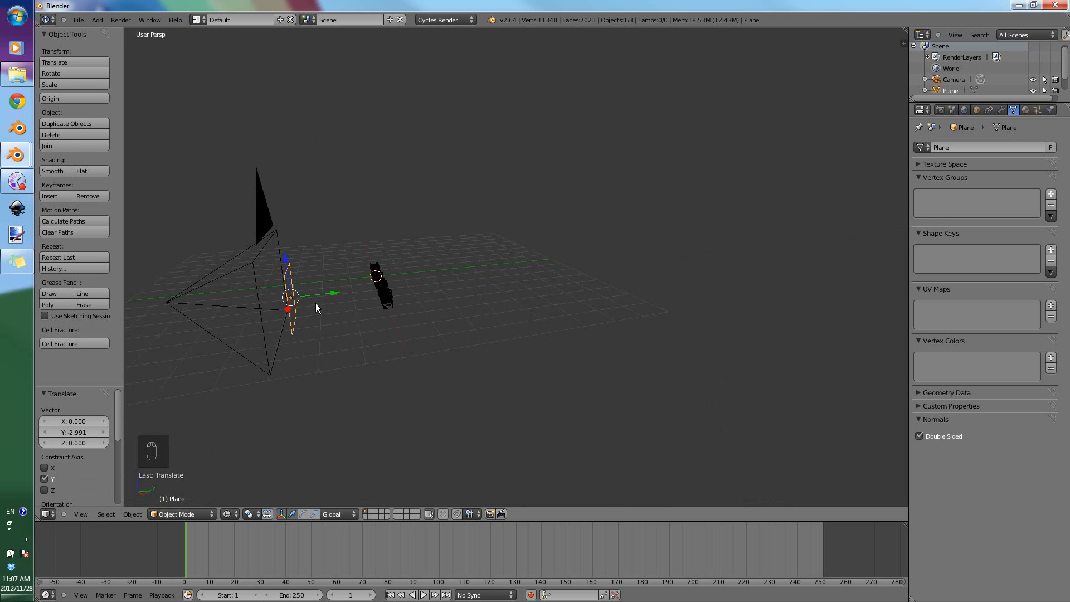
{"action": "middle_click_drag", "start_coordinate": [315, 303], "coordinate": [379, 336]}
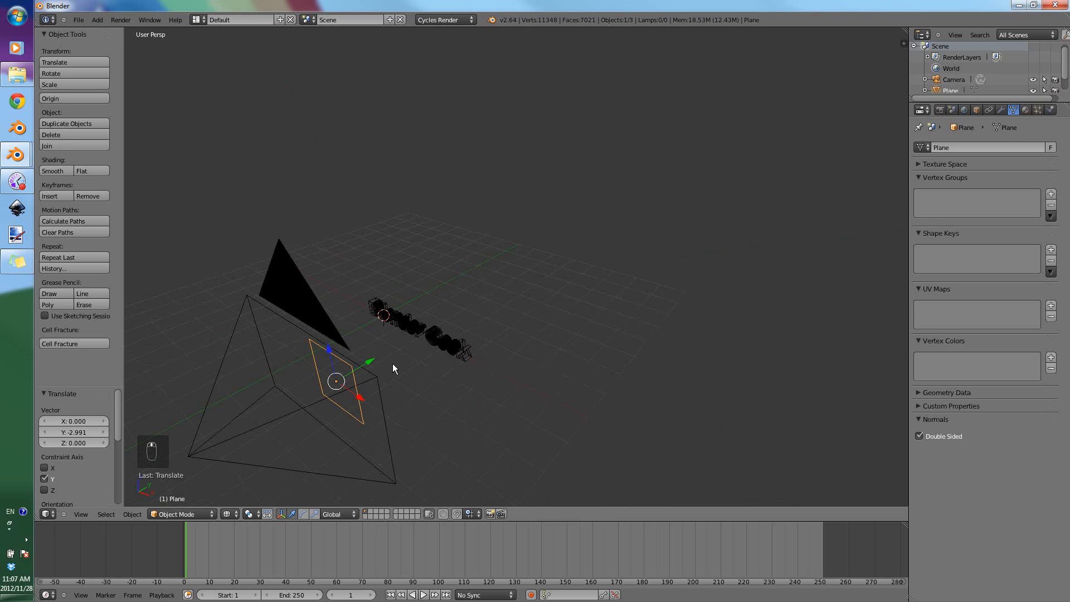
{"action": "key", "text": "g"}
{"action": "key", "text": "y"}
{"action": "left_click", "coordinate": [382, 355]}
Stretch the plane along X by a factor of about 5.495, making it wider than the text.
{"action": "middle_click_drag", "start_coordinate": [436, 361], "coordinate": [405, 373]}
{"action": "key", "text": "s"}
{"action": "key", "text": "x"}
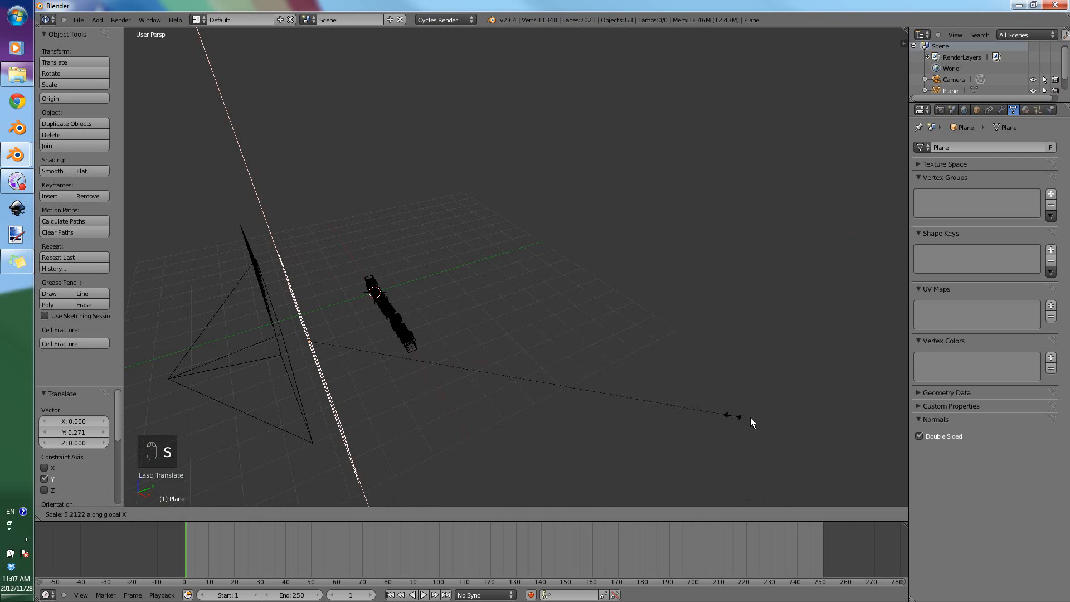
{"action": "left_click", "coordinate": [754, 418]}
In camera view, scale the plane along Z by about 0.209 and raise it about 0.175 units over the text.
{"action": "key", "text": "KP_0"}
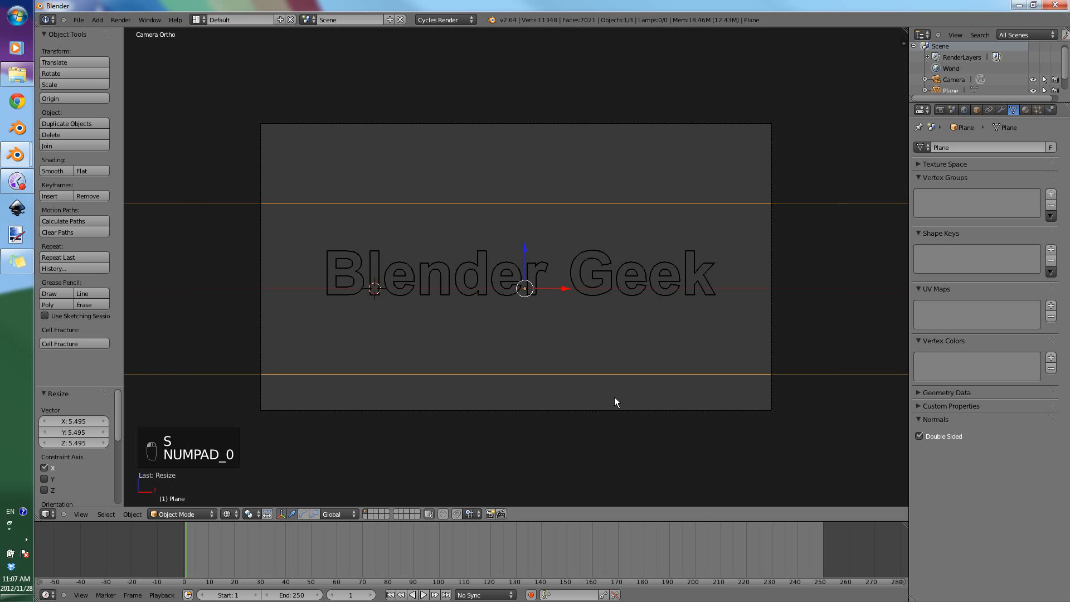
{"action": "key", "text": "s"}
{"action": "key", "text": "z"}
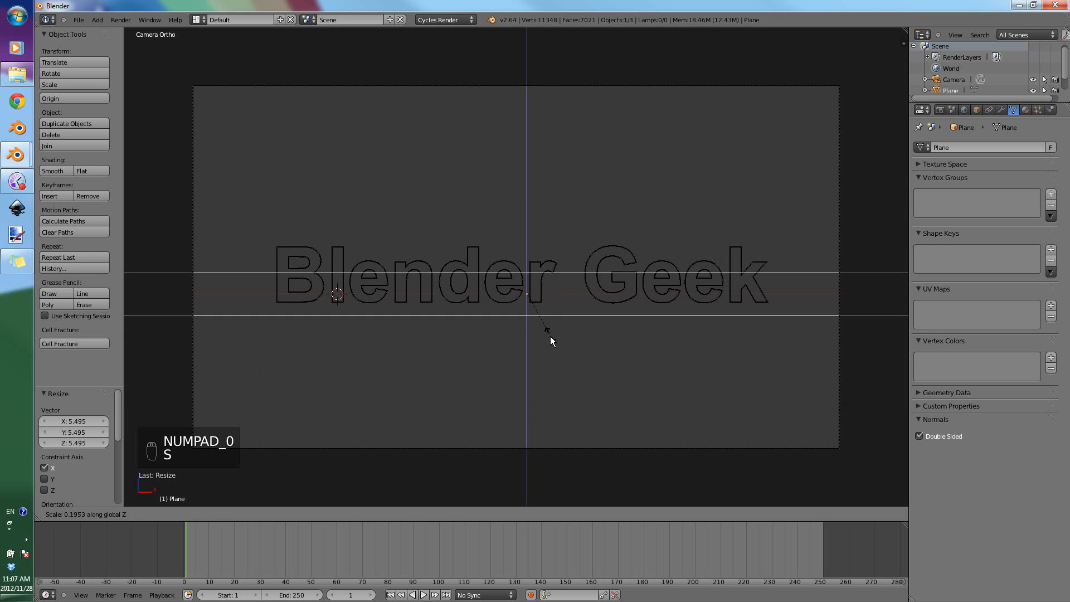
{"action": "left_click", "coordinate": [541, 320]}
{"action": "key", "text": "g"}
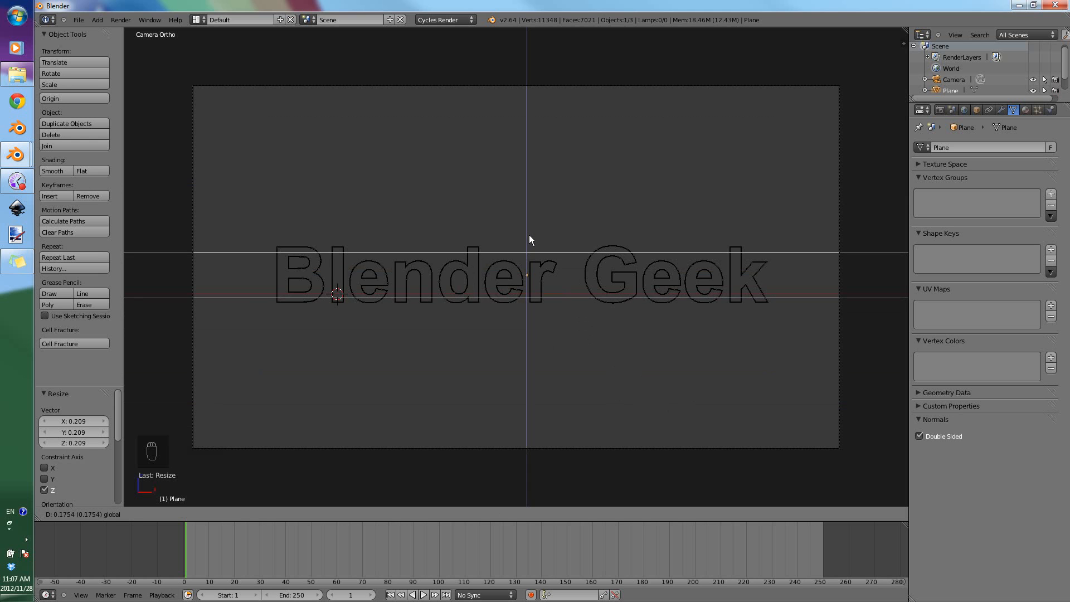
{"action": "left_click", "coordinate": [529, 236]}
Create a new material on the plane and name it lamp_big.
{"action": "middle_click_drag", "start_coordinate": [688, 309], "coordinate": [501, 296]}
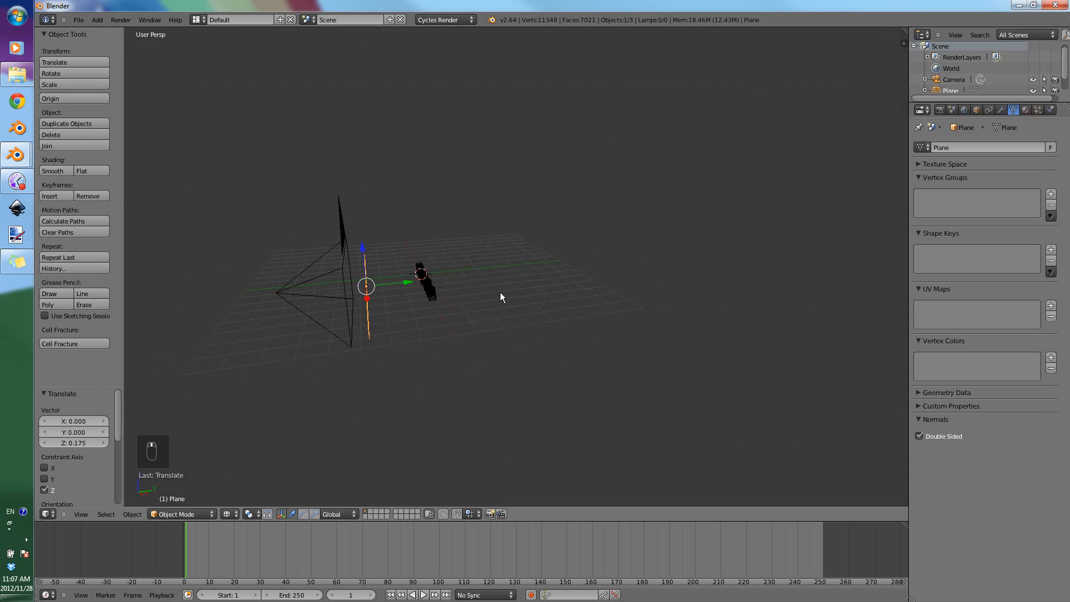
{"action": "scroll", "coordinate": [502, 296], "scroll_direction": "up", "scroll_amount": 3}
{"action": "left_click", "coordinate": [1026, 110]}
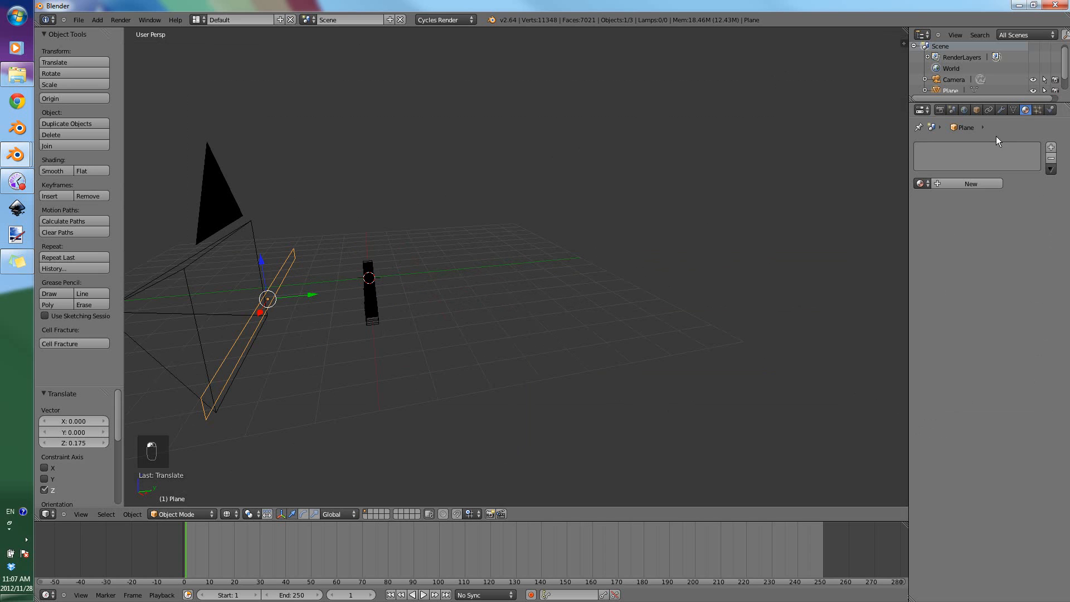
{"action": "left_click", "coordinate": [971, 182]}
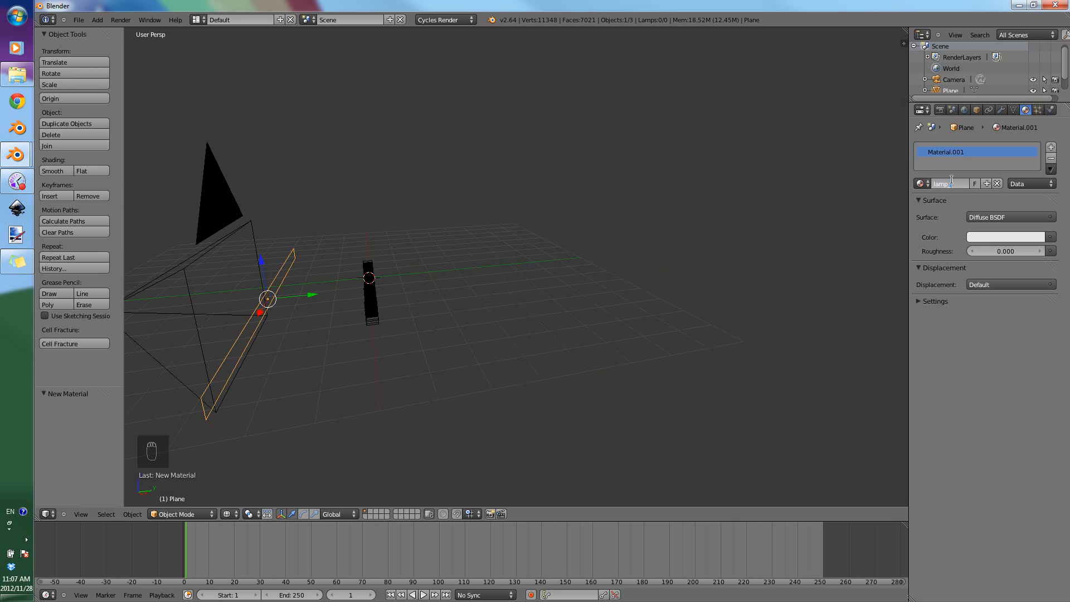
{"action": "left_click", "coordinate": [952, 183]}
{"action": "type", "text": "lamp_big"}
{"action": "key", "text": "Return"}
Change the lamp_big surface shader to Emission and set its strength to 2.
{"action": "left_click", "coordinate": [990, 218]}
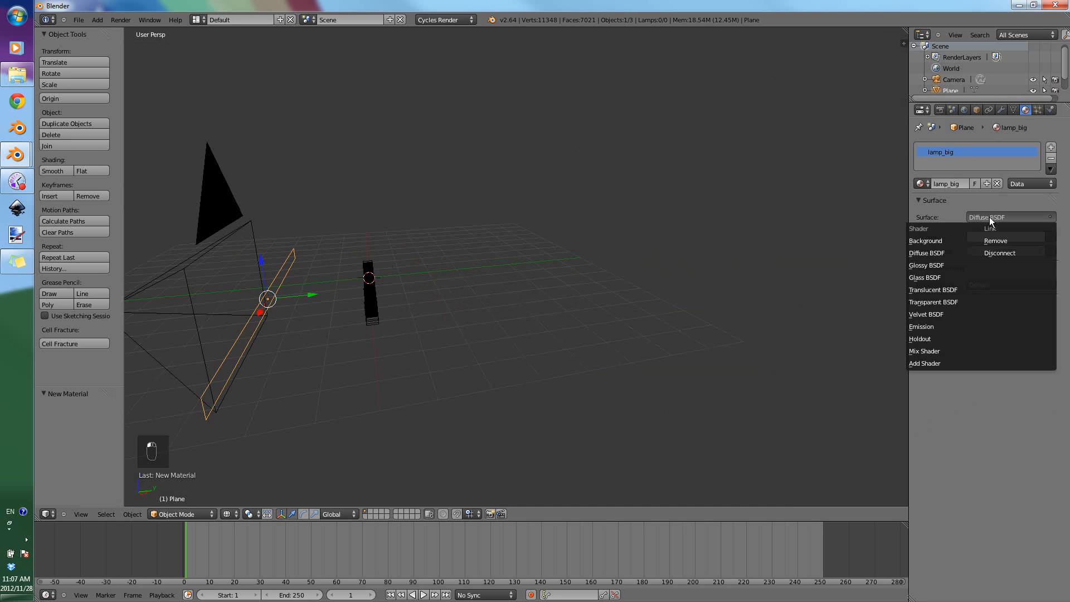
{"action": "left_click", "coordinate": [927, 326]}
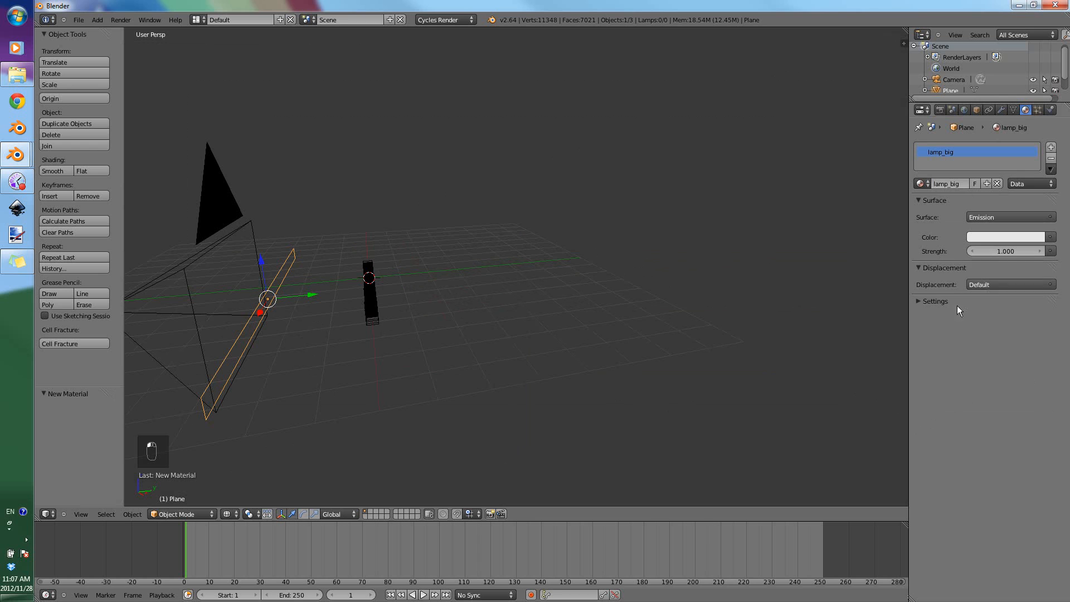
{"action": "left_click", "coordinate": [998, 250]}
{"action": "type", "text": "3"}
{"action": "key", "text": "Return"}
{"action": "left_click", "coordinate": [17, 155]}
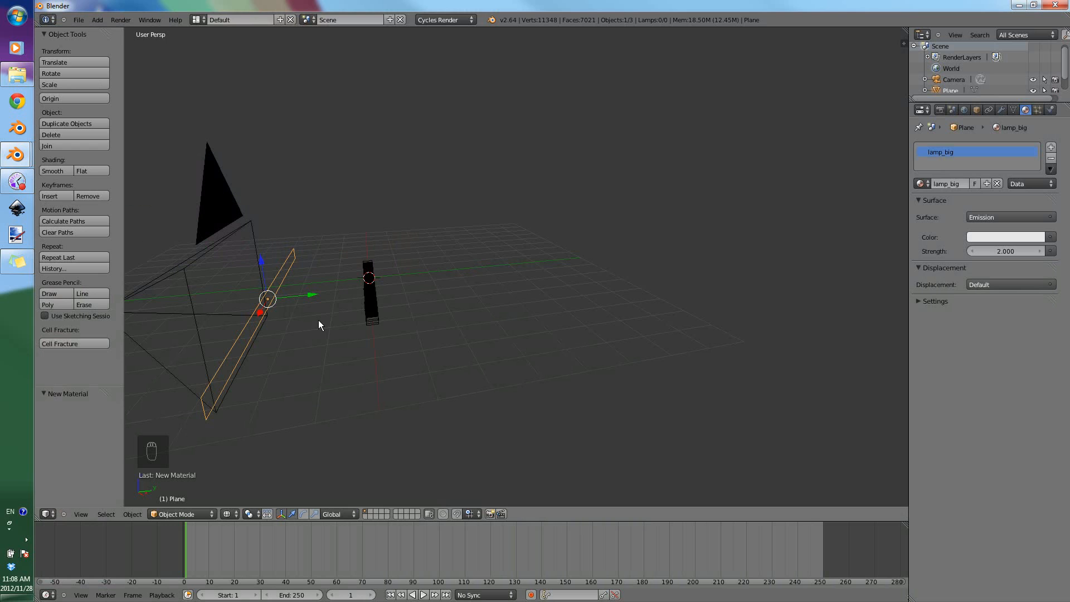
Duplicate the light plane and place the copy about 1.043 units along Y, closer to the text.
{"action": "key", "text": "shift+d"}
{"action": "key", "text": "y"}
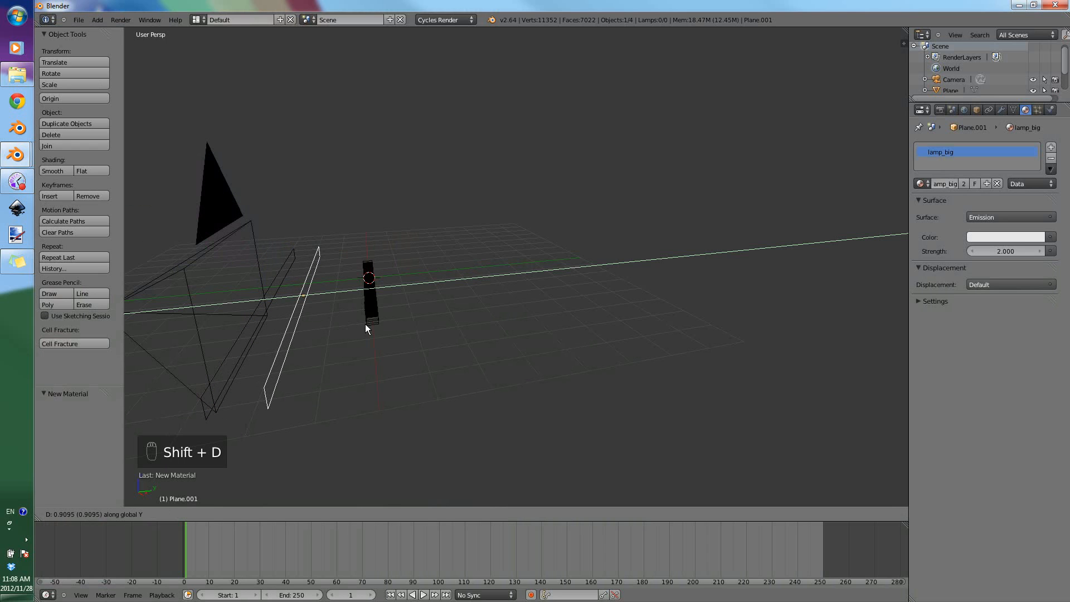
{"action": "left_click", "coordinate": [298, 385]}
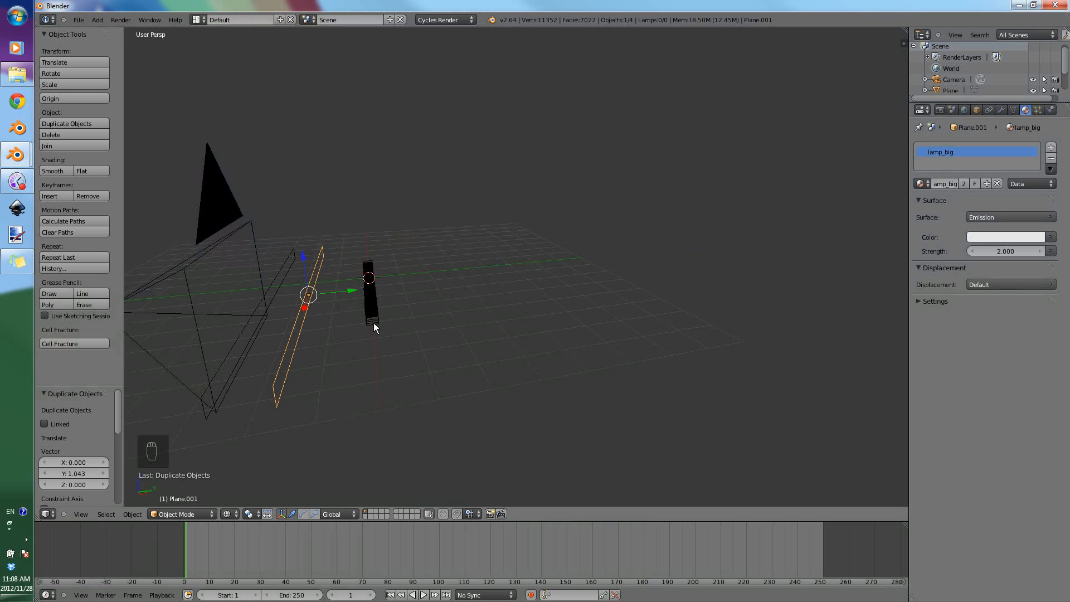
In camera view, scale the duplicate plane along Z by about 0.246 and move it up about 0.013 units.
{"action": "key", "text": "KP_0"}
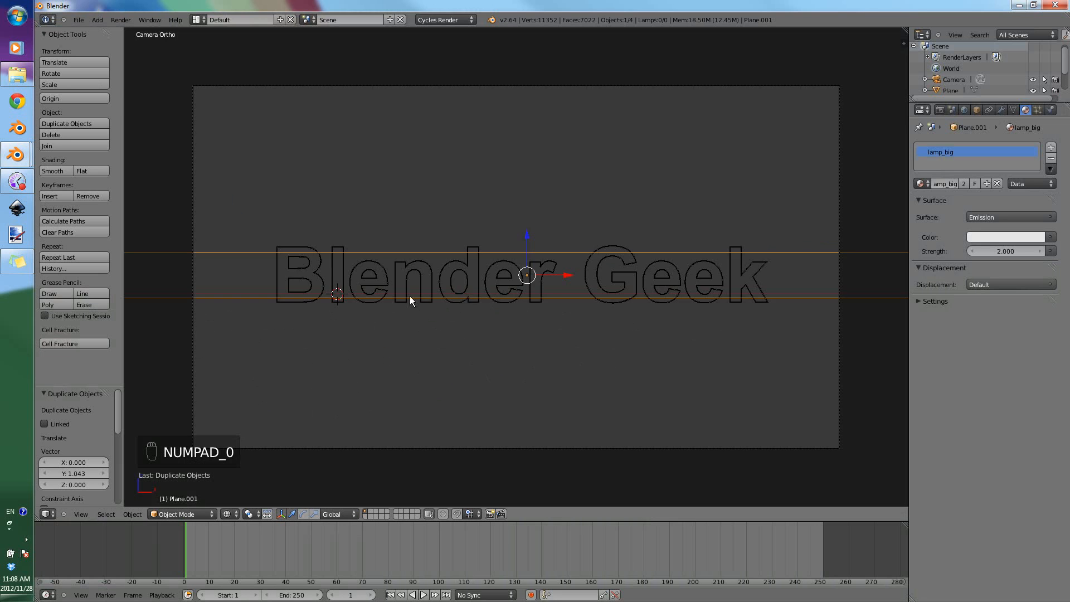
{"action": "key", "text": "s"}
{"action": "key", "text": "z"}
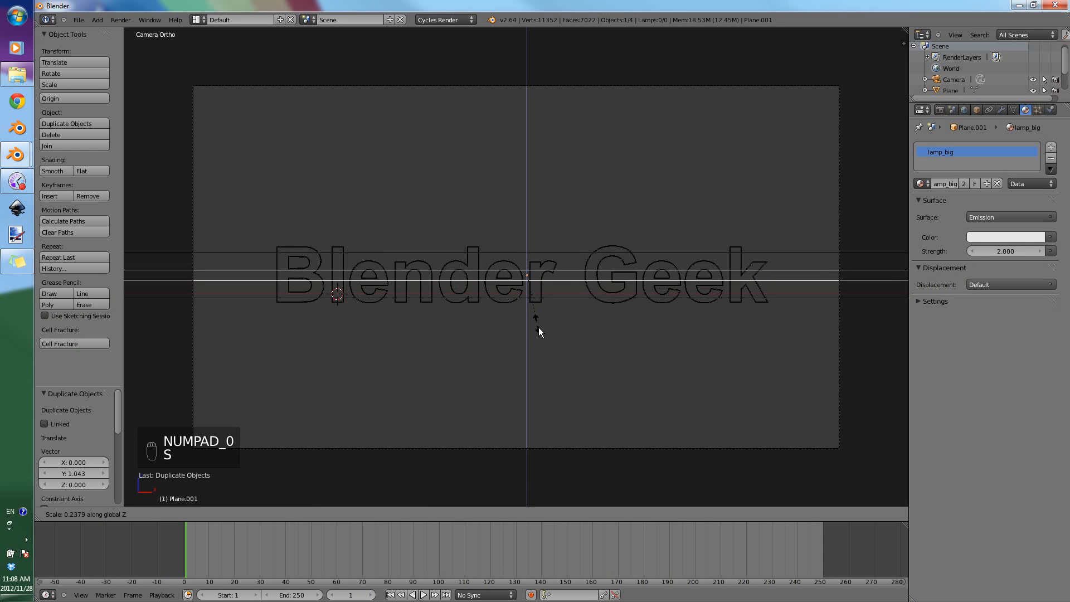
{"action": "left_click", "coordinate": [539, 325]}
{"action": "key", "text": "g"}
{"action": "key", "text": "z"}
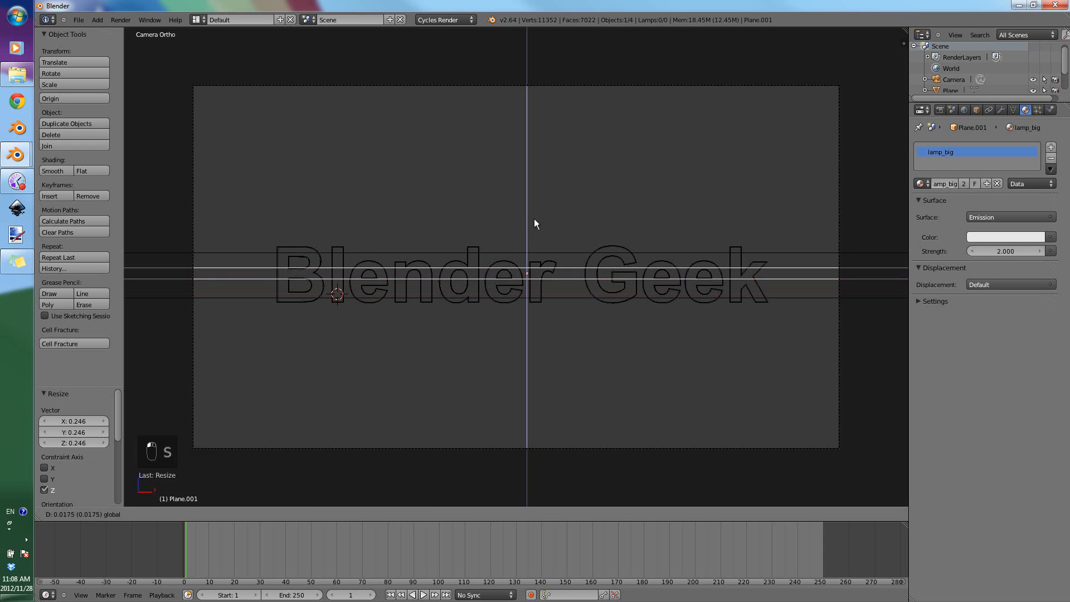
{"action": "left_click", "coordinate": [530, 232]}
Fine-tune the duplicate strip's height by scaling it along Z by about 0.909.
{"action": "scroll", "coordinate": [383, 312], "scroll_direction": "up", "scroll_amount": 5}
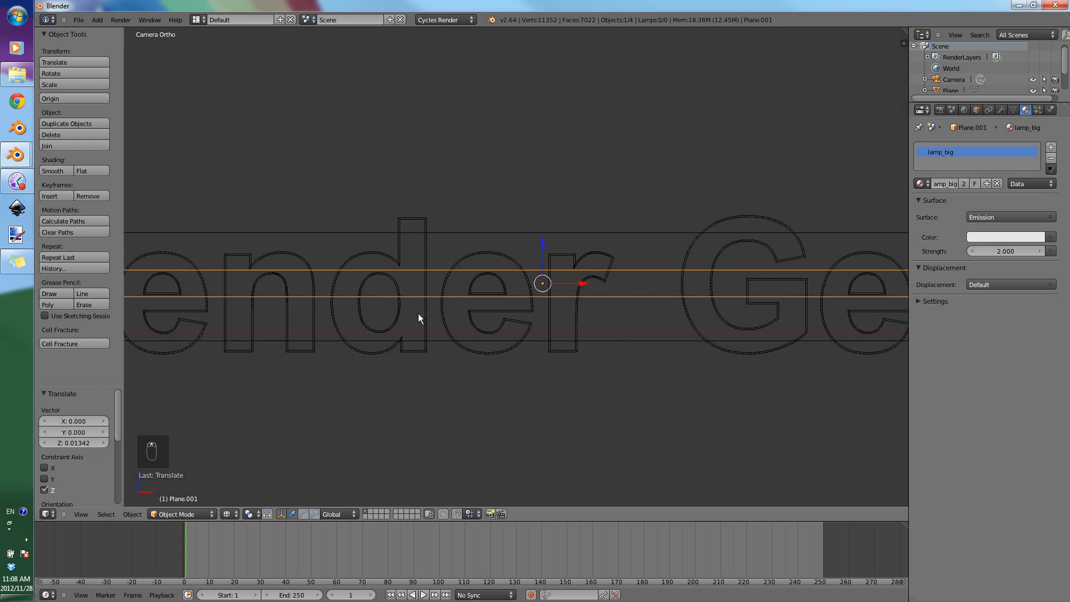
{"action": "middle_click_drag", "start_coordinate": [418, 314], "coordinate": [512, 309], "text": "shift"}
{"action": "scroll", "coordinate": [512, 309], "scroll_direction": "up", "scroll_amount": 2}
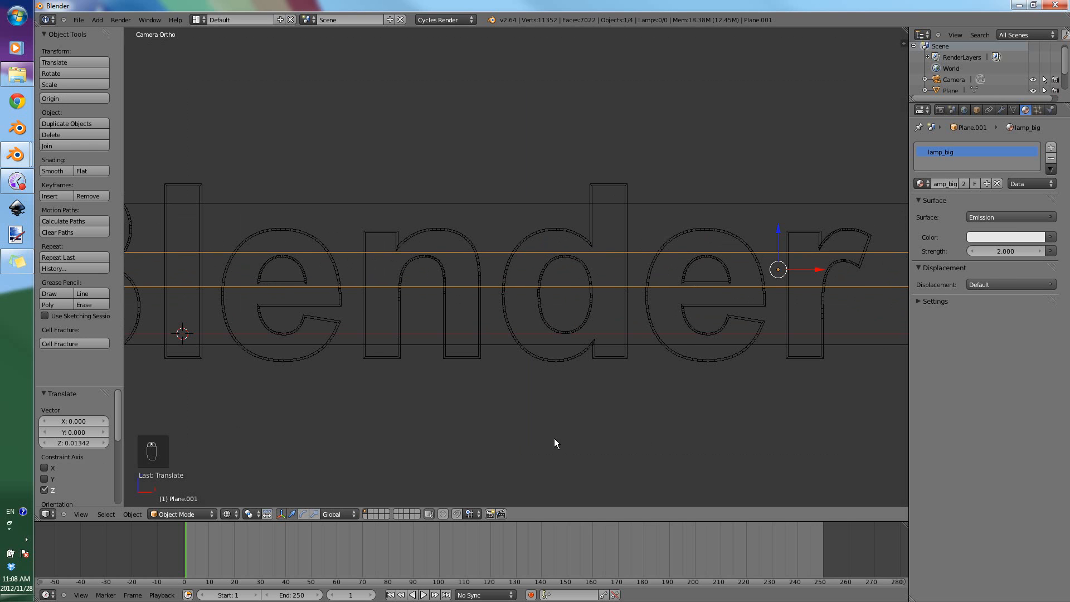
{"action": "key", "text": "s"}
{"action": "left_click", "coordinate": [574, 430]}
{"action": "scroll", "coordinate": [591, 356], "scroll_direction": "down", "scroll_amount": 2}
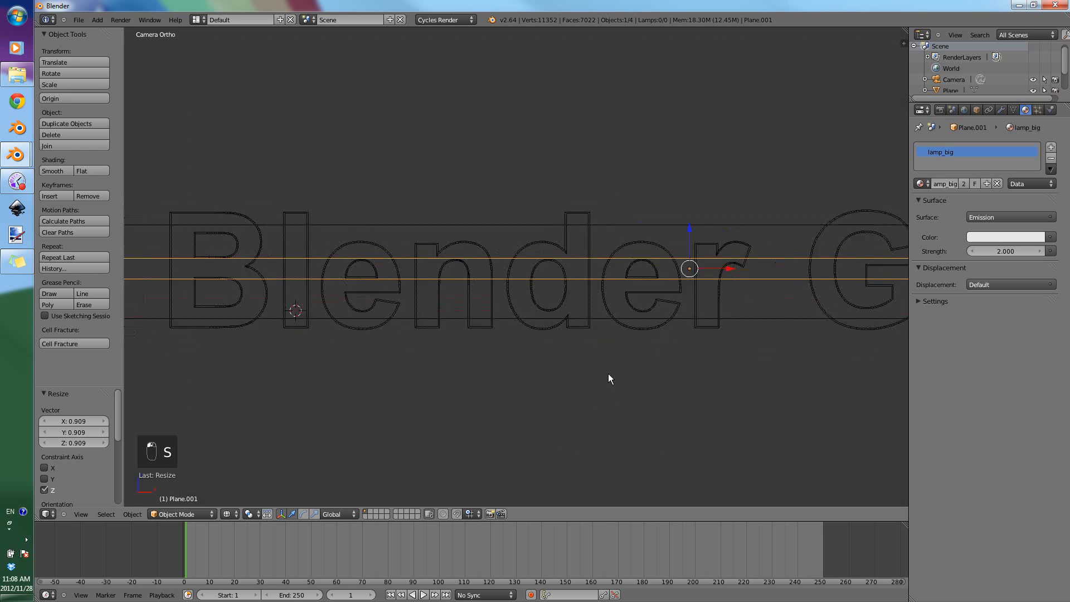
{"action": "scroll", "coordinate": [608, 378], "scroll_direction": "down", "scroll_amount": 5}
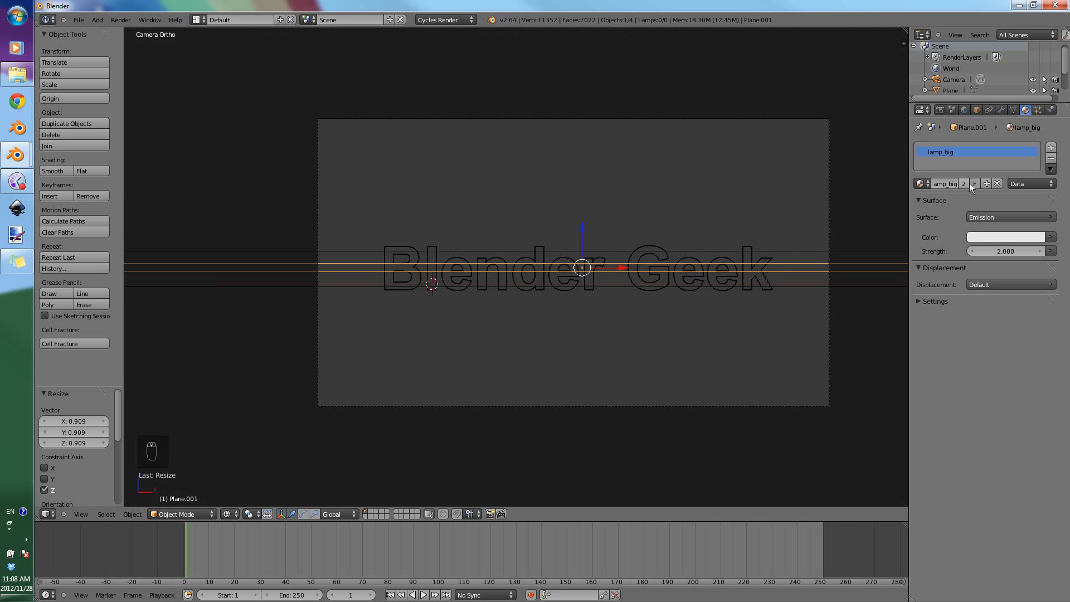
Make the duplicate strip's material a single-user copy and rename it lamp_small.
{"action": "left_click", "coordinate": [965, 184]}
{"action": "left_click", "coordinate": [949, 184]}
{"action": "type", "text": "small"}
{"action": "key", "text": "Return"}
Set the emission strength of the lamp_small material to 10.
{"action": "left_click", "coordinate": [1012, 248]}
{"action": "type", "text": "10"}
{"action": "key", "text": "Return"}
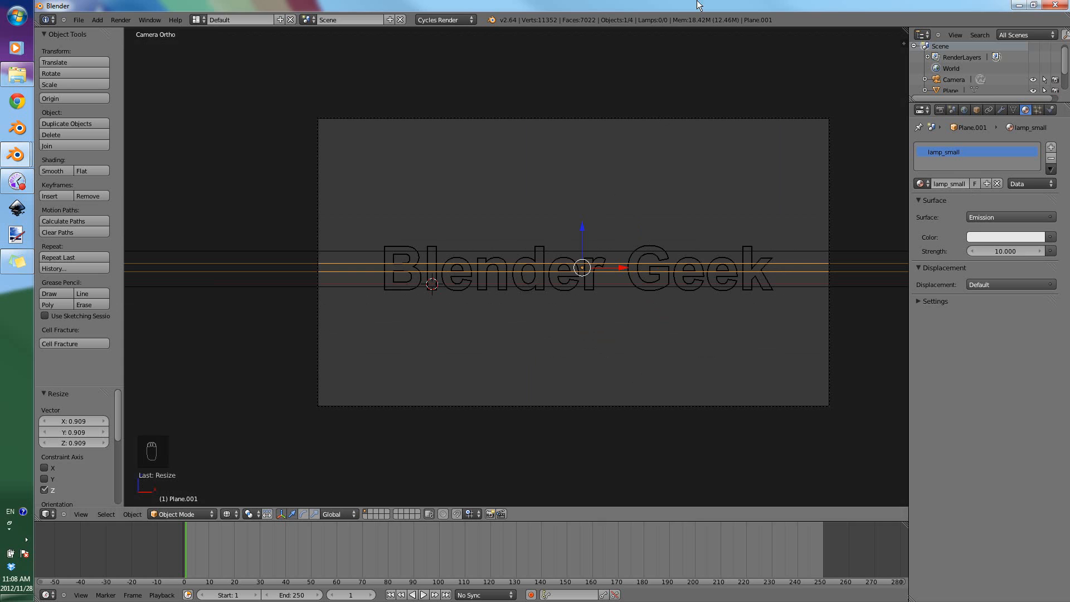
{"action": "middle_click_drag", "start_coordinate": [681, 207], "coordinate": [534, 295]}
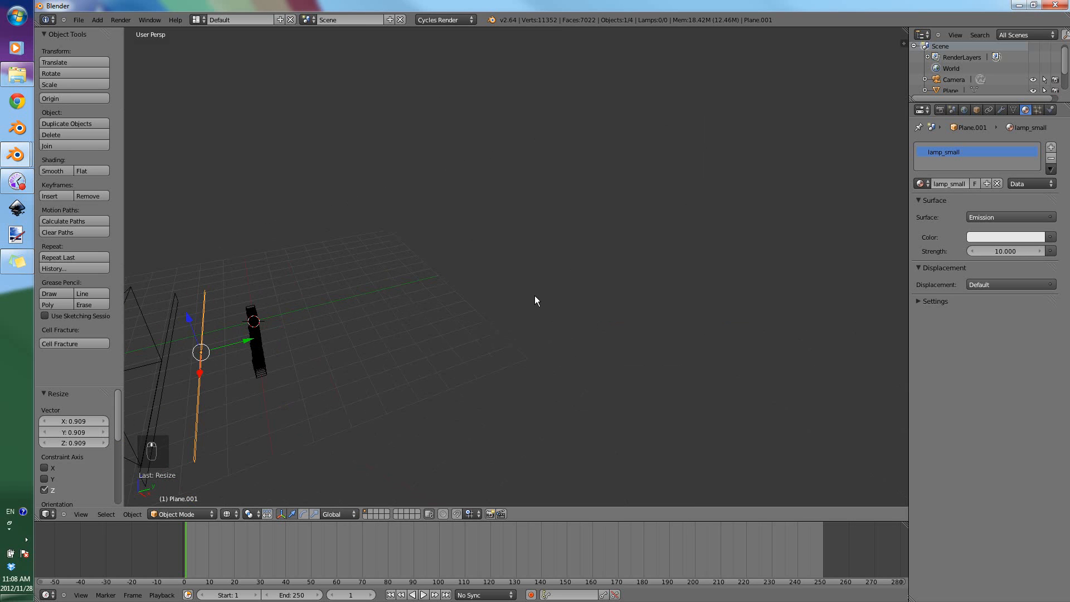
Render a test image of the scene and return to the 3D view.
{"action": "key", "text": "F12"}
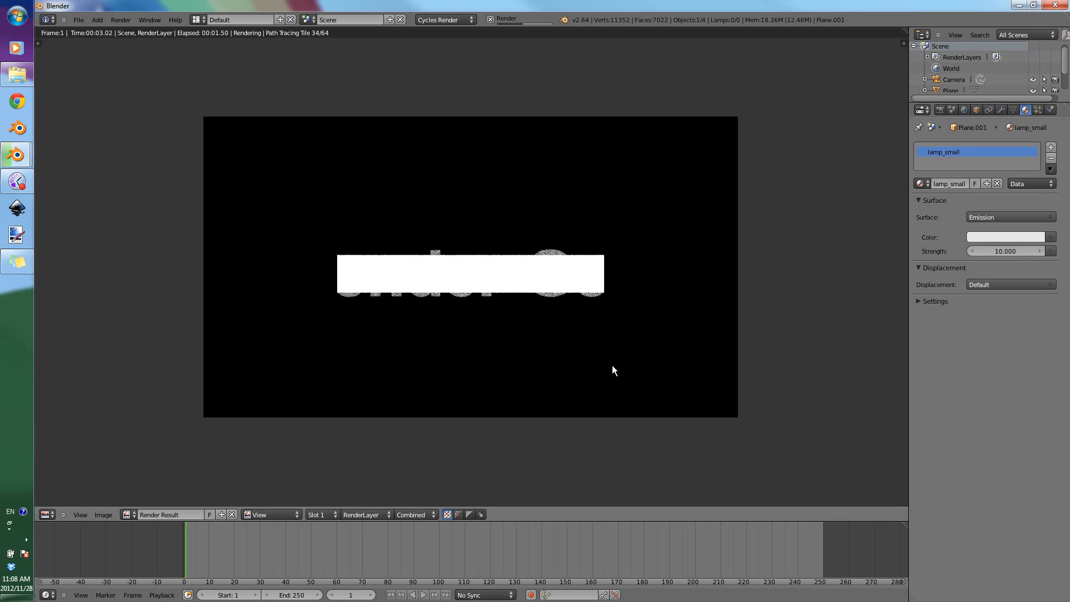
{"action": "key", "text": "F11"}
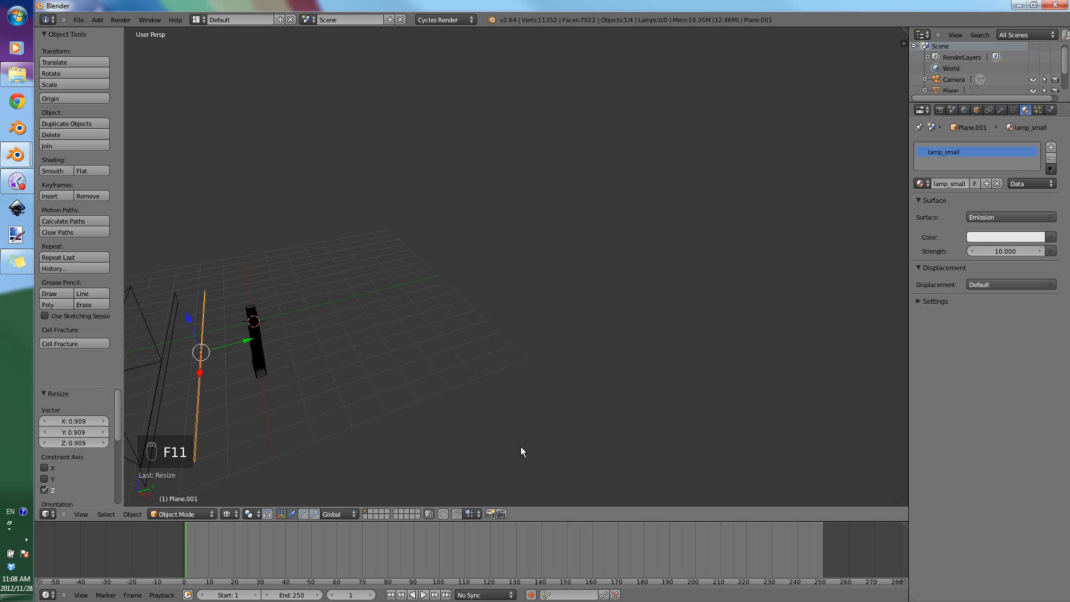
In camera view, set the camera's orthographic scale to 5.308 and move it about 0.032 along X and 0.009 along Z.
{"action": "right_click", "coordinate": [161, 373]}
{"action": "key", "text": "KP_0"}
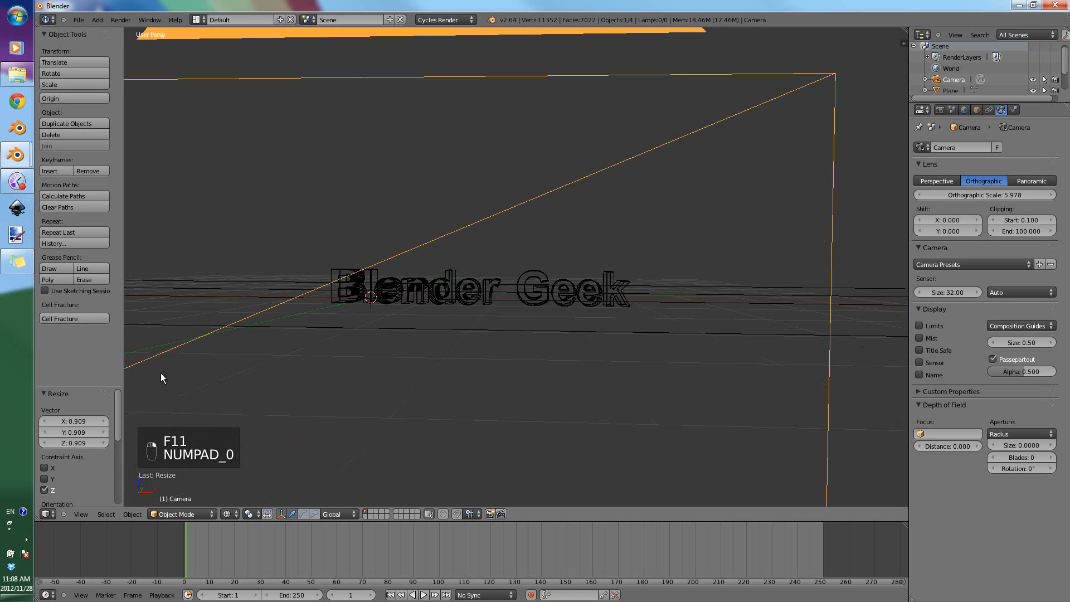
{"action": "key", "text": "z"}
{"action": "key", "text": "z"}
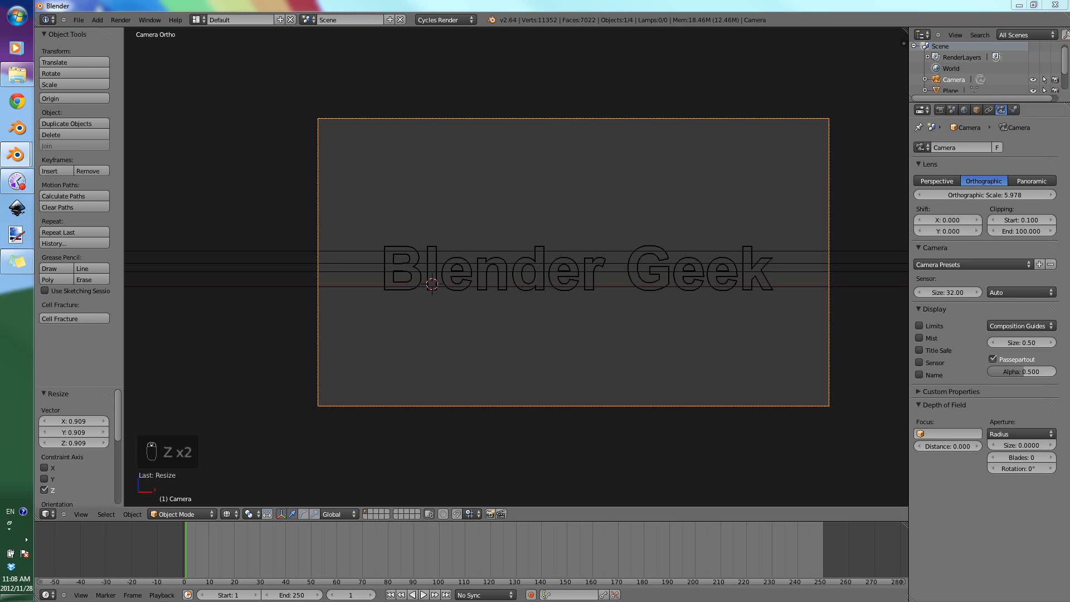
{"action": "left_click_drag", "start_coordinate": [988, 192], "coordinate": [977, 212]}
{"action": "key", "text": "g"}
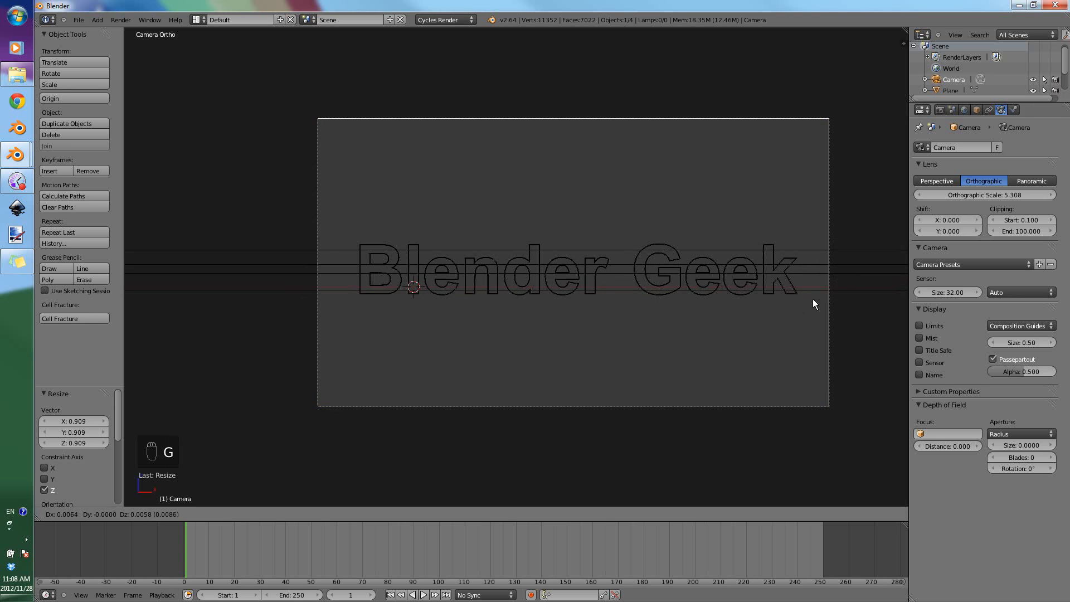
{"action": "left_click", "coordinate": [825, 298]}
Select the text and render a test image to check the tighter framing.
{"action": "right_click", "coordinate": [730, 288]}
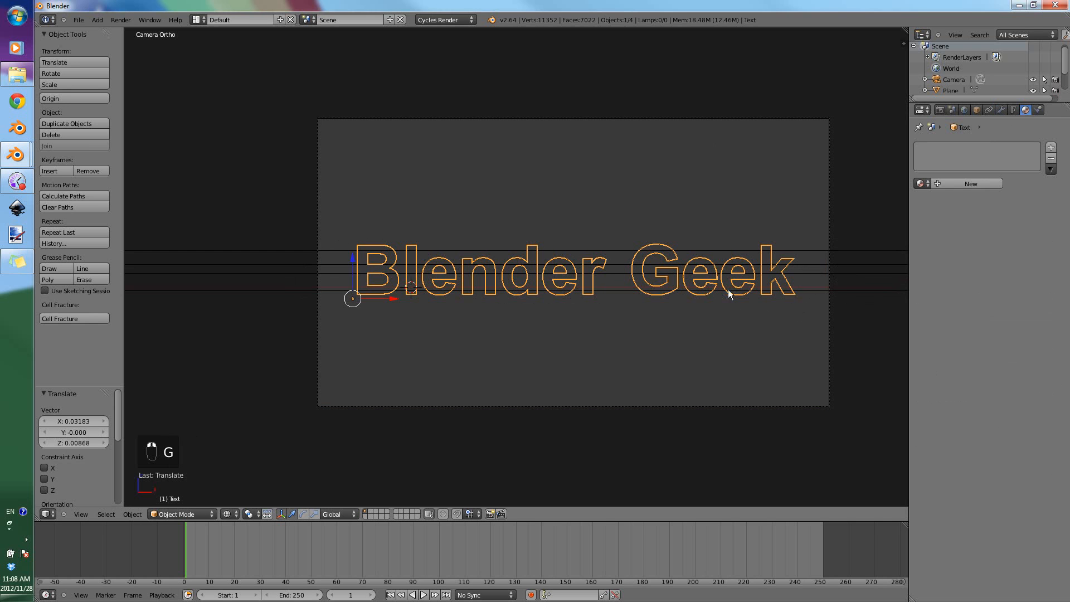
{"action": "key", "text": "F12"}
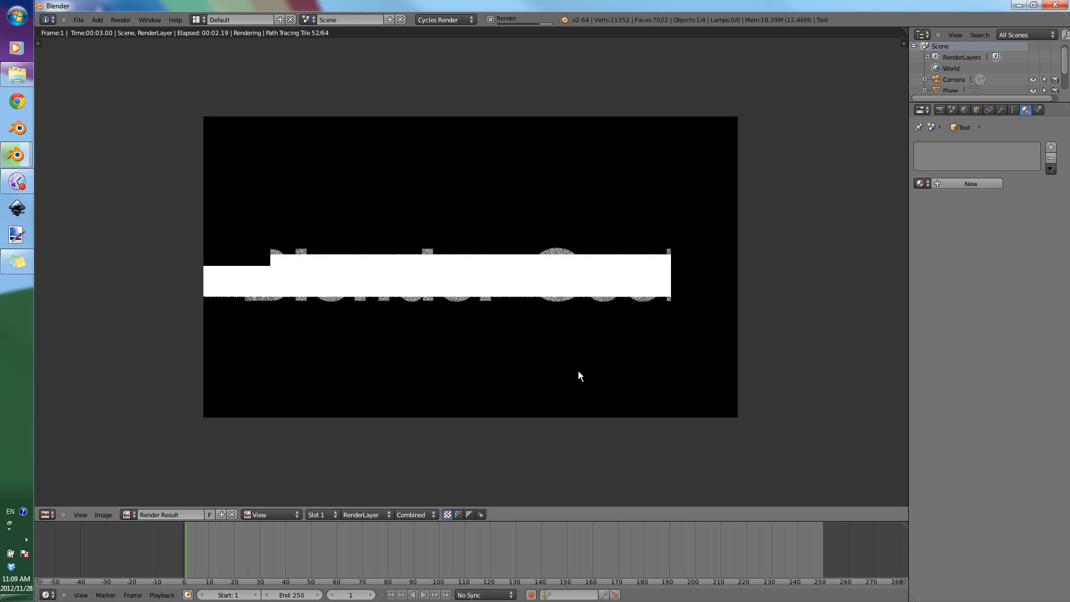
{"action": "key", "text": "F11"}
Move the camera down about 0.035 units along Z to recentre the text vertically.
{"action": "right_click", "coordinate": [552, 402]}
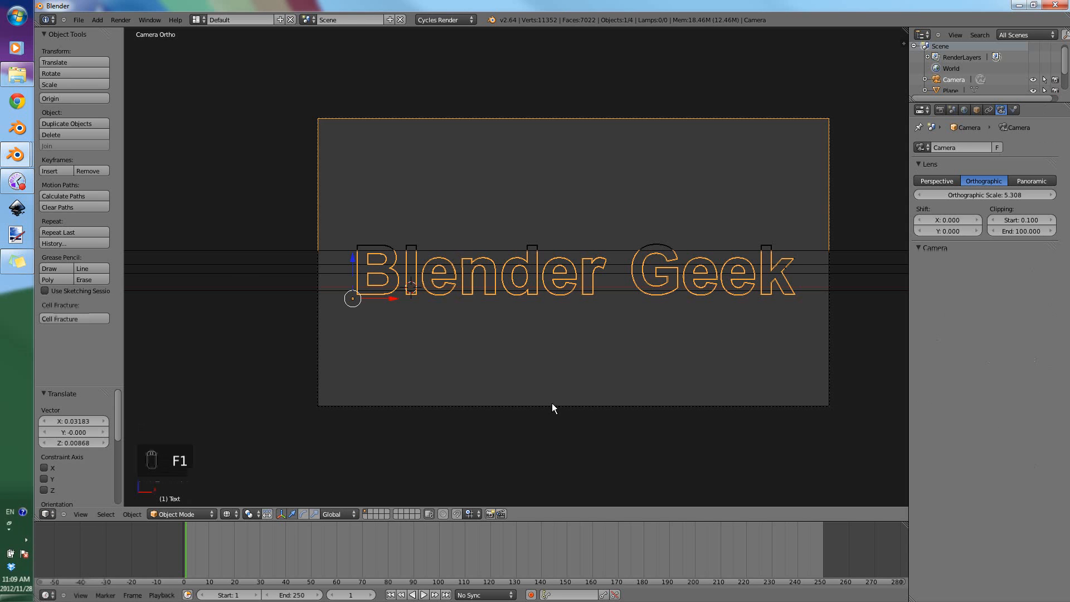
{"action": "key", "text": "g"}
{"action": "key", "text": "z"}
{"action": "left_click", "coordinate": [557, 406]}
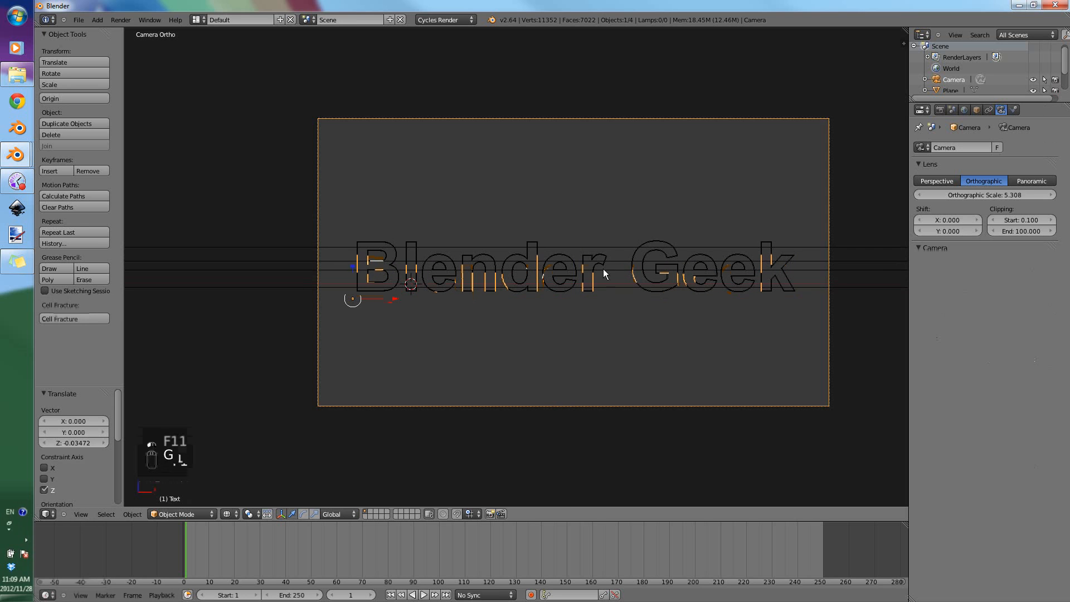
Disable Camera ray visibility on both the large emissive plane and the small strip plane.
{"action": "right_click", "coordinate": [634, 248]}
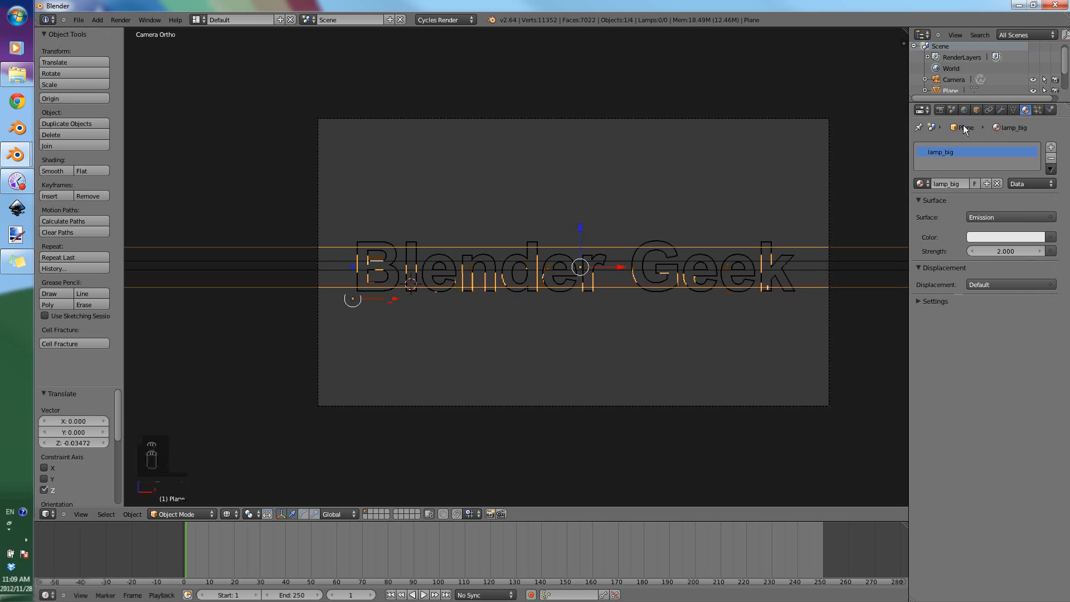
{"action": "left_click", "coordinate": [978, 108]}
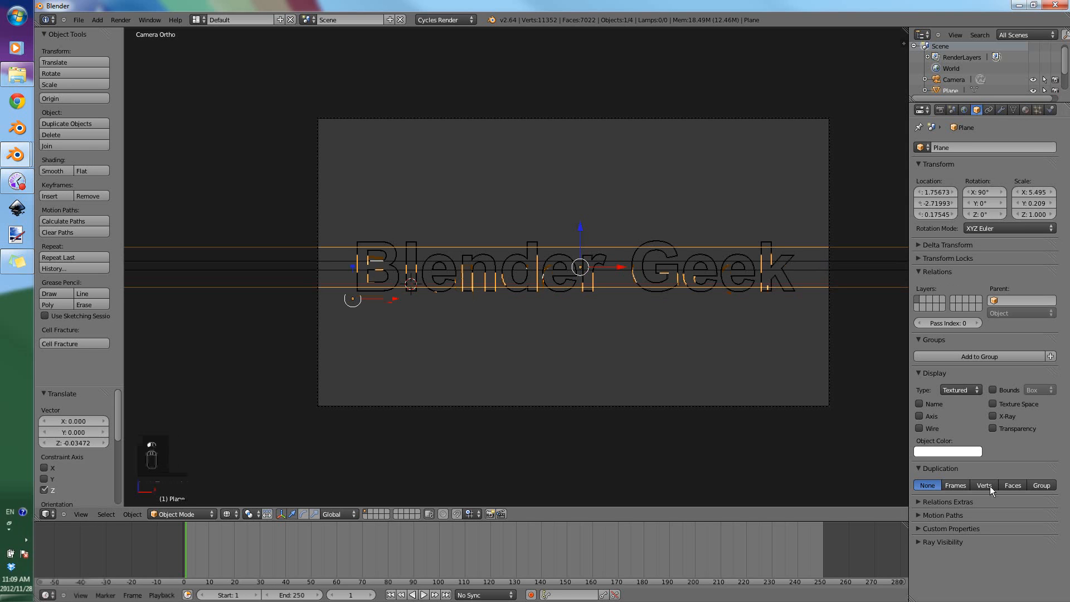
{"action": "left_click", "coordinate": [946, 542]}
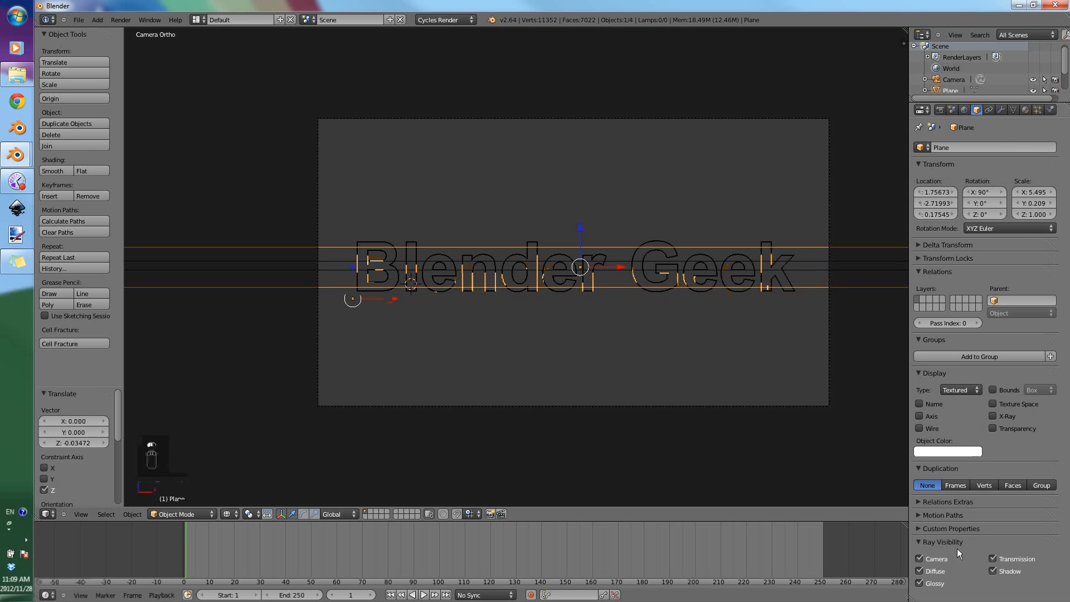
{"action": "right_click", "coordinate": [621, 261]}
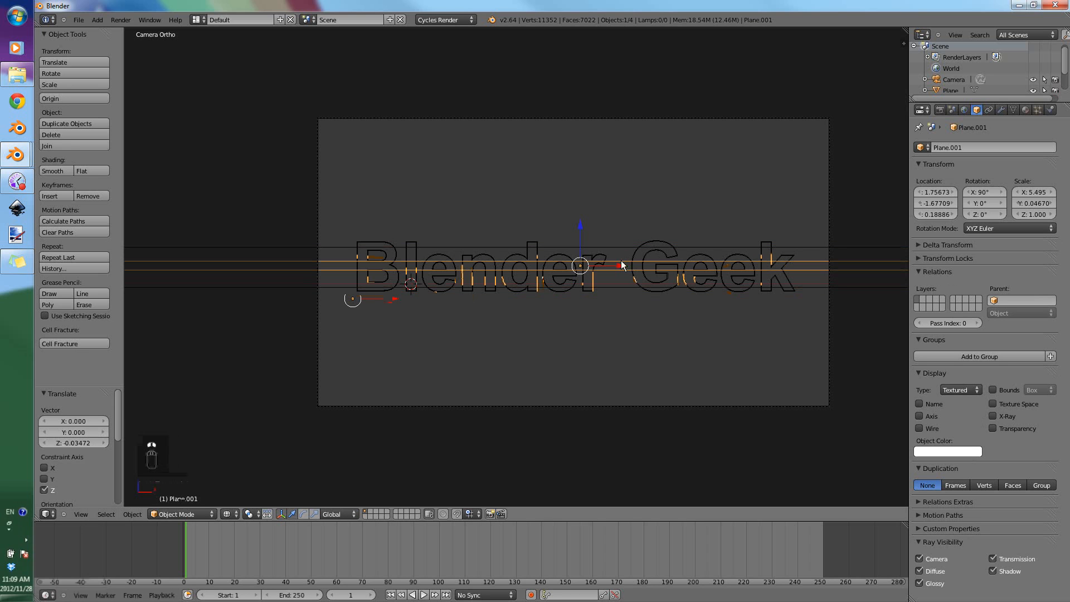
{"action": "left_click", "coordinate": [934, 558]}
Render a test image with the lamp planes hidden and save the scene over tutorial.blend in the Glossy Text folder.
{"action": "key", "text": "F12"}
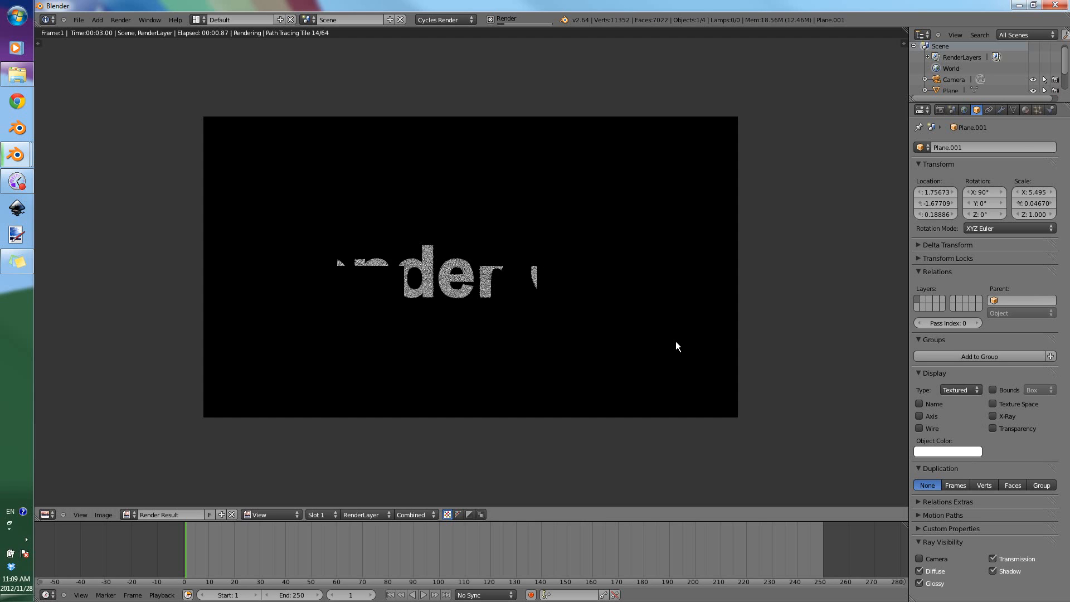
{"action": "key", "text": "ctrl+s"}
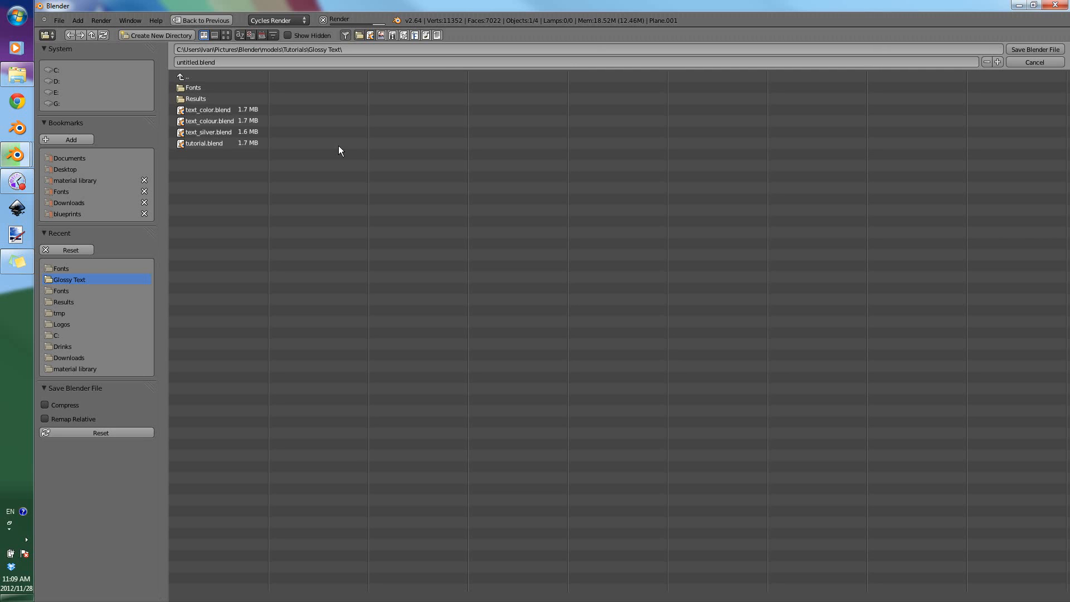
{"action": "double_click", "coordinate": [219, 141]}
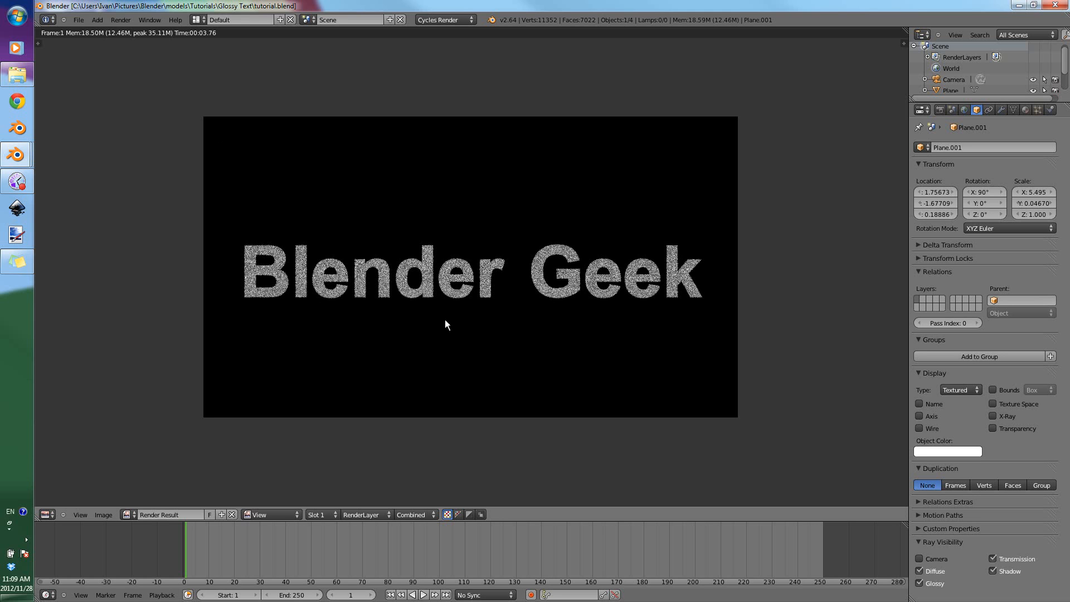
{"action": "key", "text": "F11"}
Convert the Blender Geek text object to a mesh.
{"action": "right_click", "coordinate": [502, 258]}
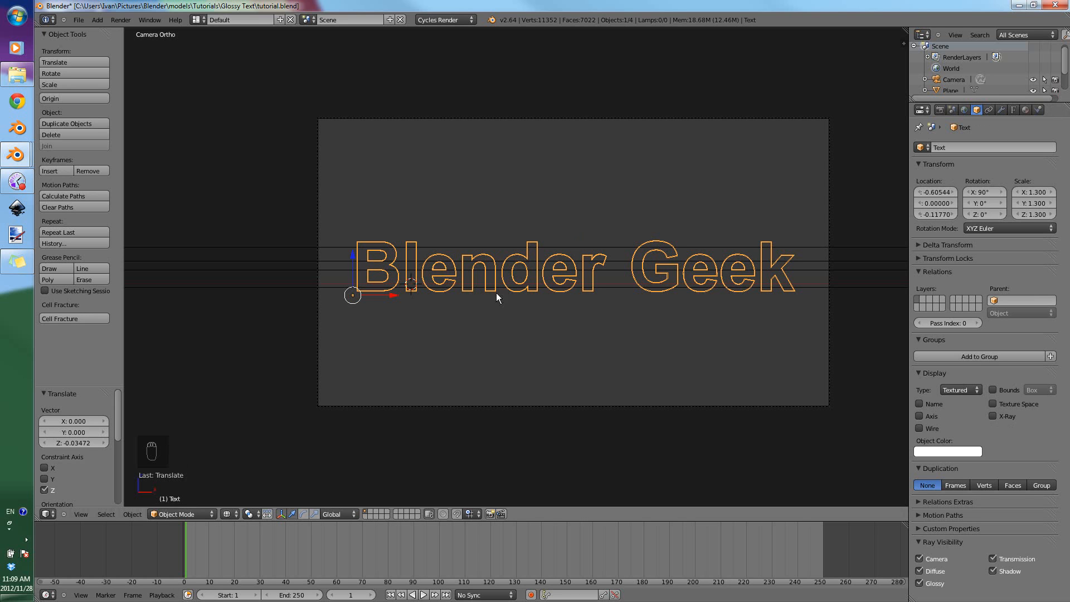
{"action": "key", "text": "alt+c"}
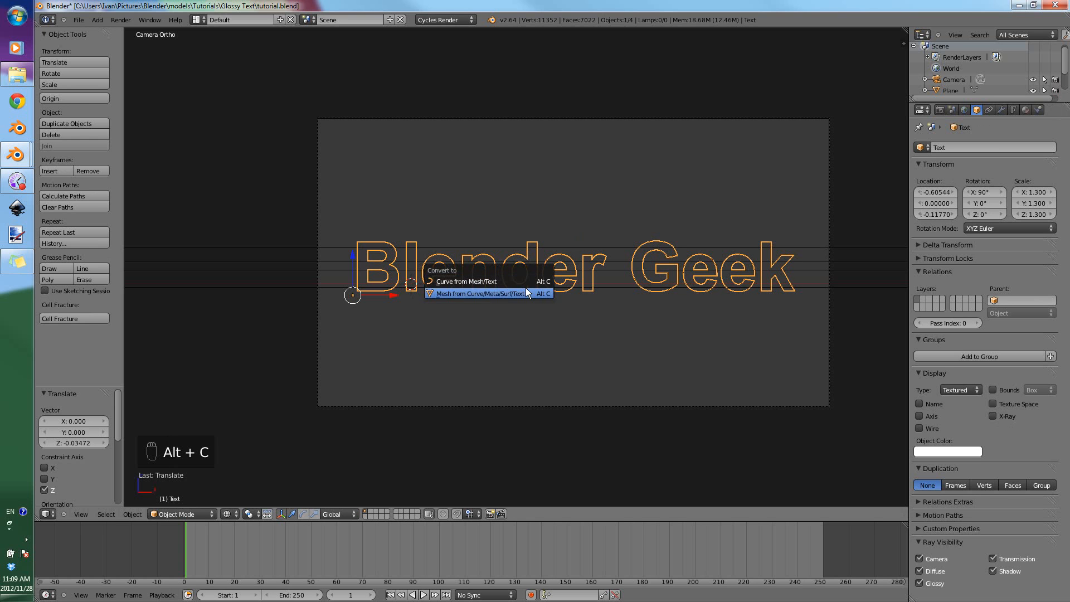
{"action": "left_click", "coordinate": [526, 294]}
{"action": "key", "text": "Tab"}
{"action": "key", "text": "a"}
{"action": "middle_click_drag", "start_coordinate": [657, 306], "coordinate": [624, 299], "text": "shift"}
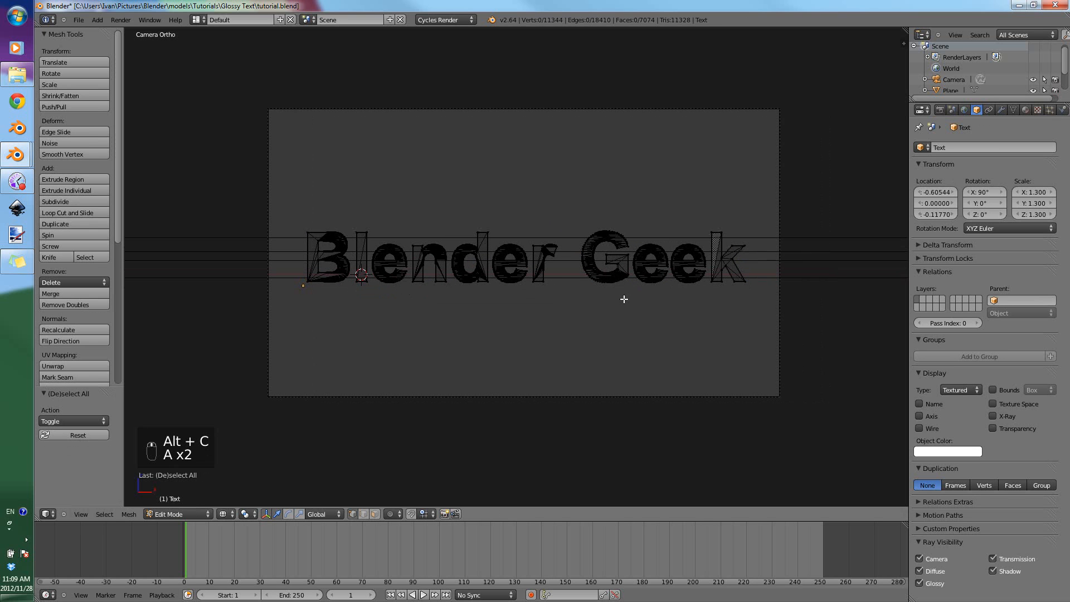
{"action": "key", "text": "b"}
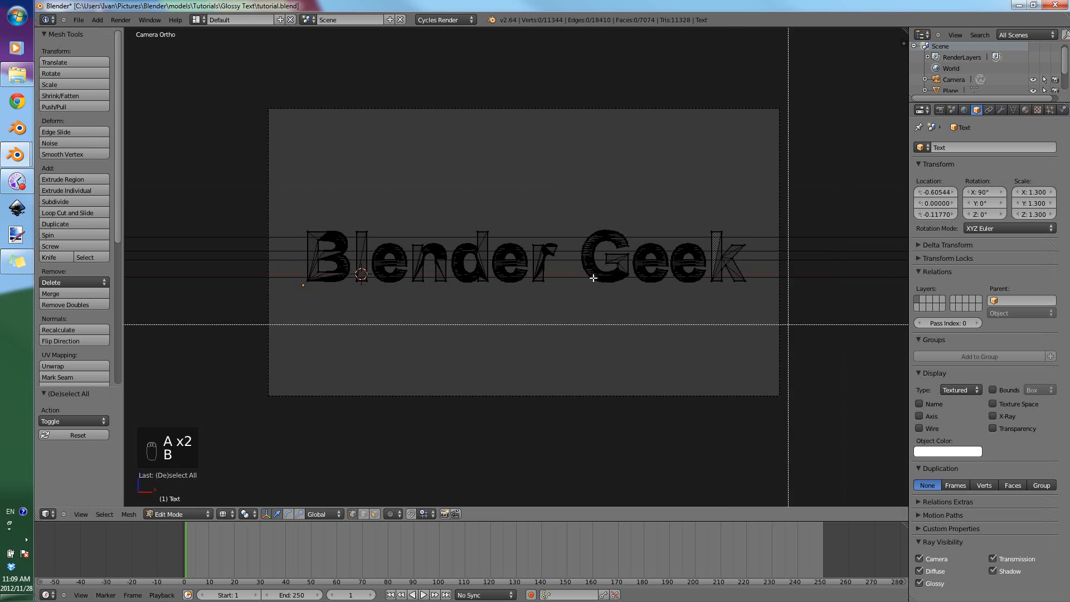
{"action": "right_click", "coordinate": [571, 250]}
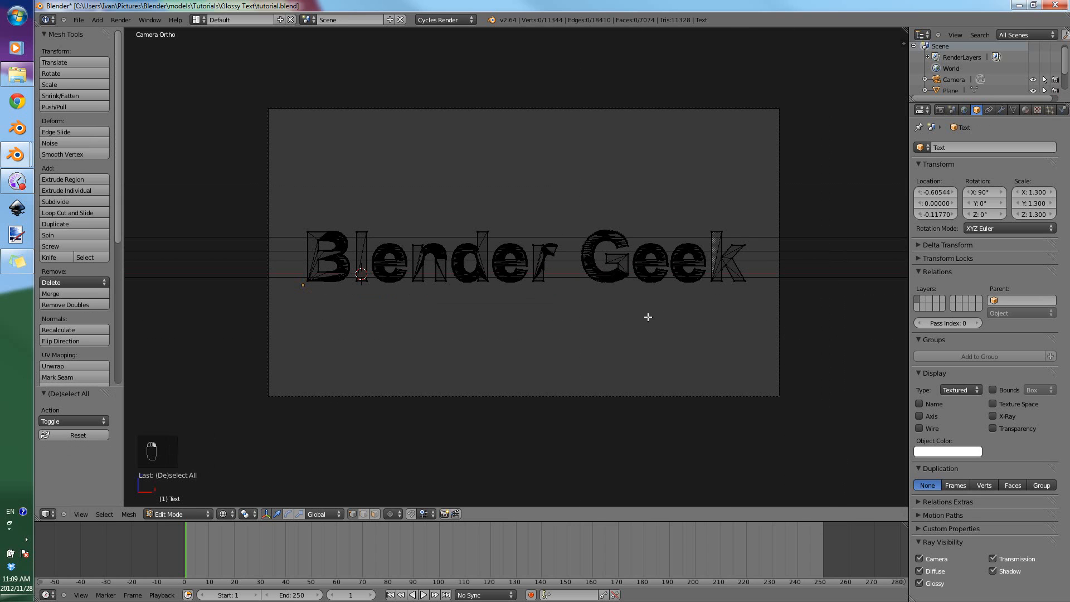
{"action": "key", "text": "Tab"}
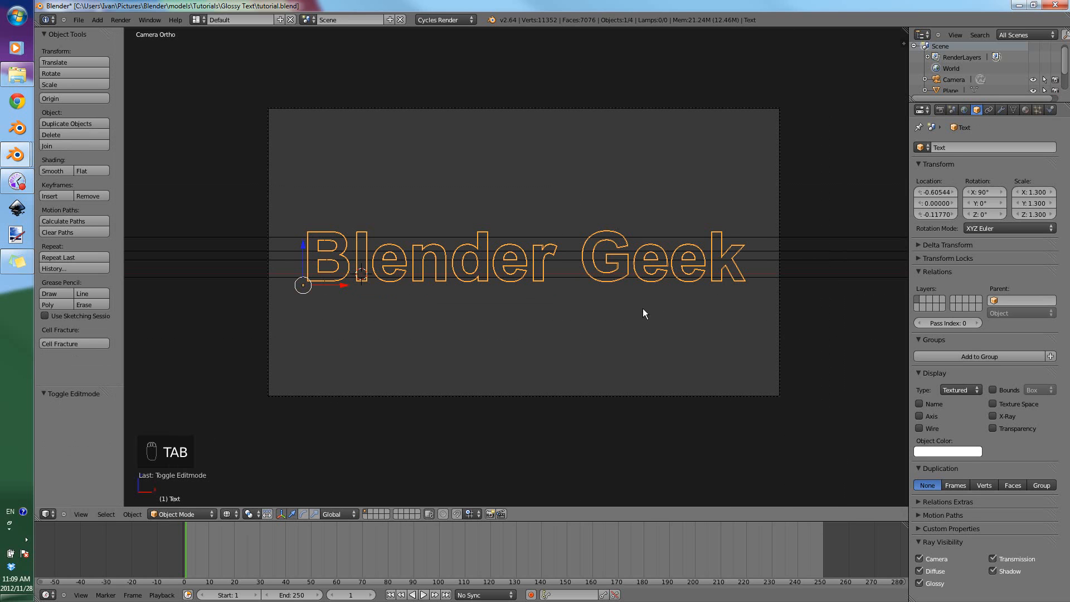
Add a new material to the text mesh and set its surface shader to Glossy BSDF.
{"action": "left_click", "coordinate": [1027, 109]}
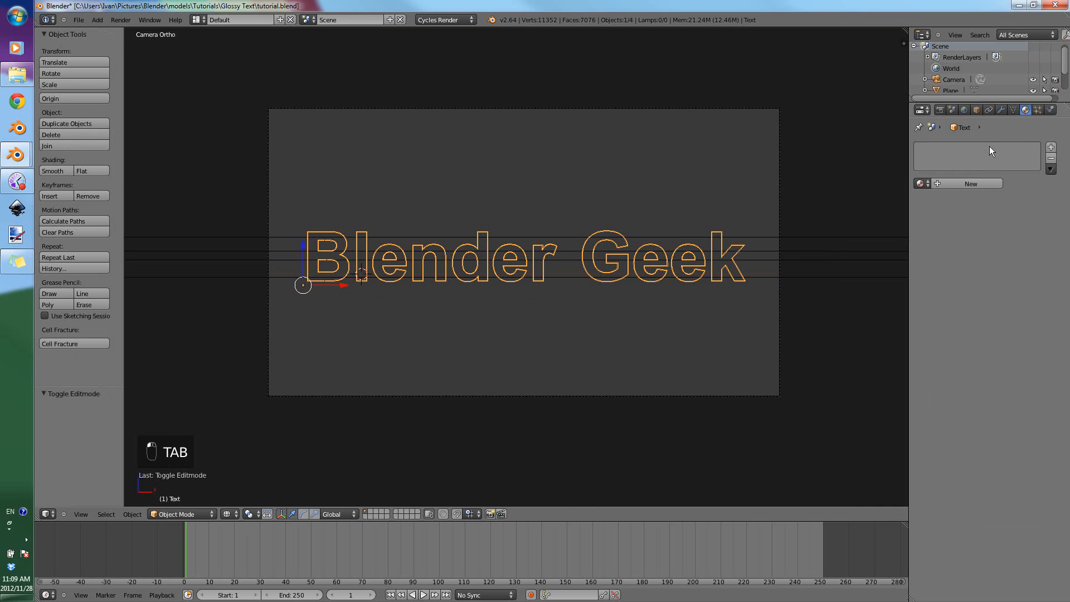
{"action": "left_click", "coordinate": [950, 182]}
{"action": "left_click", "coordinate": [1008, 215]}
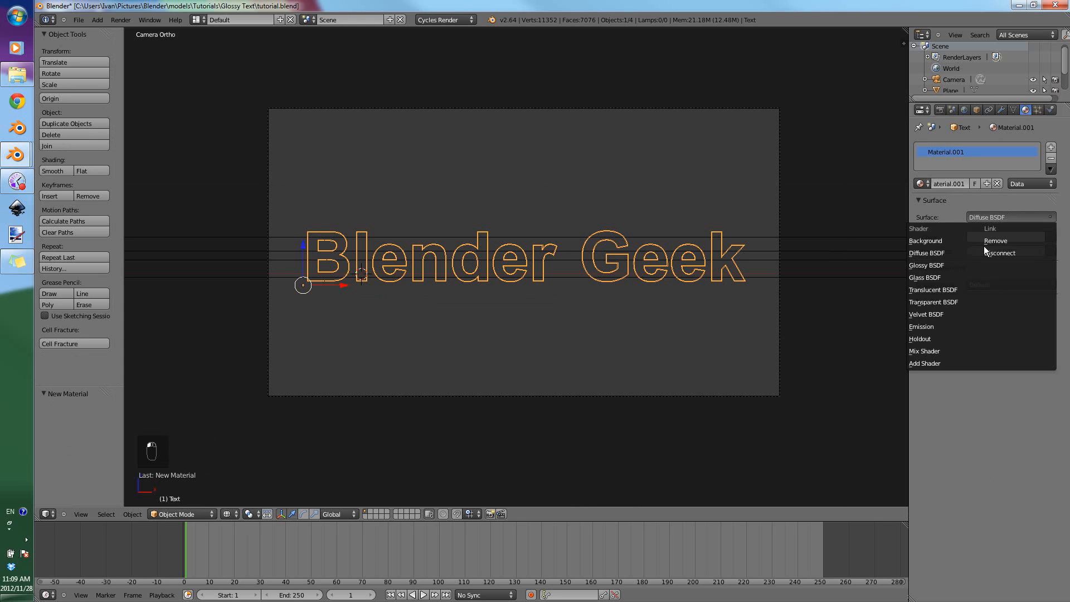
{"action": "left_click", "coordinate": [949, 265]}
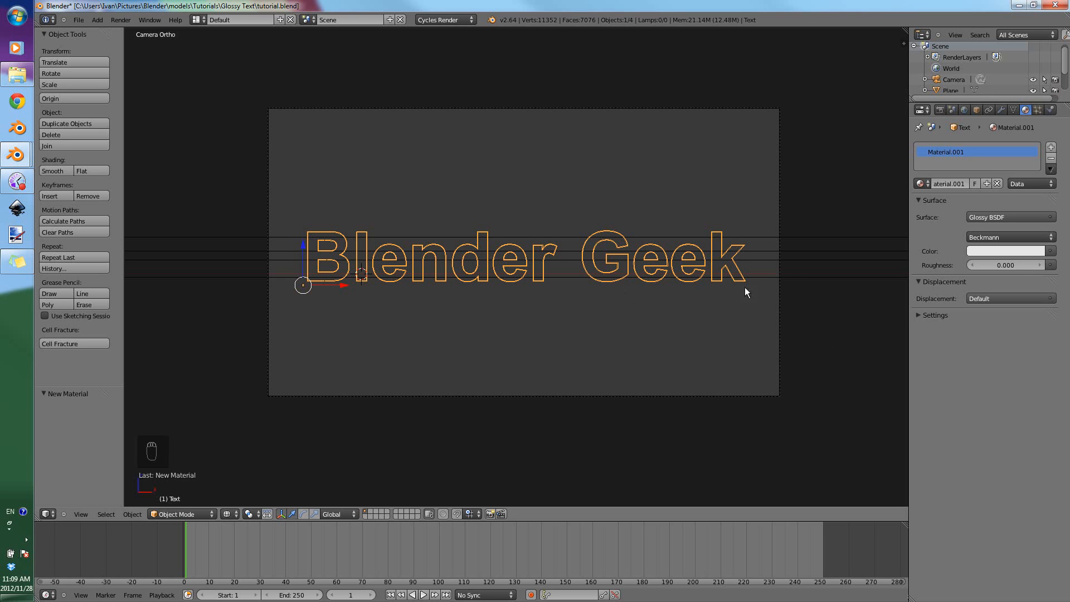
Set the text's glossy colour to a saturated orange, then darken it to about half brightness.
{"action": "left_click", "coordinate": [1001, 249]}
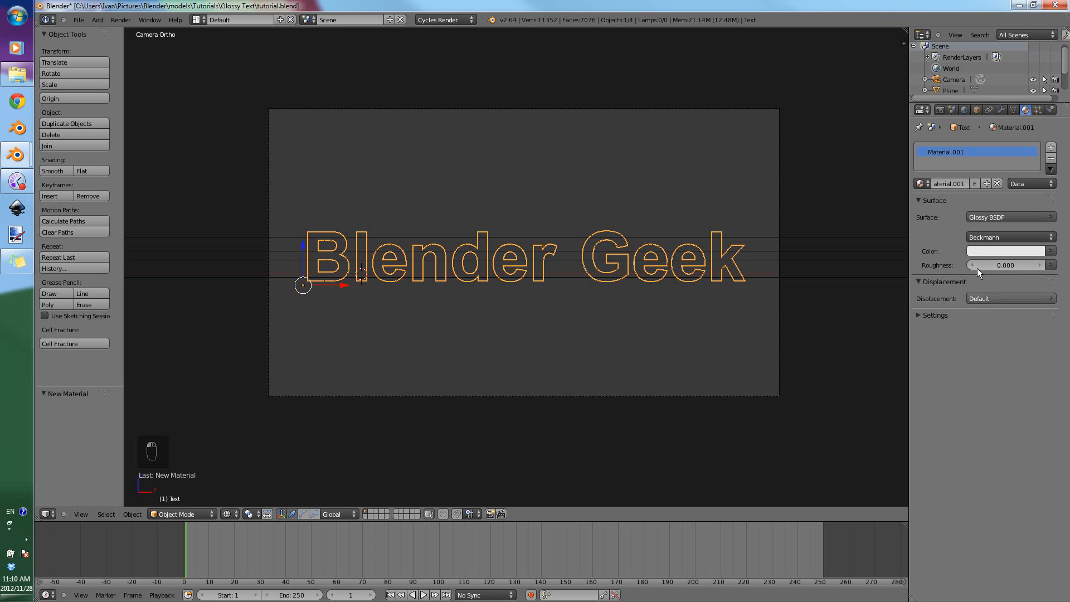
{"action": "left_click", "coordinate": [984, 249]}
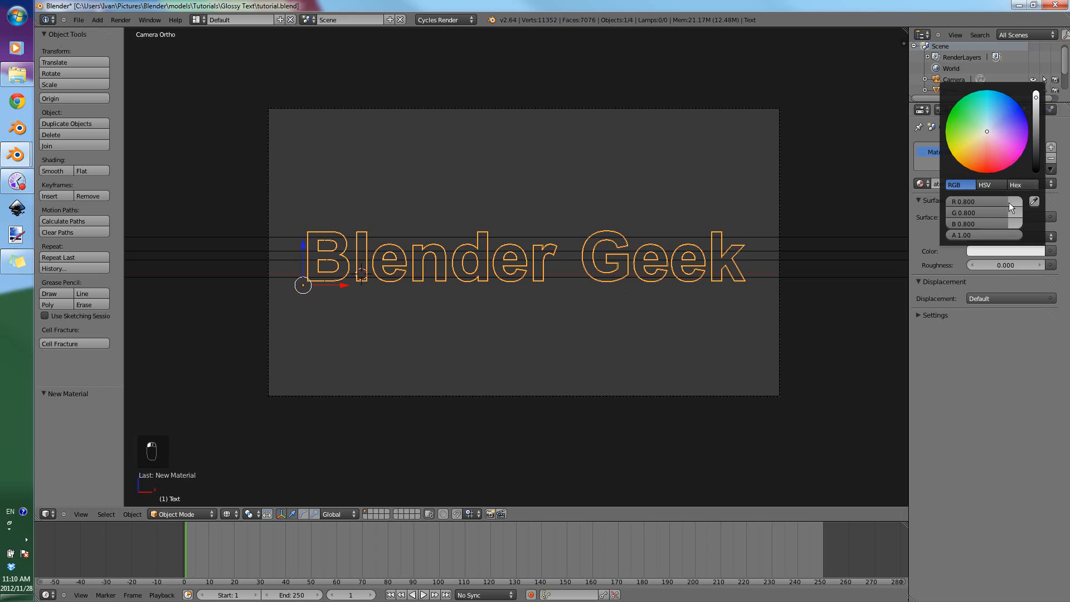
{"action": "left_click", "coordinate": [1035, 132]}
{"action": "left_click_drag", "start_coordinate": [1037, 132], "coordinate": [1038, 93]}
{"action": "left_click", "coordinate": [969, 164]}
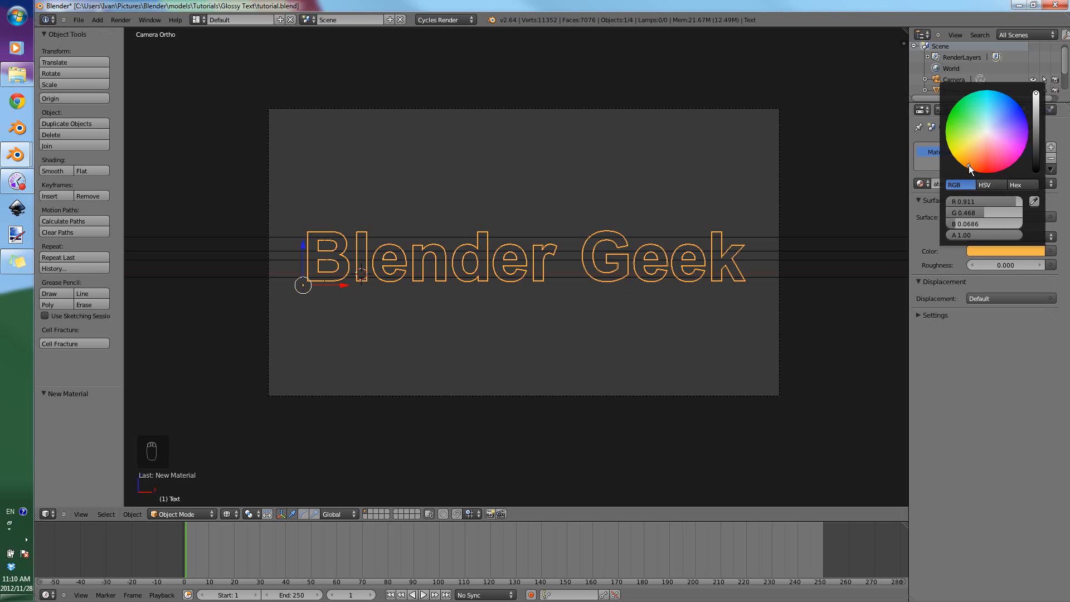
{"action": "left_click_drag", "start_coordinate": [969, 165], "coordinate": [972, 170]}
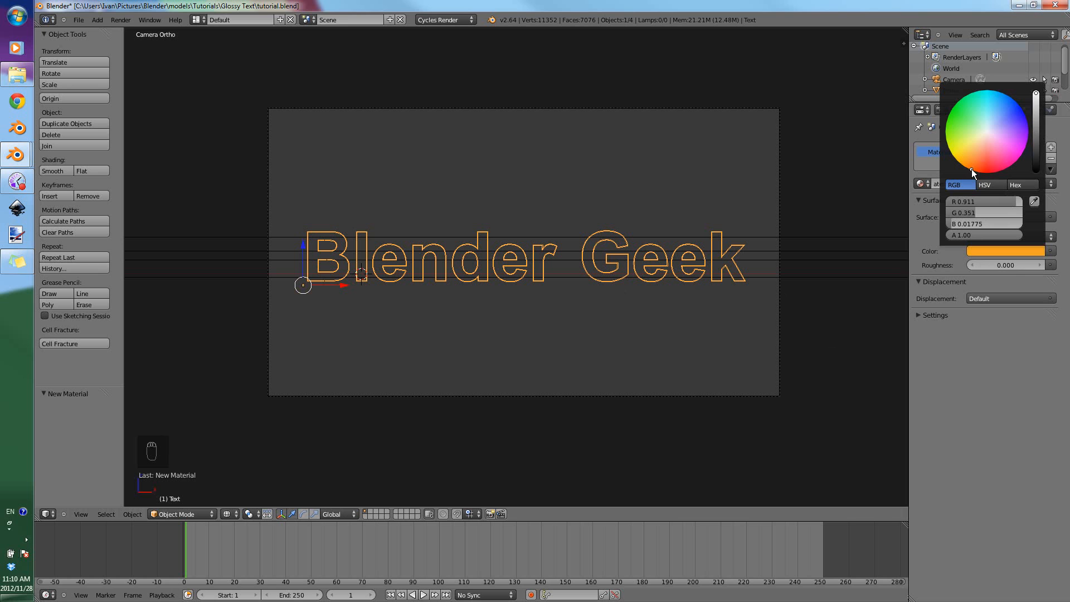
{"action": "left_click", "coordinate": [1036, 133]}
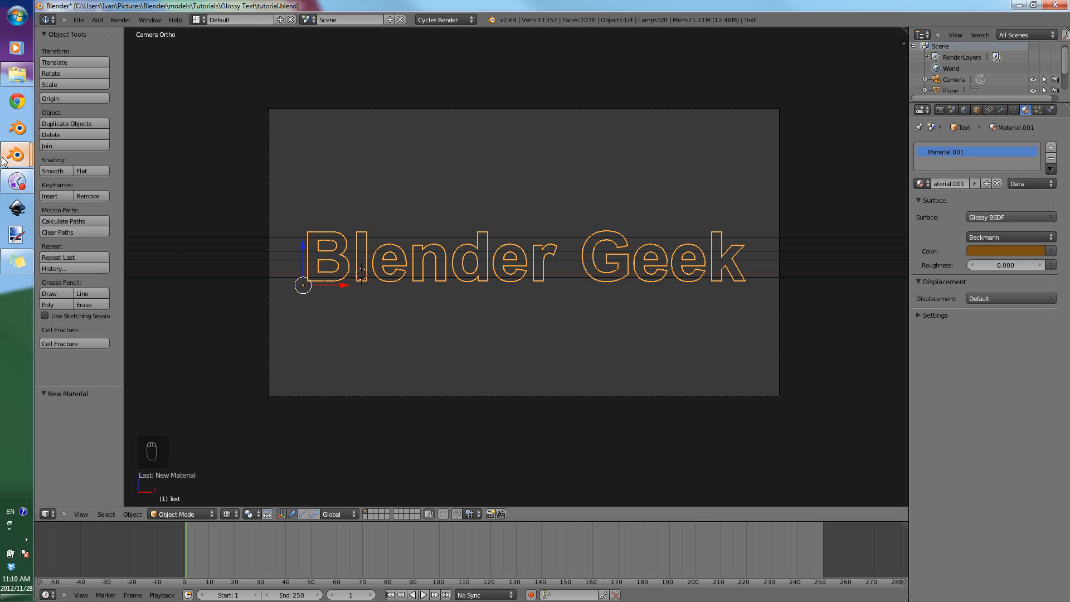
Switch to the other Blender window to examine the glowing text in background_black.png, then return to the tutorial scene.
{"action": "mouse_move", "coordinate": [17, 159]}
{"action": "left_click", "coordinate": [103, 168]}
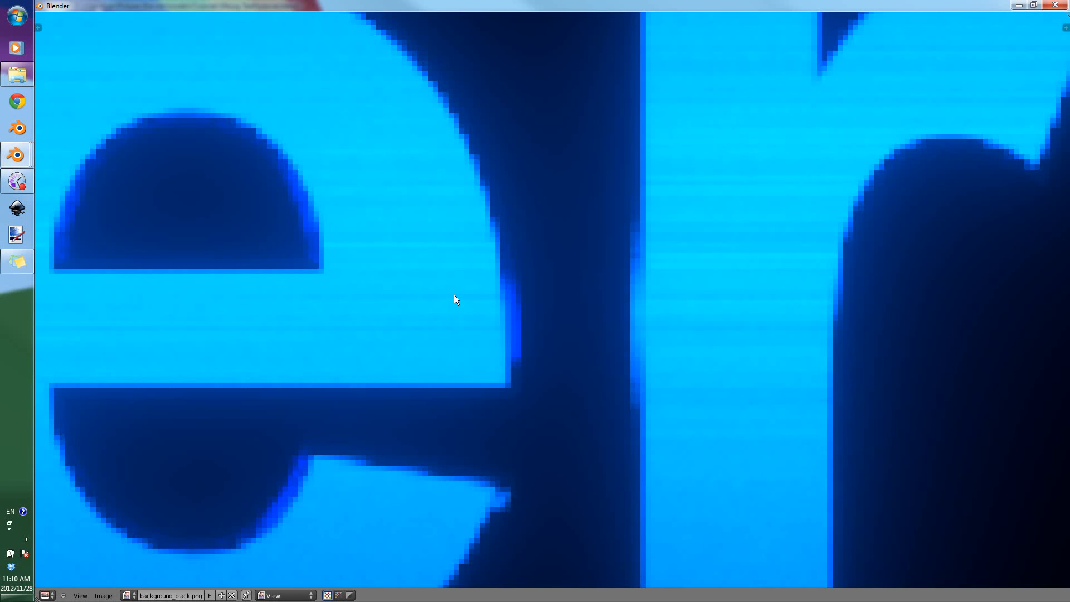
{"action": "scroll", "coordinate": [454, 294], "scroll_direction": "down", "scroll_amount": 7}
{"action": "middle_click_drag", "start_coordinate": [704, 307], "coordinate": [583, 292]}
{"action": "scroll", "coordinate": [621, 255], "scroll_direction": "up", "scroll_amount": 2}
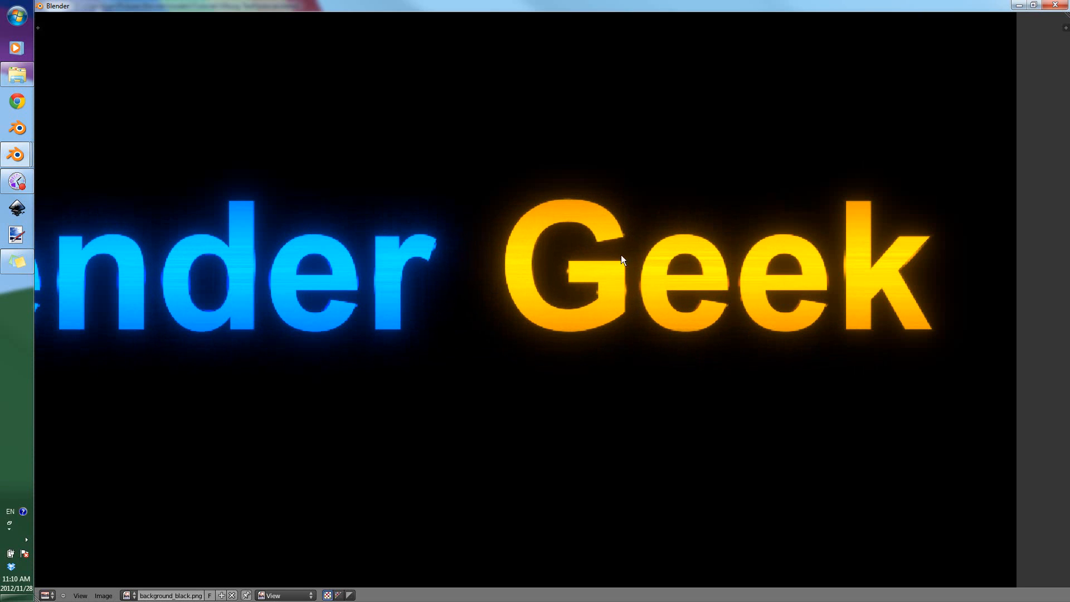
{"action": "scroll", "coordinate": [654, 327], "scroll_direction": "down", "scroll_amount": 1}
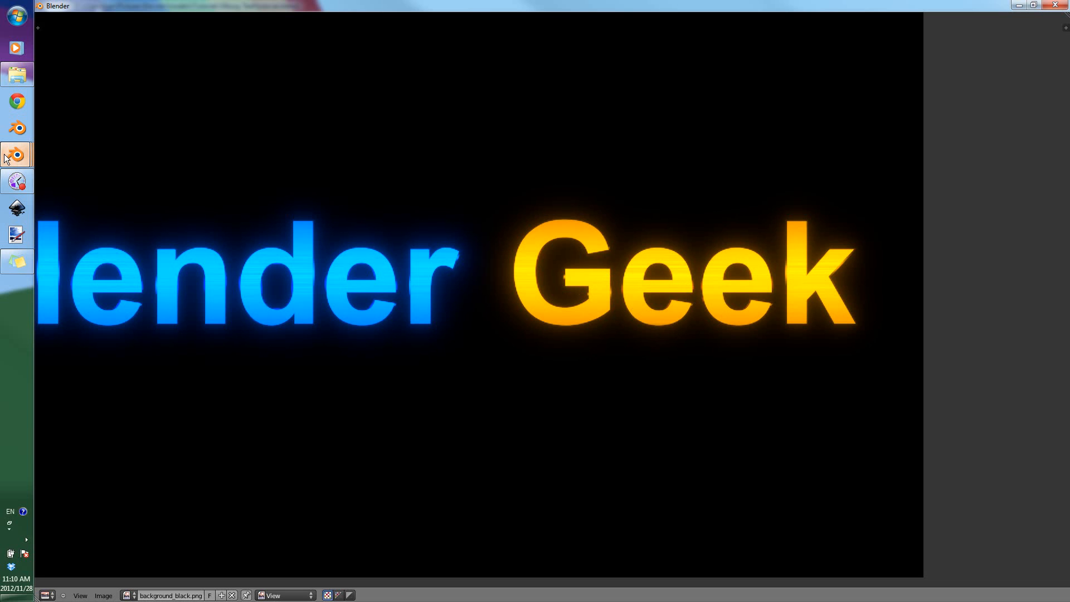
{"action": "scroll", "coordinate": [697, 284], "scroll_direction": "up", "scroll_amount": 5}
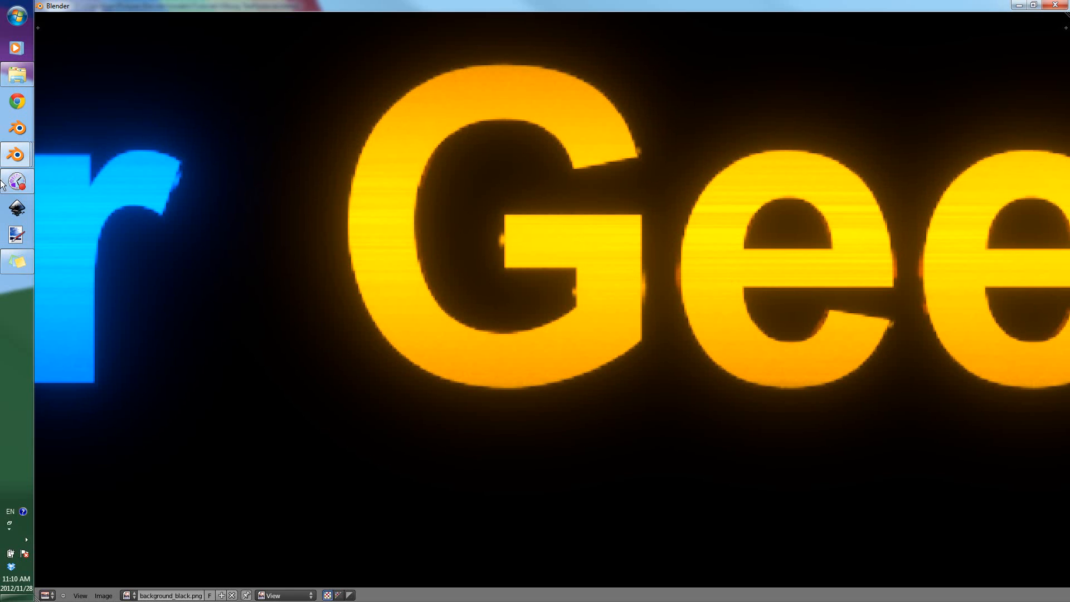
{"action": "mouse_move", "coordinate": [17, 156]}
{"action": "left_click", "coordinate": [93, 239]}
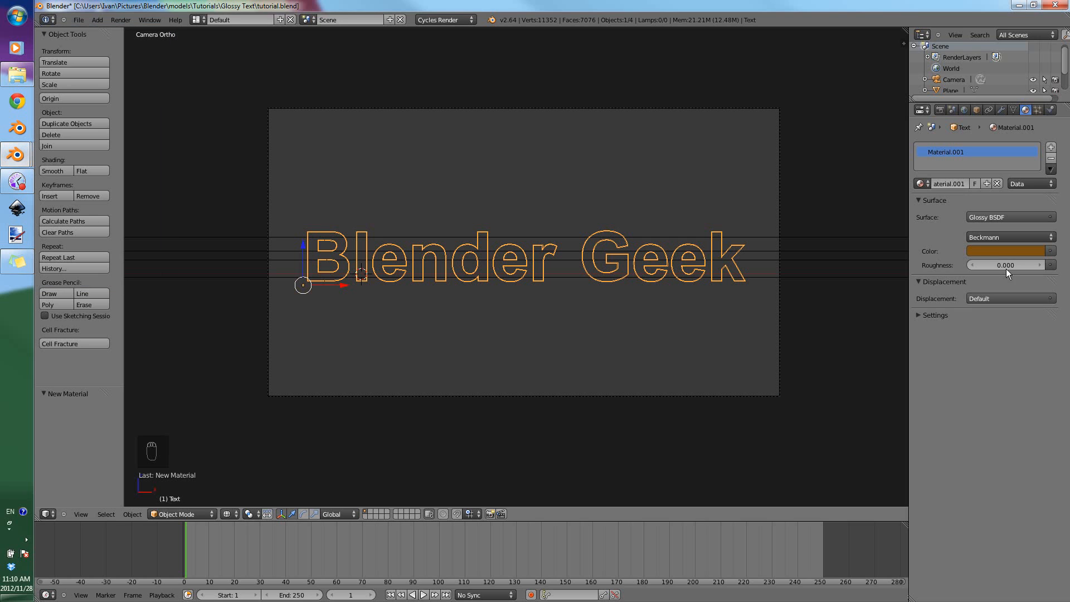
Brighten the text's orange glossy colour slightly to about R 0.260, G 0.105, B 0.007.
{"action": "left_click", "coordinate": [997, 250]}
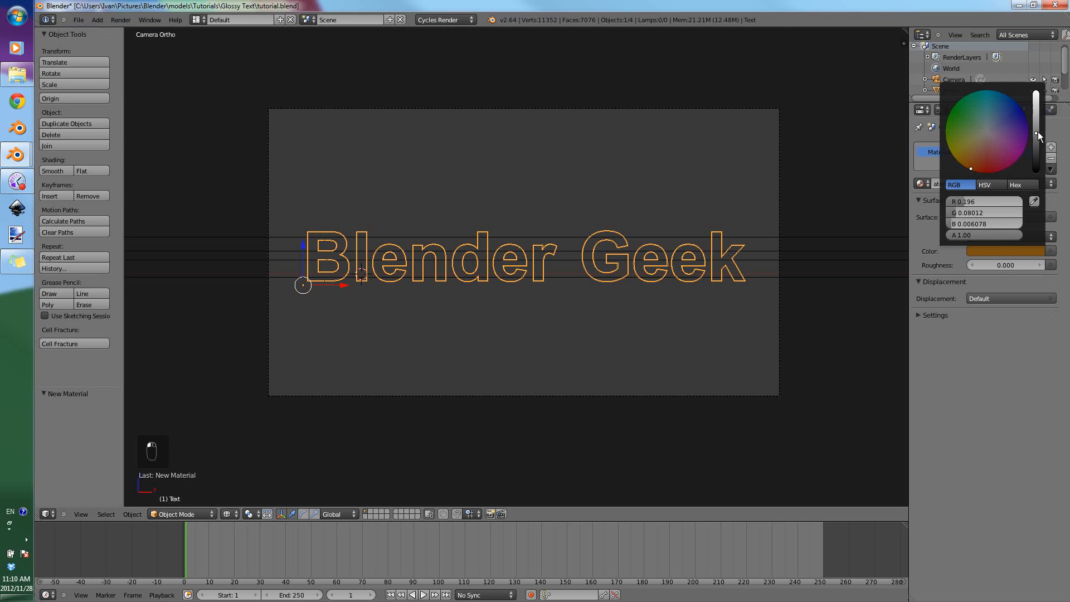
{"action": "left_click_drag", "start_coordinate": [1038, 139], "coordinate": [1037, 132]}
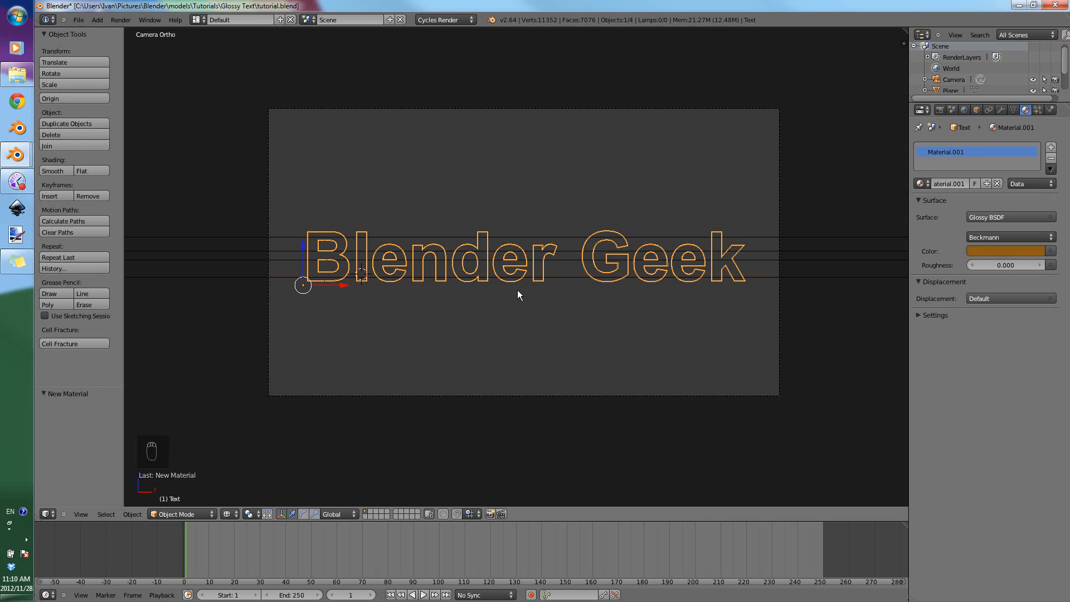
Separate all vertices of the word "Blender" from the text mesh into its own object, then return to Object Mode.
{"action": "key", "text": "Tab"}
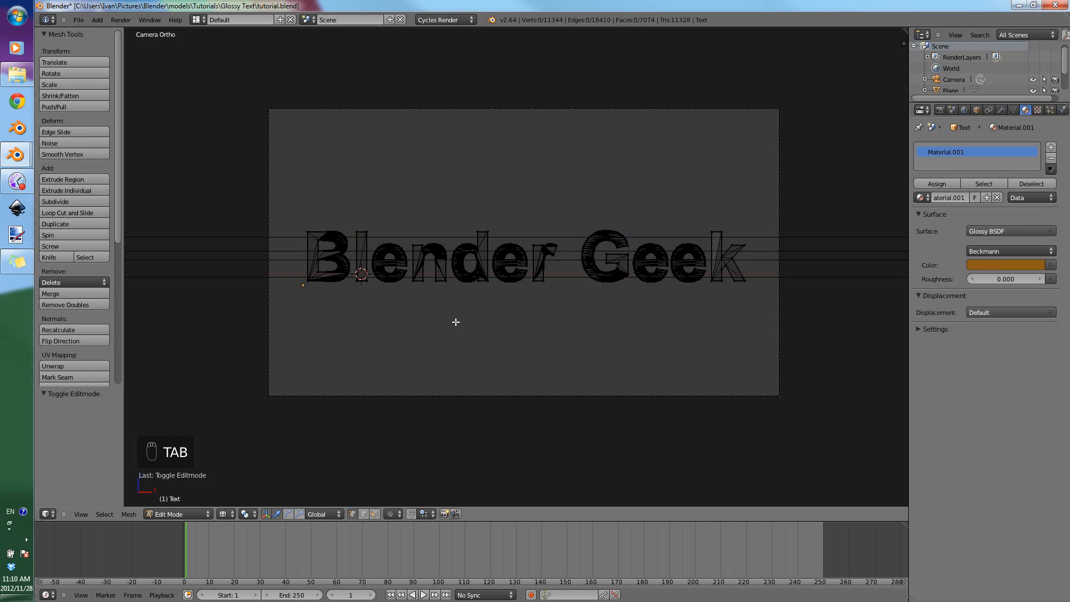
{"action": "key", "text": "a"}
{"action": "key", "text": "a"}
{"action": "key", "text": "a"}
{"action": "key", "text": "b"}
{"action": "left_click_drag", "start_coordinate": [294, 182], "coordinate": [574, 334]}
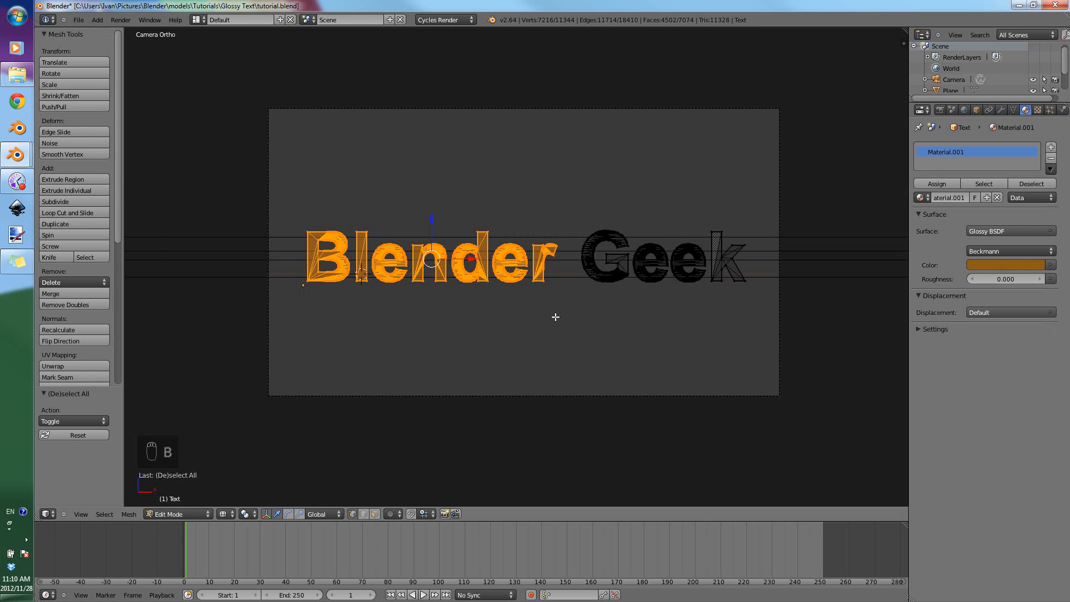
{"action": "key", "text": "p"}
{"action": "key", "text": "p"}
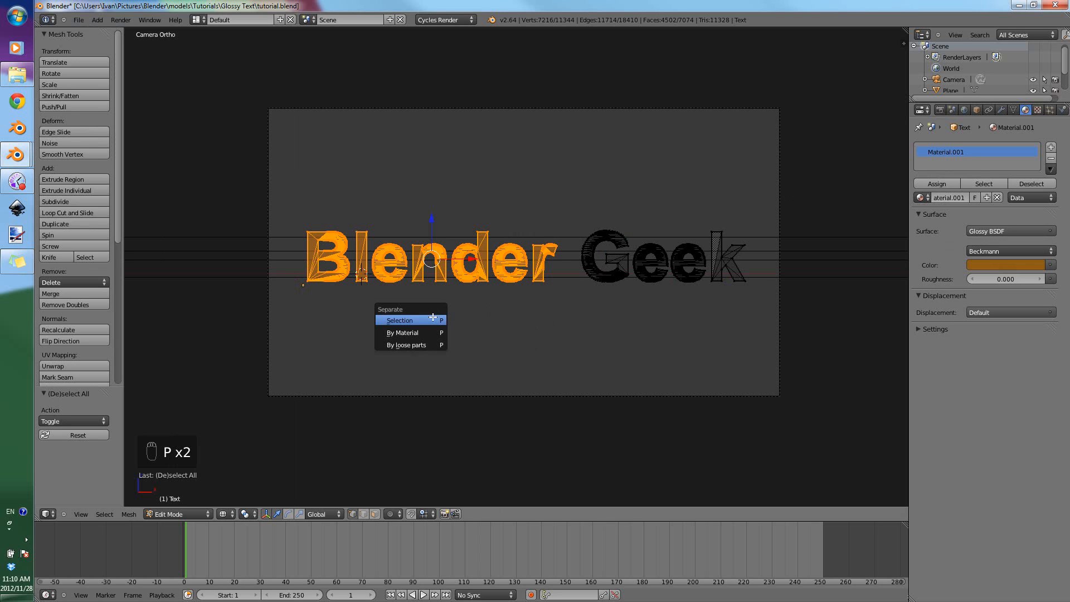
{"action": "left_click", "coordinate": [431, 320]}
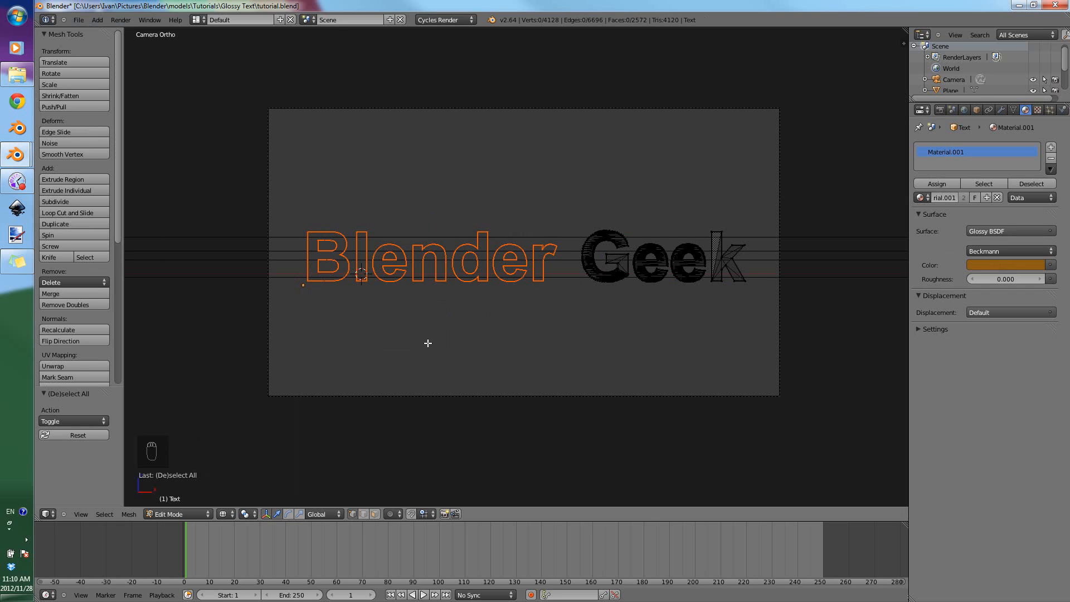
{"action": "key", "text": "Tab"}
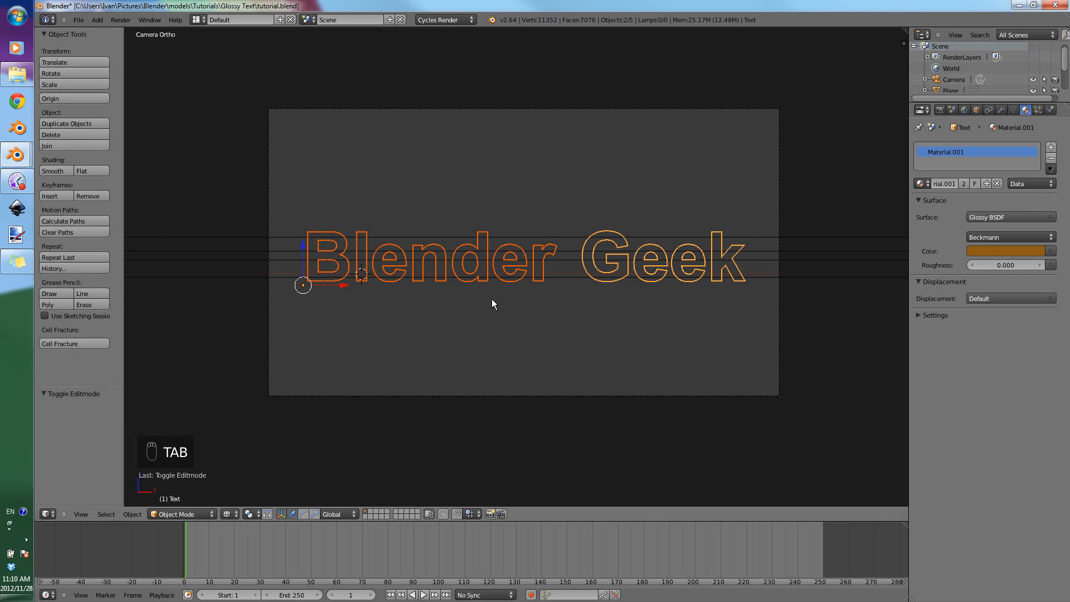
Give the separated word "Blender" its own single-user copy of the material and name it text_blue.
{"action": "right_click", "coordinate": [489, 269]}
{"action": "right_click", "coordinate": [582, 255]}
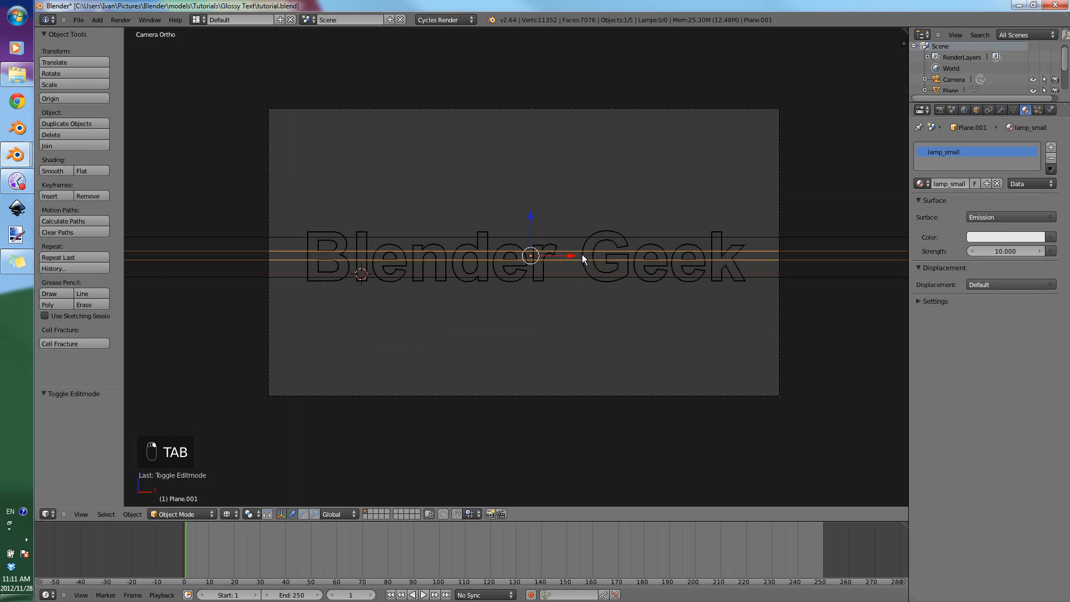
{"action": "right_click", "coordinate": [583, 255]}
{"action": "right_click", "coordinate": [489, 256]}
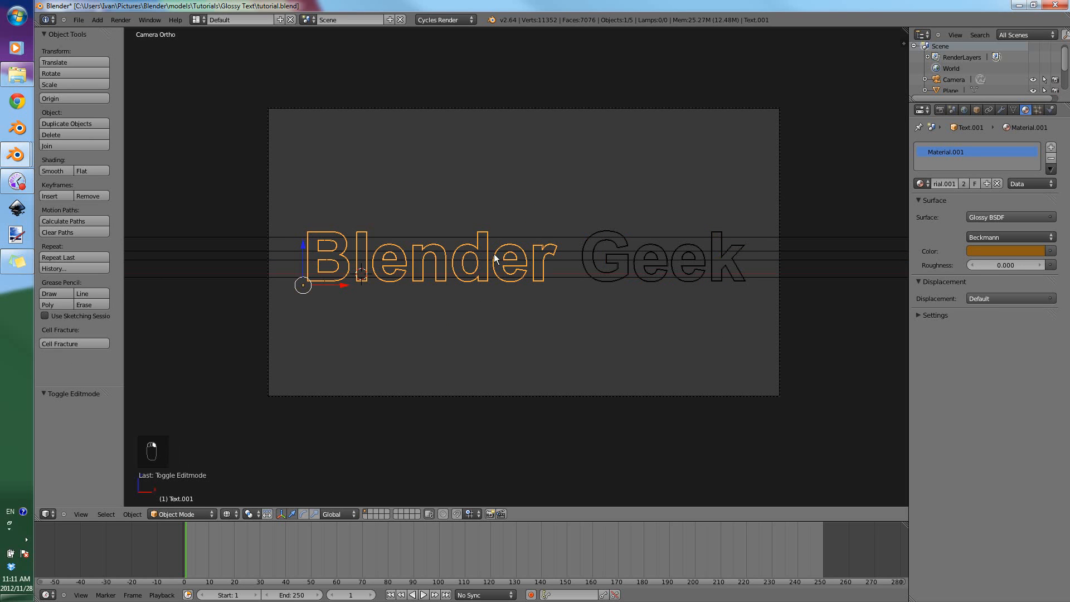
{"action": "left_click", "coordinate": [966, 183]}
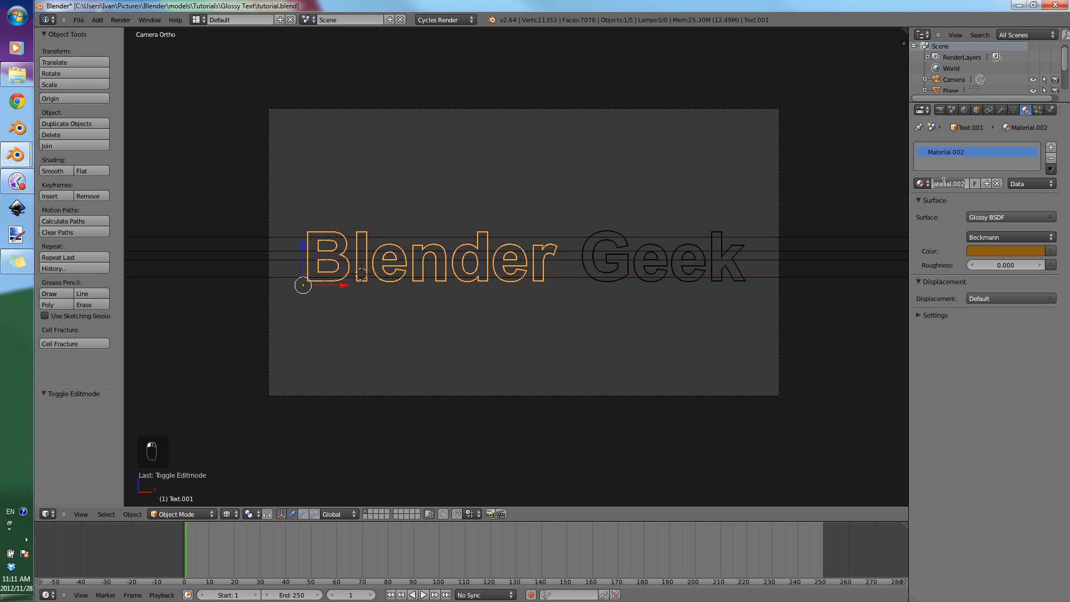
{"action": "type", "text": "text_blue"}
{"action": "key", "text": "Return"}
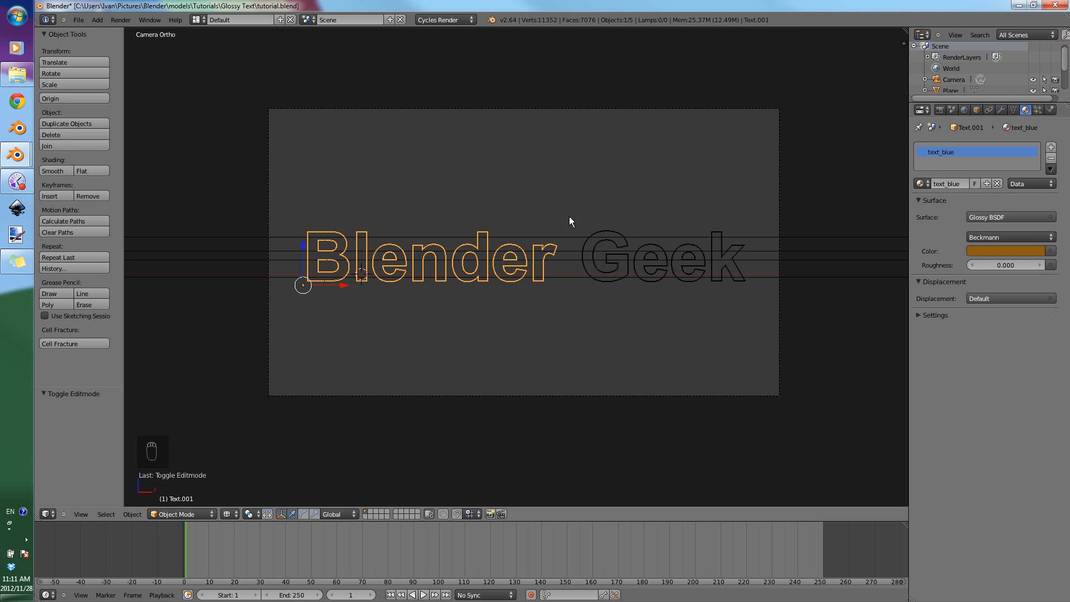
Rename the material of the word "Geek" as text_orange.
{"action": "right_click", "coordinate": [615, 232]}
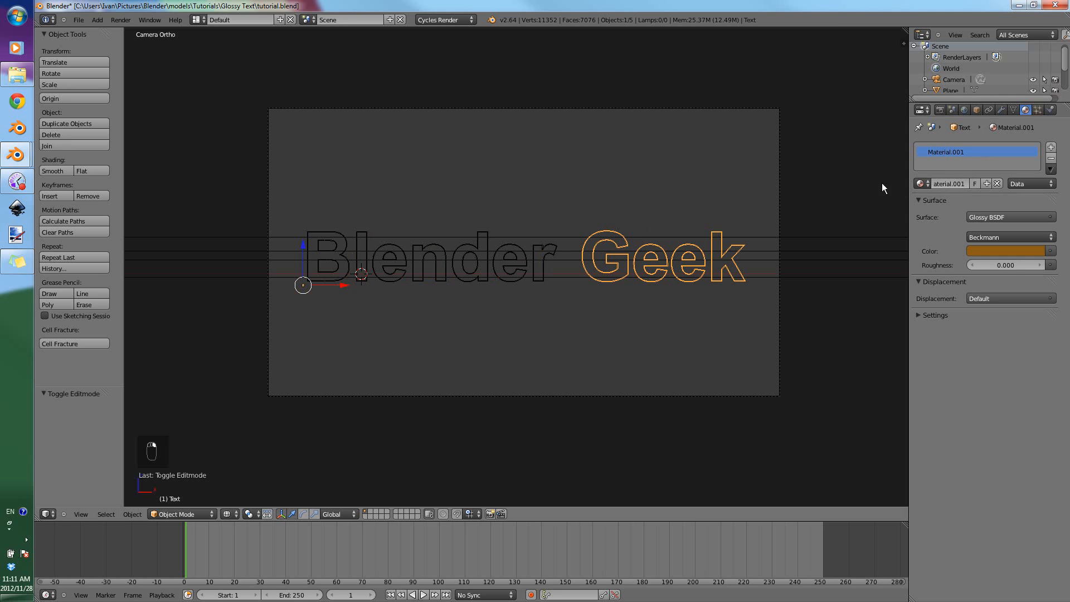
{"action": "left_click", "coordinate": [939, 184]}
{"action": "type", "text": "text"}
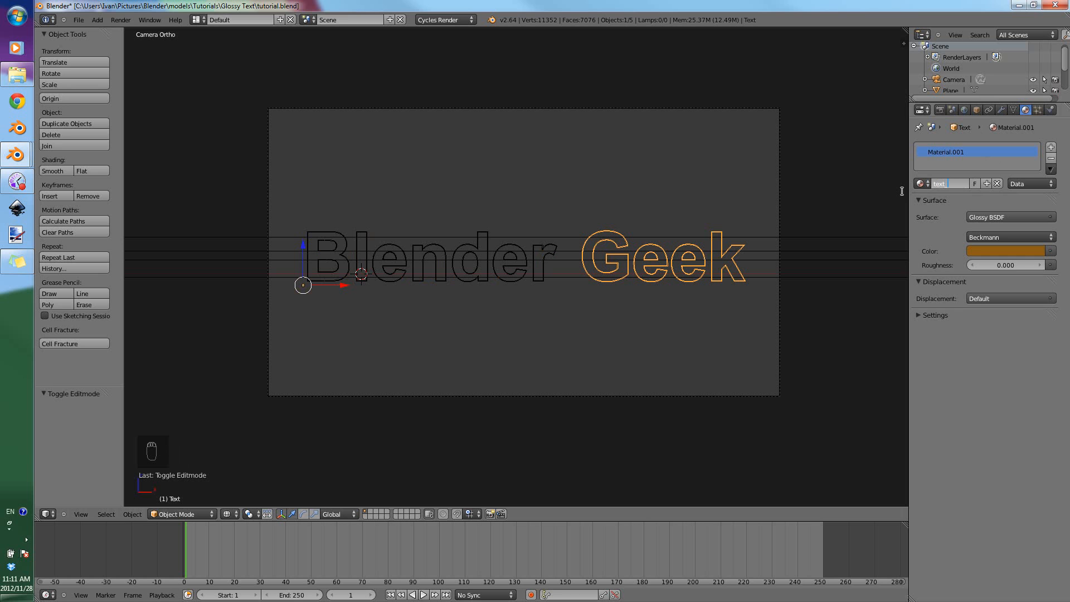
{"action": "type", "text": "_orange"}
{"action": "key", "text": "Return"}
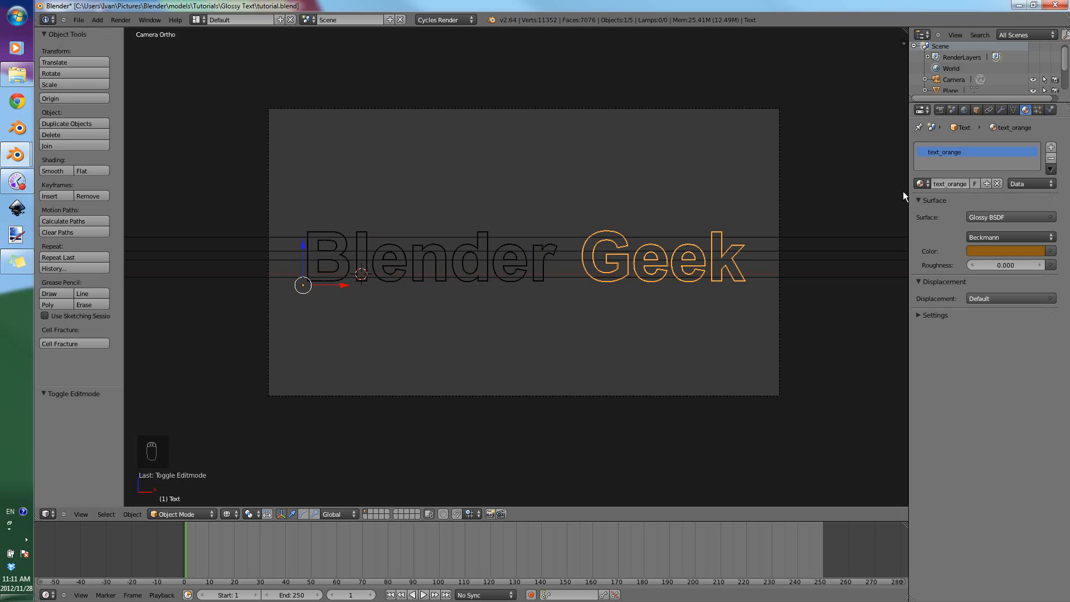
Set the glossy colour of the word "Blender" to bright blue, about R 0, G 0.04, B 1.
{"action": "right_click", "coordinate": [497, 236]}
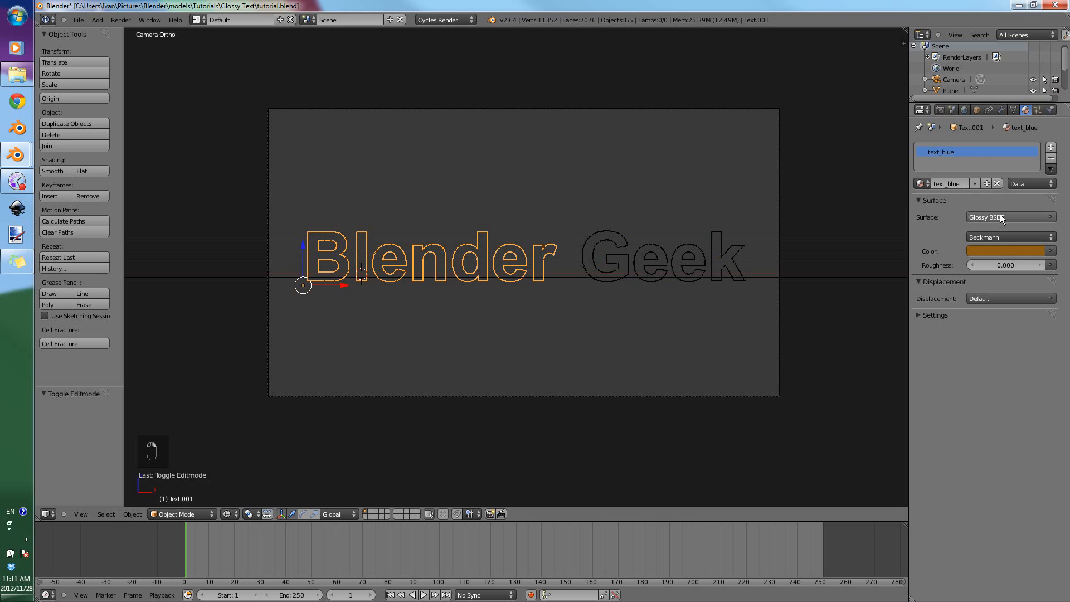
{"action": "left_click", "coordinate": [1001, 248]}
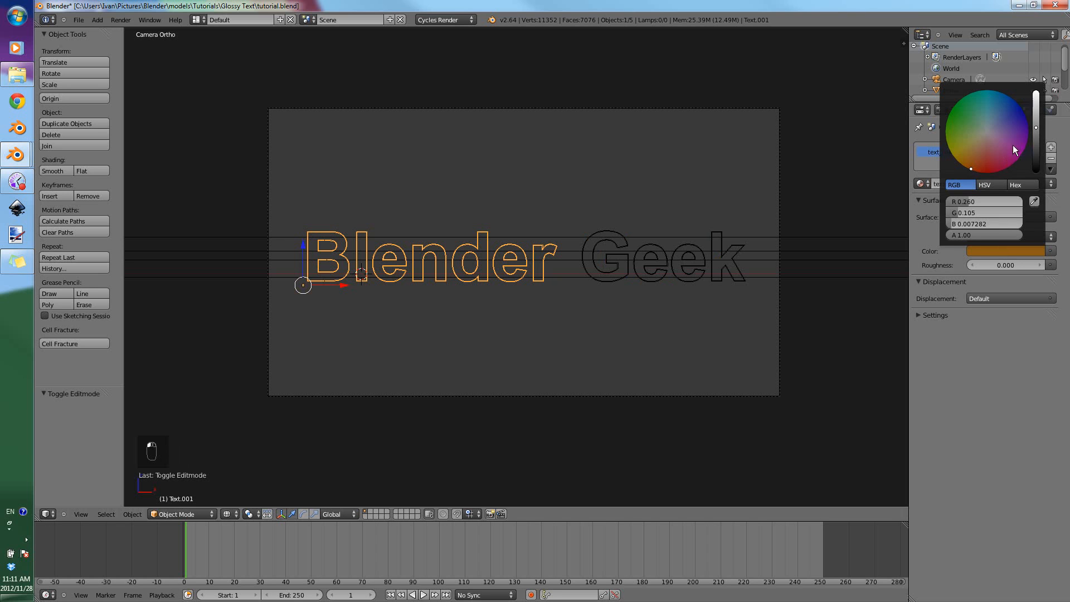
{"action": "mouse_move", "coordinate": [1040, 103]}
{"action": "left_mouse_down"}
{"action": "mouse_move", "coordinate": [1029, 95]}
{"action": "mouse_move", "coordinate": [1038, 98]}
{"action": "left_mouse_up"}
{"action": "left_click", "coordinate": [1015, 252]}
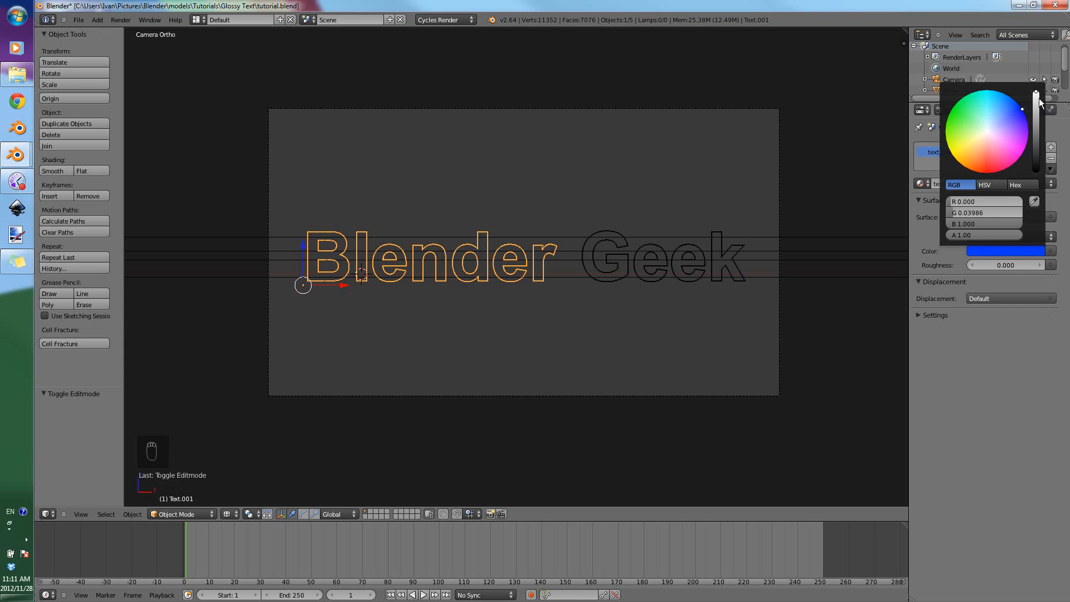
{"action": "left_click", "coordinate": [1017, 254]}
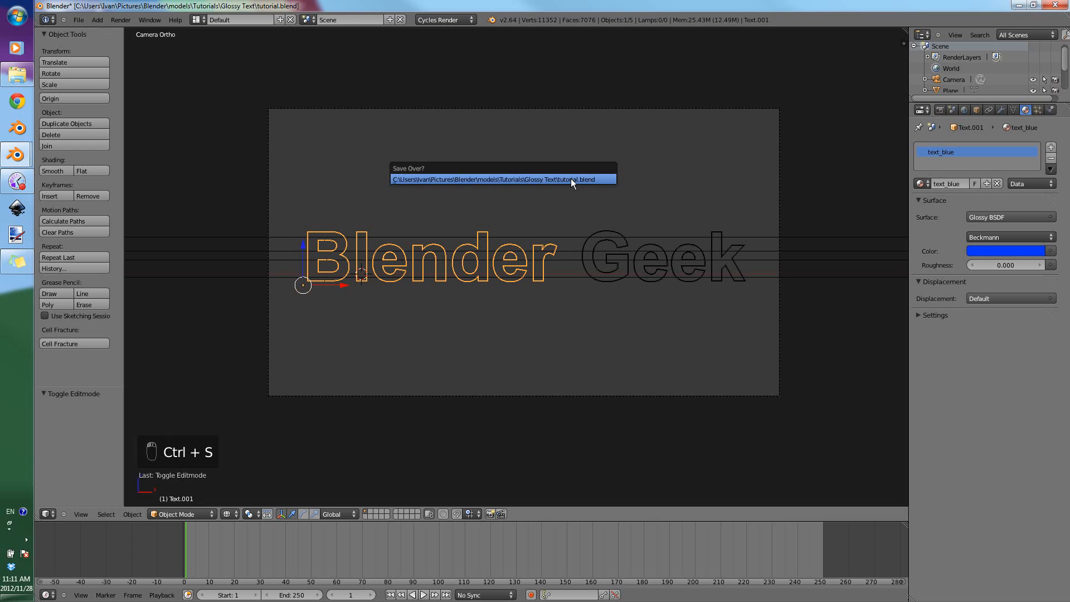
Save over tutorial.blend, render the frame to check both text colours, and return to the 3D view.
{"action": "left_click", "coordinate": [571, 179]}
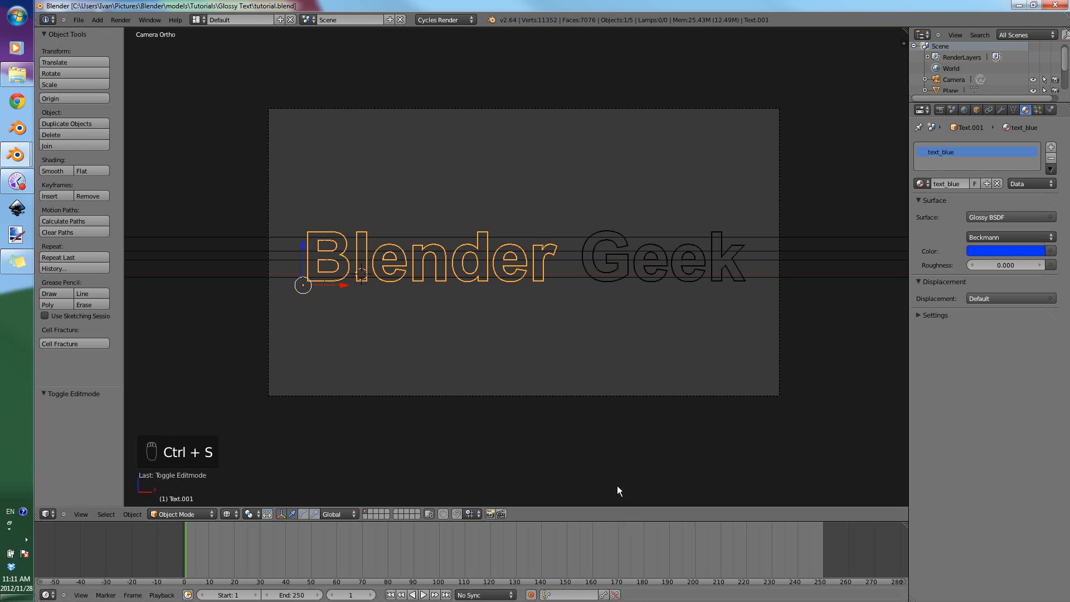
{"action": "key", "text": "F12"}
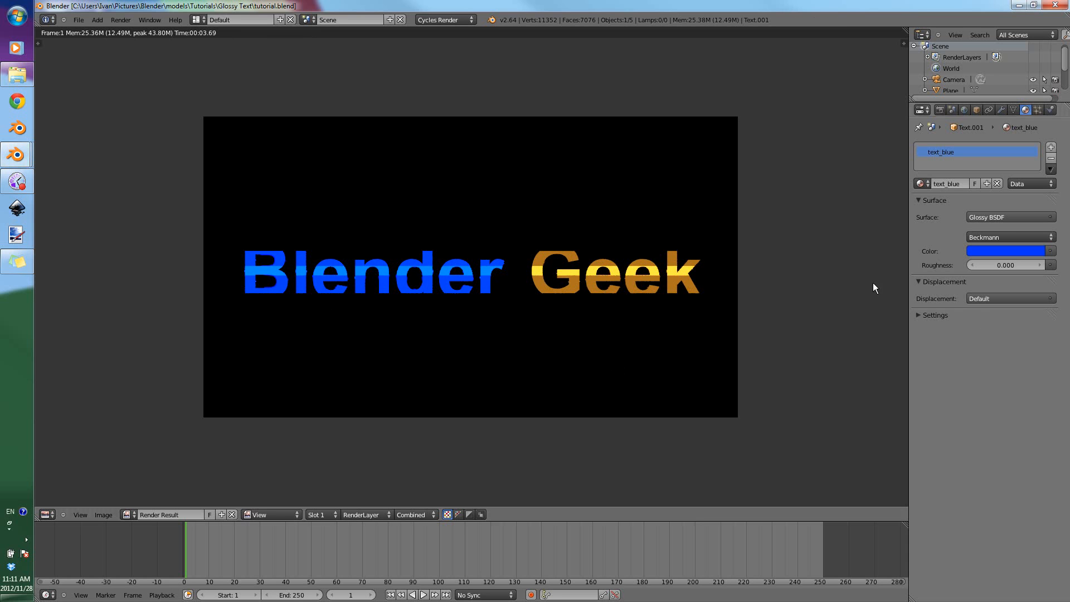
{"action": "key", "text": "F11"}
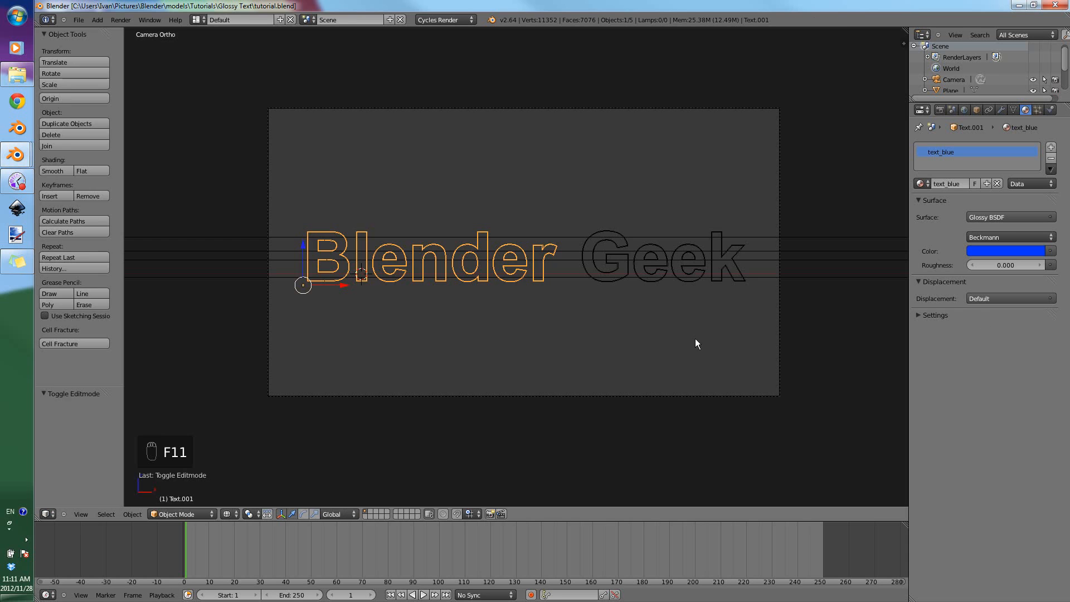
Add the word "Geek" to the selection, then enlarge the timeline area and change it to the Node Editor.
{"action": "right_click", "coordinate": [598, 283], "text": "shift"}
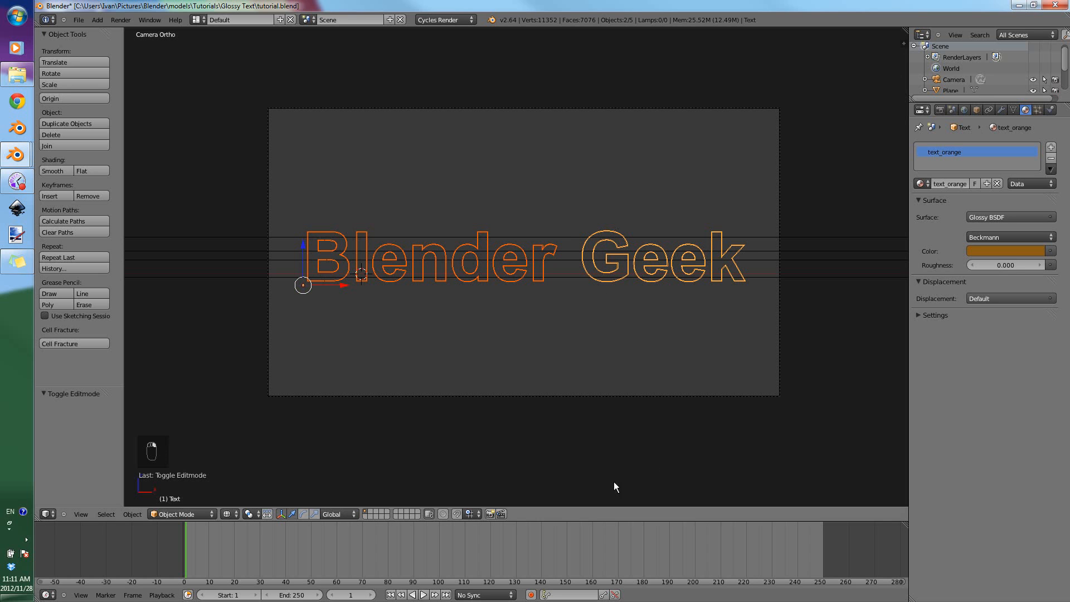
{"action": "left_click_drag", "start_coordinate": [599, 521], "coordinate": [580, 326]}
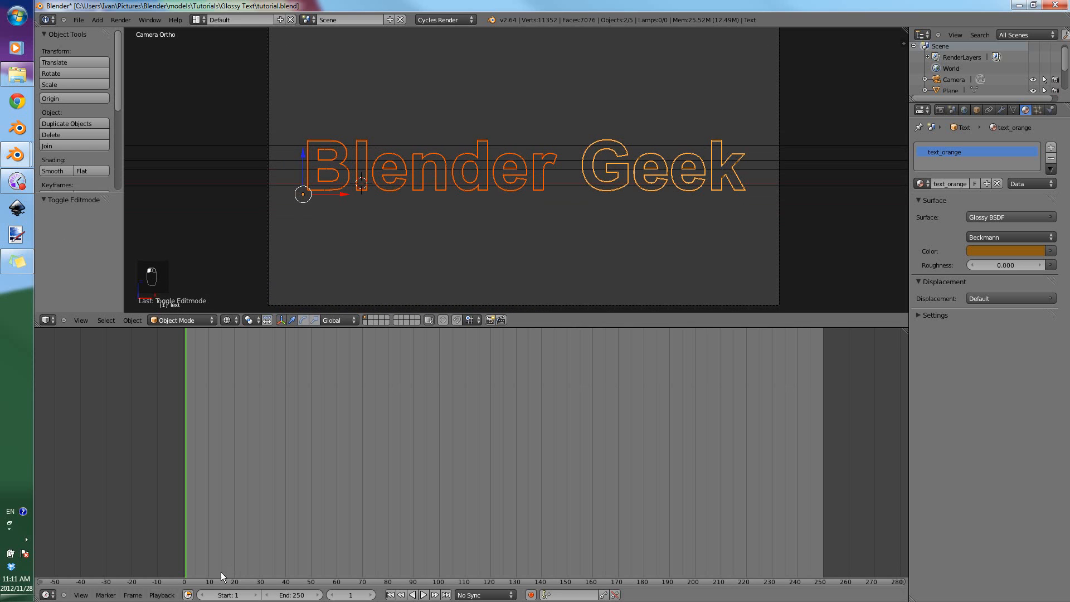
{"action": "left_click", "coordinate": [47, 595]}
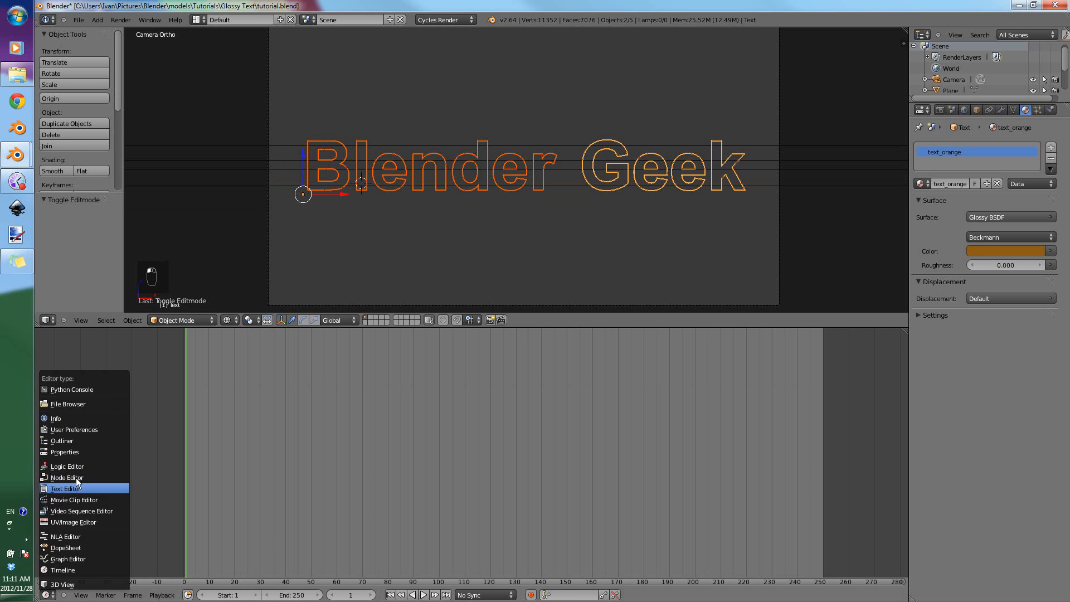
{"action": "left_click", "coordinate": [79, 473]}
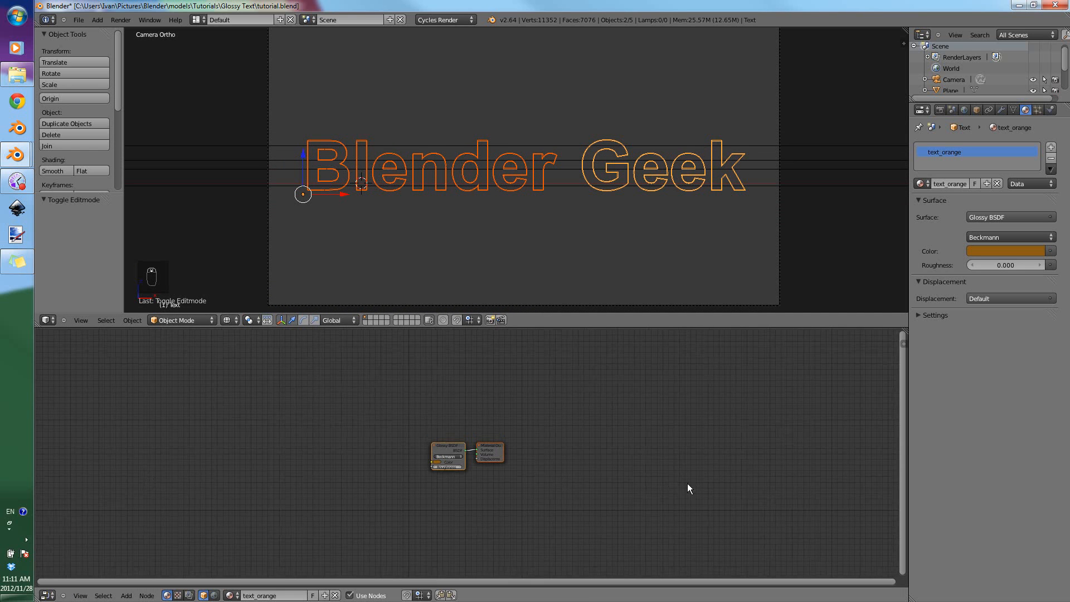
Split the 3D view vertically into two side-by-side areas.
{"action": "right_click", "coordinate": [714, 327]}
{"action": "left_click", "coordinate": [697, 330]}
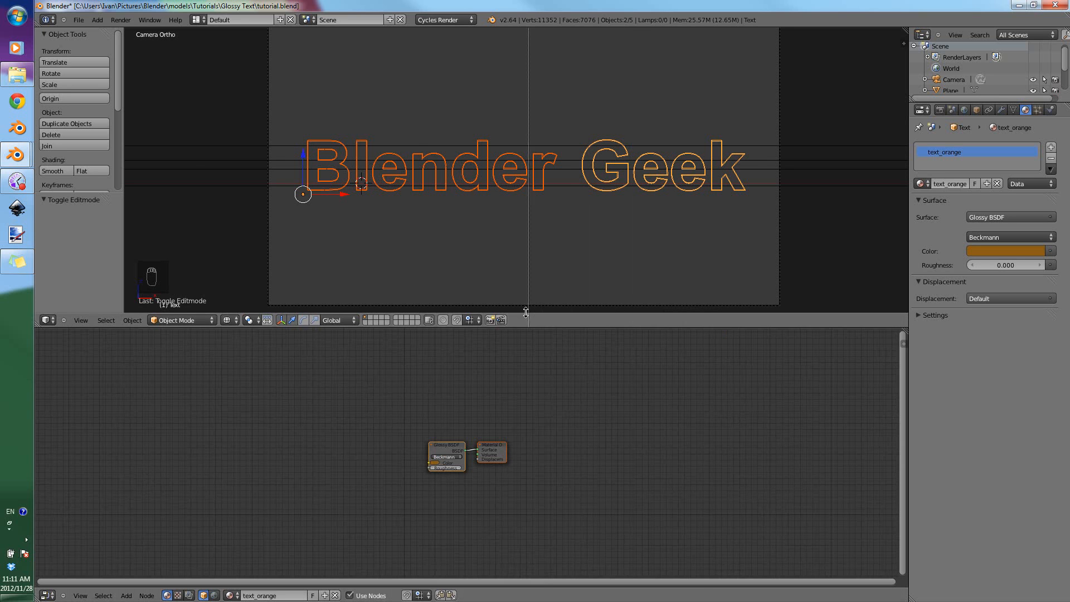
{"action": "left_click", "coordinate": [526, 312]}
{"action": "scroll", "coordinate": [410, 186], "scroll_direction": "up", "scroll_amount": 2}
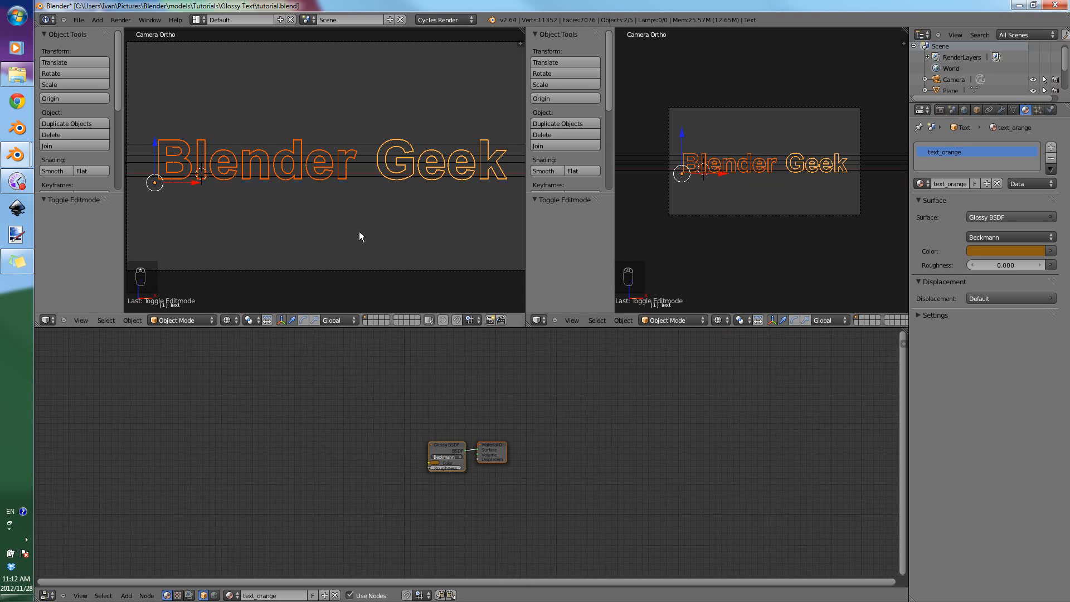
Join the two words into one mesh object and select all of its geometry in Edit Mode.
{"action": "key", "text": "alt+c"}
{"action": "key", "text": "ctrl+j"}
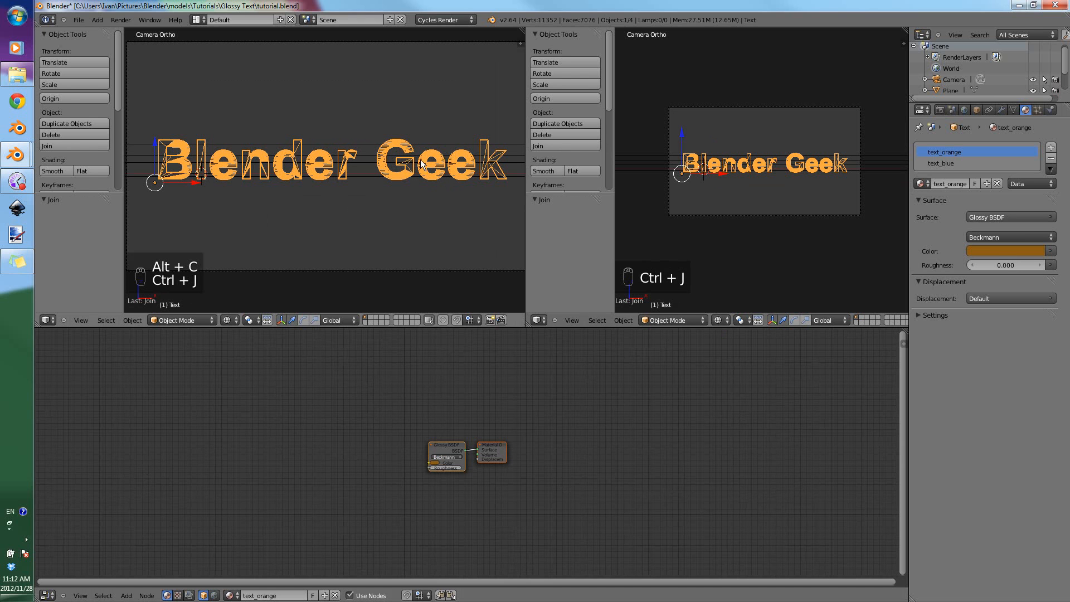
{"action": "key", "text": "Tab"}
{"action": "key", "text": "a"}
{"action": "key", "text": "a"}
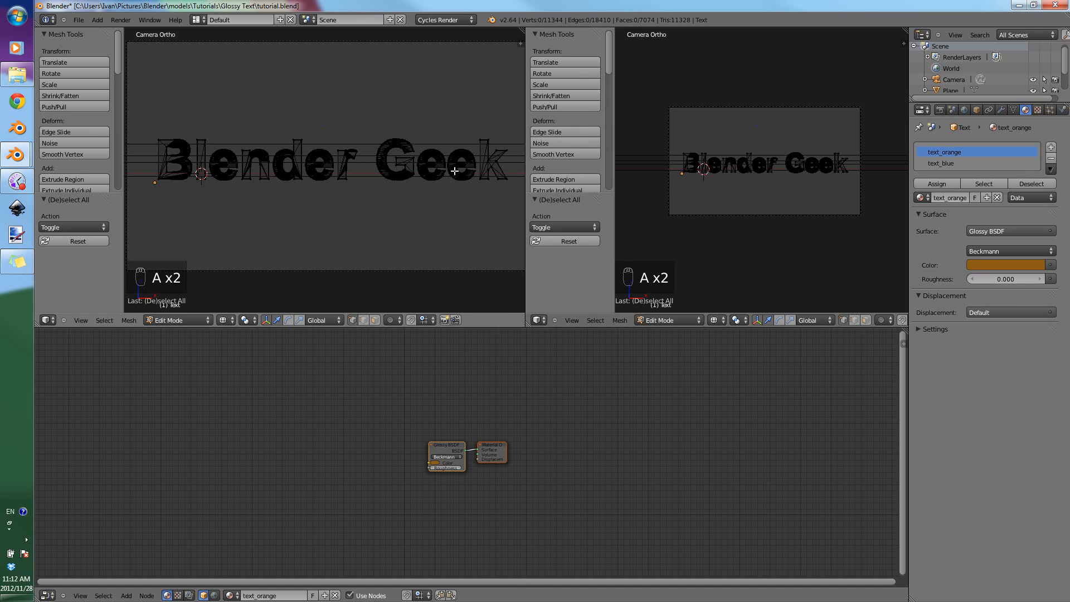
{"action": "key", "text": "a"}
Change the second 3D view to the UV/Image Editor and unlink the Render Result image from it.
{"action": "left_click", "coordinate": [539, 320]}
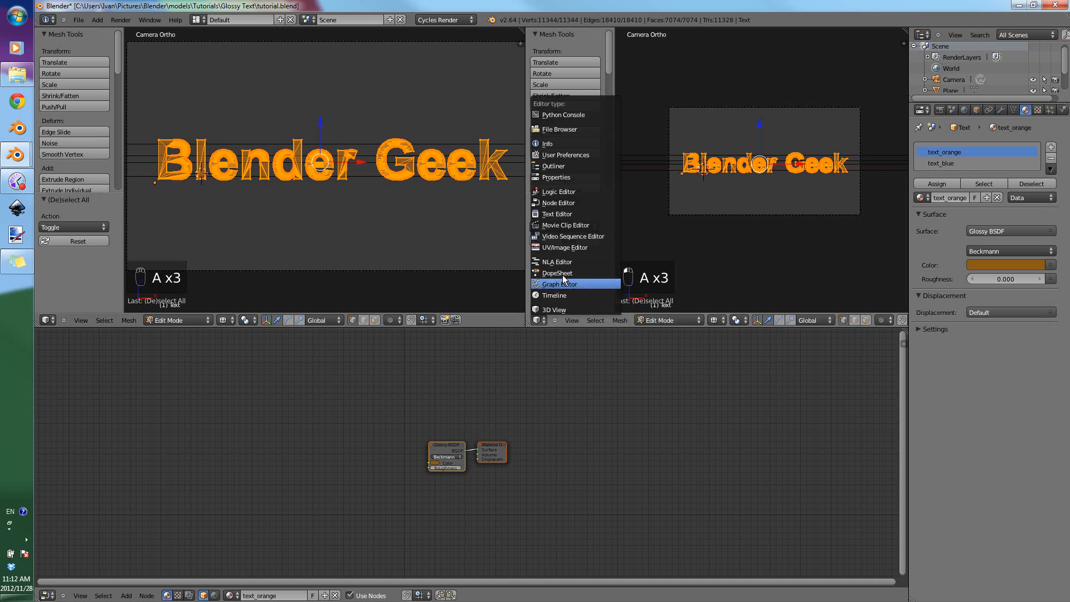
{"action": "left_click", "coordinate": [563, 249]}
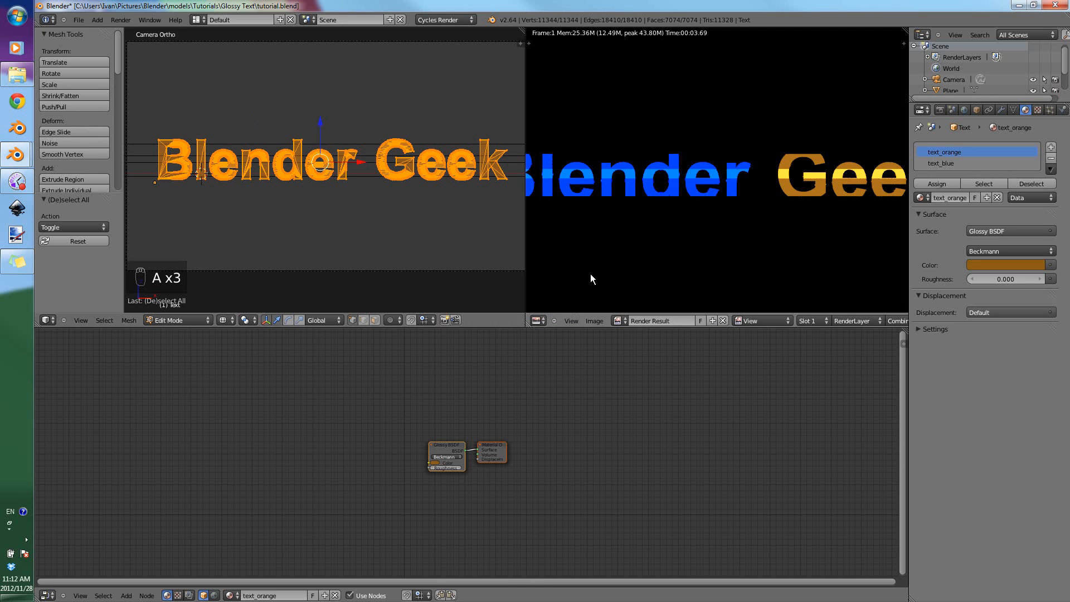
{"action": "left_click", "coordinate": [723, 321]}
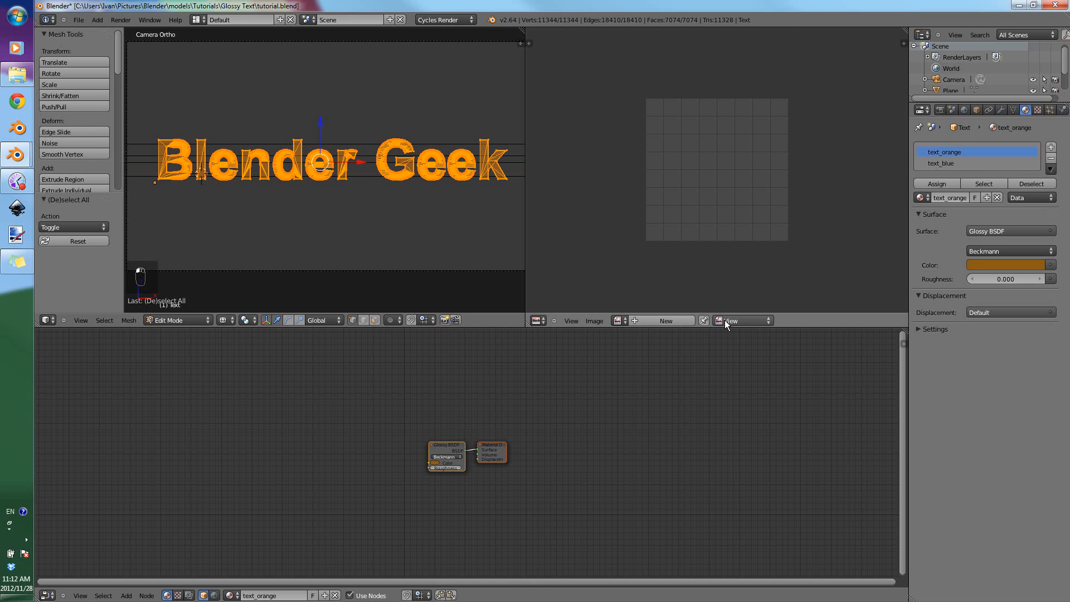
Unwrap the whole text mesh with Project From View in the camera view.
{"action": "key", "text": "u"}
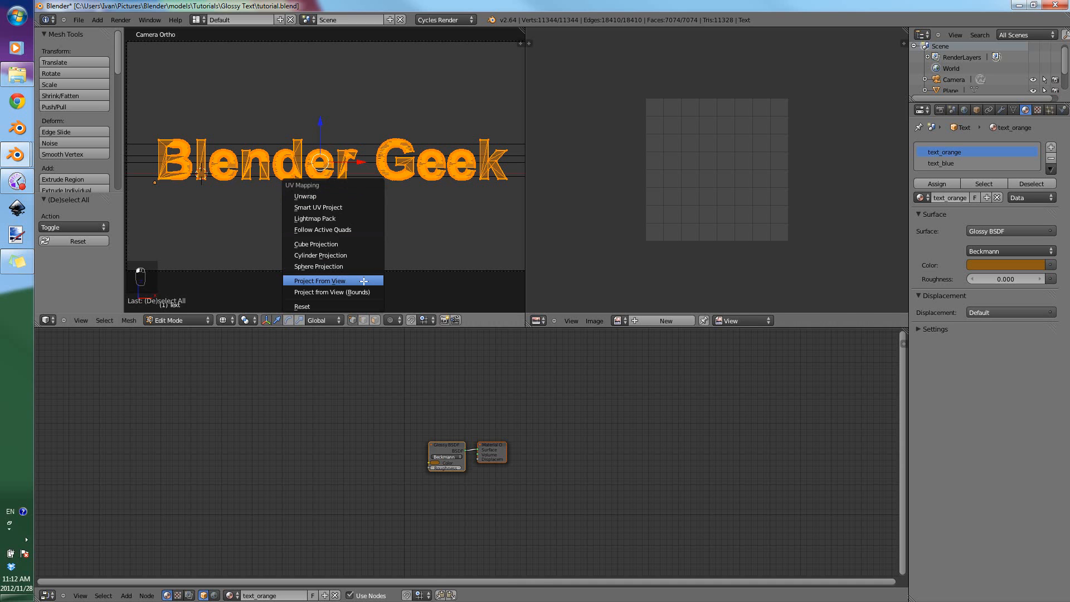
{"action": "key", "text": "Return"}
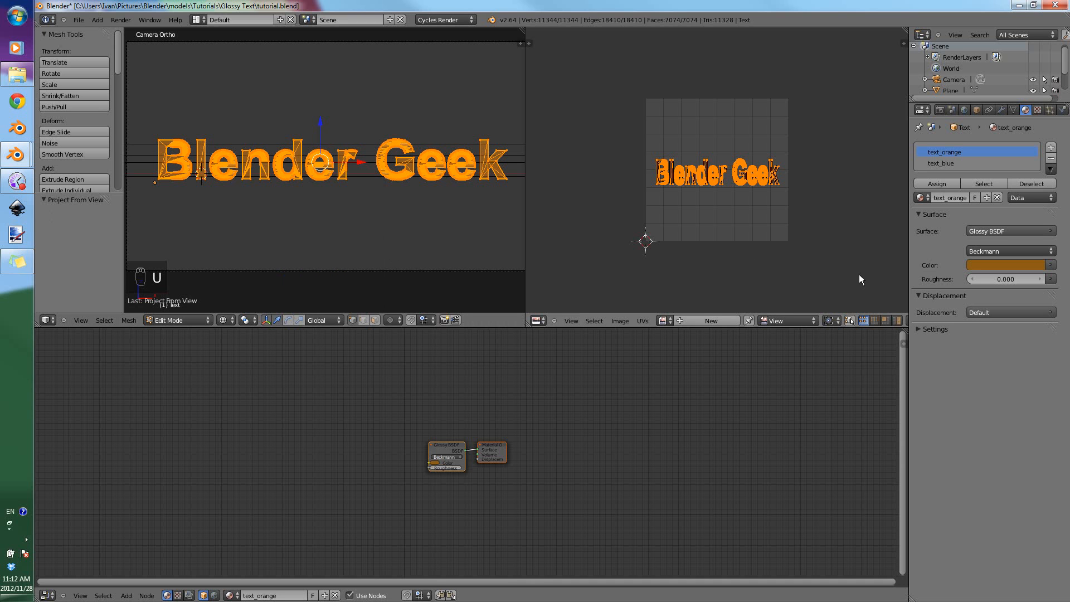
{"action": "scroll", "coordinate": [854, 249], "scroll_direction": "up", "scroll_amount": 5}
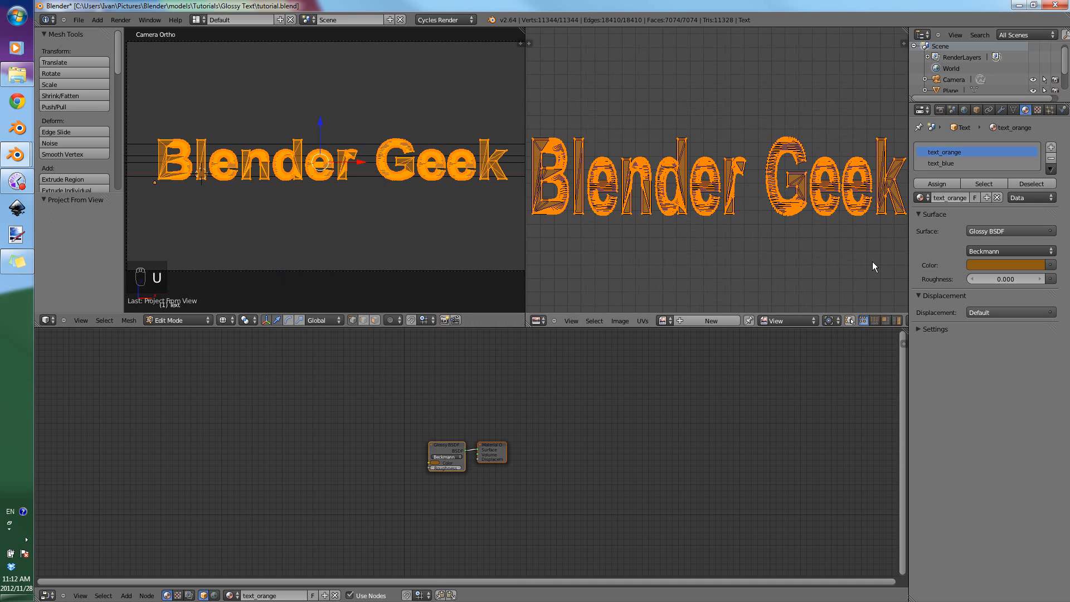
Scale the text's UV layout down along X to a very thin vertical strip and return to Object Mode.
{"action": "key", "text": "s"}
{"action": "left_click", "coordinate": [789, 208]}
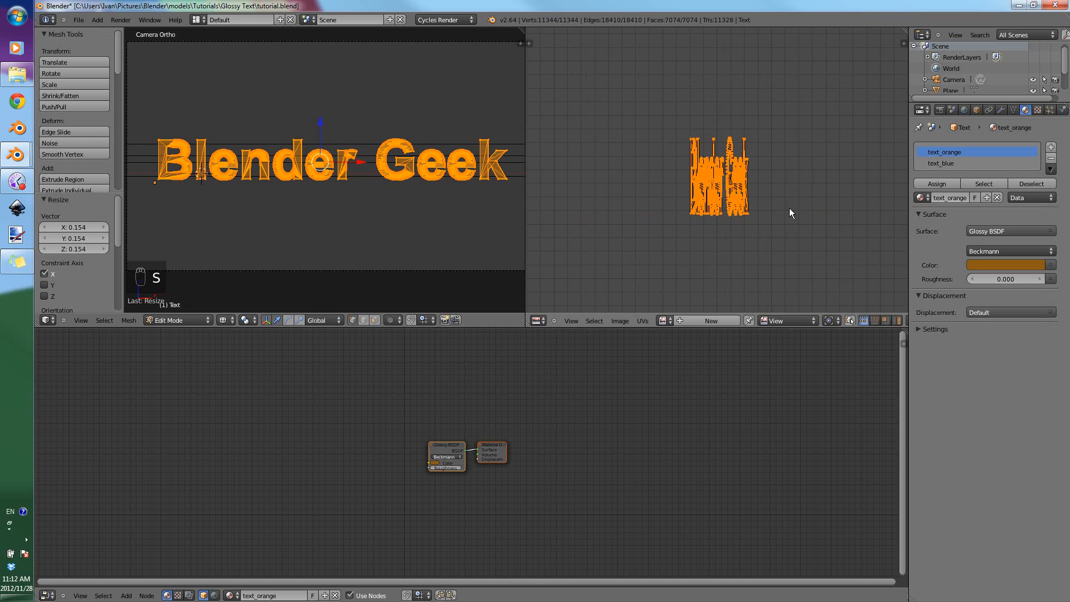
{"action": "key", "text": "s"}
{"action": "left_click", "coordinate": [731, 176]}
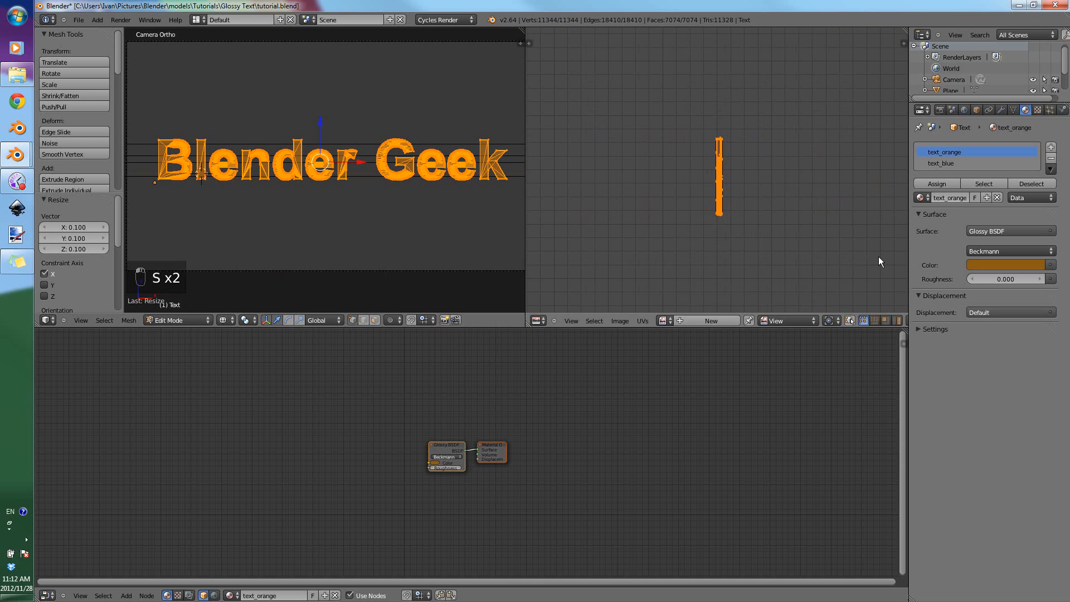
{"action": "key", "text": "s"}
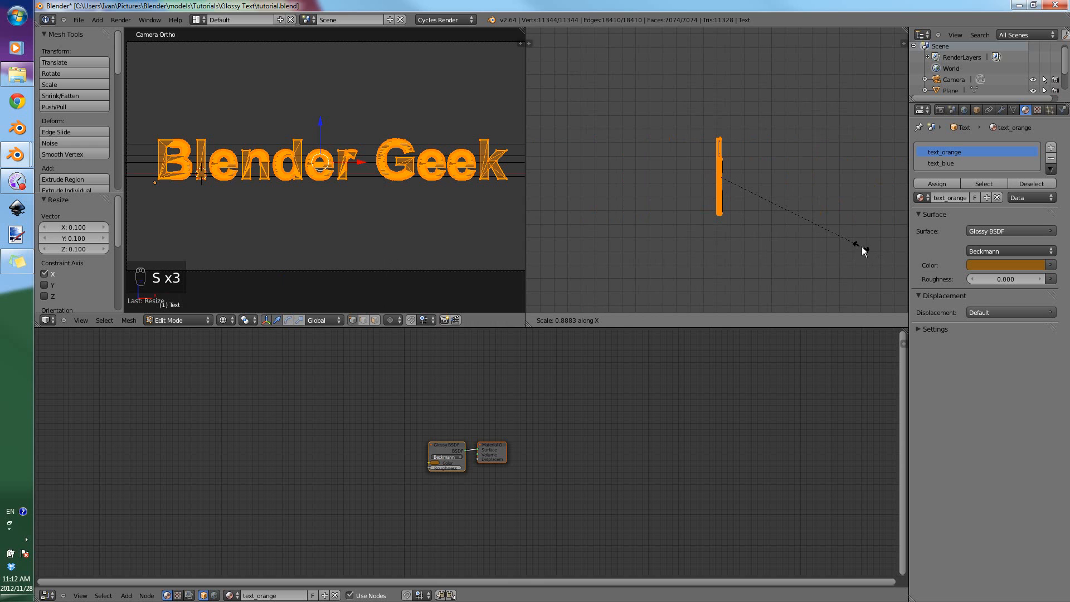
{"action": "left_click", "coordinate": [796, 240]}
{"action": "scroll", "coordinate": [795, 239], "scroll_direction": "down", "scroll_amount": 3}
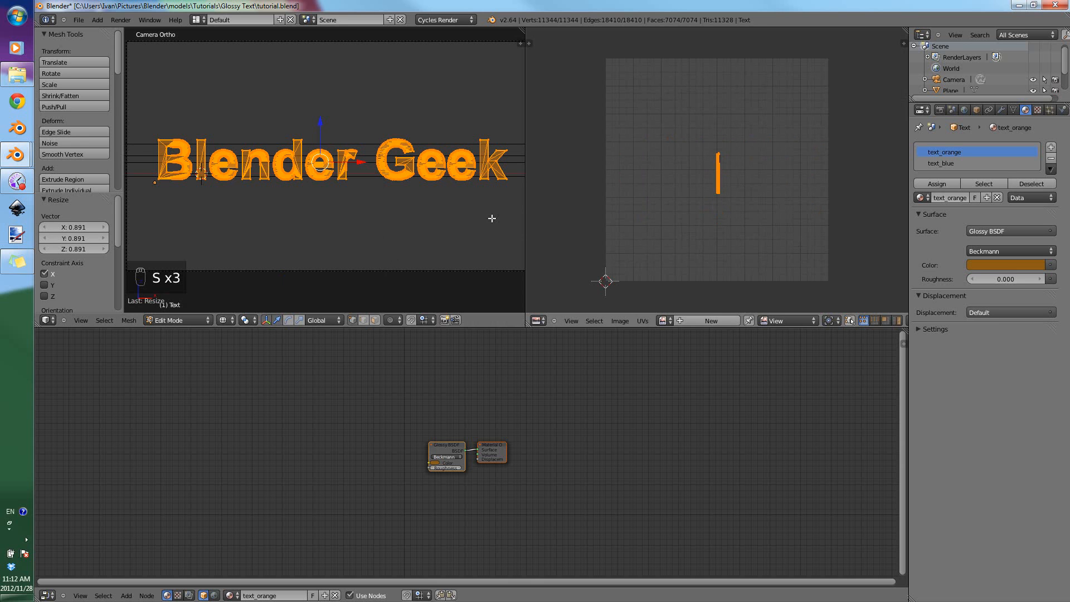
{"action": "key", "text": "Tab"}
Add a Noise Texture node before the Glossy BSDF in the text_orange material and set its scale to 1000.
{"action": "scroll", "coordinate": [511, 410], "scroll_direction": "up", "scroll_amount": 3}
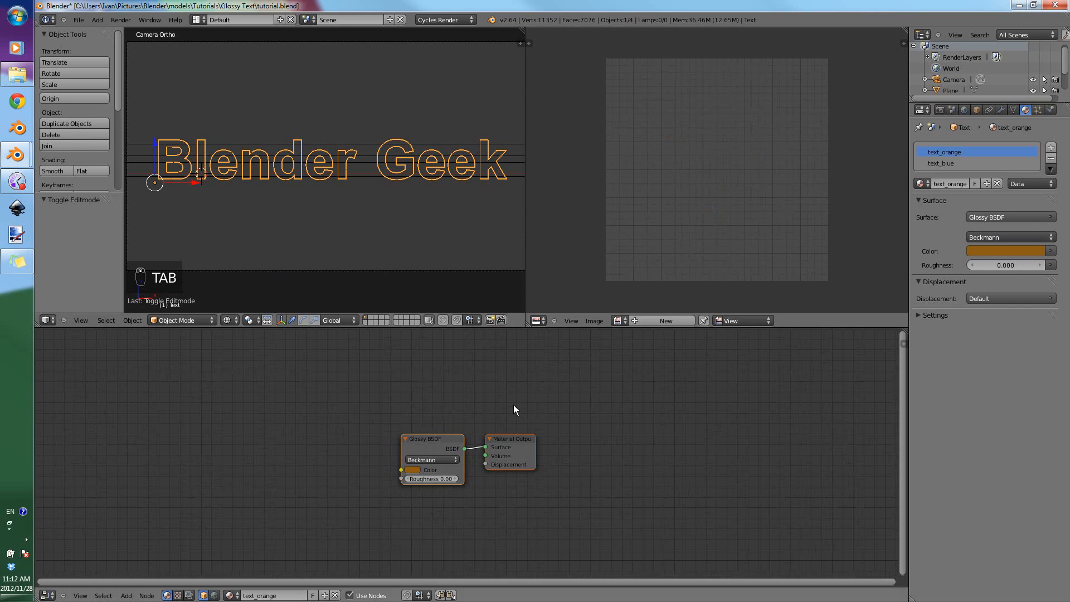
{"action": "middle_click_drag", "start_coordinate": [597, 383], "coordinate": [654, 361]}
{"action": "key", "text": "shift+a"}
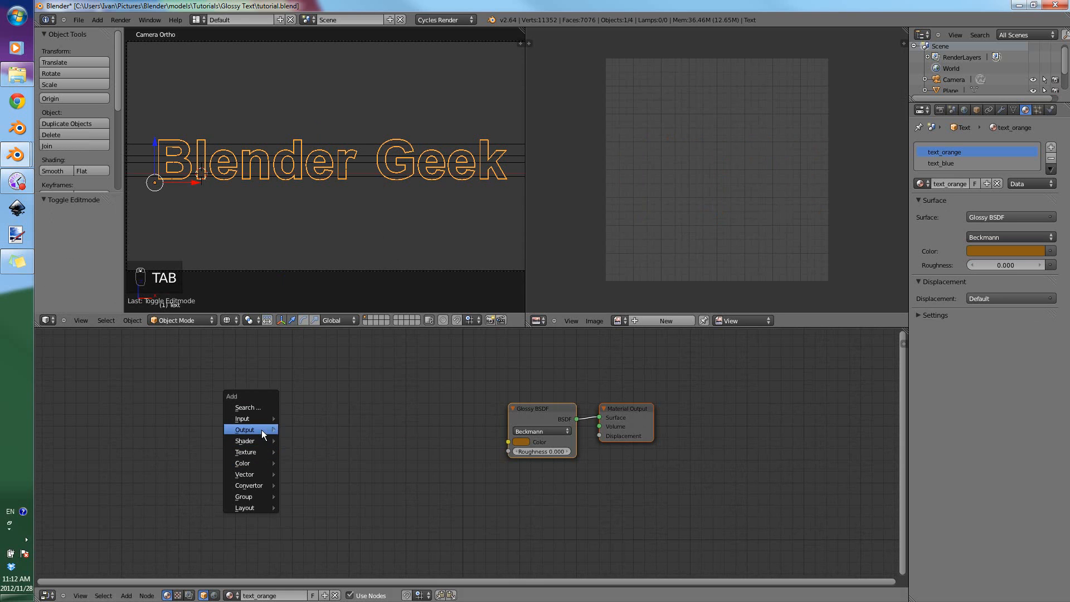
{"action": "mouse_move", "coordinate": [263, 440]}
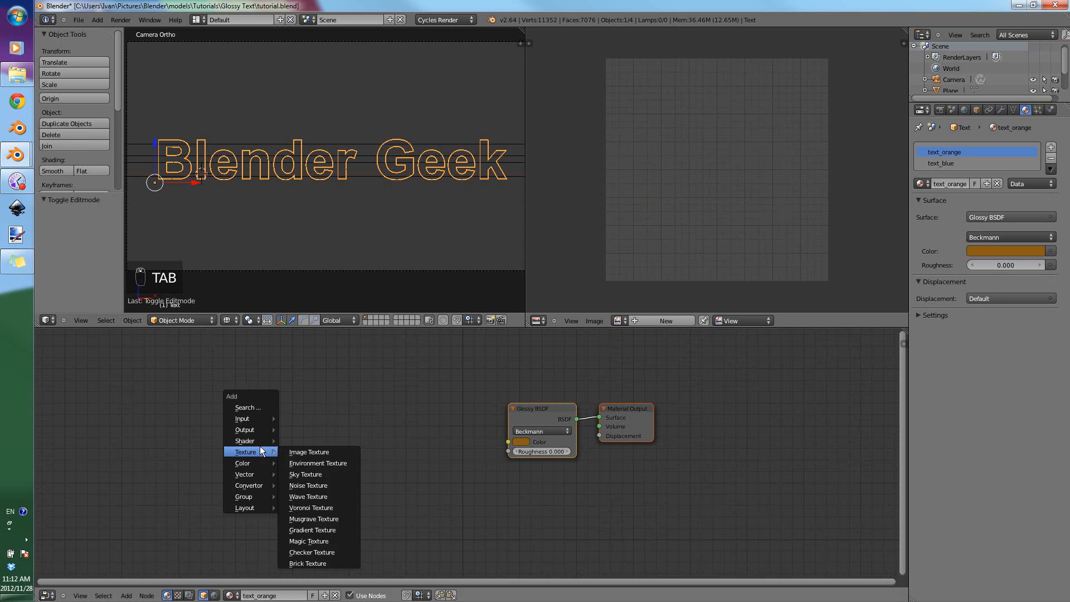
{"action": "left_click", "coordinate": [308, 485]}
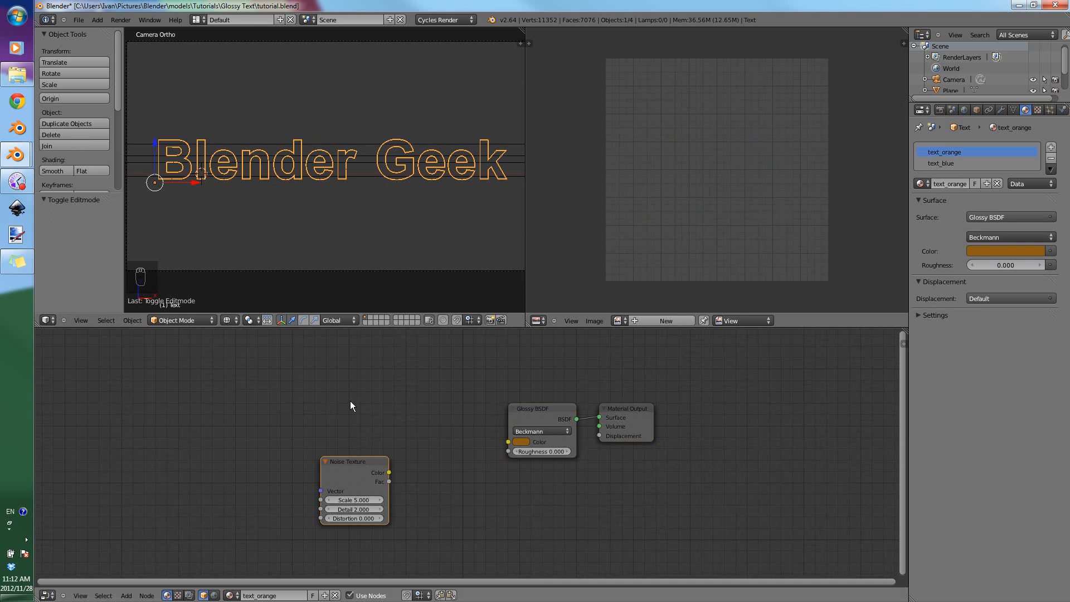
{"action": "left_click", "coordinate": [339, 372]}
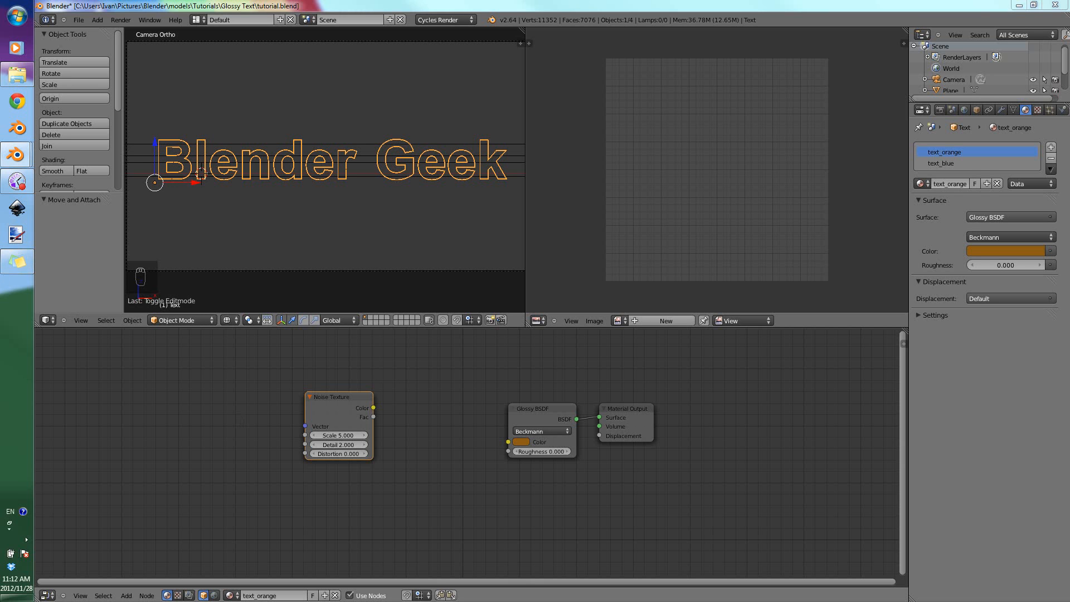
{"action": "left_click", "coordinate": [335, 435]}
{"action": "type", "text": "1000"}
{"action": "key", "text": "Return"}
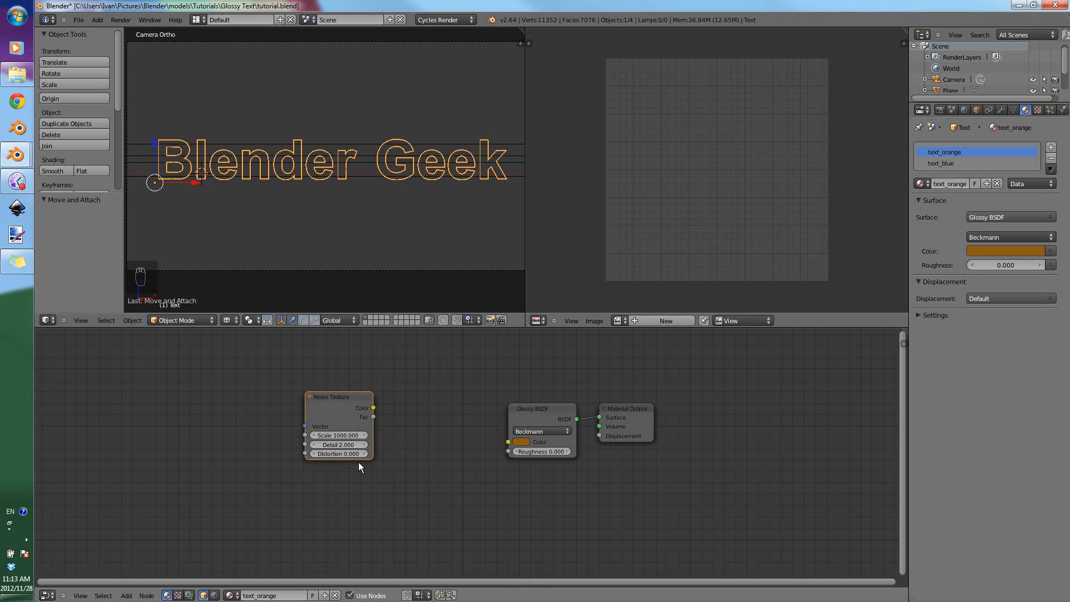
Add an Emission shader and route the Noise Texture color through it into the Material Output's Surface.
{"action": "left_click", "coordinate": [228, 321]}
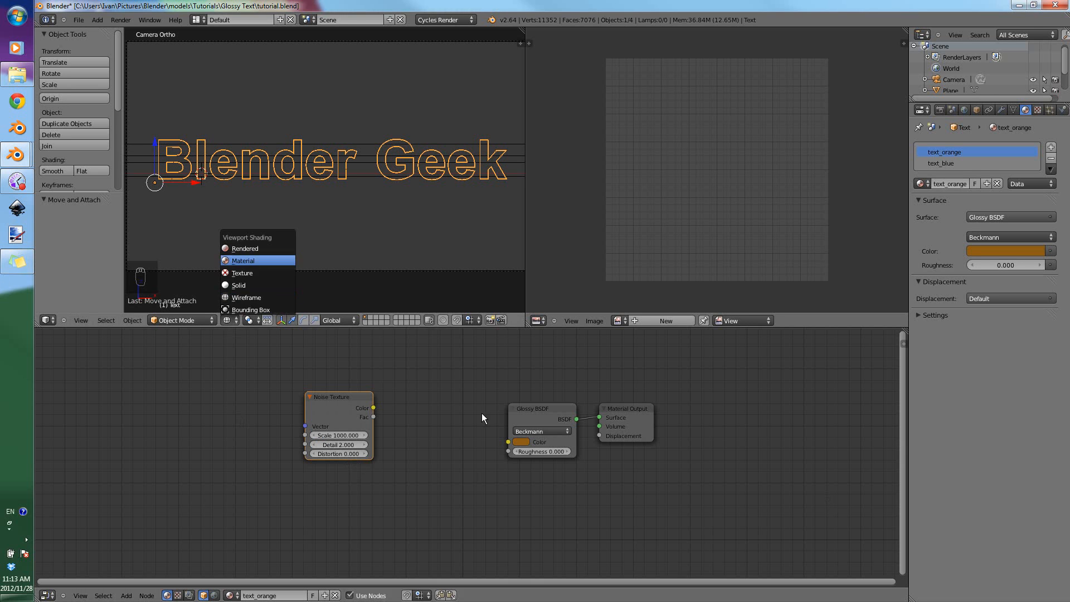
{"action": "left_click_drag", "start_coordinate": [528, 411], "coordinate": [453, 355]}
{"action": "key", "text": "shift+a"}
{"action": "mouse_move", "coordinate": [497, 494]}
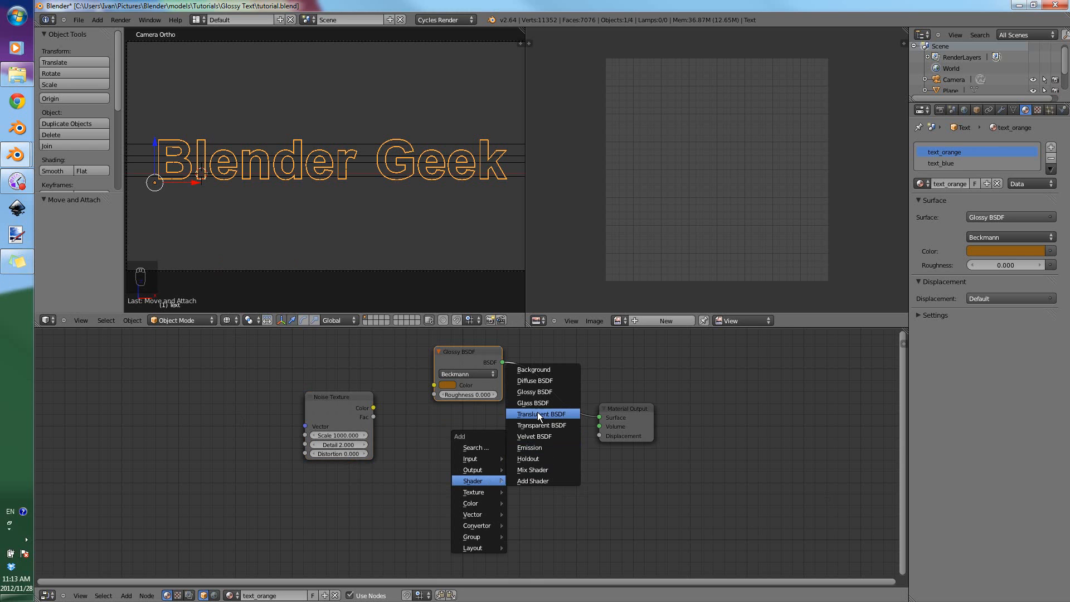
{"action": "left_click", "coordinate": [540, 448]}
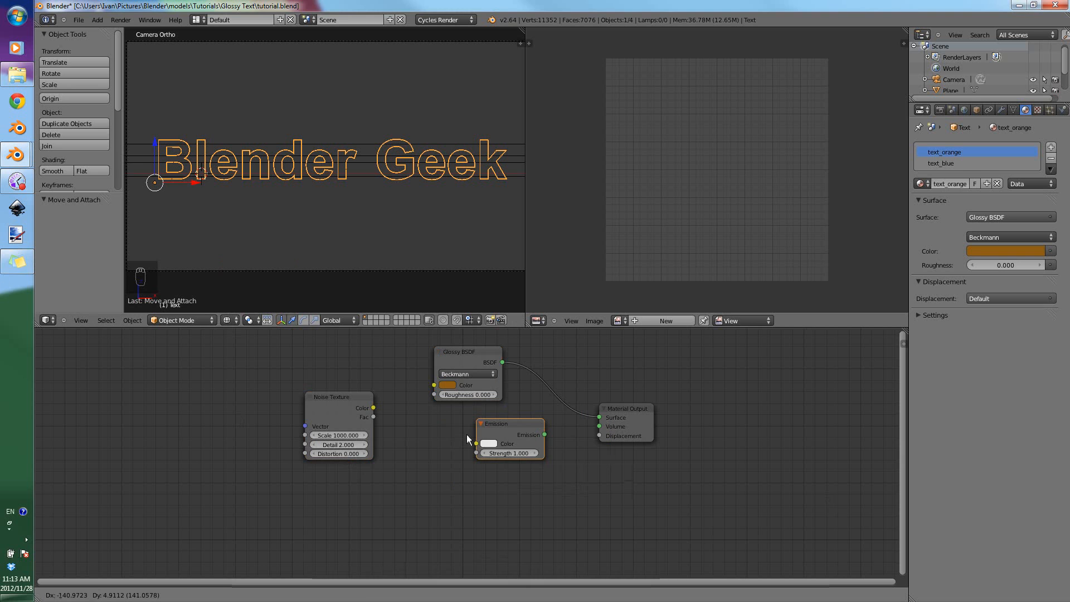
{"action": "left_click_drag", "start_coordinate": [452, 454], "coordinate": [475, 445]}
{"action": "left_click_drag", "start_coordinate": [601, 420], "coordinate": [600, 418]}
{"action": "left_click", "coordinate": [600, 424]}
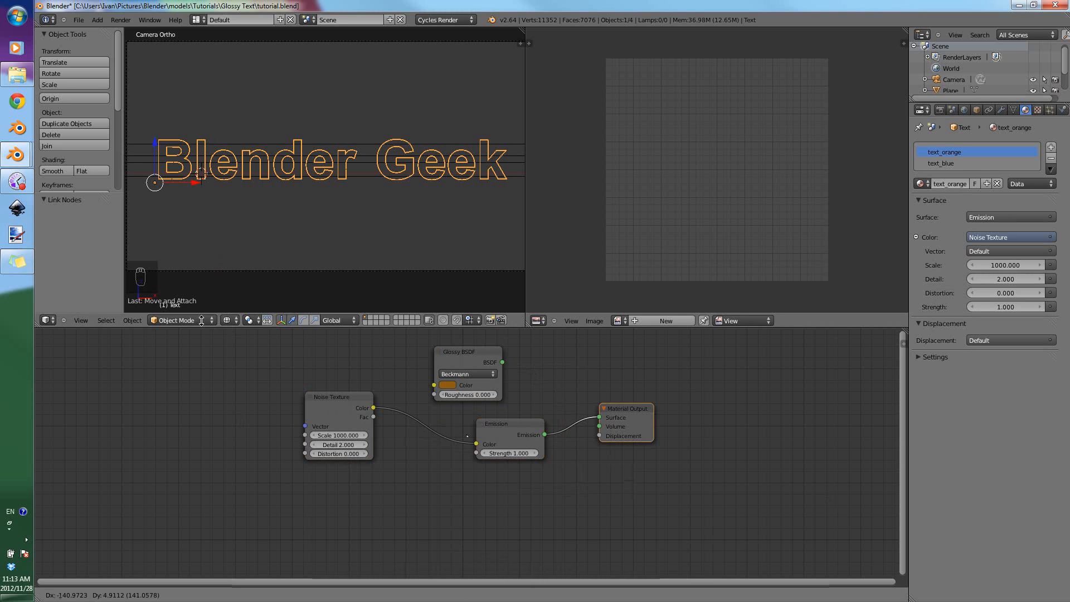
Display the 3D view in Rendered shading, framed on the word "Geek", and save over tutorial.blend.
{"action": "left_click", "coordinate": [239, 322]}
{"action": "left_click", "coordinate": [255, 245]}
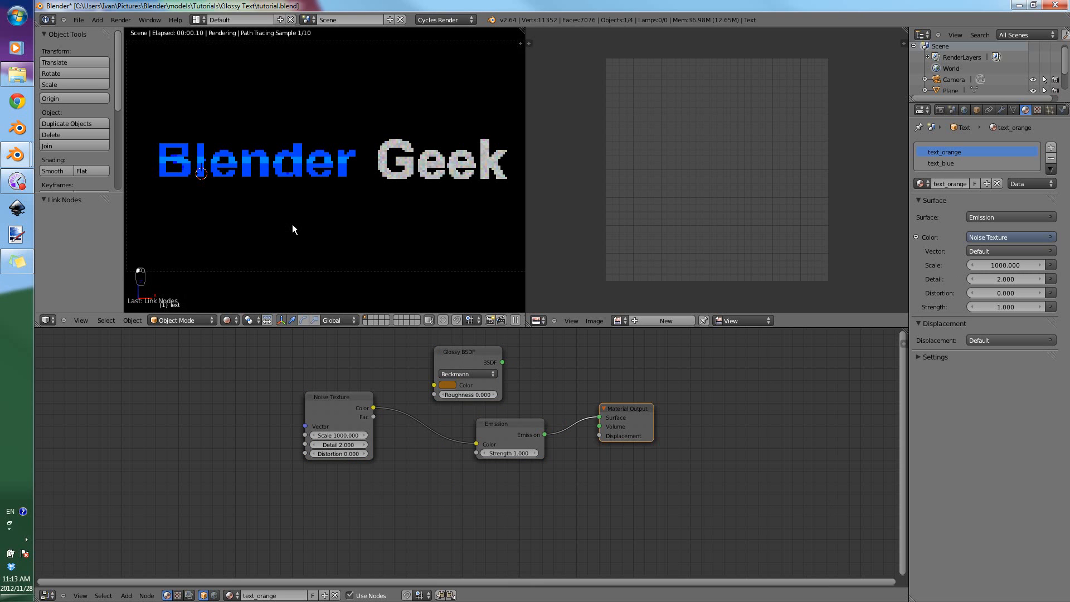
{"action": "key", "text": "ctrl+s"}
{"action": "left_click", "coordinate": [292, 224]}
{"action": "scroll", "coordinate": [446, 192], "scroll_direction": "up", "scroll_amount": 3}
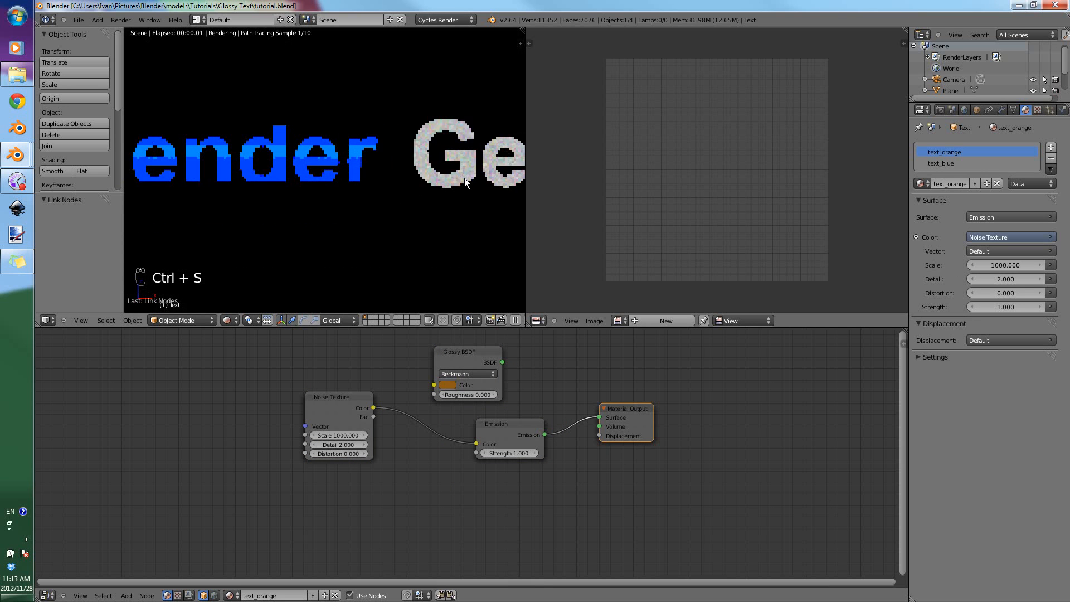
{"action": "scroll", "coordinate": [463, 182], "scroll_direction": "up", "scroll_amount": 1}
{"action": "middle_click_drag", "start_coordinate": [463, 182], "coordinate": [236, 175], "text": "shift"}
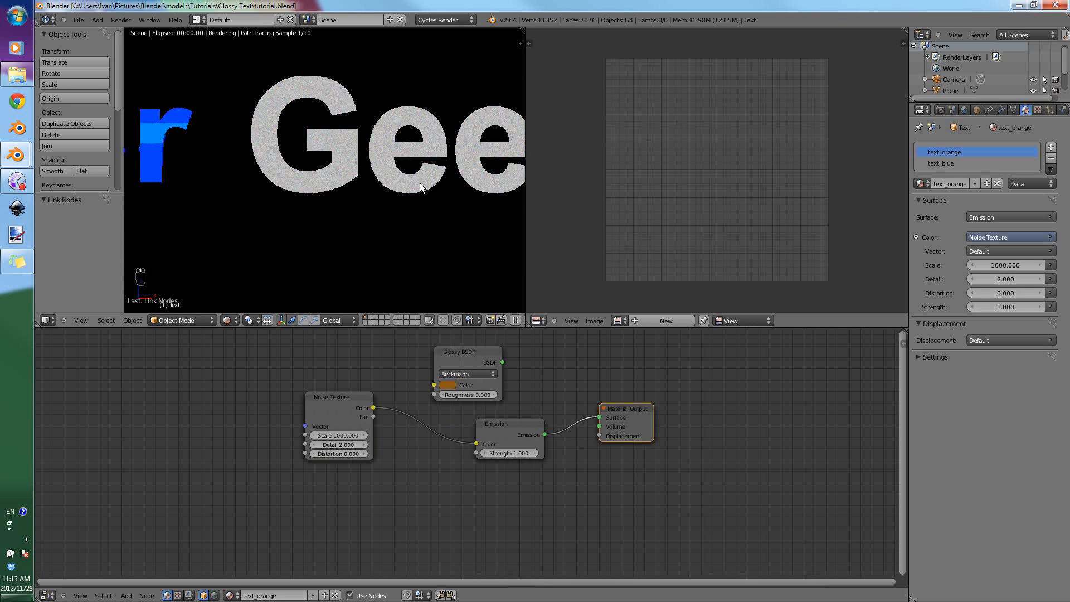
{"action": "scroll", "coordinate": [420, 183], "scroll_direction": "up", "scroll_amount": 2}
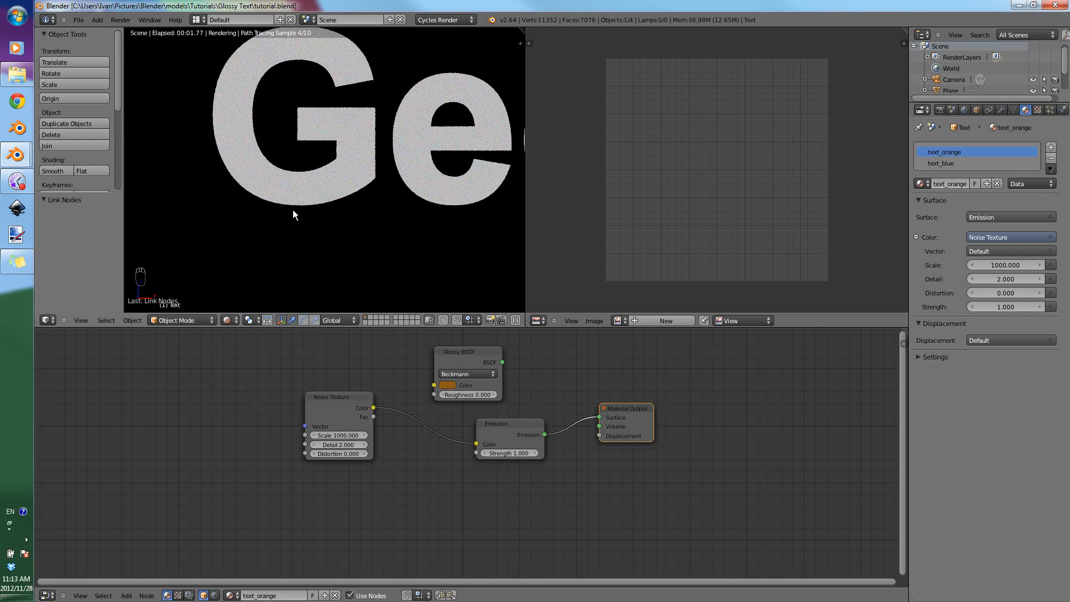
Add a Texture Coordinate node, link its UV output to the Noise Texture's Vector input, and save the file.
{"action": "key", "text": "shift+a"}
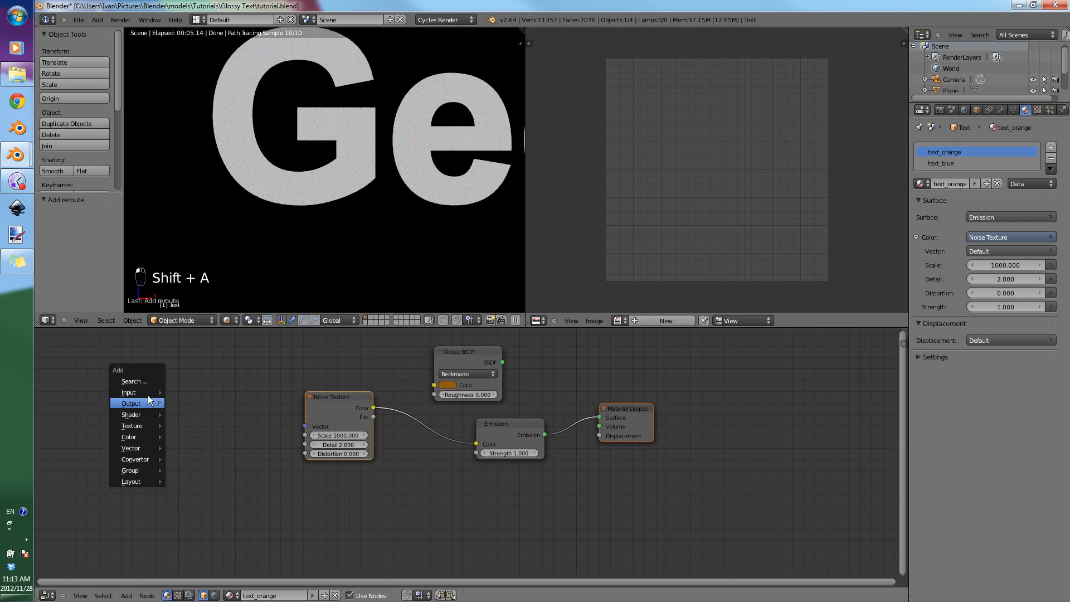
{"action": "mouse_move", "coordinate": [146, 393]}
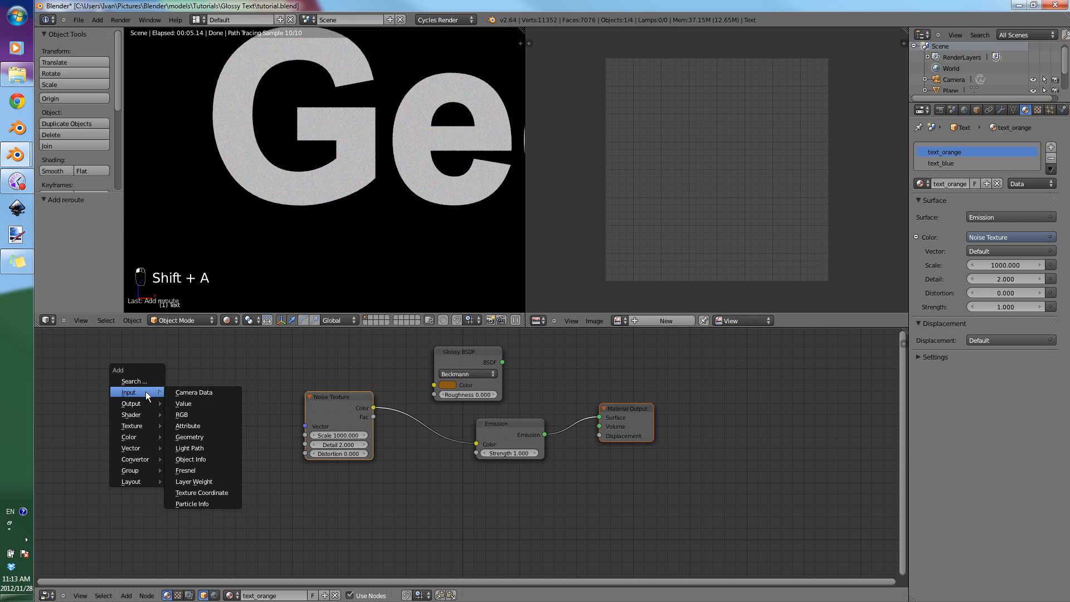
{"action": "left_click", "coordinate": [223, 493]}
{"action": "left_click", "coordinate": [211, 367]}
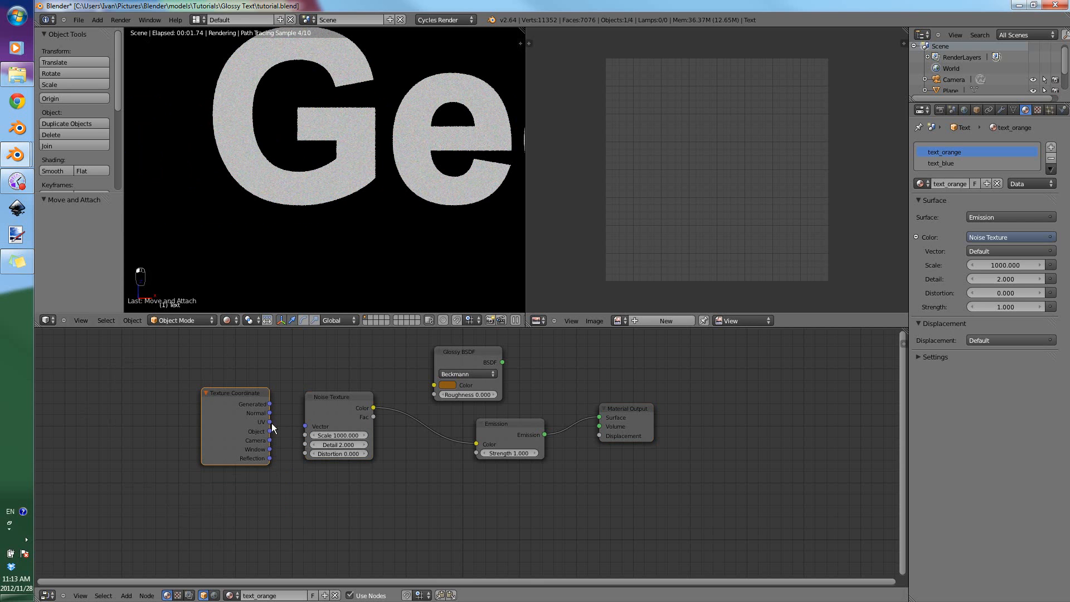
{"action": "left_click_drag", "start_coordinate": [302, 427], "coordinate": [303, 426]}
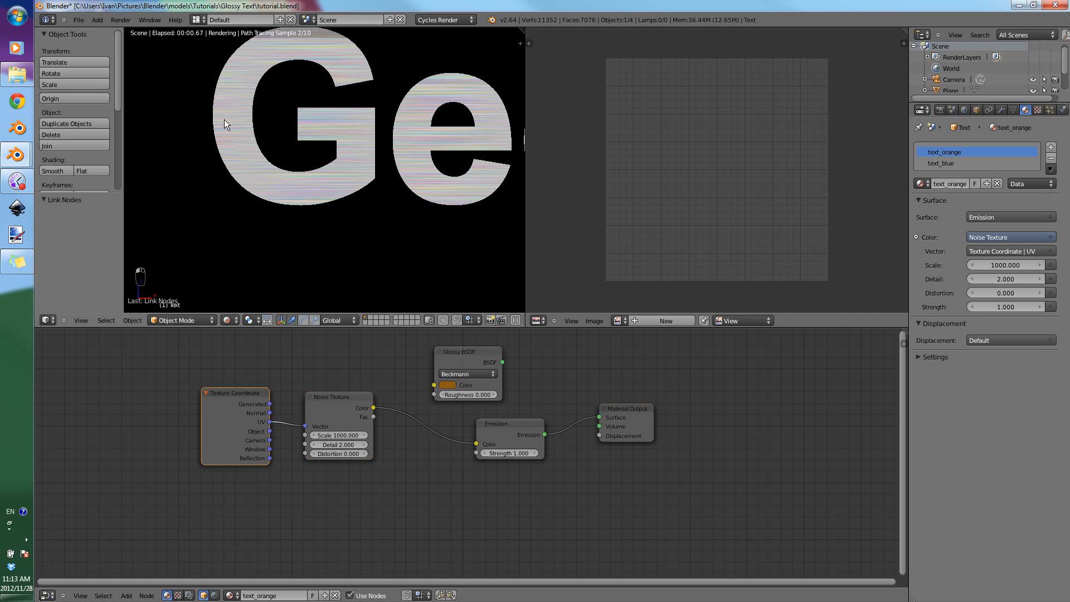
{"action": "key", "text": "ctrl+s"}
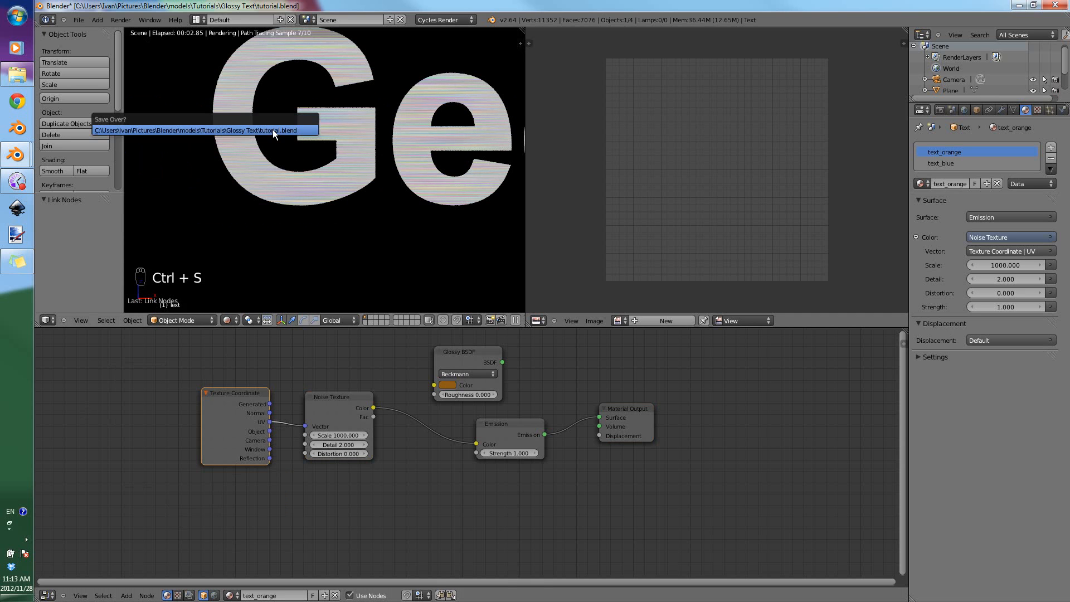
{"action": "left_click", "coordinate": [272, 130]}
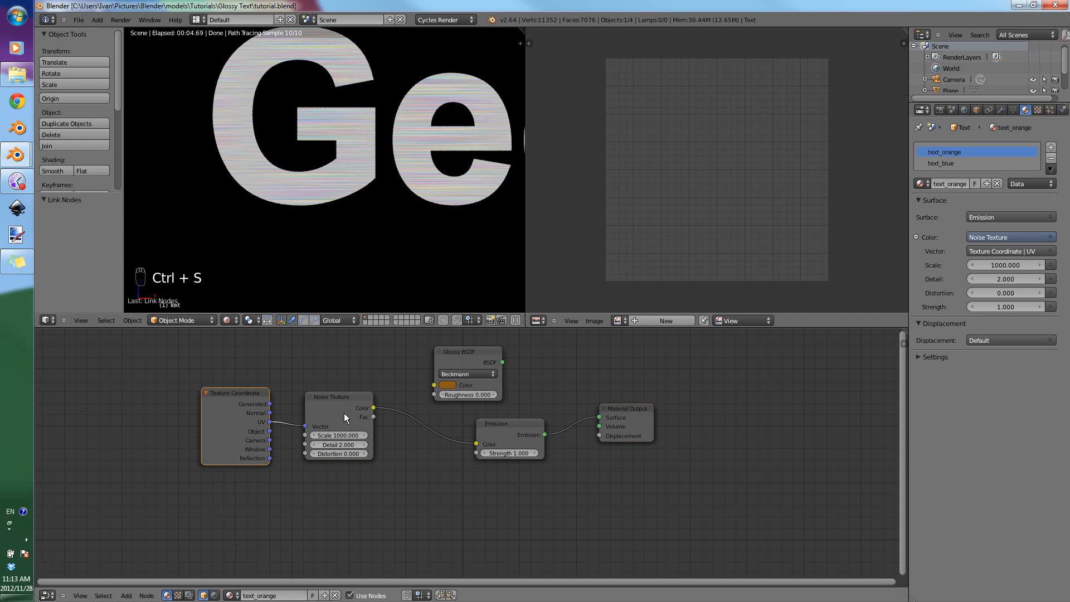
Link the noise color to the Glossy BSDF's Roughness, reconnect the Glossy BSDF to the Material Output's Surface, and save.
{"action": "left_click_drag", "start_coordinate": [477, 444], "coordinate": [433, 394]}
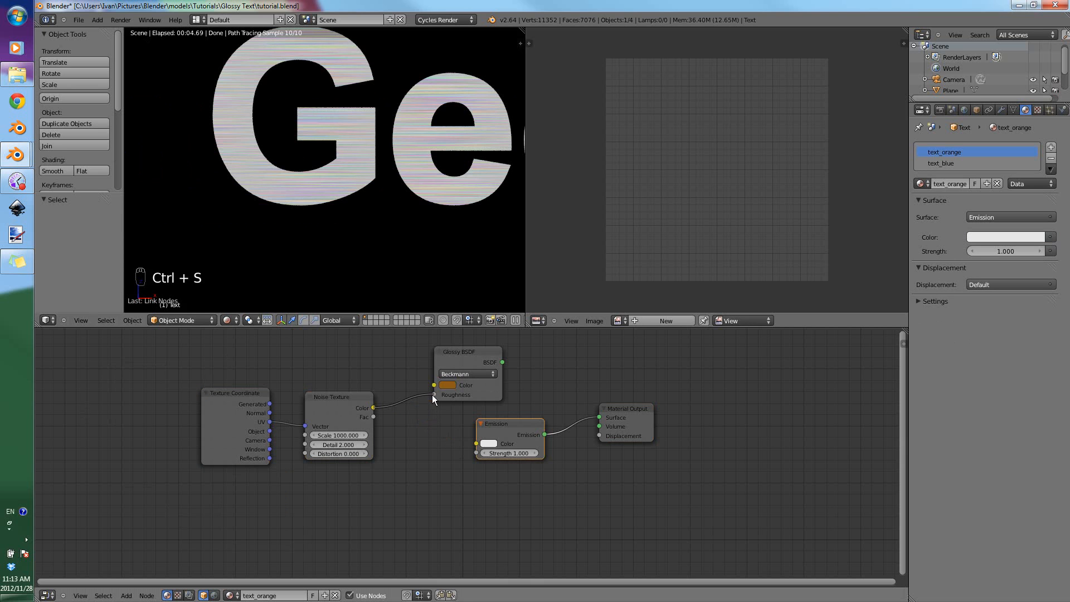
{"action": "left_click", "coordinate": [238, 320]}
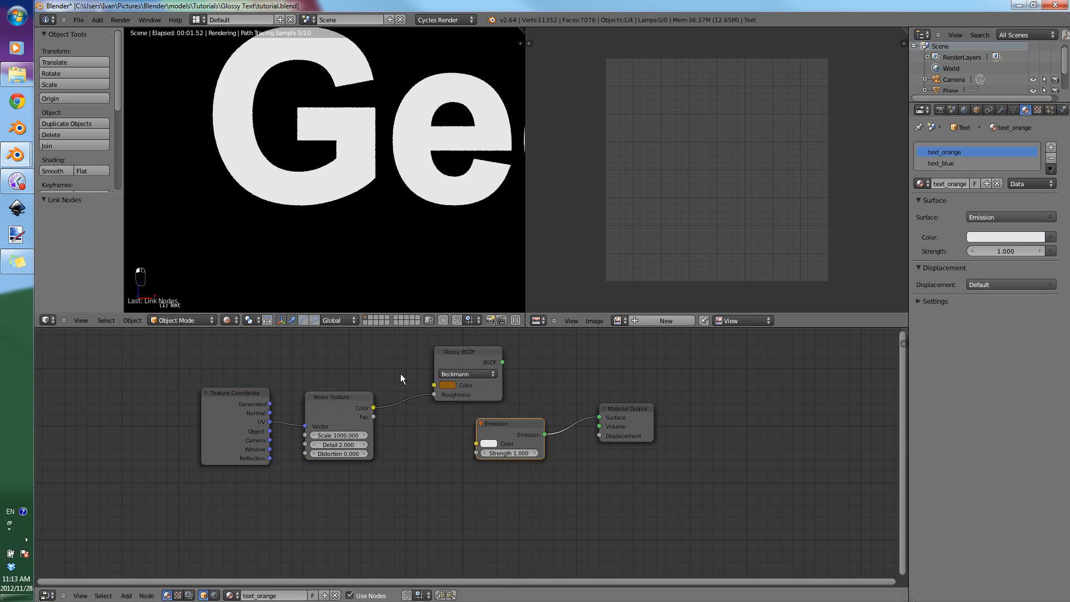
{"action": "left_click_drag", "start_coordinate": [505, 361], "coordinate": [557, 395]}
{"action": "key", "text": "ctrl+s"}
{"action": "left_click", "coordinate": [390, 204]}
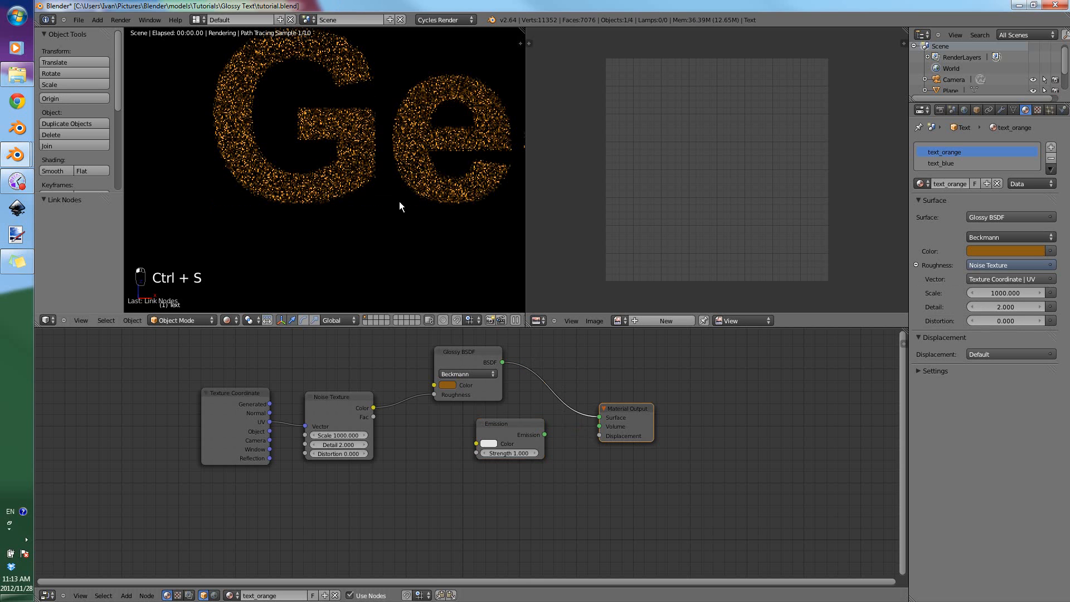
{"action": "scroll", "coordinate": [400, 215], "scroll_direction": "down", "scroll_amount": 1}
{"action": "scroll", "coordinate": [400, 215], "scroll_direction": "down", "scroll_amount": 3}
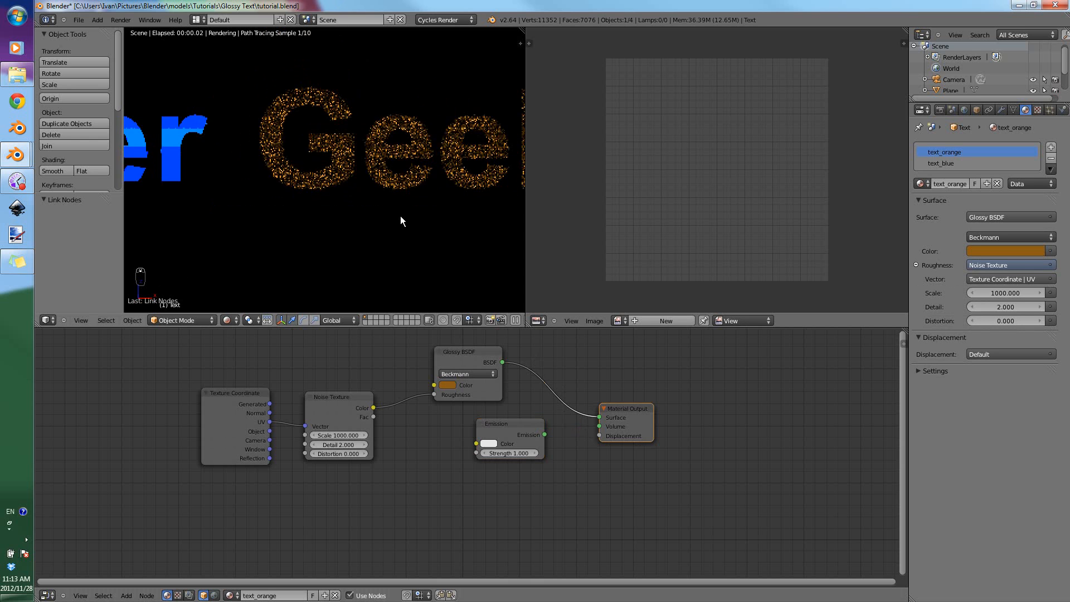
{"action": "scroll", "coordinate": [400, 216], "scroll_direction": "down", "scroll_amount": 1}
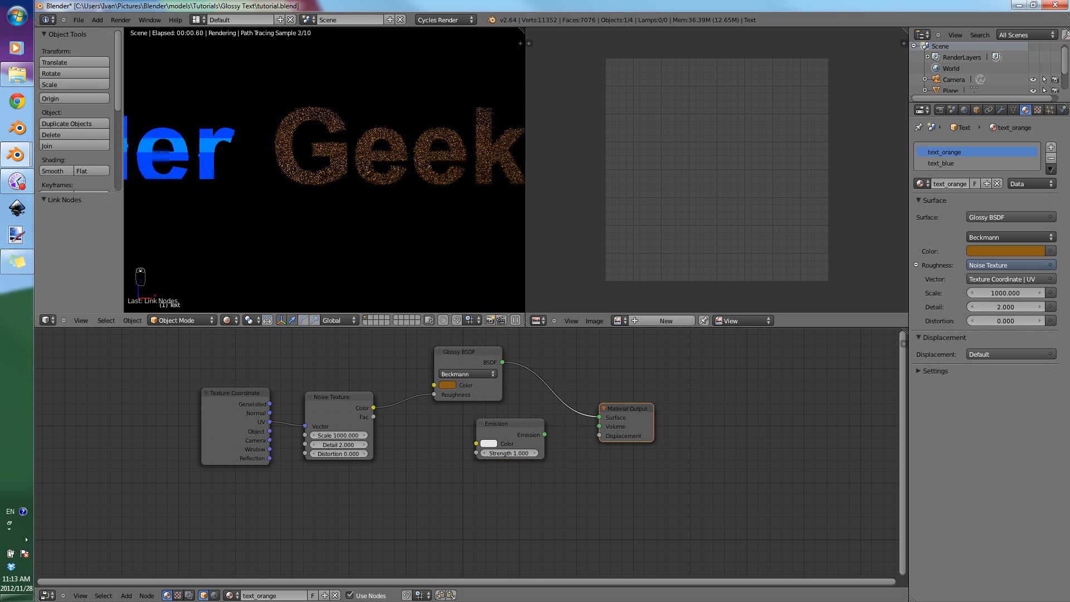
Insert a ColorRamp node between the Noise Texture color and the Glossy BSDF's Roughness, and delete the Emission node.
{"action": "left_click_drag", "start_coordinate": [457, 358], "coordinate": [527, 370]}
{"action": "key", "text": "shift+a"}
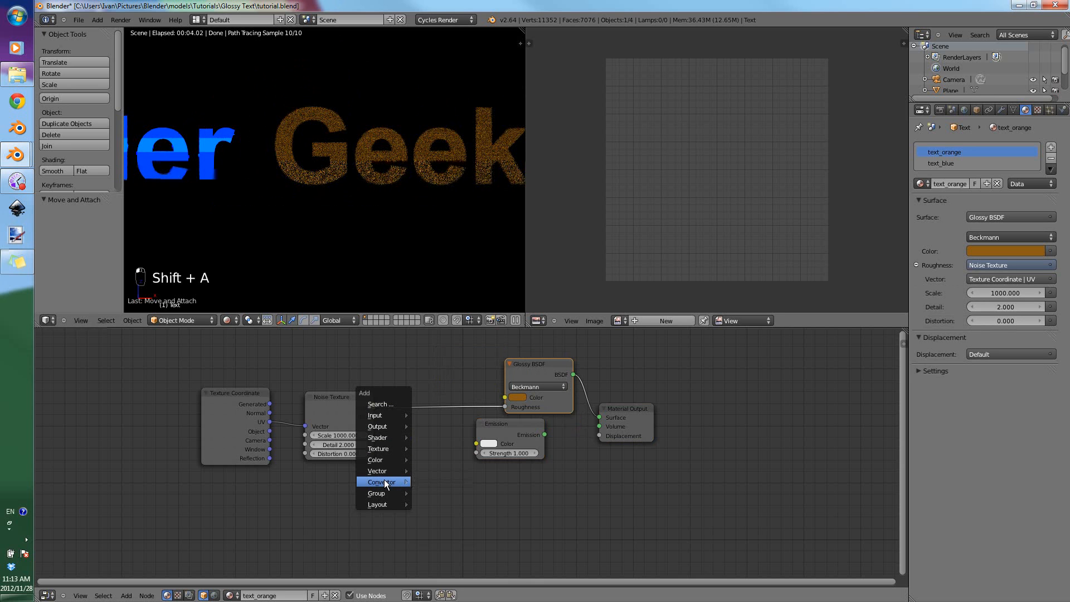
{"action": "mouse_move", "coordinate": [384, 482]}
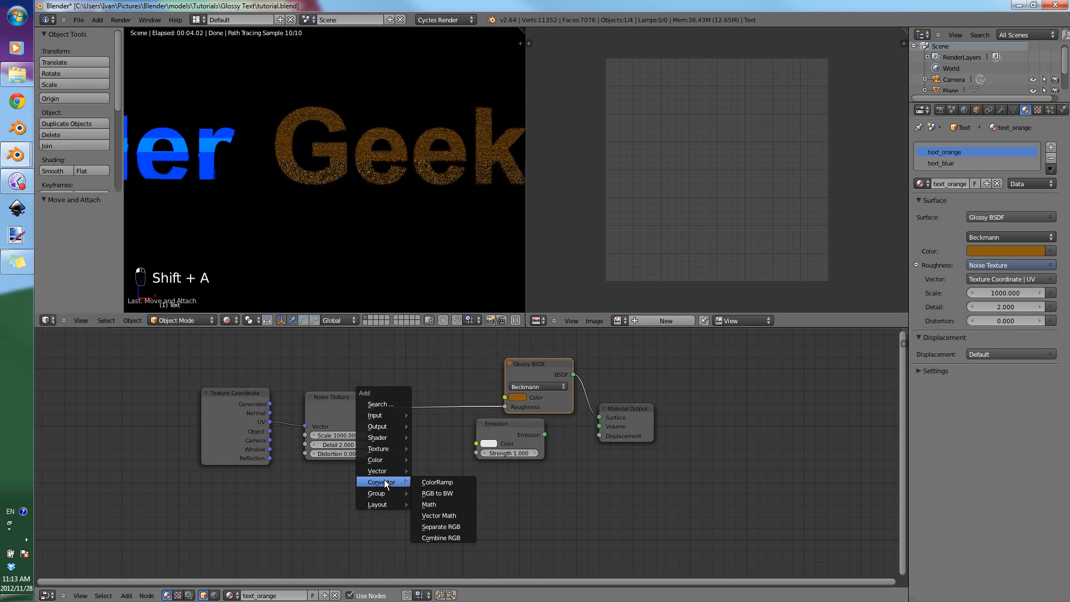
{"action": "left_click", "coordinate": [436, 482]}
{"action": "left_click", "coordinate": [273, 399]}
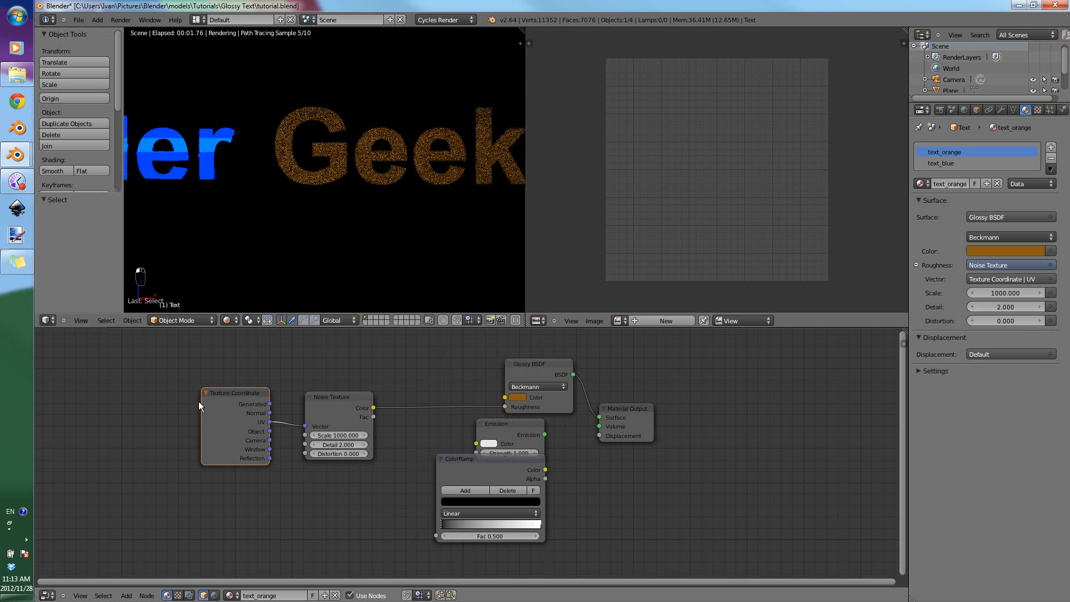
{"action": "left_click_drag", "start_coordinate": [199, 402], "coordinate": [155, 402]}
{"action": "left_click_drag", "start_coordinate": [338, 400], "coordinate": [142, 409]}
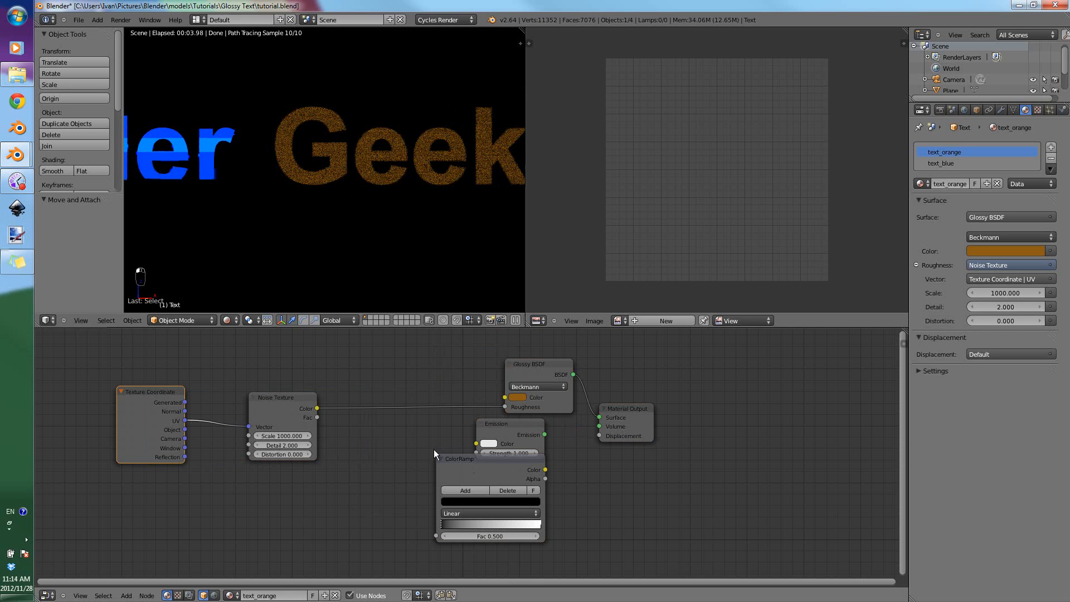
{"action": "left_click_drag", "start_coordinate": [434, 451], "coordinate": [325, 371]}
{"action": "left_click_drag", "start_coordinate": [504, 432], "coordinate": [550, 492]}
{"action": "key", "text": "Delete"}
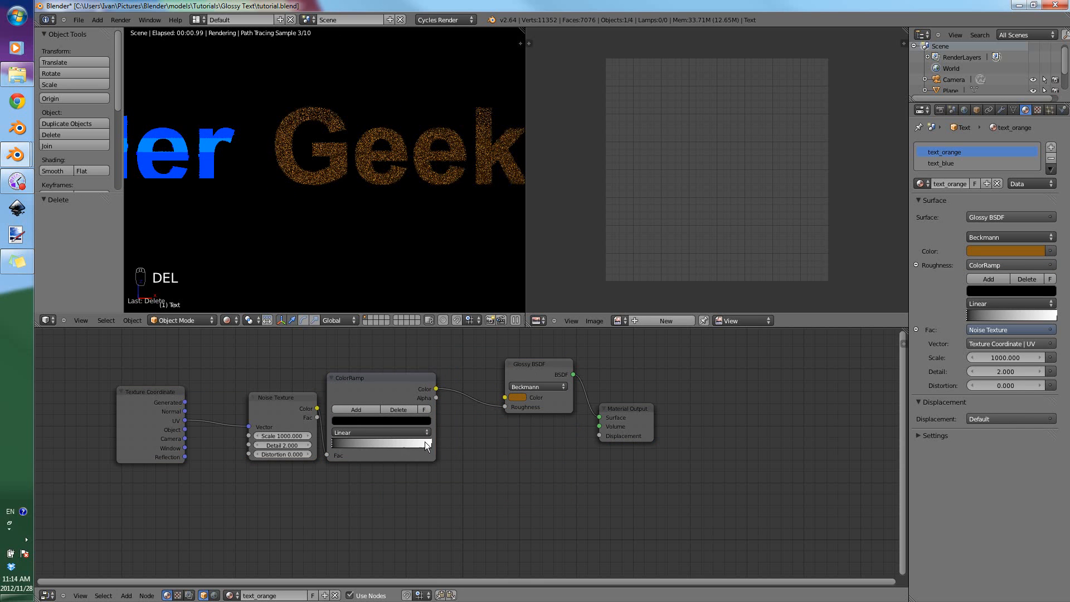
Move the ColorRamp's white stop to about two thirds of the ramp and save over tutorial.blend.
{"action": "left_click_drag", "start_coordinate": [430, 443], "coordinate": [397, 443]}
{"action": "key", "text": "ctrl+s"}
{"action": "left_click", "coordinate": [418, 457]}
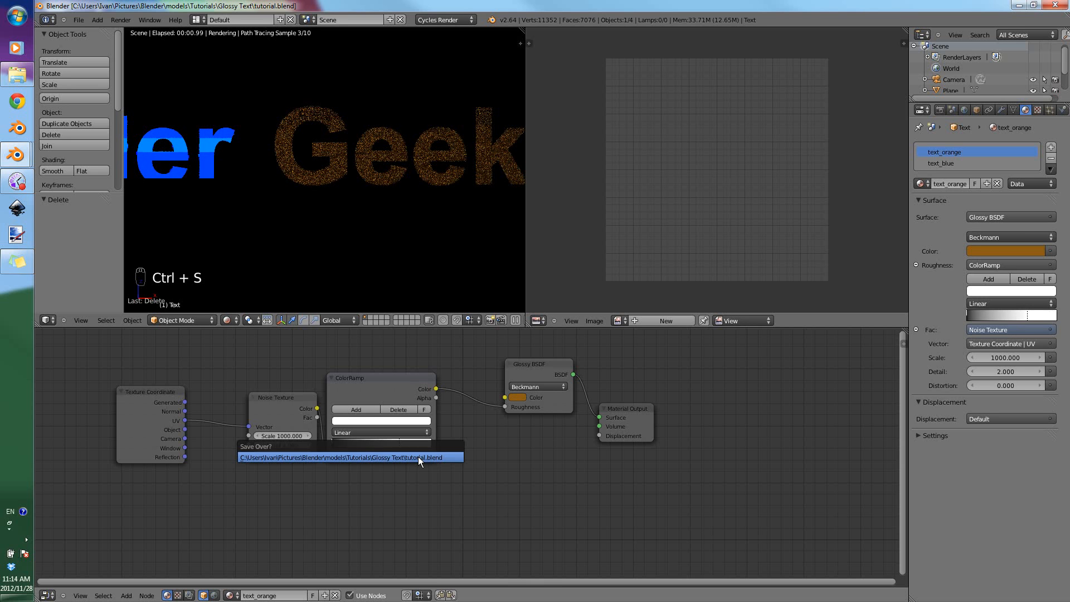
Make room before the Glossy BSDF and insert a Math node between the ColorRamp's Color output and the Glossy BSDF's Roughness.
{"action": "left_click_drag", "start_coordinate": [567, 376], "coordinate": [669, 417]}
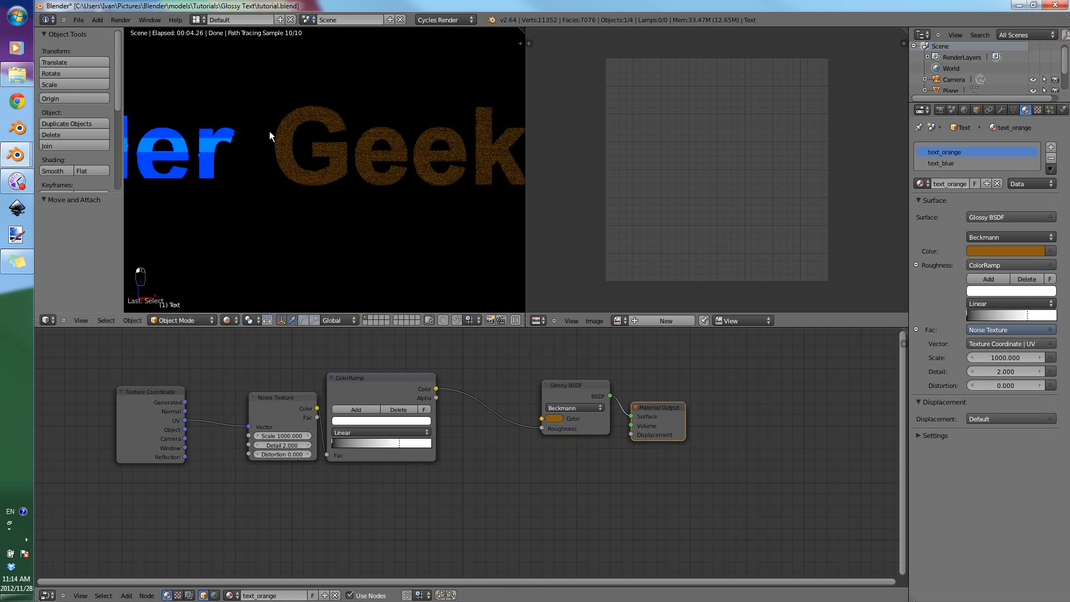
{"action": "key", "text": "shift+a"}
{"action": "mouse_move", "coordinate": [464, 457]}
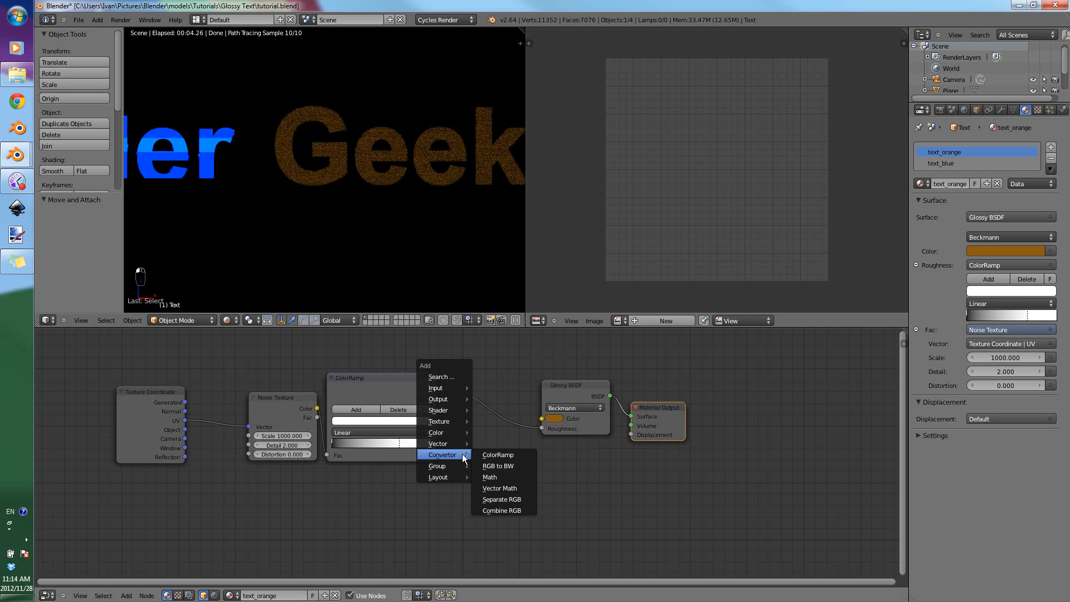
{"action": "left_click", "coordinate": [489, 480]}
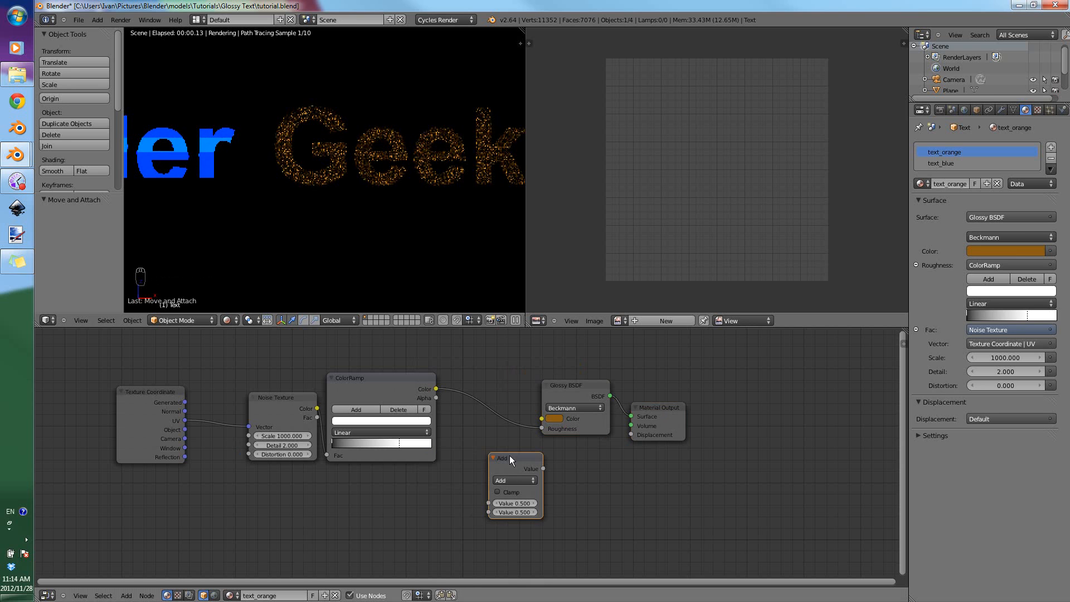
{"action": "left_click", "coordinate": [499, 396]}
Set the Math node's operation to Divide with a second value of 10, and save the file.
{"action": "left_click", "coordinate": [507, 418]}
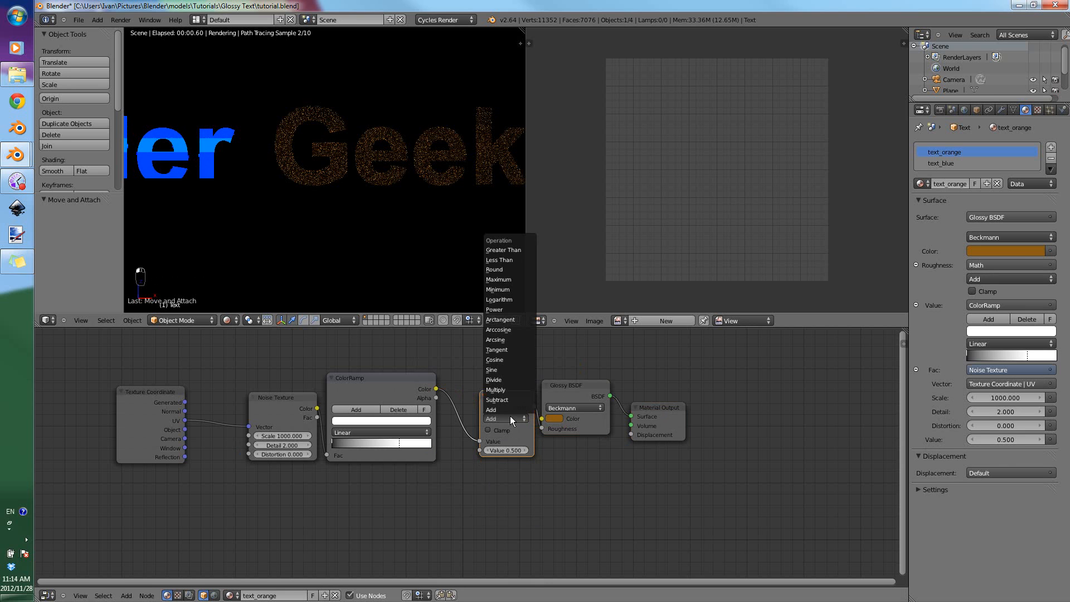
{"action": "left_click", "coordinate": [520, 381]}
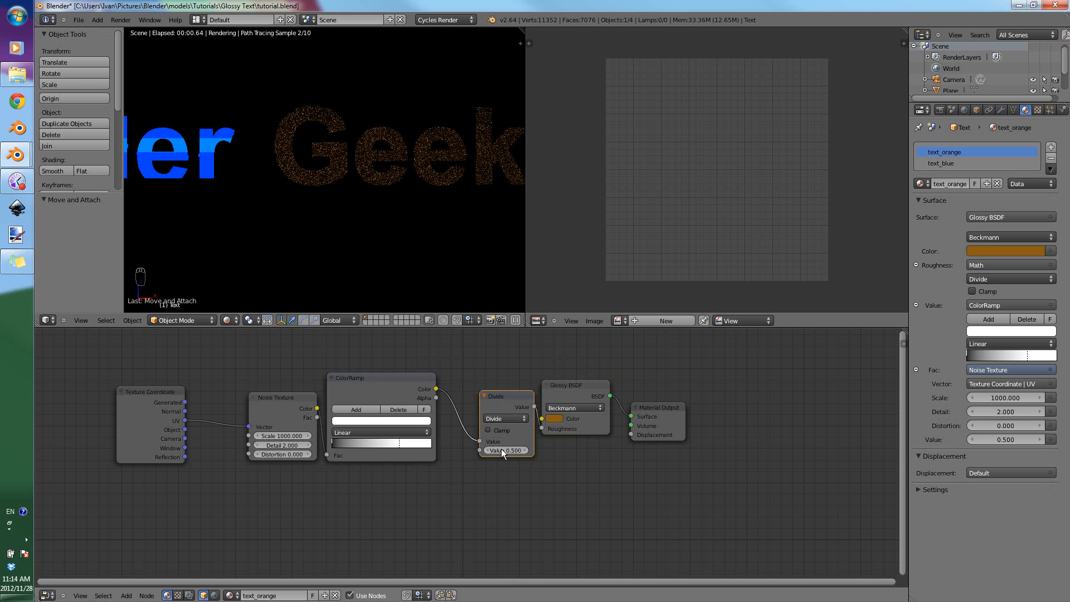
{"action": "left_click", "coordinate": [501, 450]}
{"action": "type", "text": "10"}
{"action": "key", "text": "Return"}
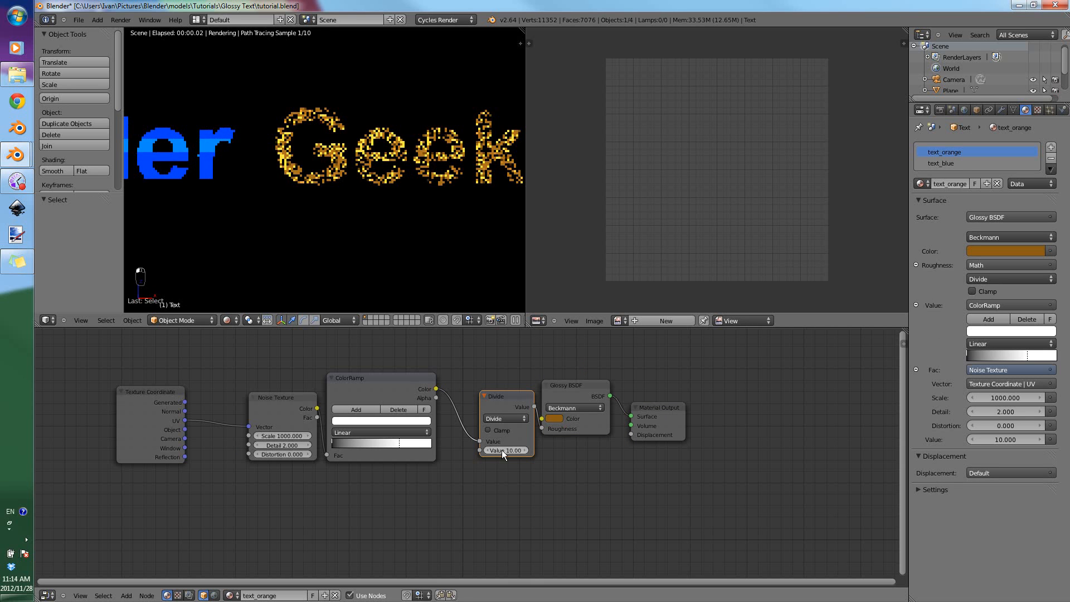
{"action": "key", "text": "ctrl+s"}
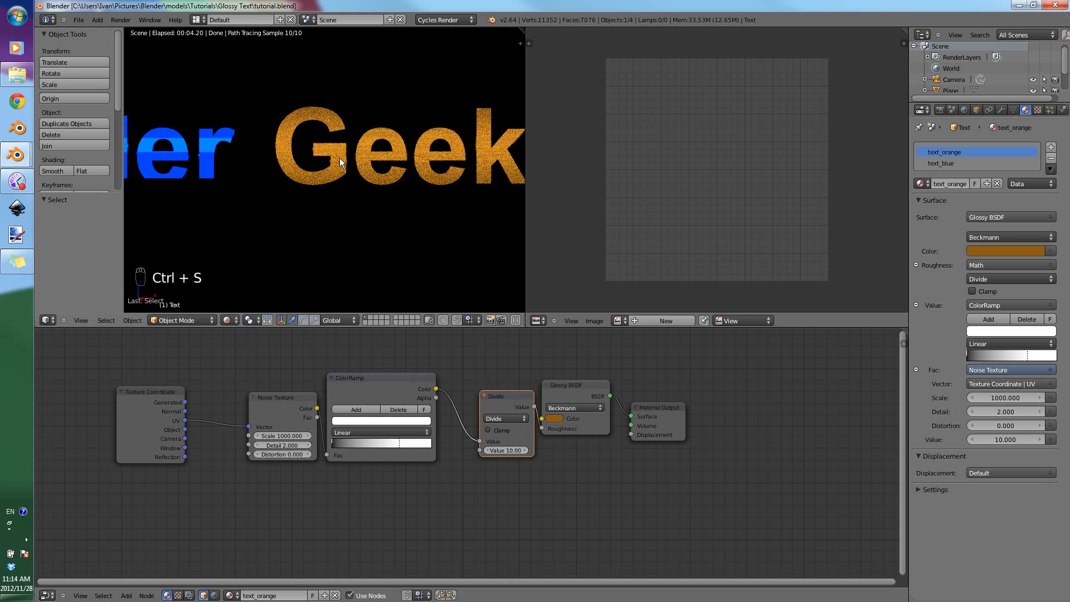
Move the Glossy BSDF and Material Output nodes together farther away from the Divide node.
{"action": "scroll", "coordinate": [390, 174], "scroll_direction": "up", "scroll_amount": 3}
{"action": "scroll", "coordinate": [390, 175], "scroll_direction": "up", "scroll_amount": 3}
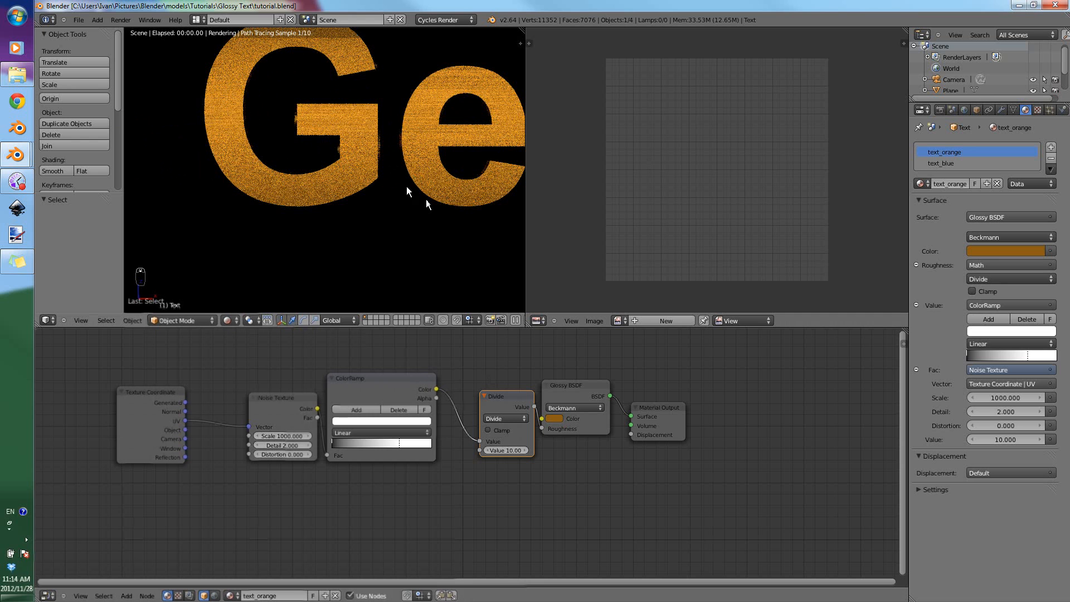
{"action": "scroll", "coordinate": [406, 190], "scroll_direction": "down", "scroll_amount": 5}
{"action": "scroll", "coordinate": [418, 204], "scroll_direction": "down", "scroll_amount": 2}
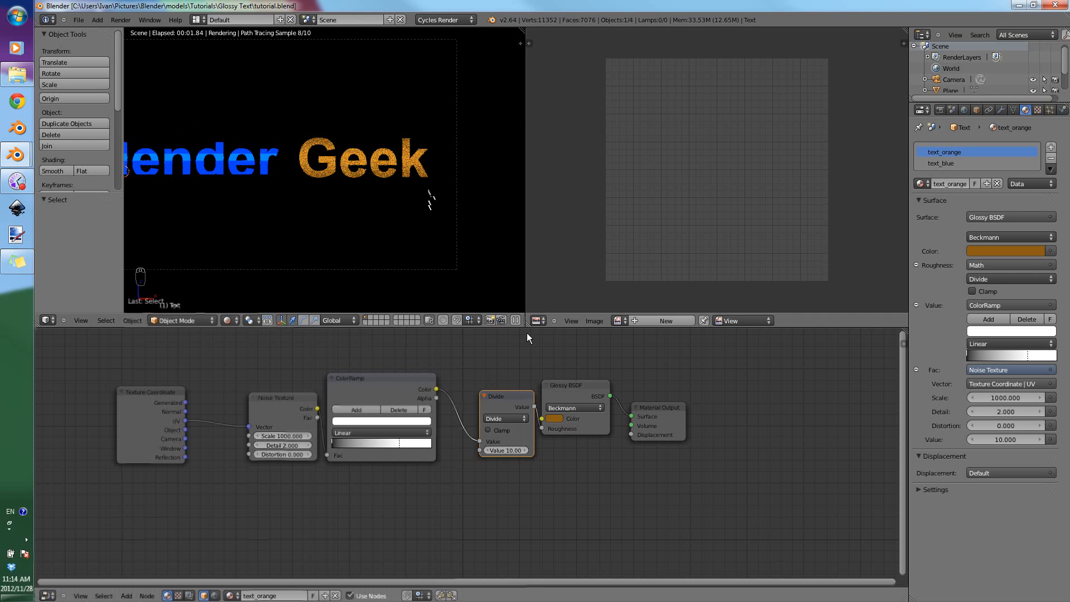
{"action": "left_click", "coordinate": [575, 385]}
{"action": "right_click", "coordinate": [651, 420], "text": "shift"}
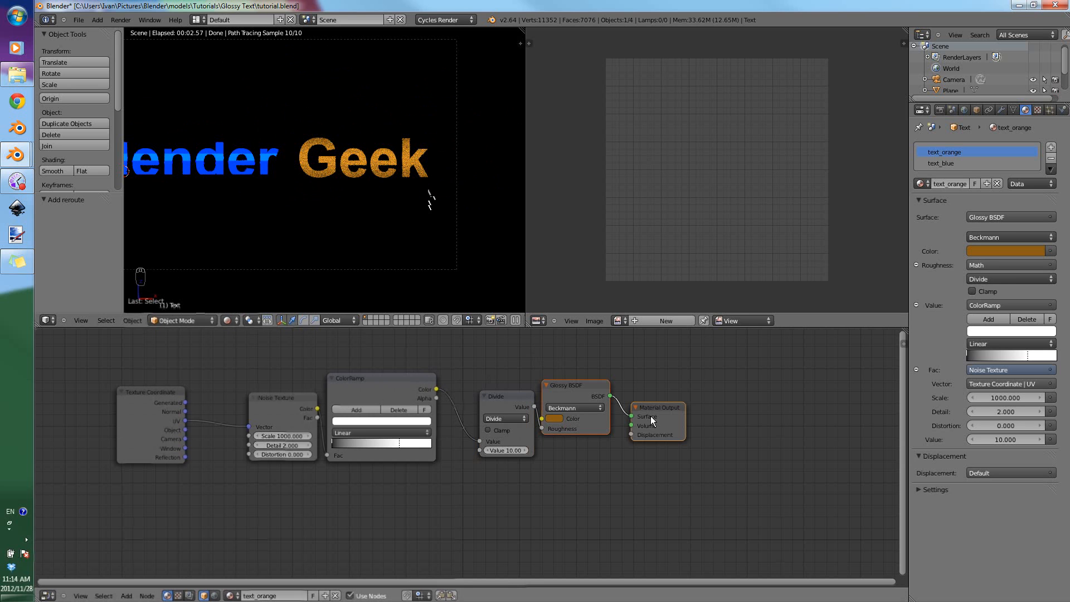
{"action": "key", "text": "g"}
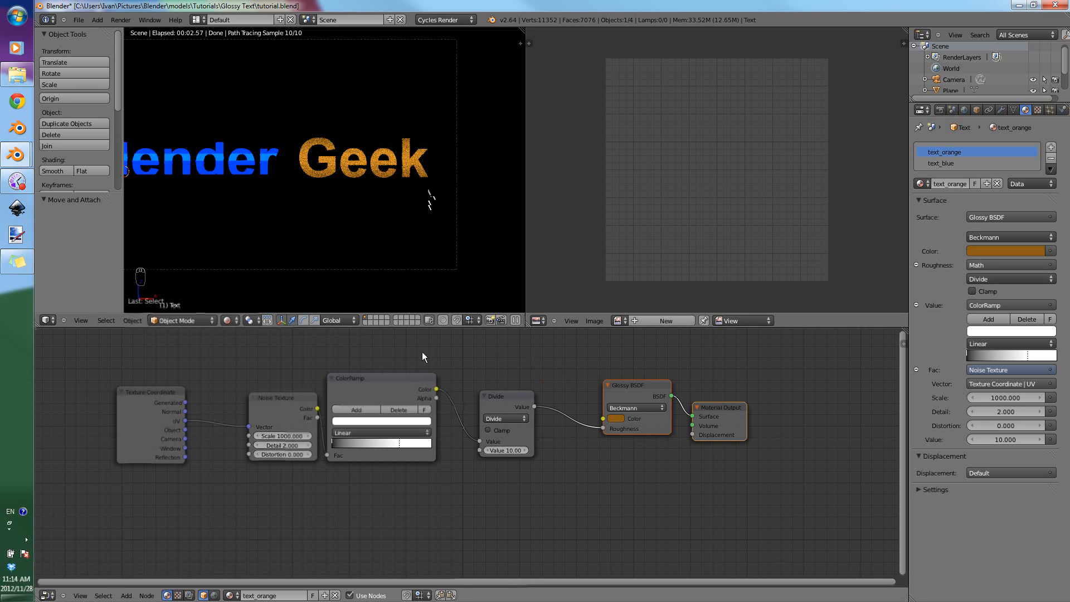
Set the Cycles preview samples to 50 in the render settings and save the file.
{"action": "left_click", "coordinate": [940, 111]}
{"action": "left_click", "coordinate": [927, 433]}
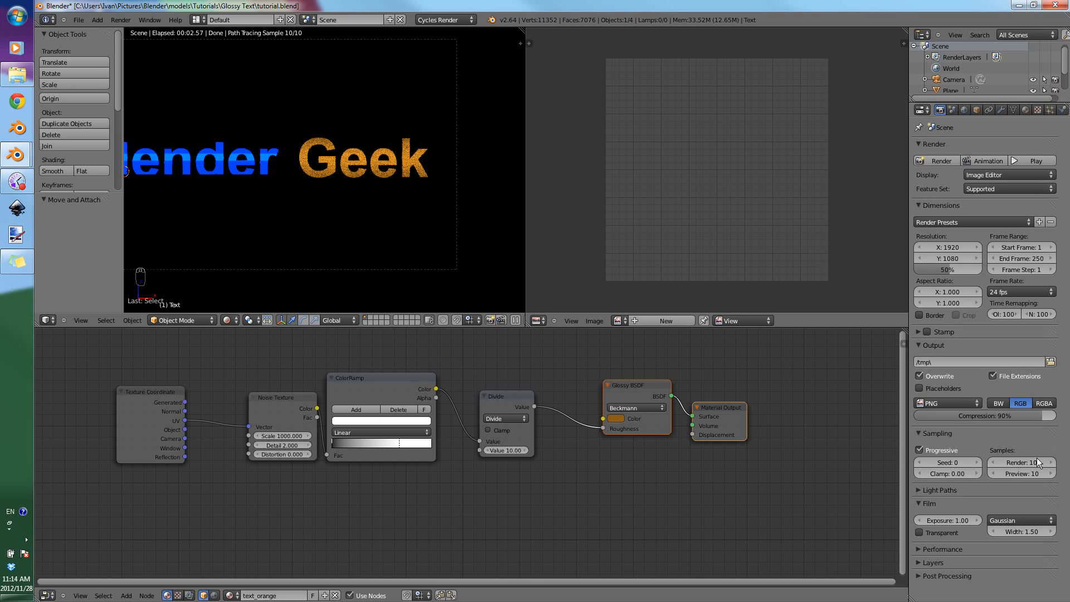
{"action": "left_click", "coordinate": [1027, 474]}
{"action": "type", "text": "50"}
{"action": "key", "text": "Return"}
{"action": "key", "text": "ctrl+s"}
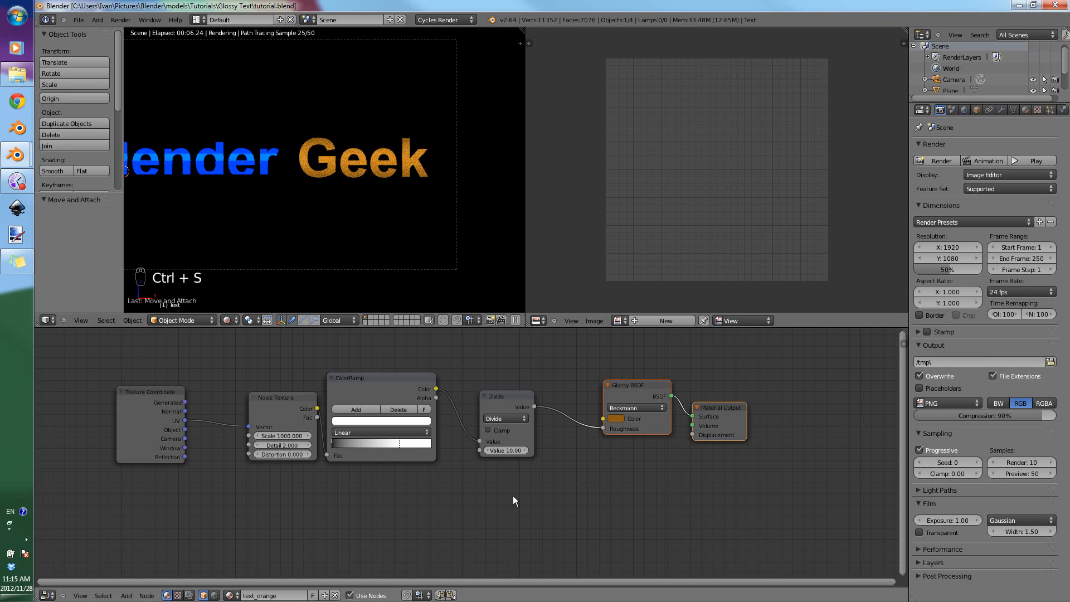
Copy the Texture Coordinate, Noise Texture, ColorRamp and Divide nodes of the text_orange material to the clipboard.
{"action": "key", "text": "a"}
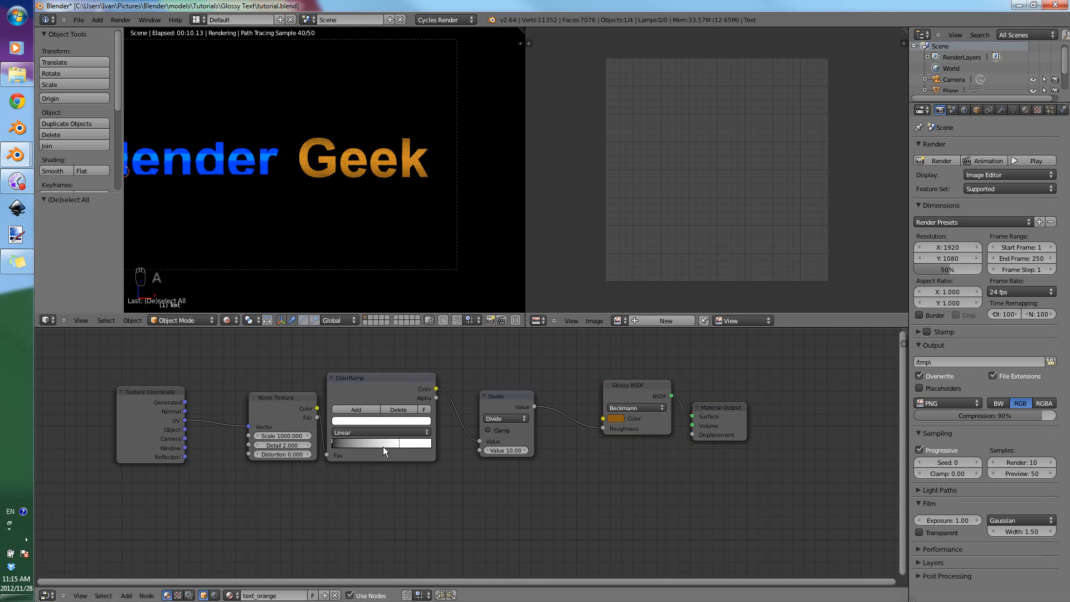
{"action": "key", "text": "b"}
{"action": "left_click_drag", "start_coordinate": [69, 341], "coordinate": [557, 516]}
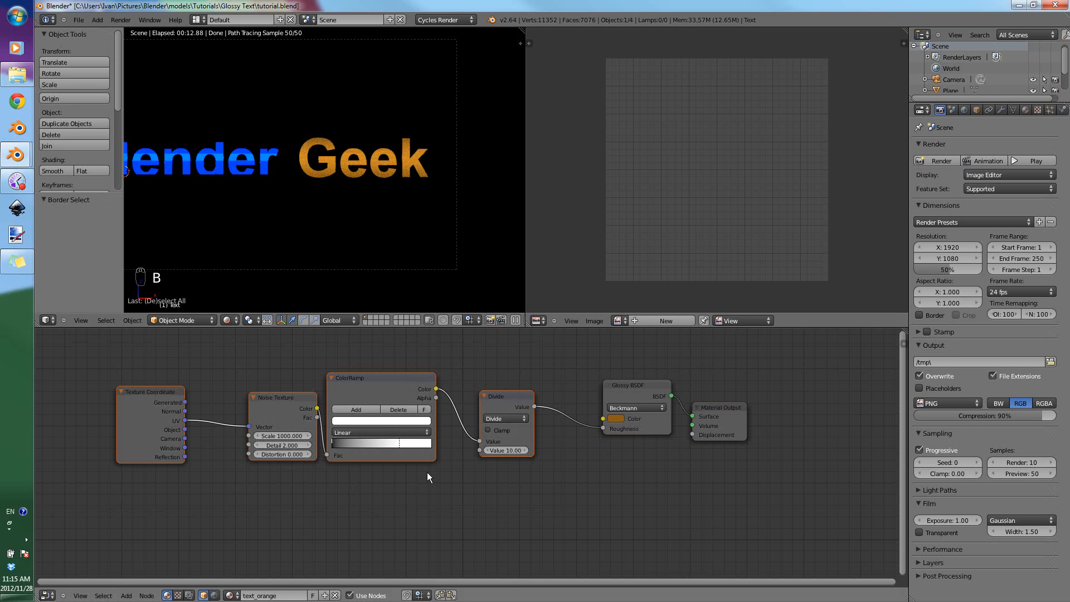
{"action": "key", "text": "ctrl+c"}
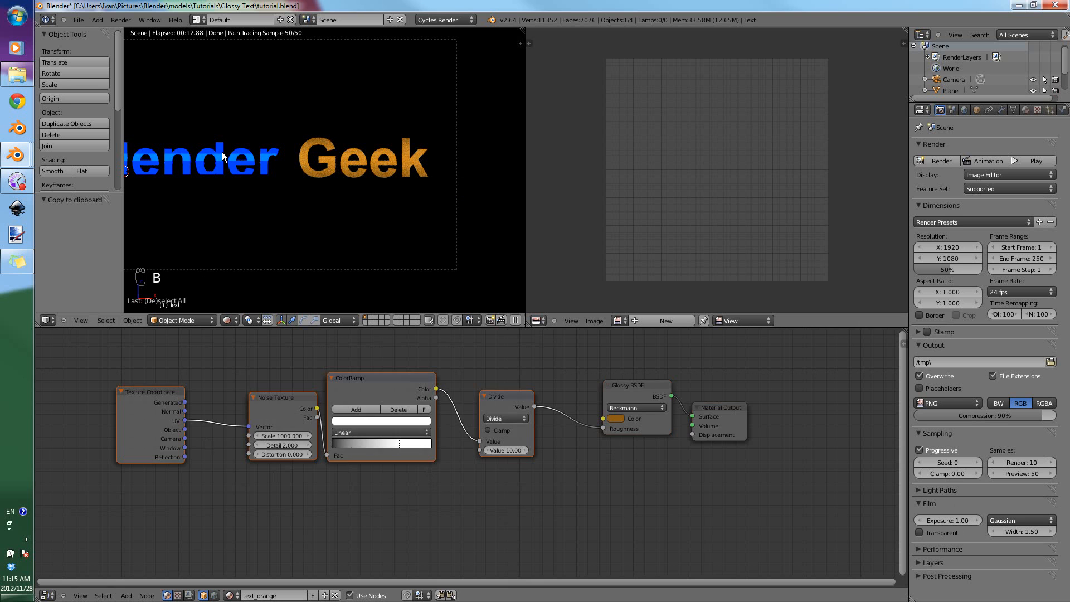
Reselect the text object in wireframe display, restore Rendered viewport shading, and save over tutorial.blend.
{"action": "right_click", "coordinate": [284, 273]}
{"action": "right_click", "coordinate": [554, 412]}
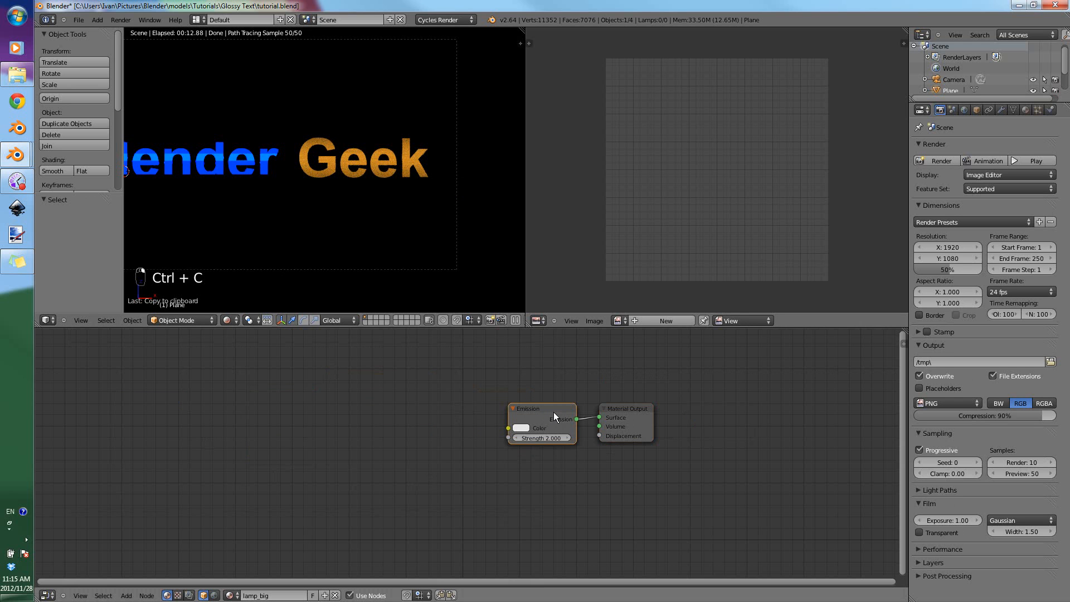
{"action": "right_click", "coordinate": [245, 151]}
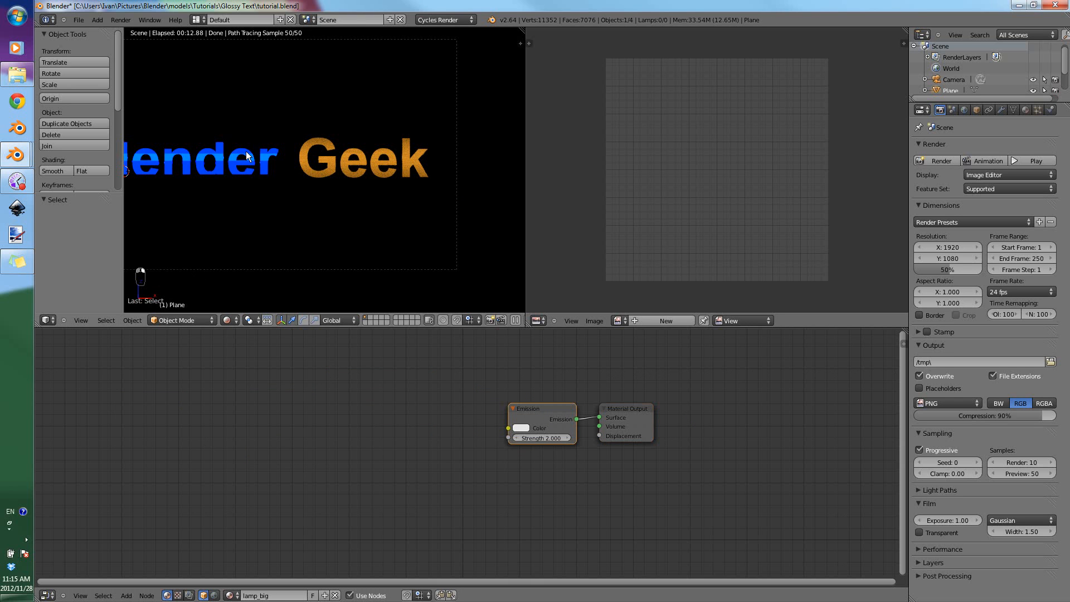
{"action": "key", "text": "z"}
{"action": "right_click", "coordinate": [246, 152]}
{"action": "left_click", "coordinate": [226, 320]}
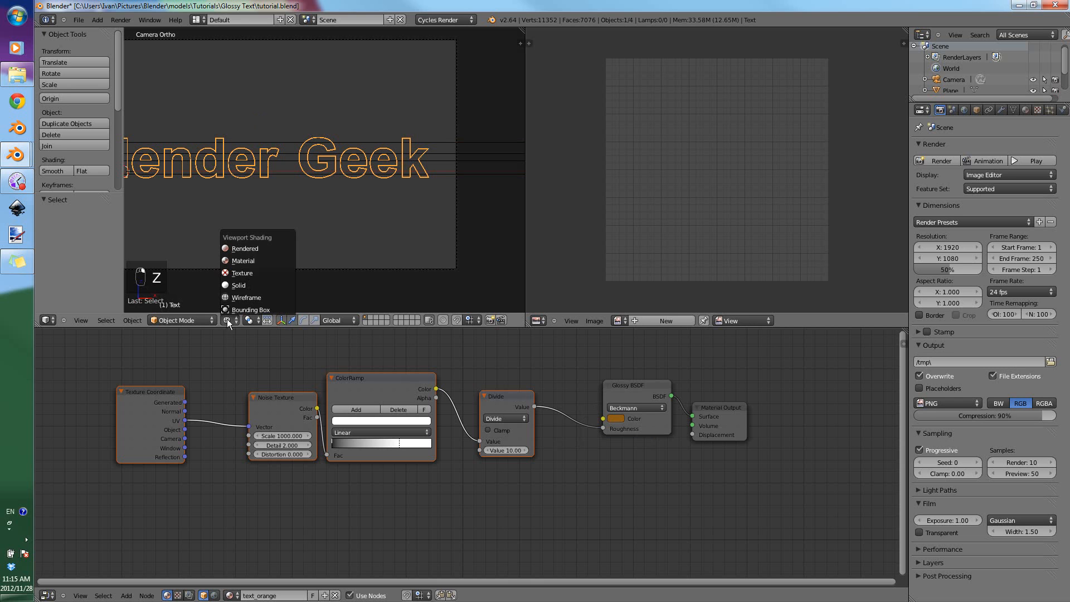
{"action": "left_click", "coordinate": [257, 248]}
{"action": "key", "text": "ctrl+s"}
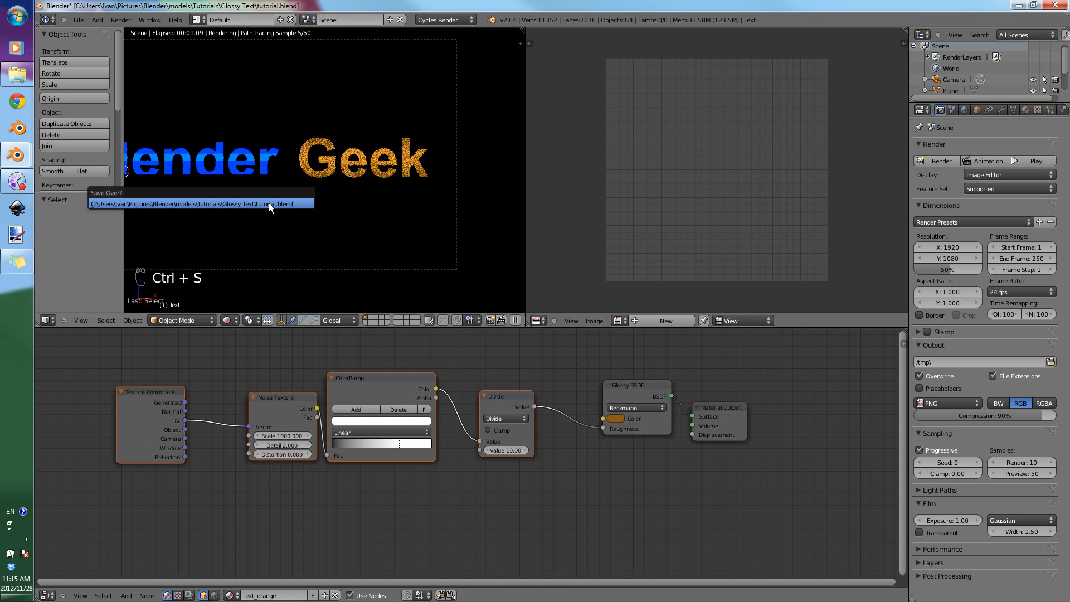
{"action": "left_click", "coordinate": [269, 203]}
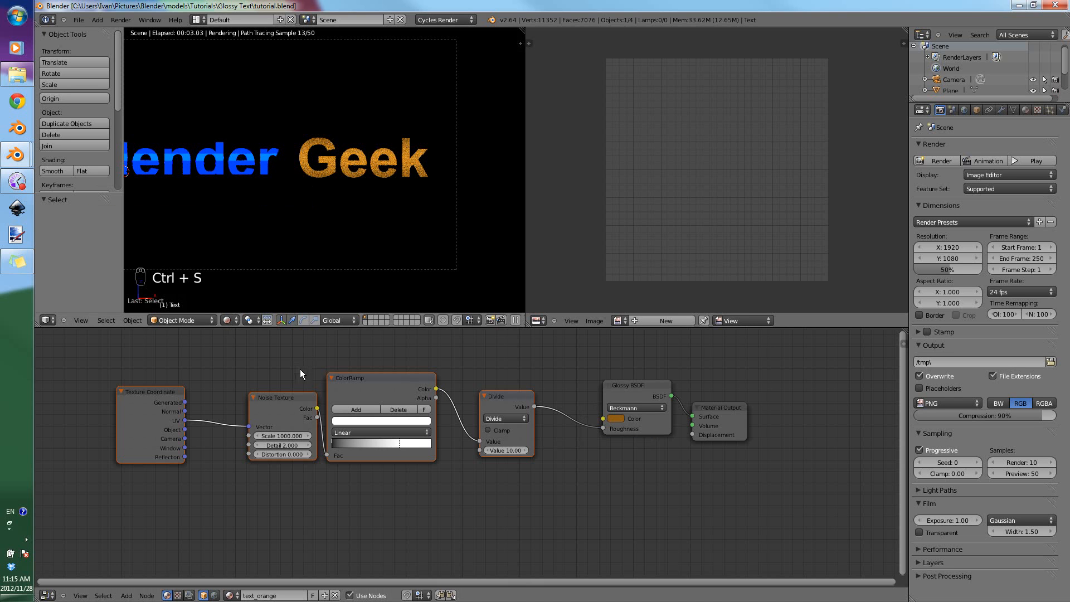
Switch the viewport to wireframe and enter Edit Mode on the text mesh with both words in view.
{"action": "left_click", "coordinate": [229, 595]}
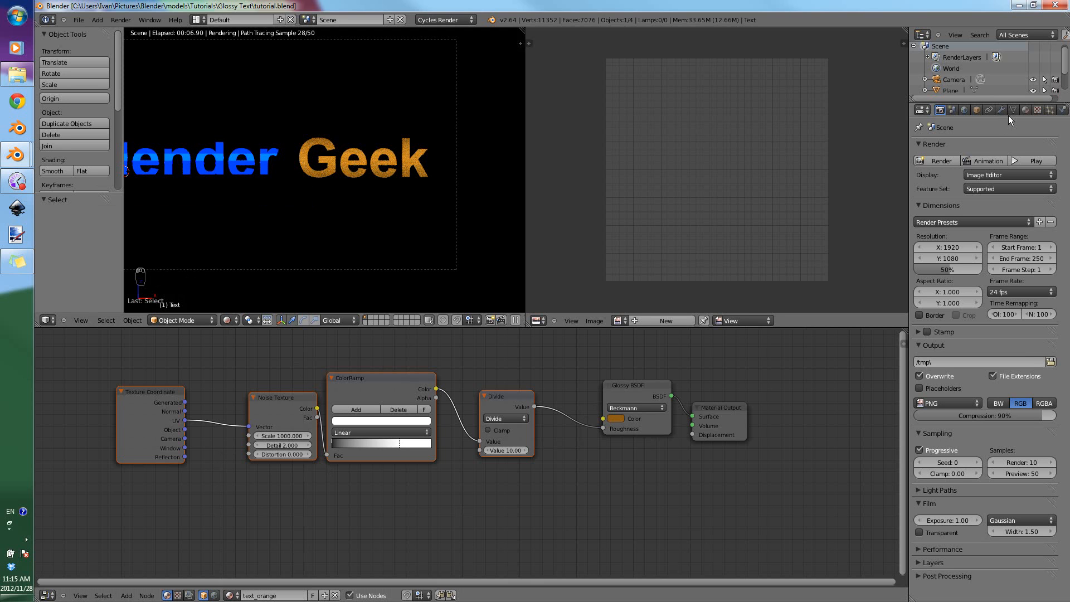
{"action": "key", "text": "z"}
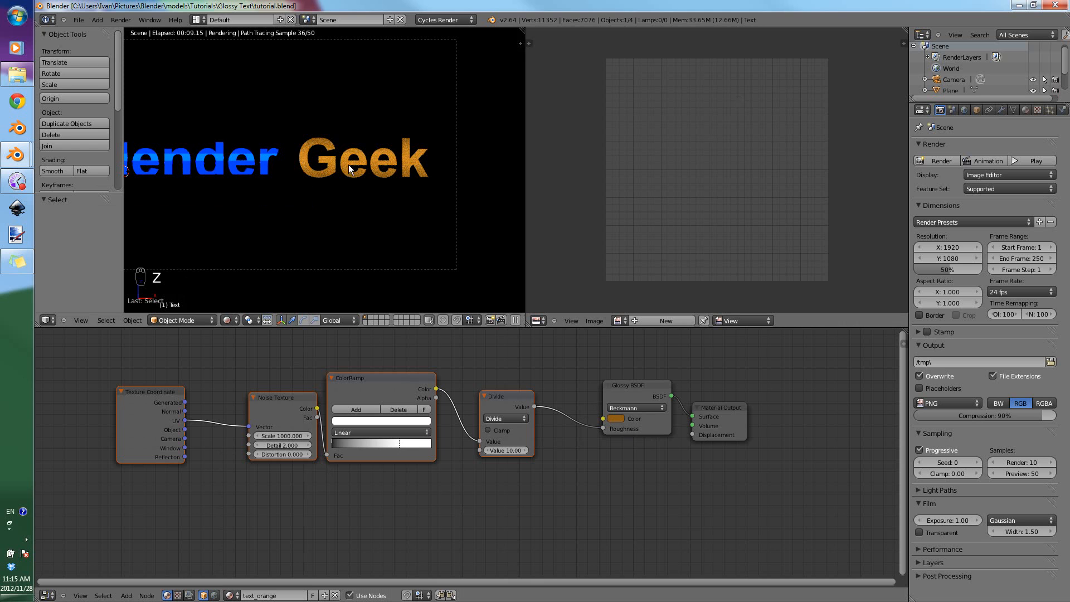
{"action": "left_click", "coordinate": [229, 321]}
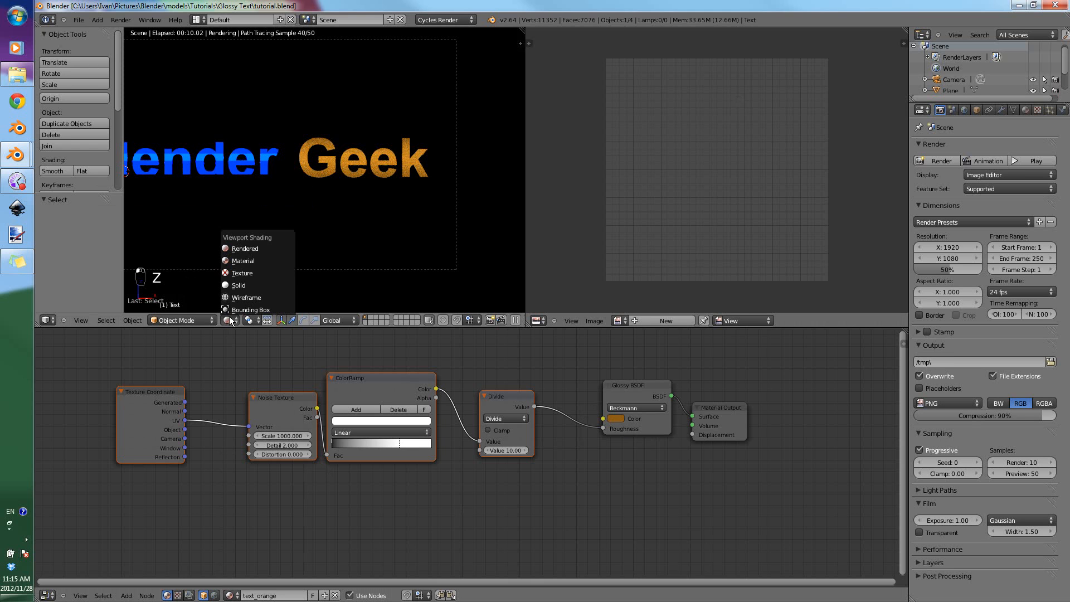
{"action": "left_click", "coordinate": [258, 260]}
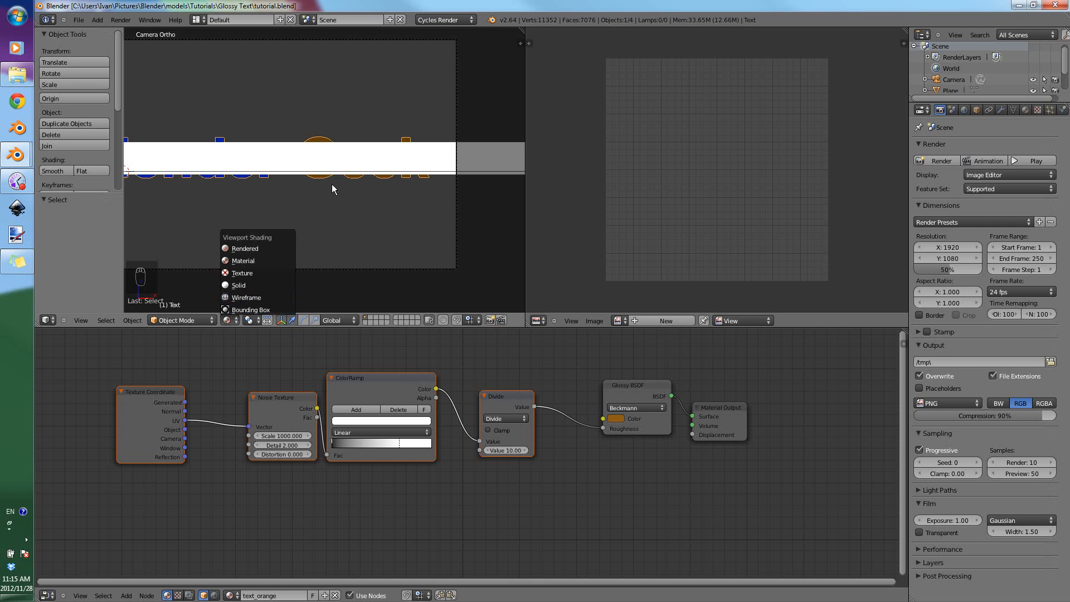
{"action": "key", "text": "z"}
{"action": "key", "text": "Tab"}
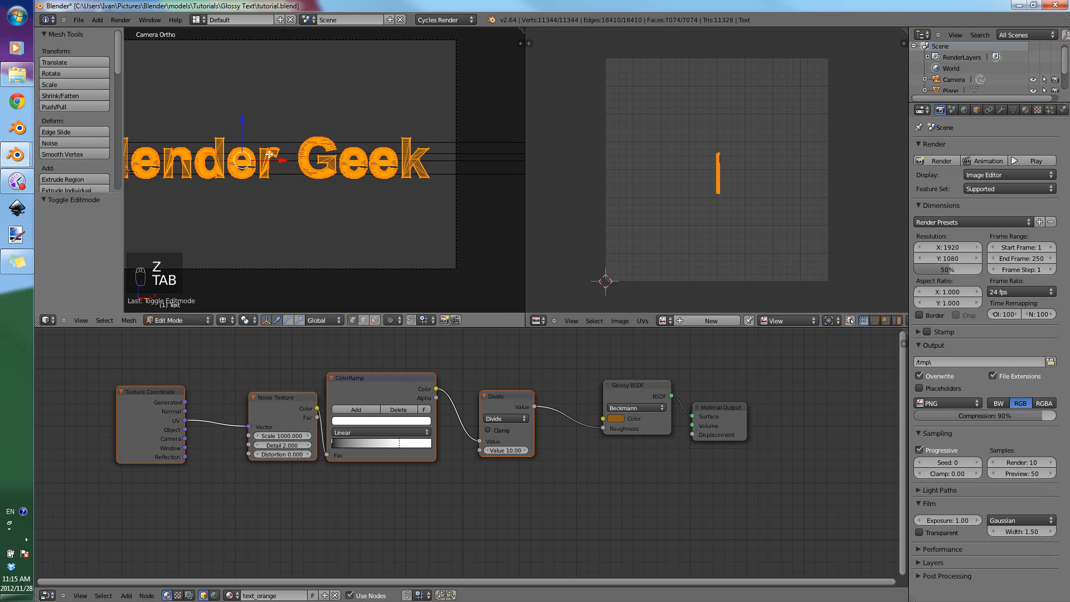
{"action": "middle_click_drag", "start_coordinate": [258, 193], "coordinate": [327, 198], "text": "shift"}
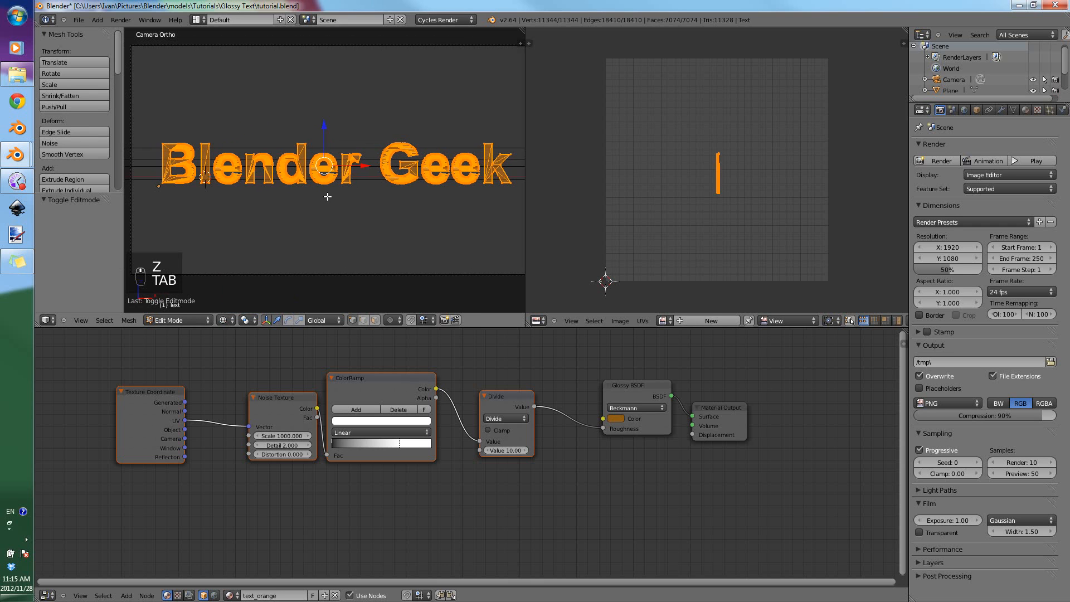
Separate the letters of the word "Blender" into their own object and return to Object Mode.
{"action": "key", "text": "a"}
{"action": "key", "text": "a"}
{"action": "left_click_drag", "start_coordinate": [143, 112], "coordinate": [371, 235]}
{"action": "key", "text": "p"}
{"action": "left_click", "coordinate": [371, 239]}
{"action": "key", "text": "Tab"}
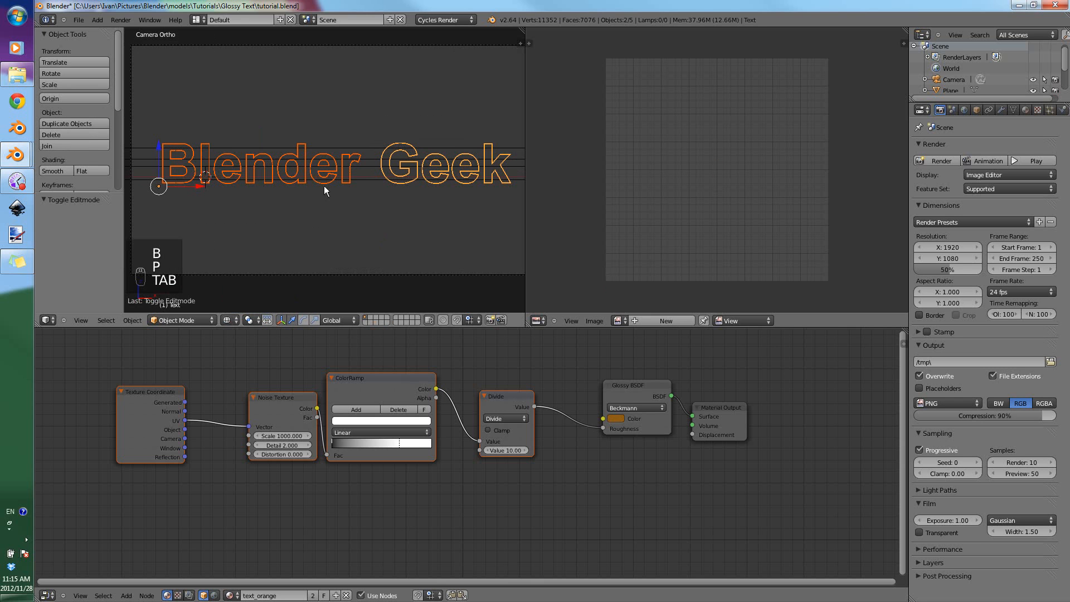
Select the separated "Blender" object, choose the text_blue material for it, and paste the copied nodes into its node tree.
{"action": "right_click", "coordinate": [400, 165]}
{"action": "right_click", "coordinate": [354, 157]}
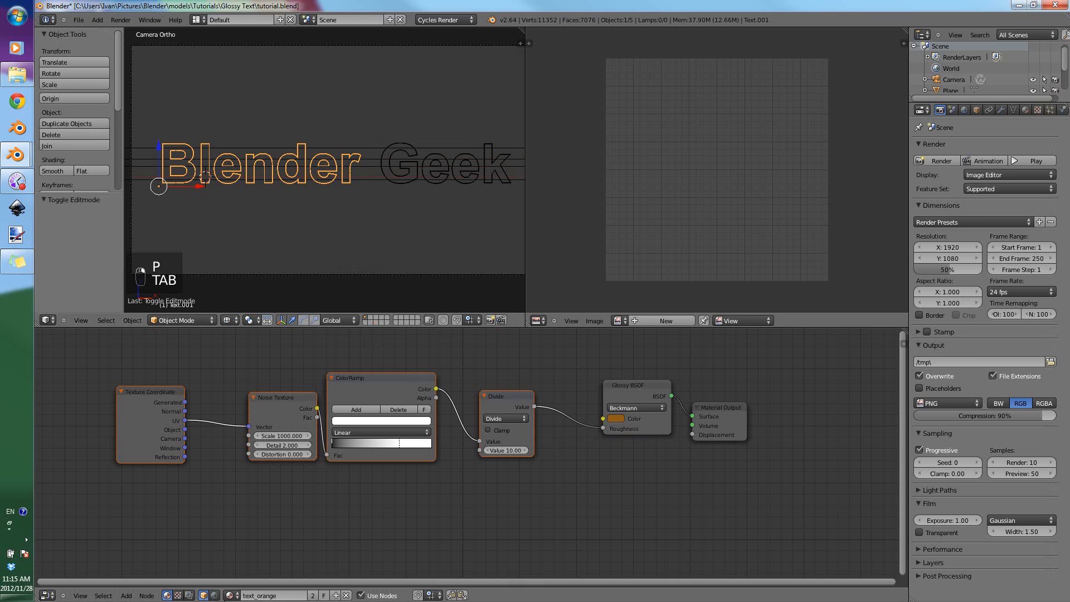
{"action": "left_click", "coordinate": [230, 596]}
{"action": "left_click", "coordinate": [256, 509]}
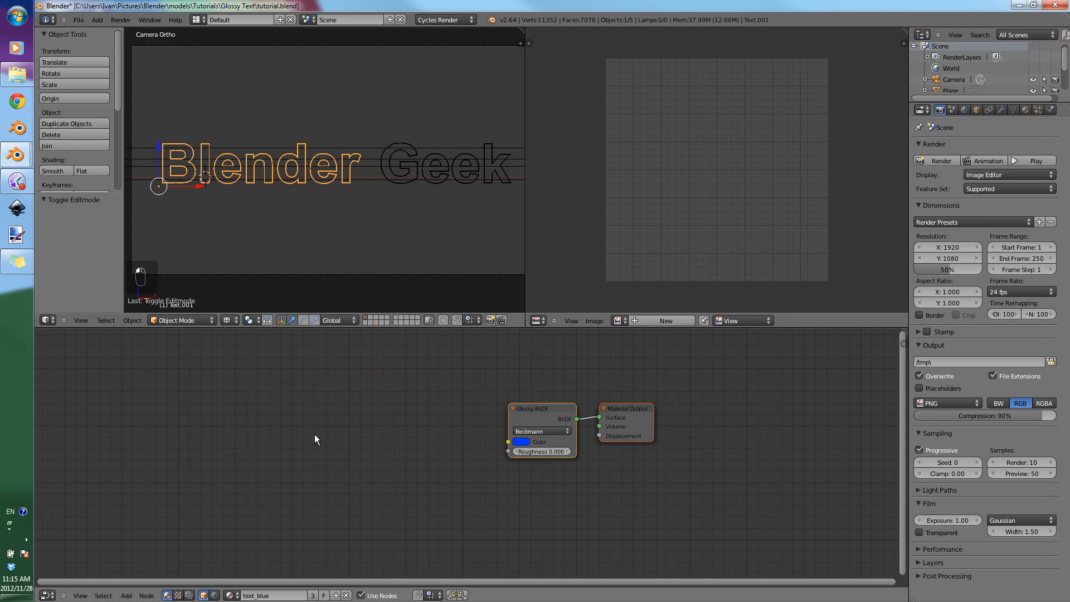
{"action": "key", "text": "ctrl+v"}
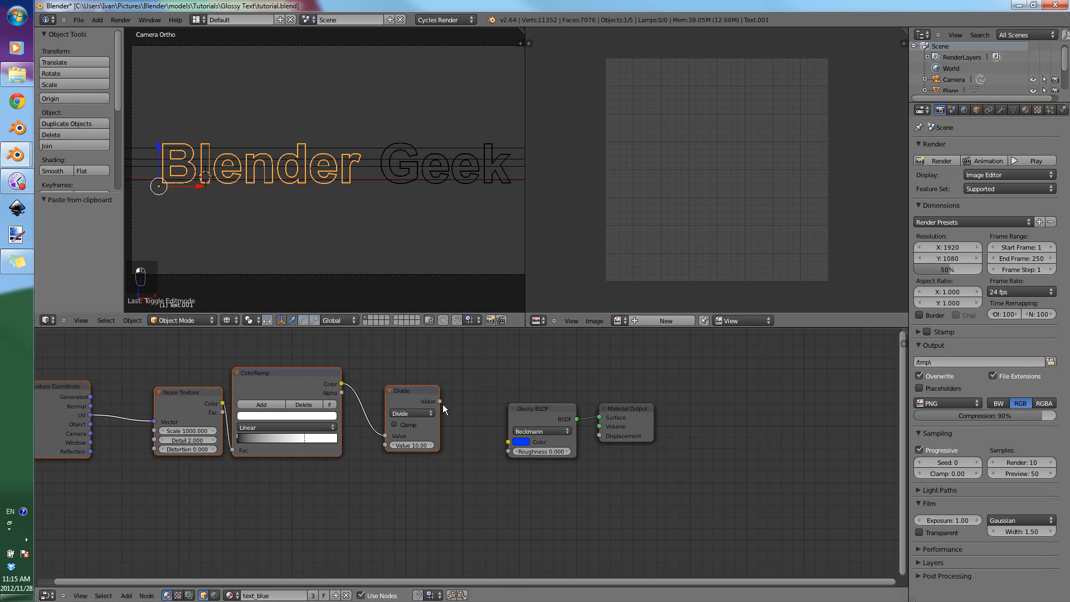
Link the pasted Divide node's Value output to the blue Glossy BSDF's Roughness and save over tutorial.blend.
{"action": "left_click_drag", "start_coordinate": [440, 401], "coordinate": [508, 451]}
{"action": "key", "text": "ctrl+s"}
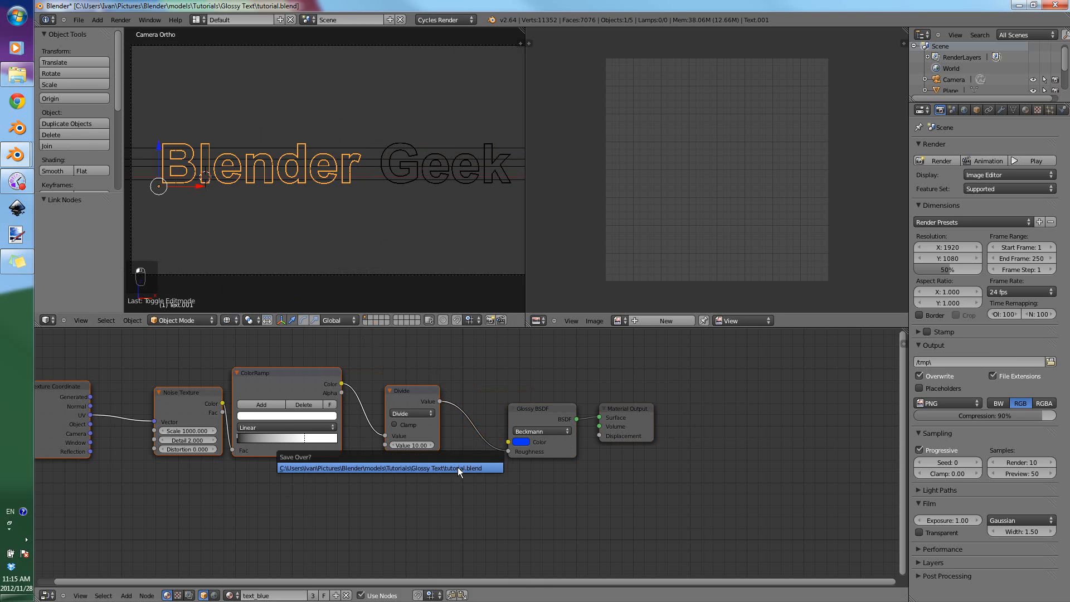
{"action": "left_click", "coordinate": [457, 467]}
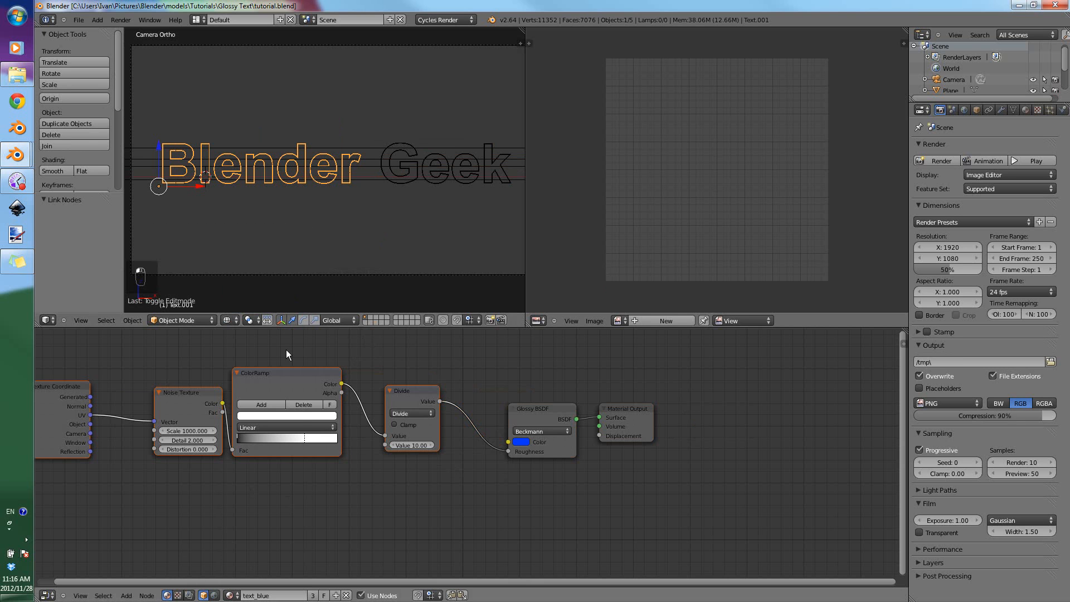
Set the viewport shading to Rendered and save the file again.
{"action": "left_click", "coordinate": [229, 320]}
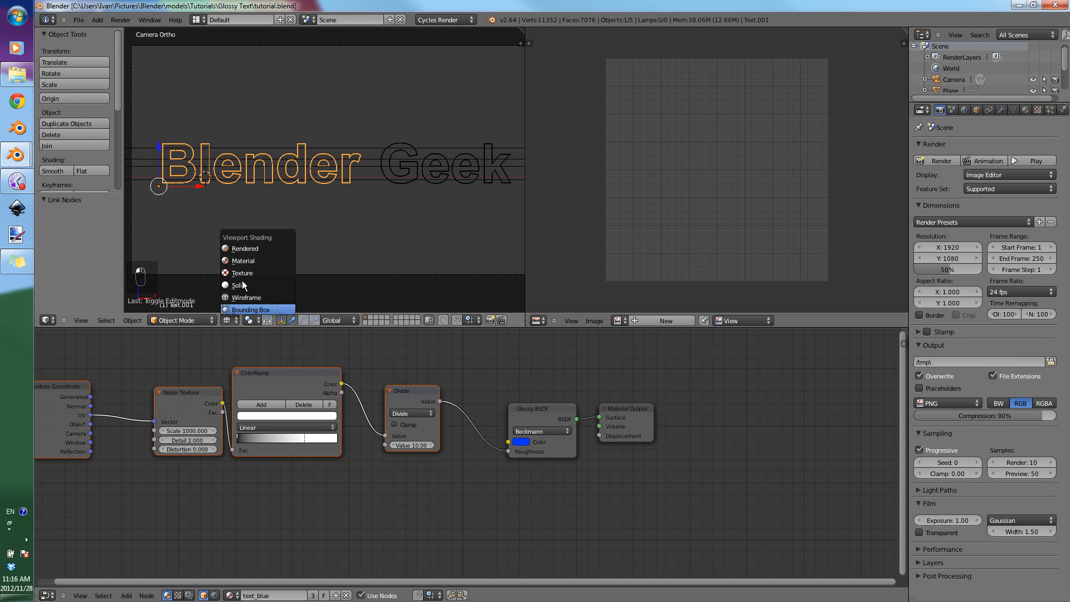
{"action": "left_click", "coordinate": [251, 245]}
{"action": "key", "text": "ctrl+s"}
{"action": "left_click", "coordinate": [386, 240]}
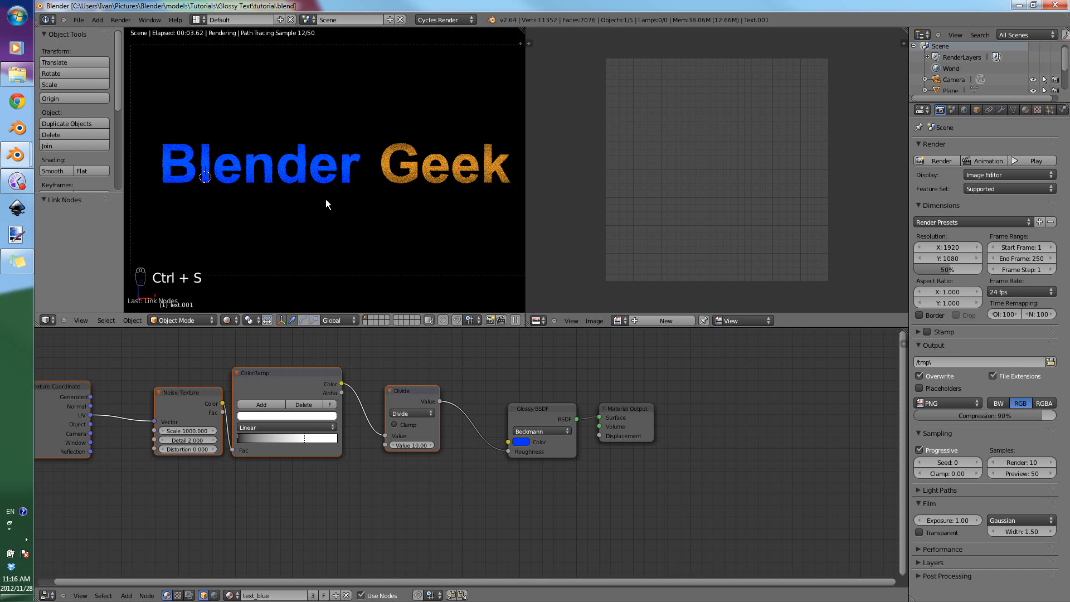
Switch the empty image editor to a 3D View and show the camera, light planes and text in perspective.
{"action": "scroll", "coordinate": [322, 189], "scroll_direction": "up", "scroll_amount": 5}
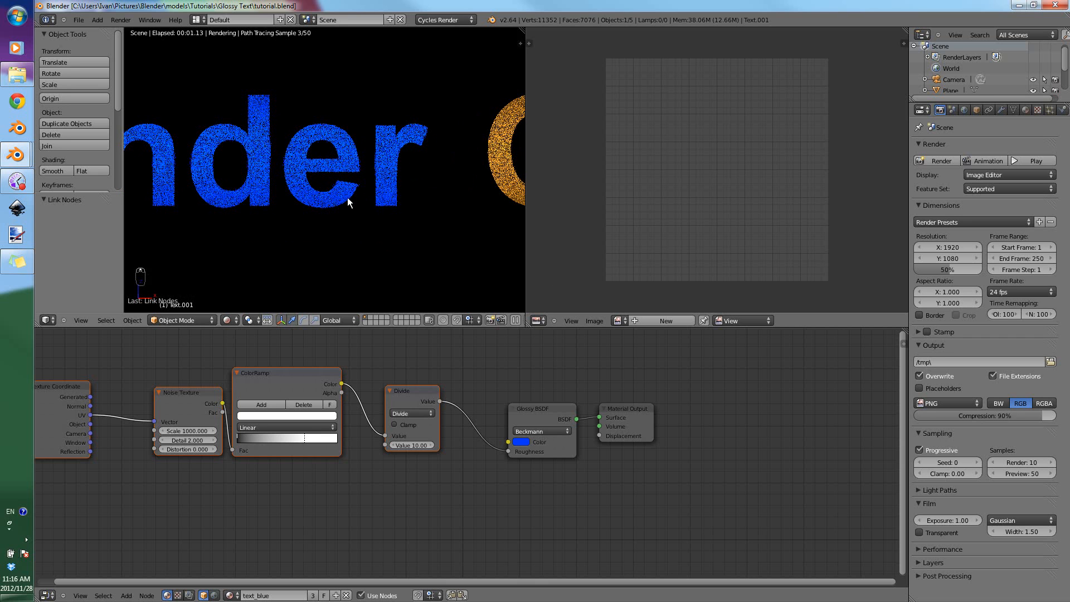
{"action": "left_click", "coordinate": [538, 321]}
{"action": "left_click", "coordinate": [554, 310]}
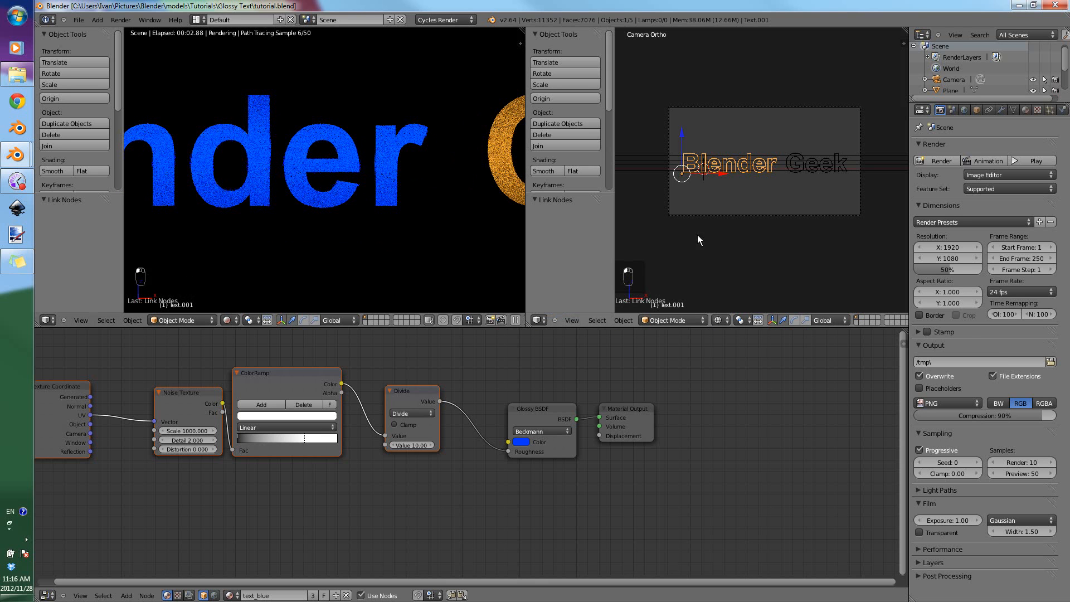
{"action": "middle_click_drag", "start_coordinate": [798, 171], "coordinate": [636, 228]}
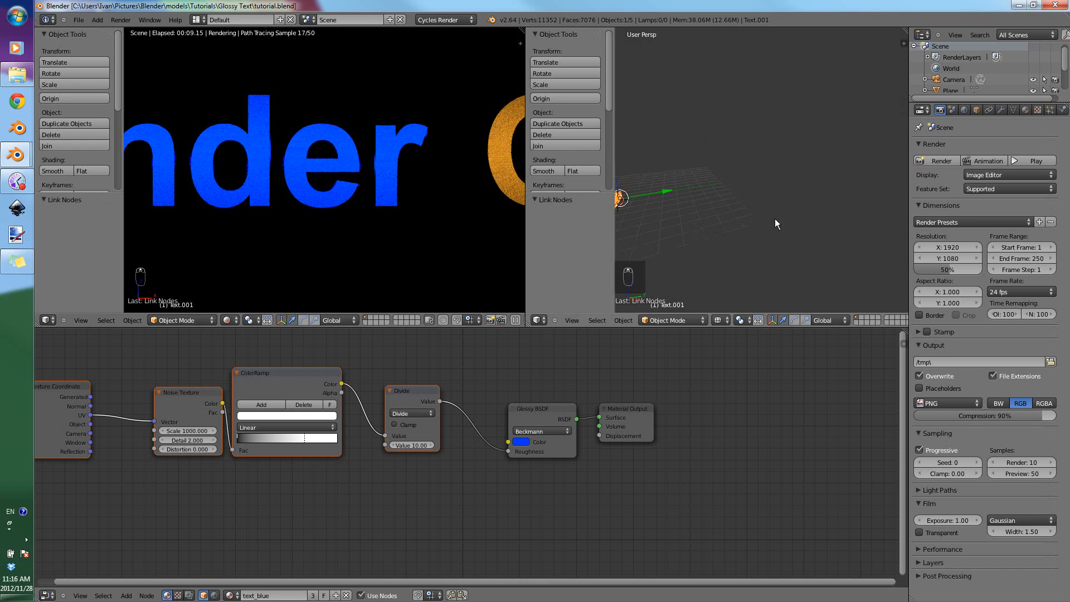
{"action": "mouse_move", "coordinate": [776, 220]}
{"action": "middle_mouse_down"}
{"action": "mouse_move", "coordinate": [804, 210]}
{"action": "mouse_move", "coordinate": [757, 212]}
{"action": "mouse_move", "coordinate": [765, 221]}
{"action": "middle_mouse_up"}
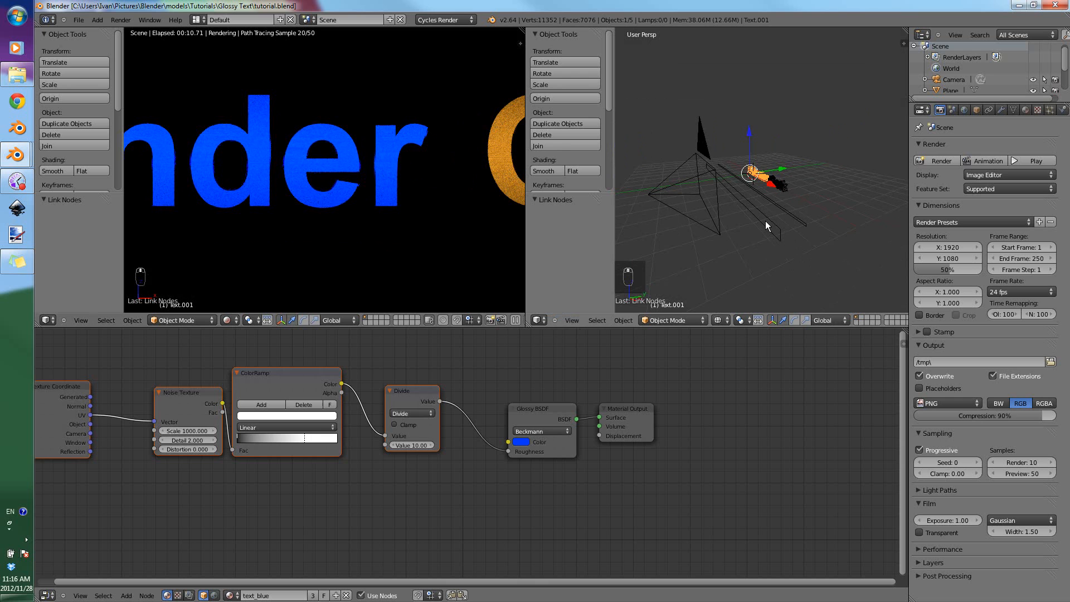
Select both light planes, move them about 0.731 along the global Y axis towards the text, and save over tutorial.blend.
{"action": "right_click", "coordinate": [794, 203]}
{"action": "key", "text": "t"}
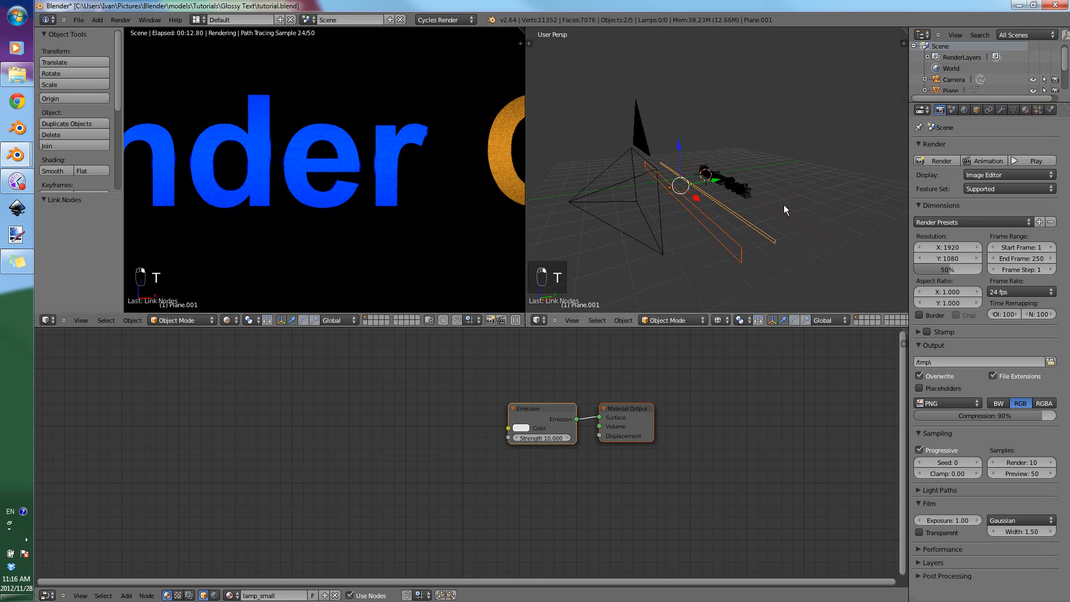
{"action": "key", "text": "g"}
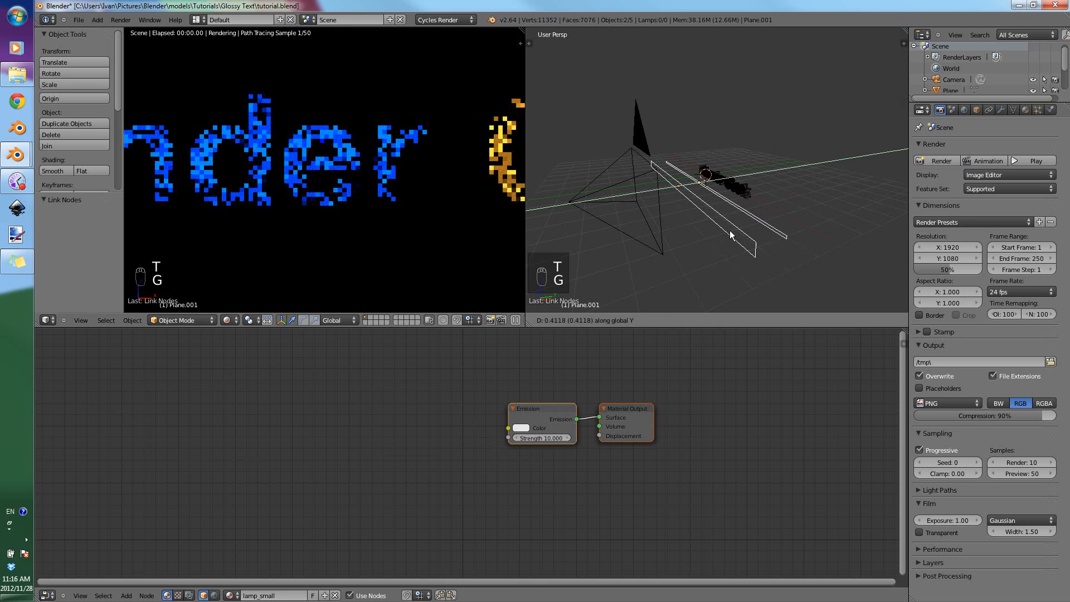
{"action": "left_click", "coordinate": [731, 230]}
{"action": "key", "text": "ctrl+s"}
{"action": "left_click", "coordinate": [731, 231]}
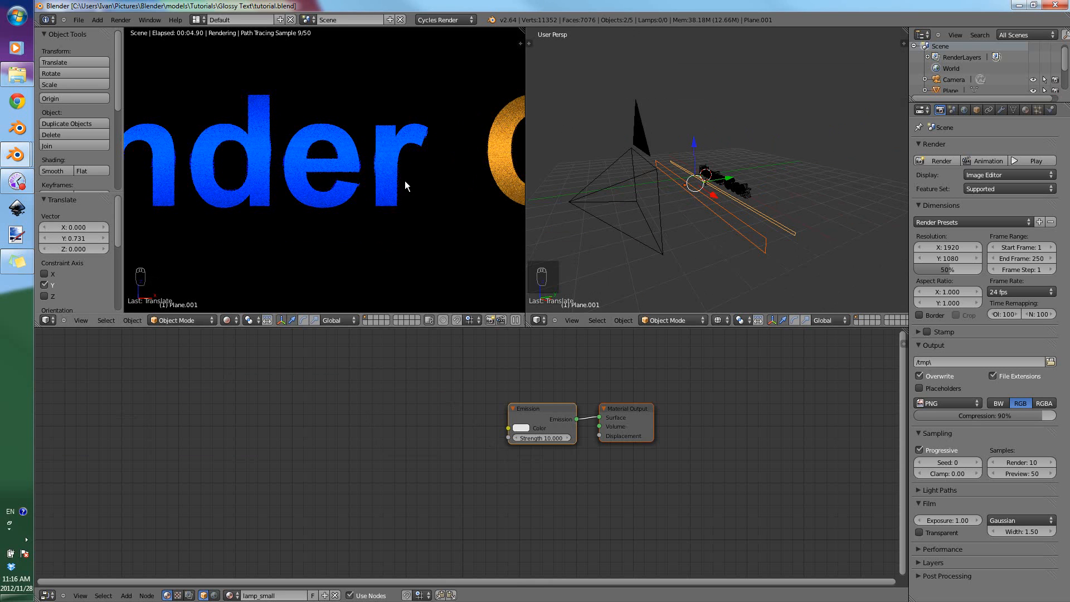
Select the "Blender" text, shift its ColorRamp's white stop slightly closer to the black stop, and save over tutorial.blend.
{"action": "right_click", "coordinate": [262, 163]}
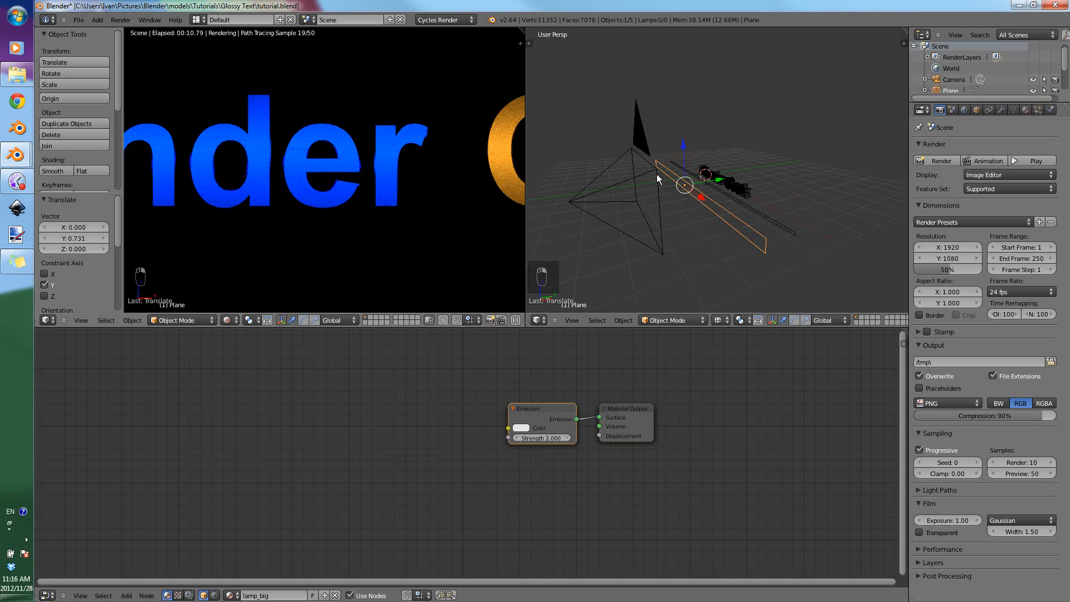
{"action": "right_click", "coordinate": [717, 179]}
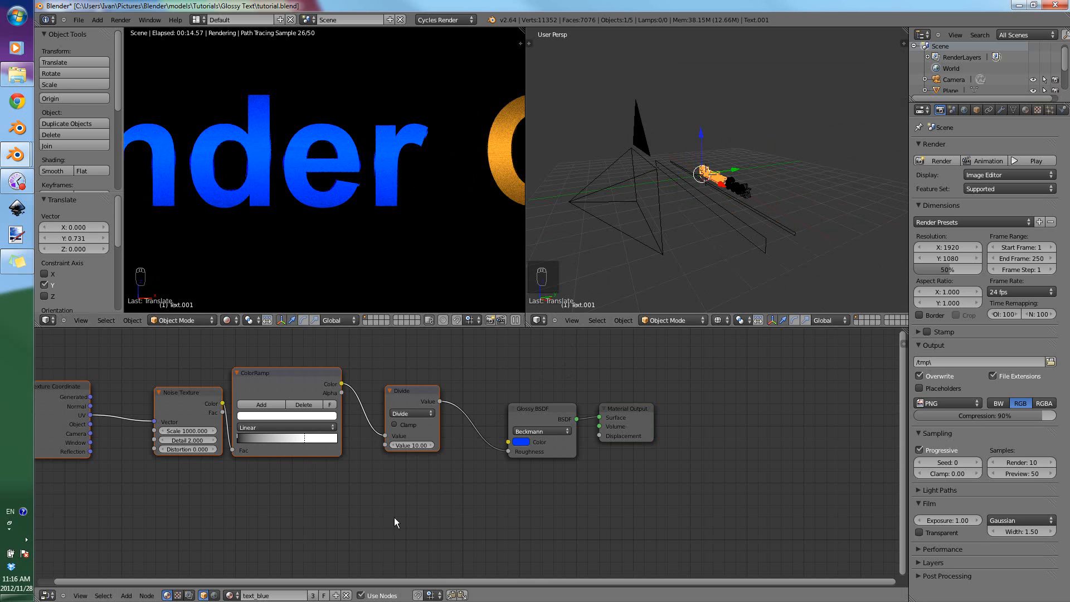
{"action": "left_click", "coordinate": [293, 436]}
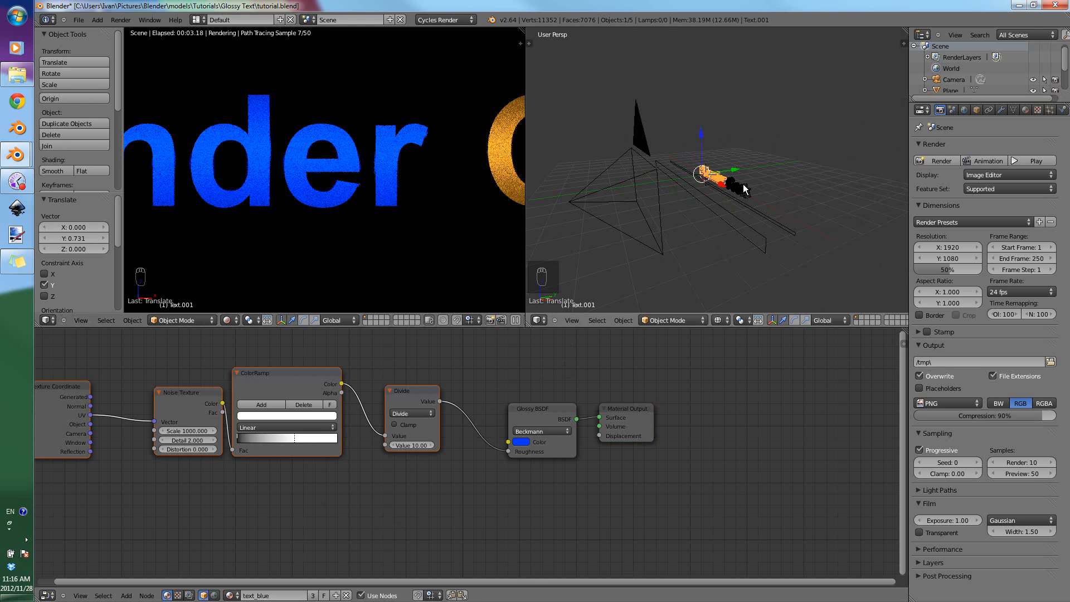
{"action": "key", "text": "ctrl+s"}
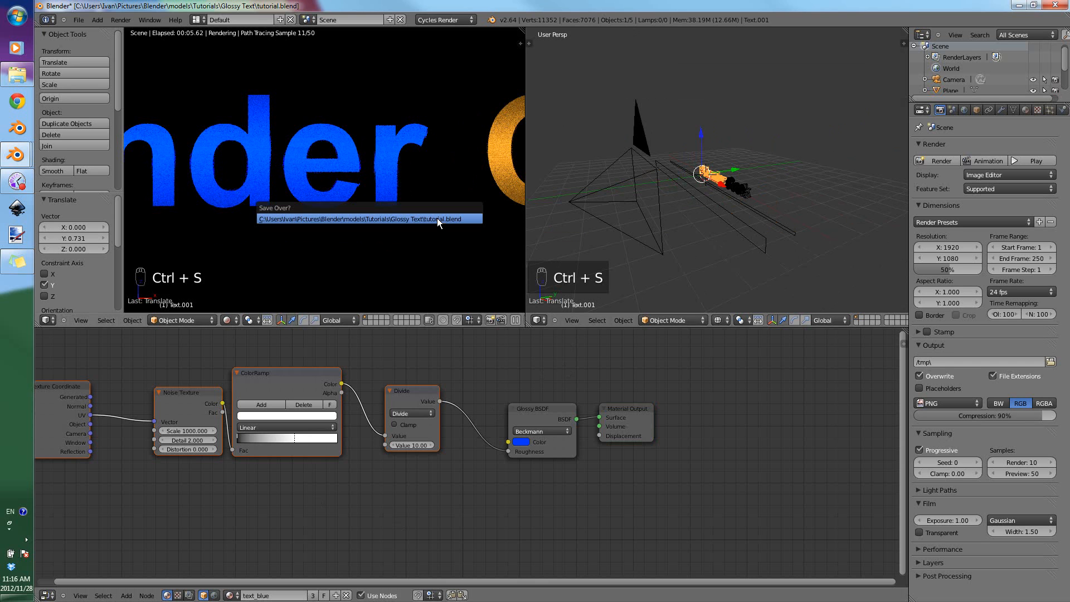
{"action": "left_click", "coordinate": [437, 219]}
Adjust the text_blue Glossy BSDF's Color to a slightly lighter blue and save the file.
{"action": "scroll", "coordinate": [448, 230], "scroll_direction": "down", "scroll_amount": 3}
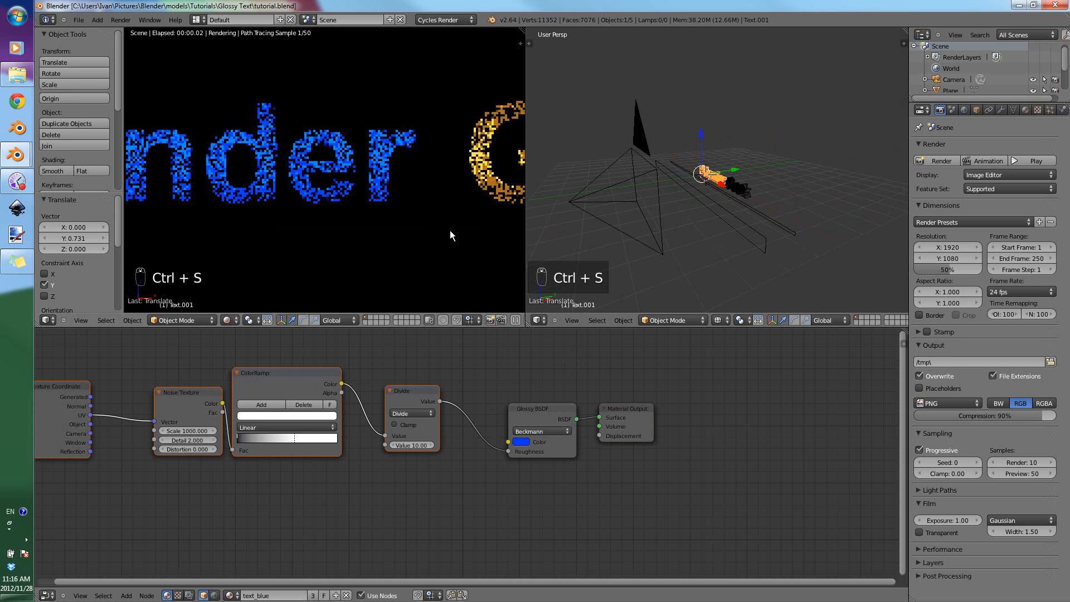
{"action": "scroll", "coordinate": [453, 239], "scroll_direction": "down", "scroll_amount": 2}
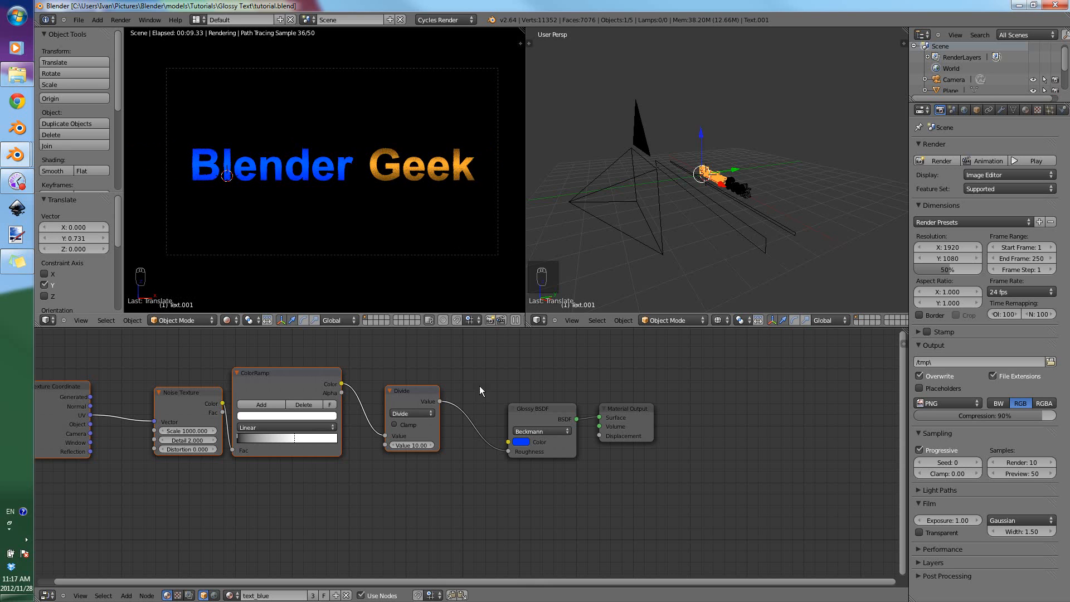
{"action": "left_click", "coordinate": [522, 443]}
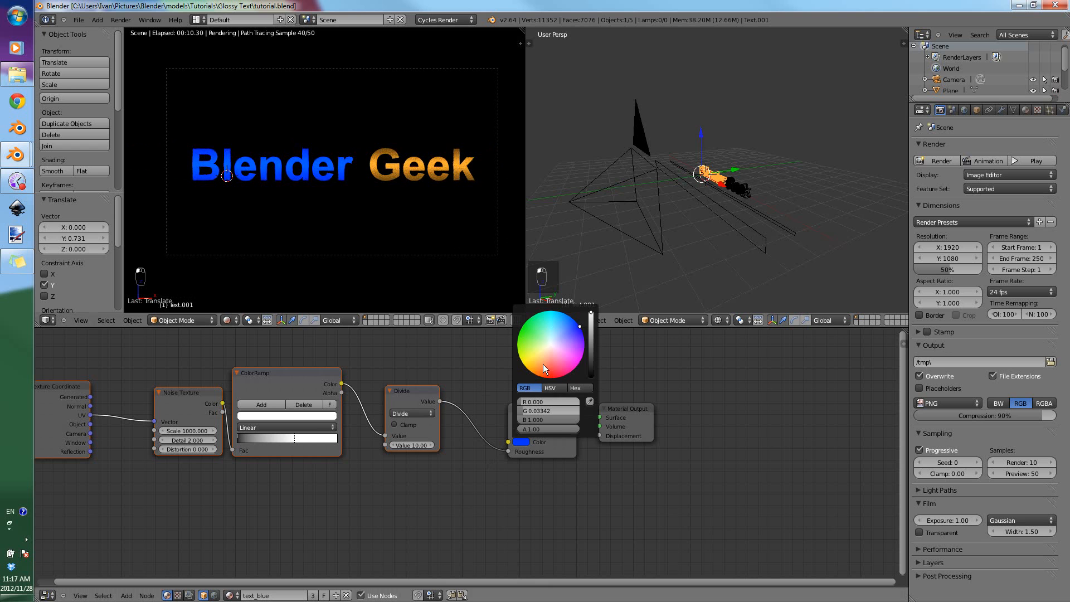
{"action": "left_click", "coordinate": [575, 323]}
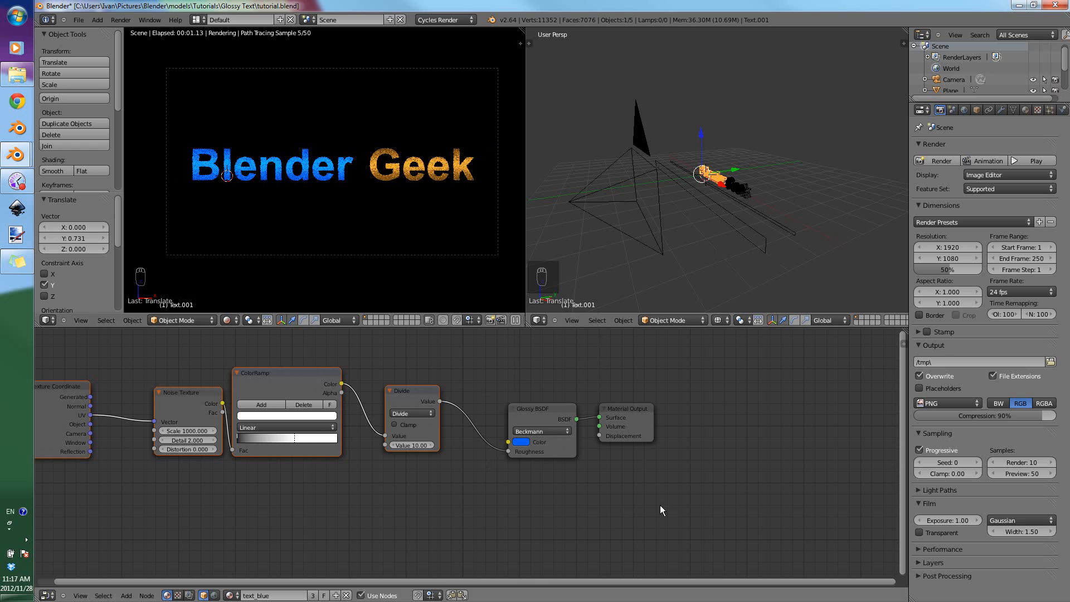
{"action": "left_click", "coordinate": [526, 444]}
{"action": "left_click", "coordinate": [580, 327]}
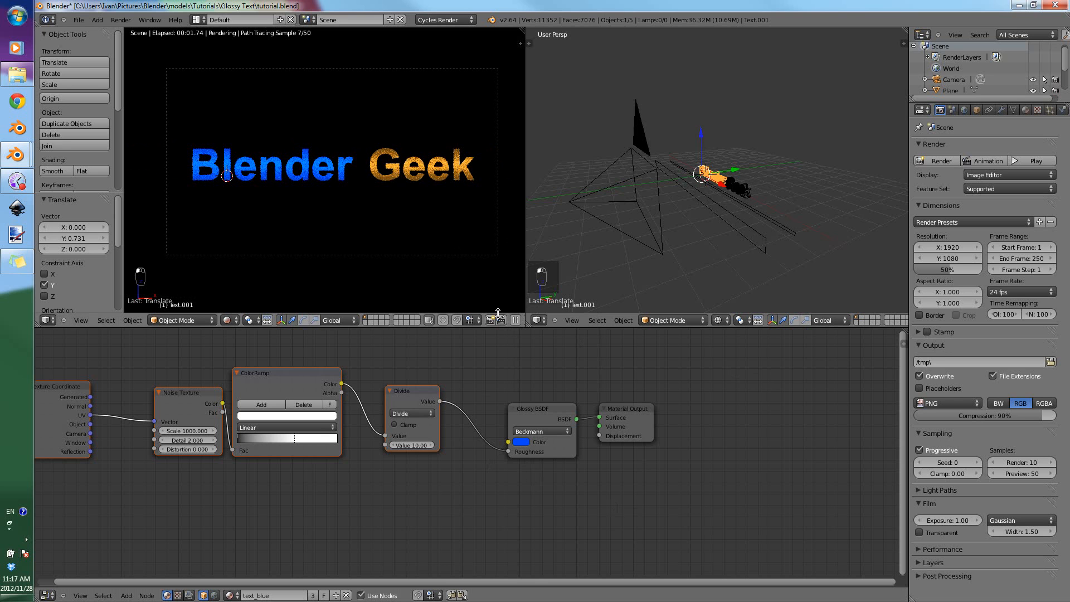
{"action": "key", "text": "ctrl+s"}
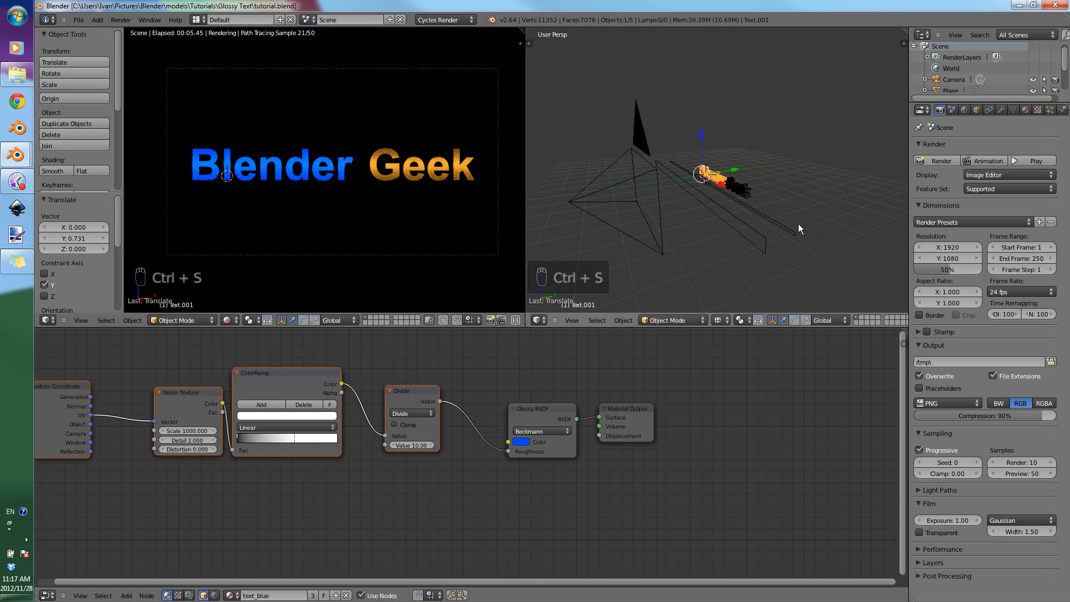
{"action": "right_click", "coordinate": [730, 185]}
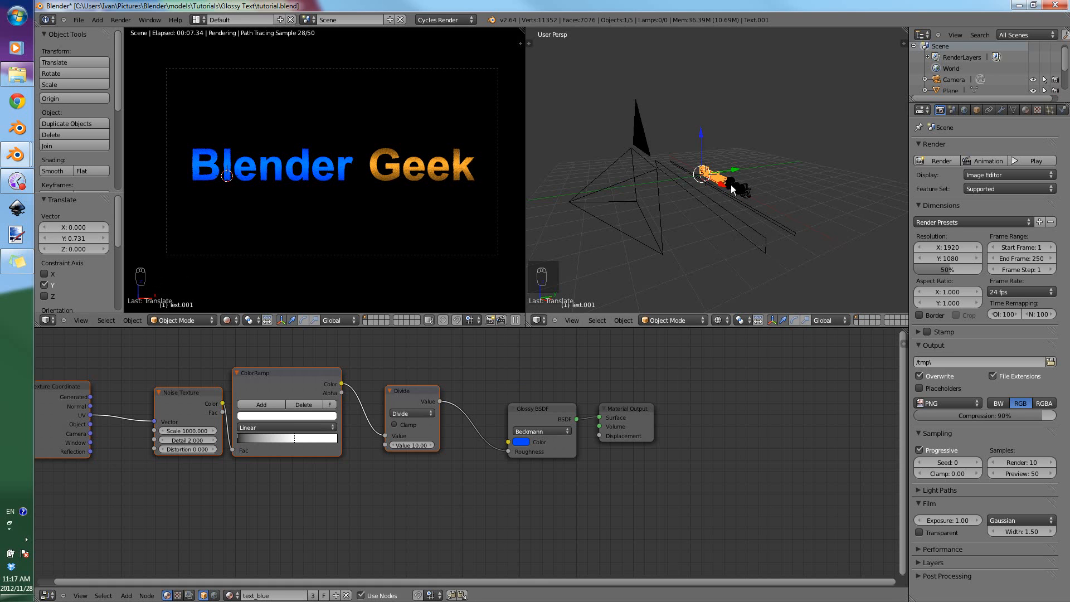
{"action": "middle_click_drag", "start_coordinate": [748, 191], "coordinate": [764, 212]}
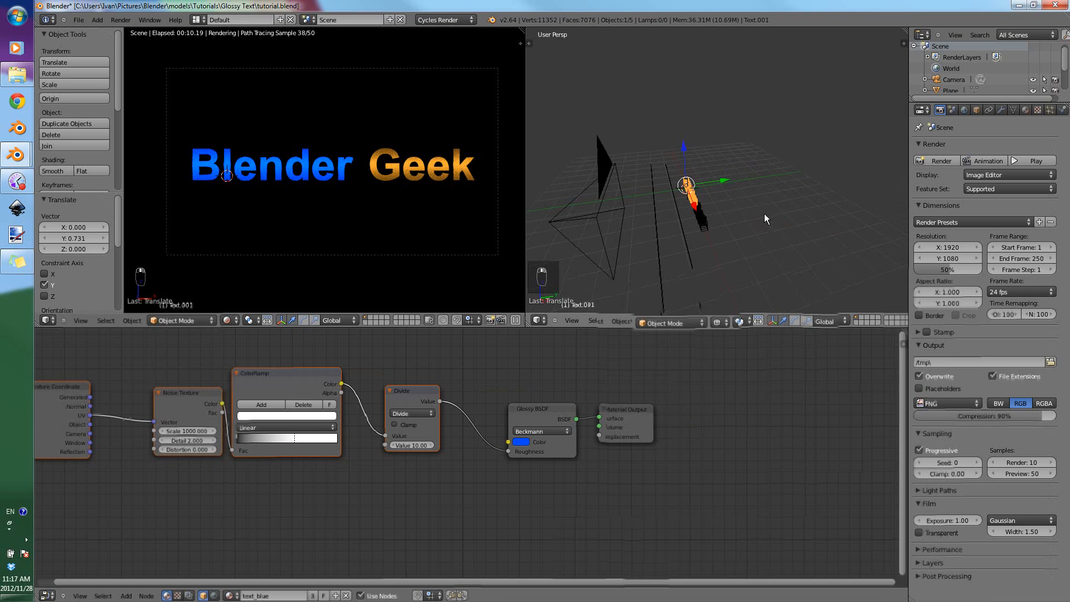
{"action": "right_click", "coordinate": [704, 221]}
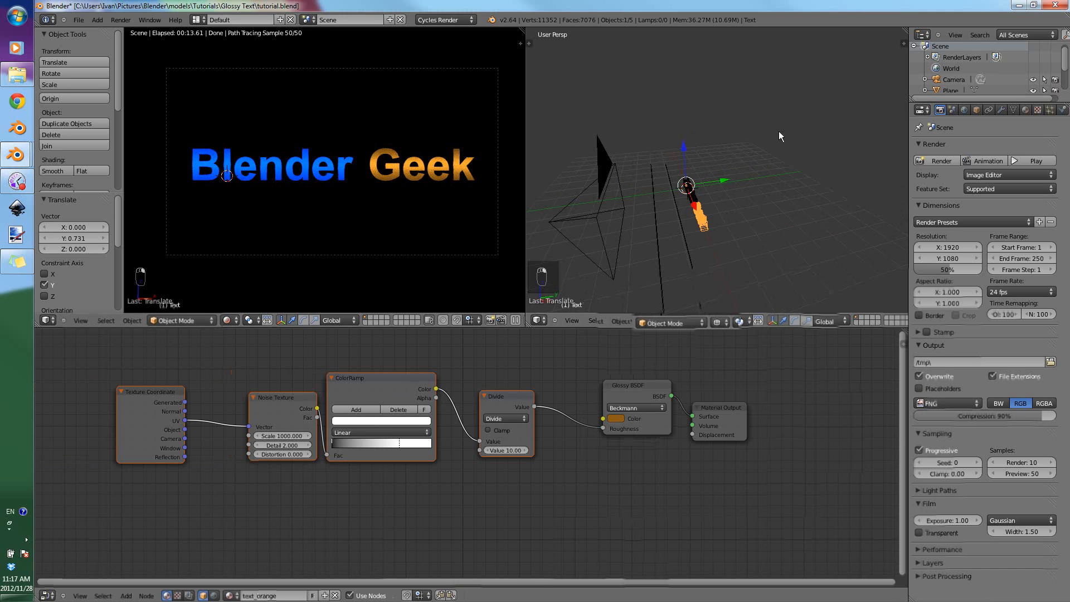
{"action": "middle_click_drag", "start_coordinate": [710, 241], "coordinate": [680, 189]}
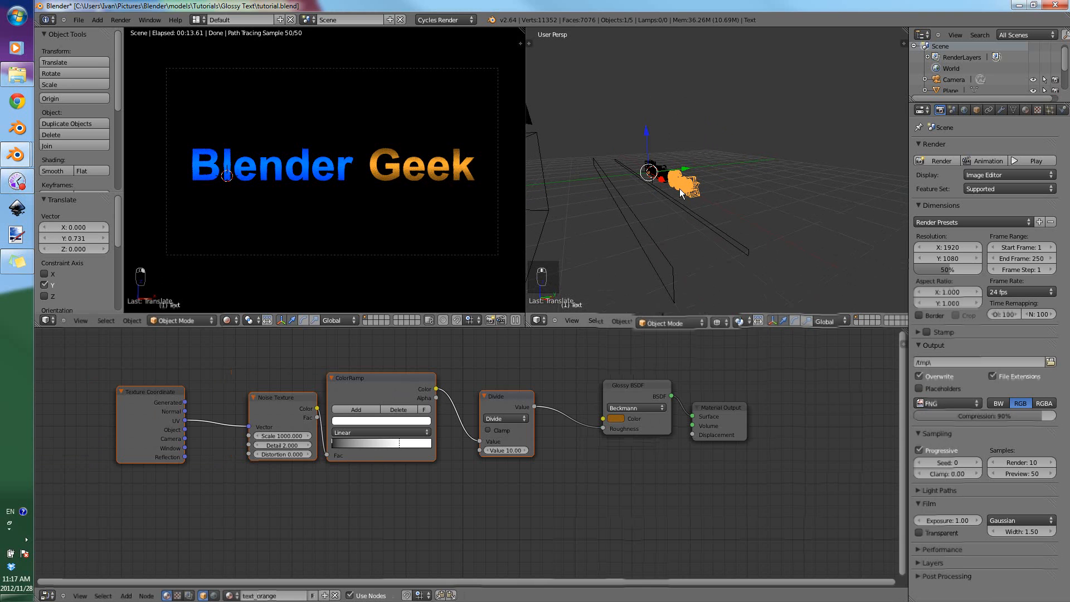
{"action": "right_click", "coordinate": [653, 173]}
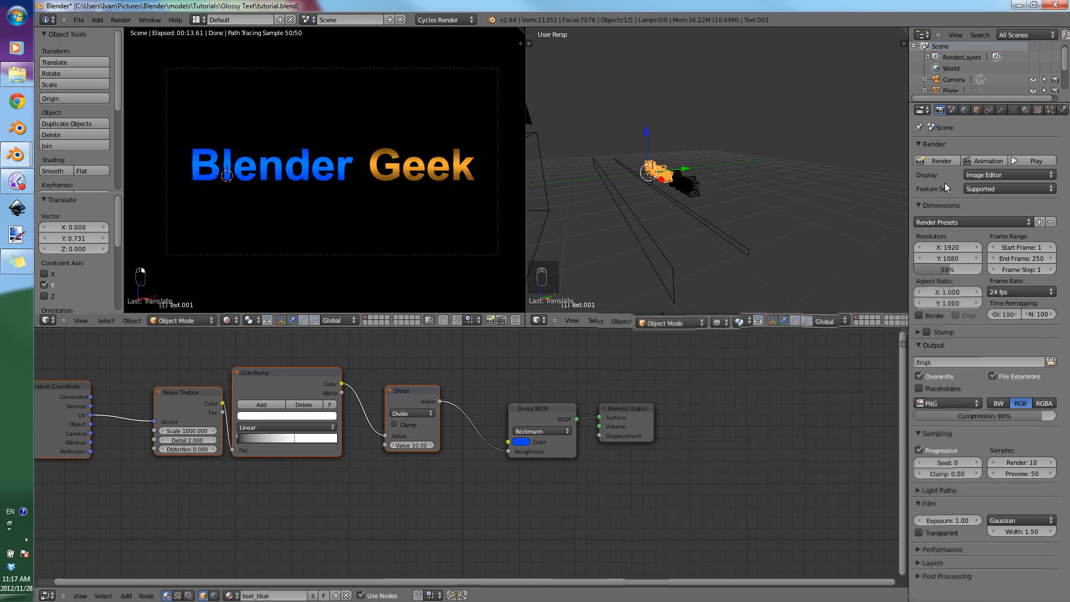
Rename the existing render layer to "Blender" and restrict it to scene layer 1.
{"action": "left_click", "coordinate": [925, 565]}
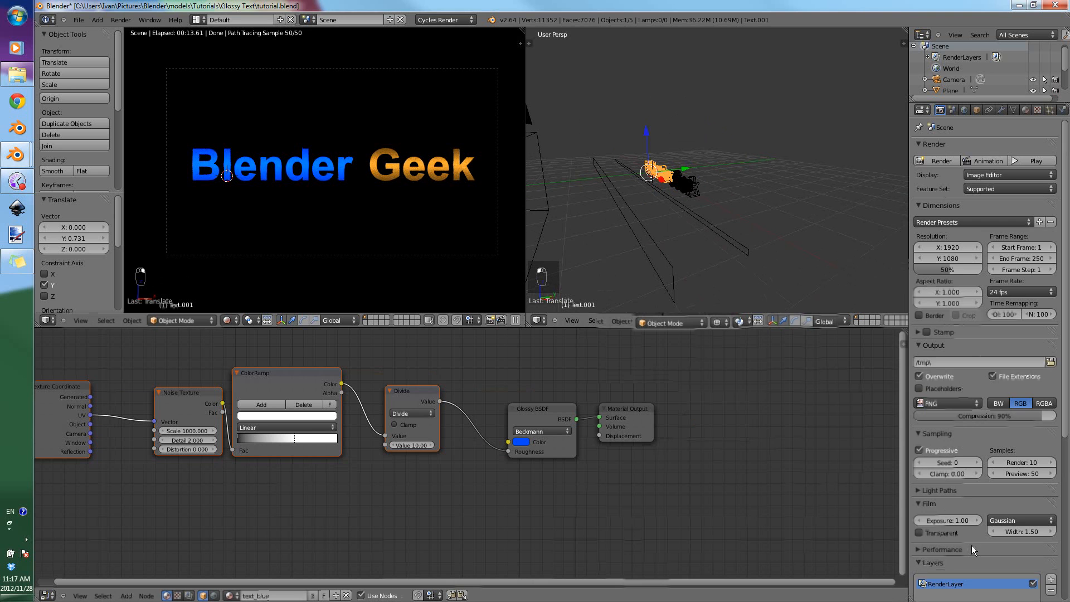
{"action": "scroll", "coordinate": [972, 545], "scroll_direction": "down", "scroll_amount": 10}
{"action": "left_click", "coordinate": [990, 392]}
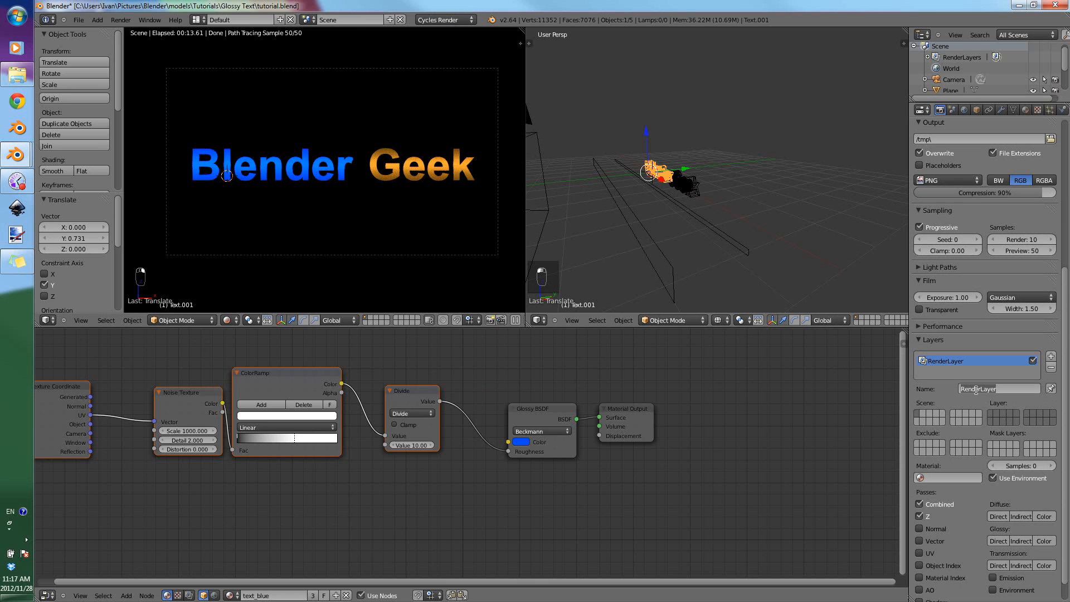
{"action": "type", "text": "Blender"}
{"action": "key", "text": "Return"}
{"action": "left_click", "coordinate": [988, 413]}
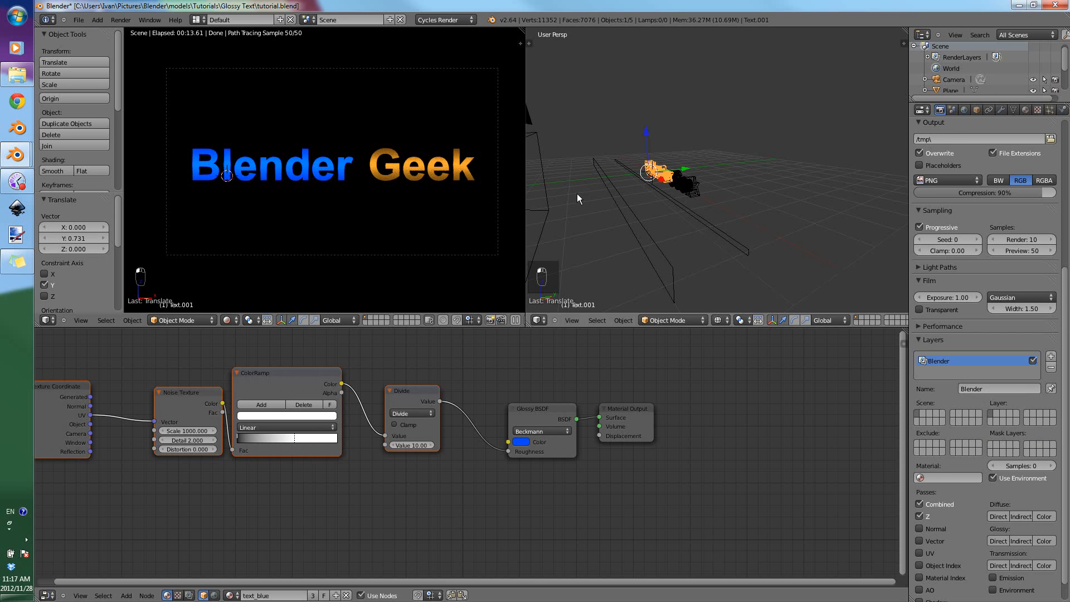
Move the "Geek" text object to scene layer 11.
{"action": "right_click", "coordinate": [690, 183]}
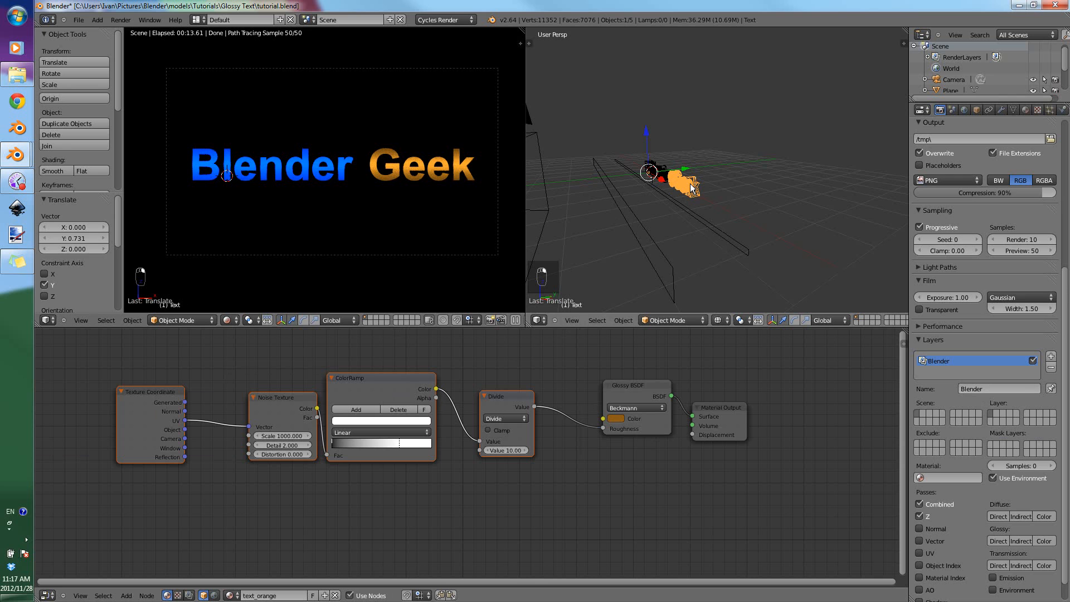
{"action": "key", "text": "m"}
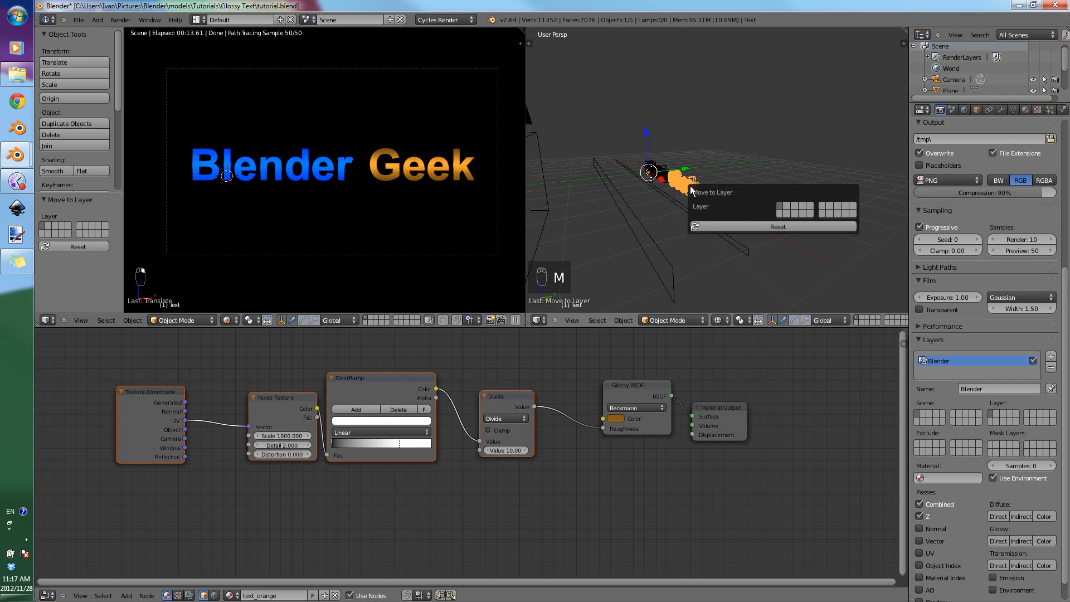
{"action": "left_click", "coordinate": [779, 215]}
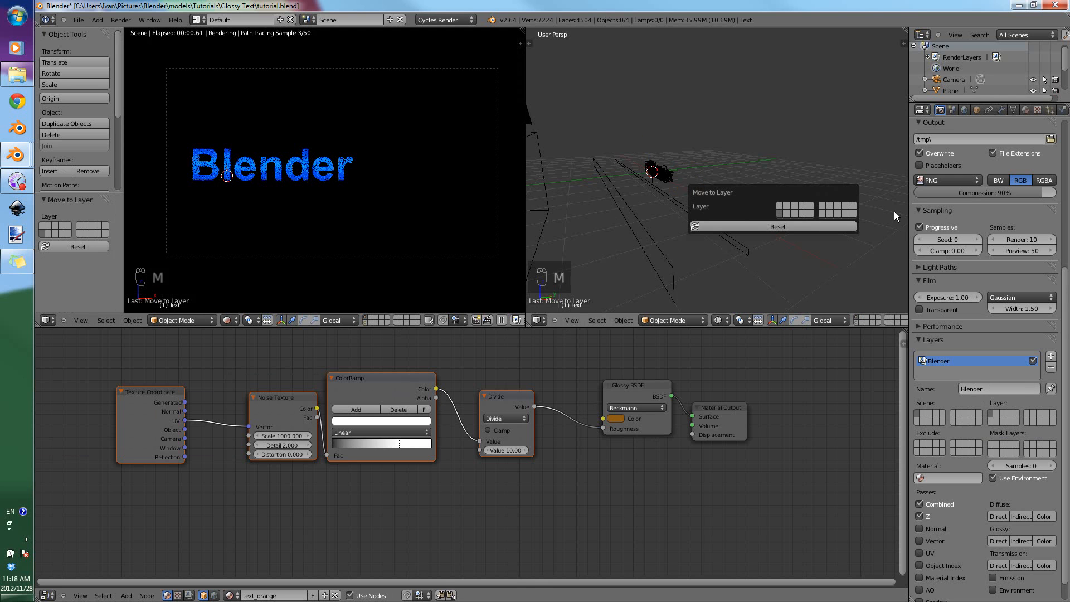
Add a second render layer named "Geek" and restrict it to scene layer 11.
{"action": "left_click", "coordinate": [1051, 359]}
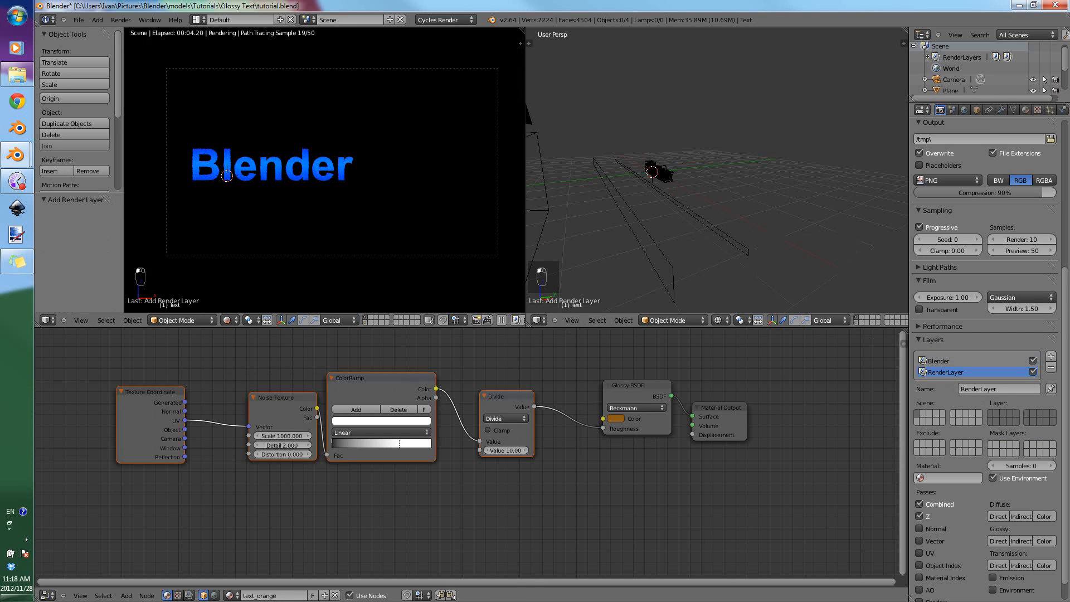
{"action": "left_click", "coordinate": [1001, 390]}
{"action": "type", "text": "Geek"}
{"action": "key", "text": "Return"}
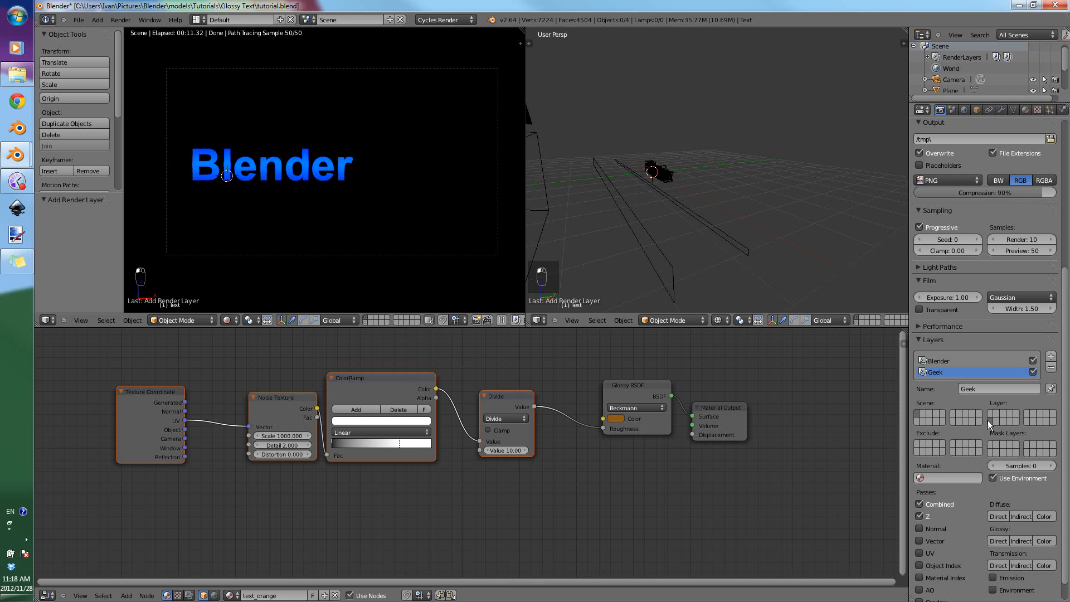
Display scene layer 11 on its own, return to layer 1, and save over tutorial.blend.
{"action": "left_click", "coordinate": [857, 323]}
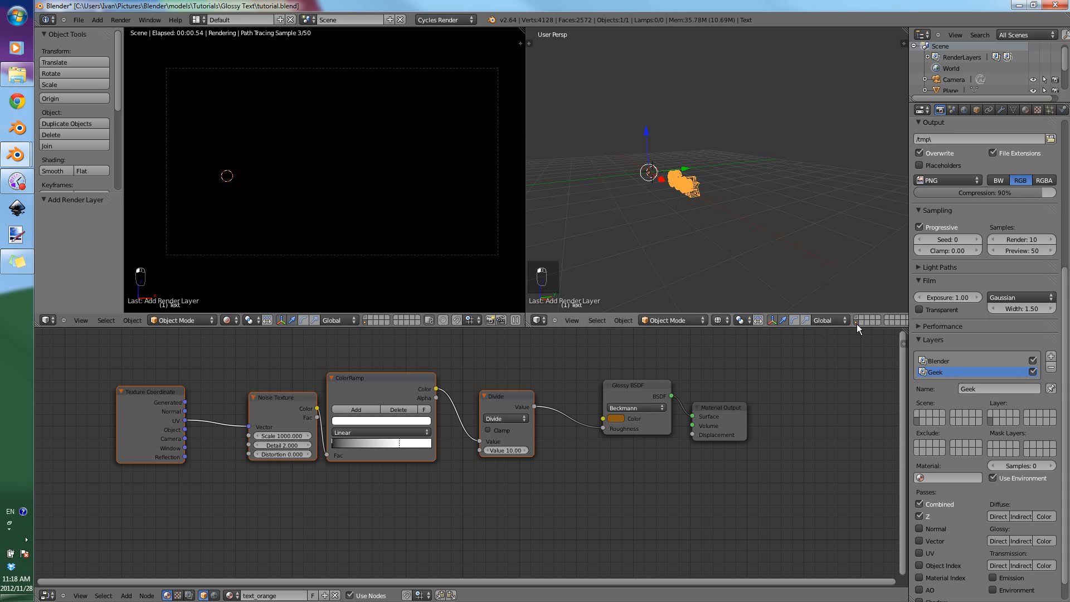
{"action": "left_click", "coordinate": [857, 319]}
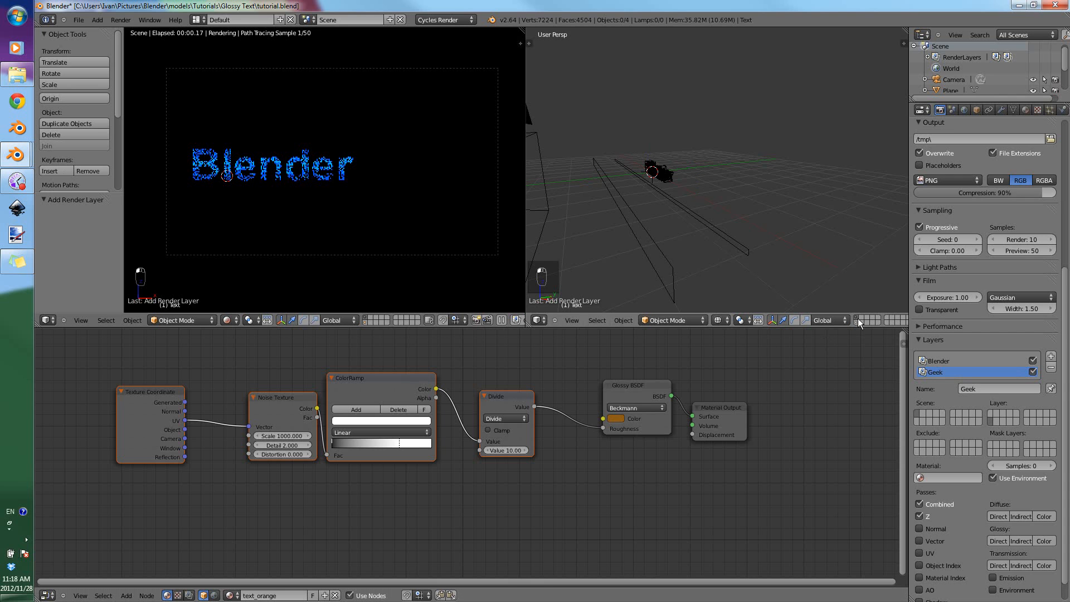
{"action": "key", "text": "ctrl+s"}
{"action": "left_click", "coordinate": [775, 283]}
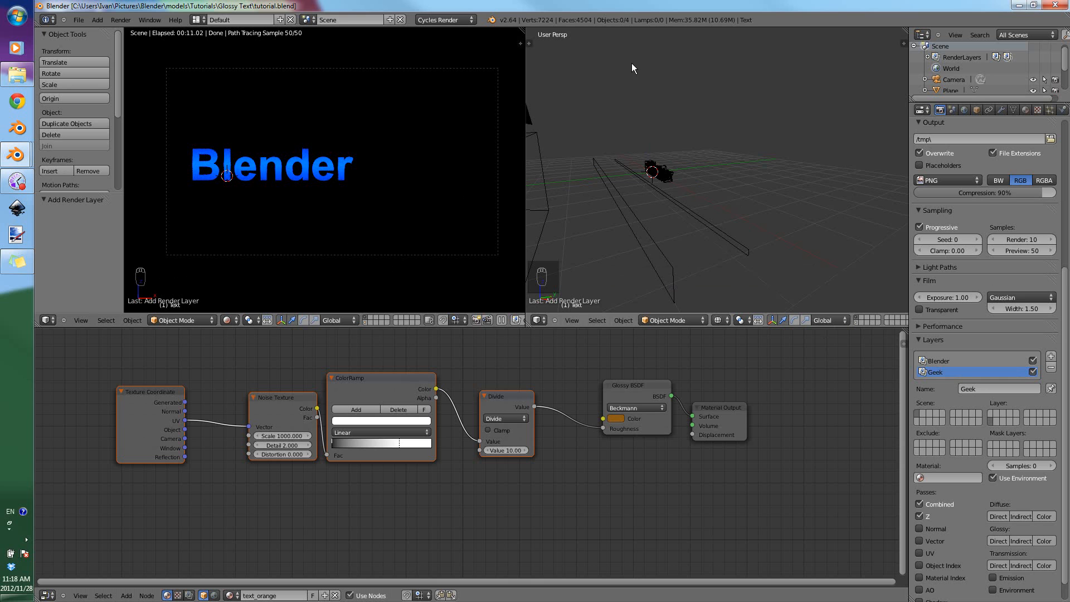
Enable the Transparent film option and display scene layer 11 together with layer 1.
{"action": "left_click", "coordinate": [919, 310]}
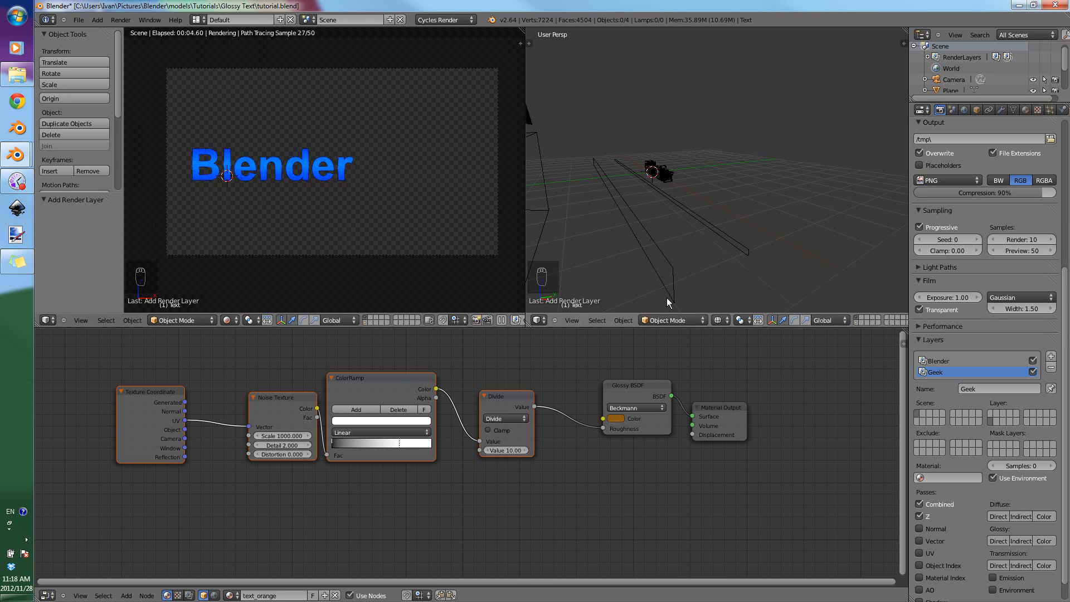
{"action": "left_click", "coordinate": [857, 322], "text": "shift"}
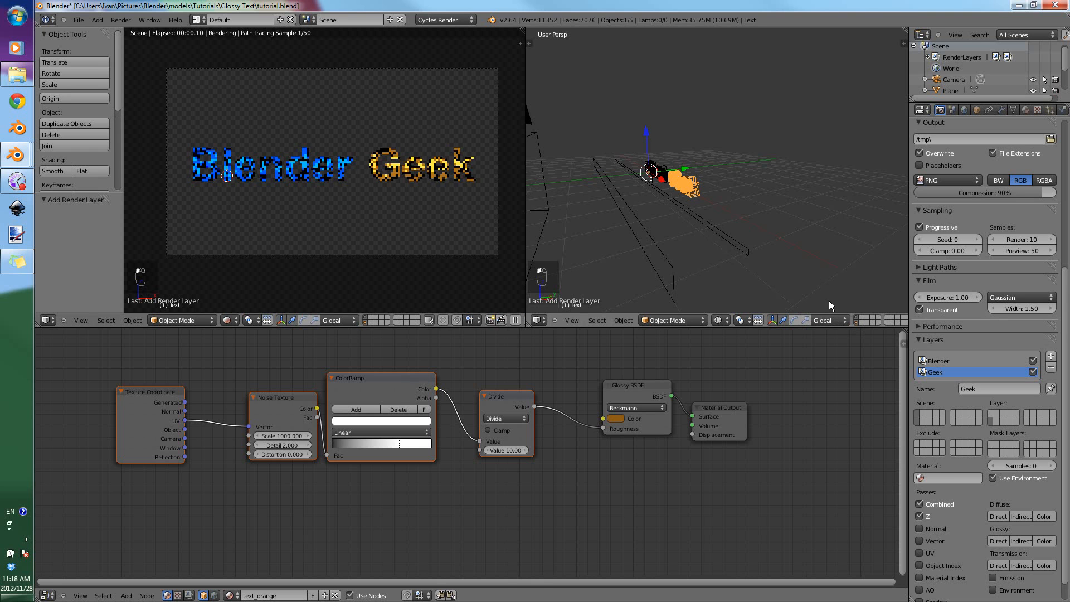
Toggle scene layer 1 off and back on, and save over tutorial.blend.
{"action": "key", "text": "ctrl+s"}
{"action": "left_click", "coordinate": [804, 268]}
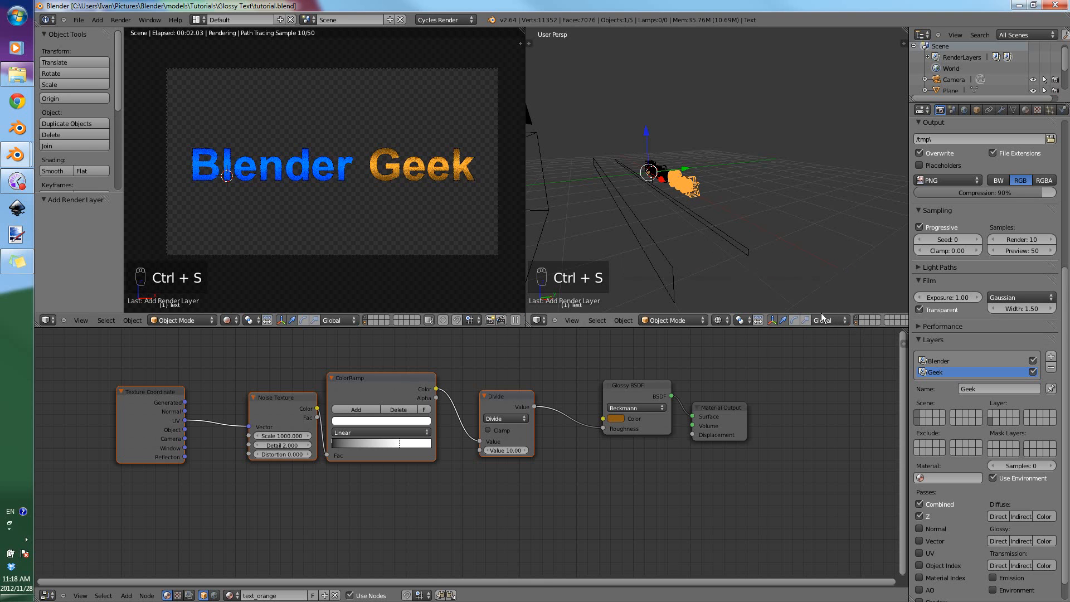
{"action": "left_click", "coordinate": [857, 319], "text": "shift"}
{"action": "left_click", "coordinate": [856, 323], "text": "shift"}
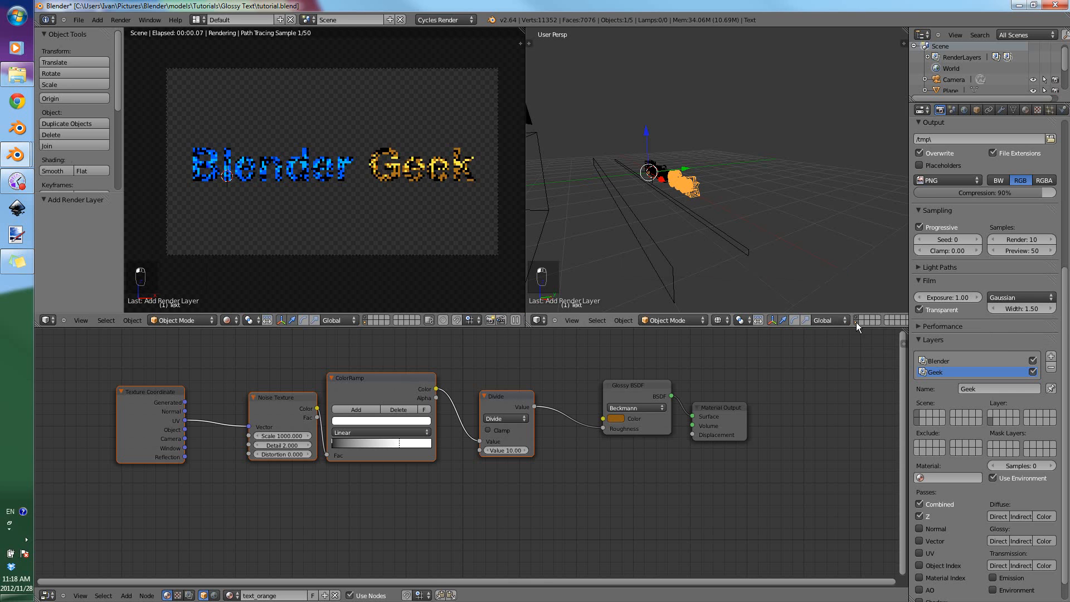
{"action": "key", "text": "ctrl+s"}
{"action": "left_click", "coordinate": [790, 211]}
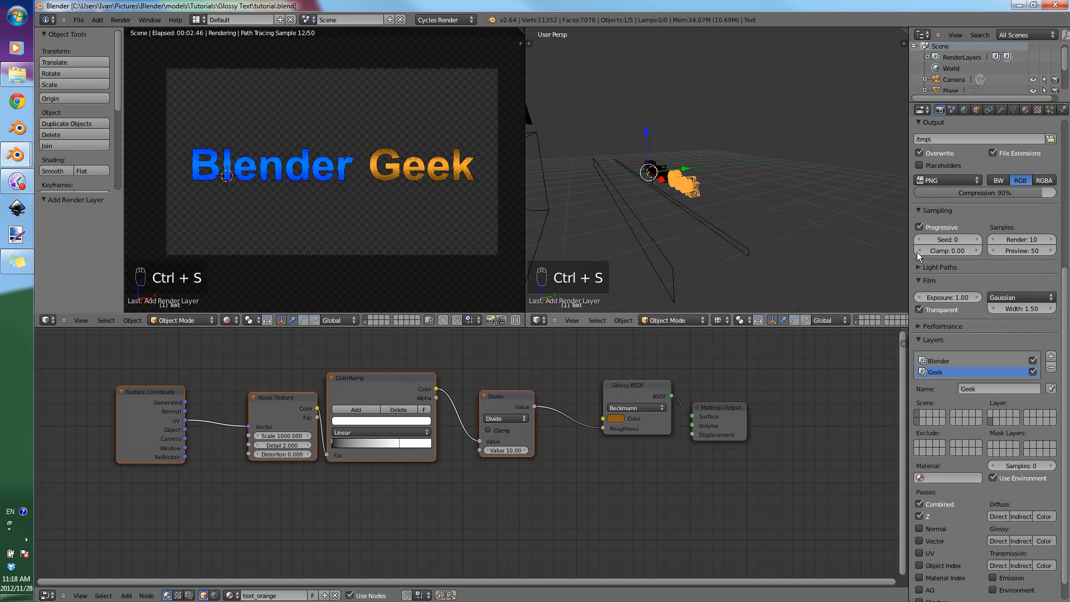
Set the render resolution scale to 100% and the preview samples to 200, and save over tutorial.blend.
{"action": "middle_click_drag", "start_coordinate": [980, 245], "coordinate": [997, 481]}
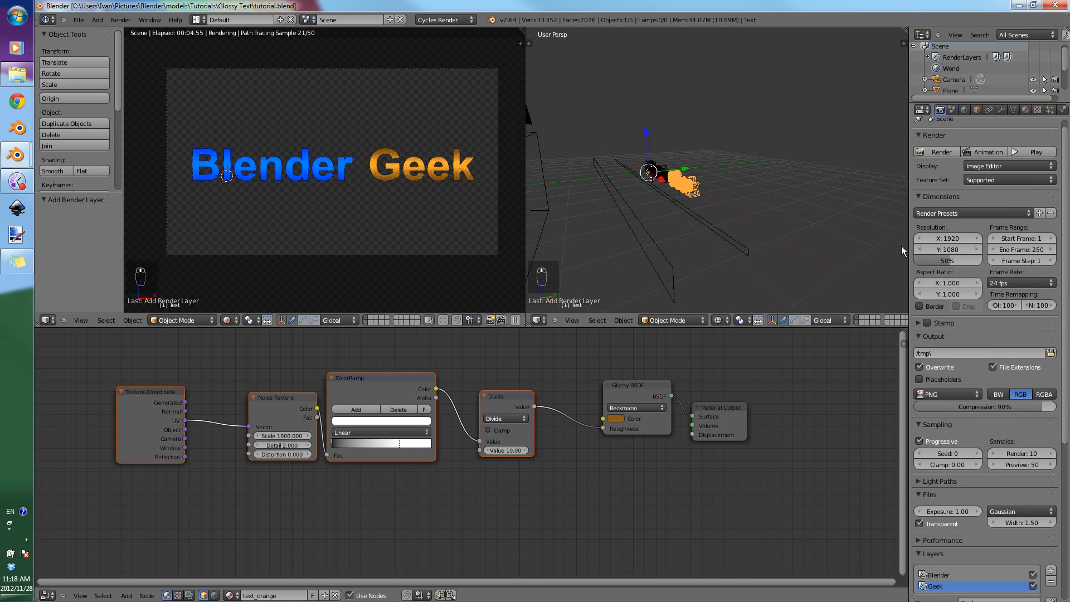
{"action": "left_click_drag", "start_coordinate": [946, 261], "coordinate": [1014, 263]}
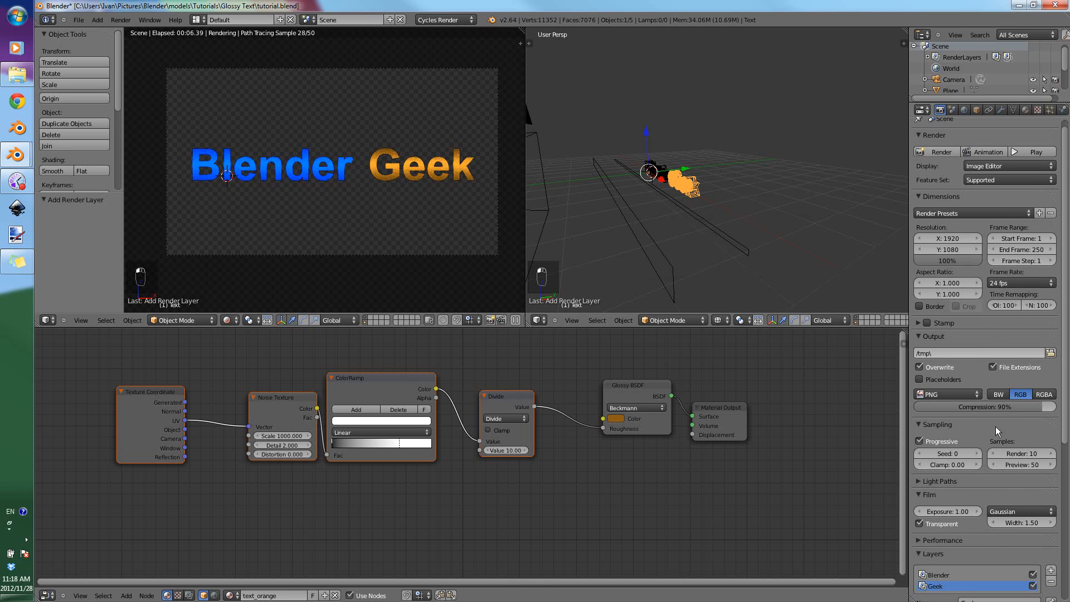
{"action": "scroll", "coordinate": [959, 361], "scroll_direction": "down", "scroll_amount": 4}
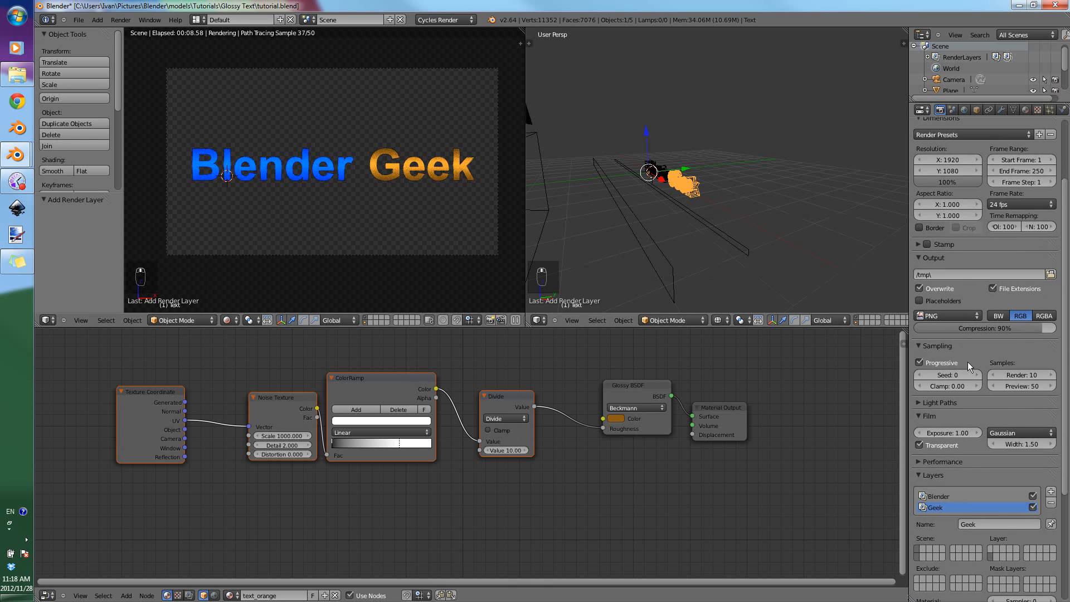
{"action": "left_click", "coordinate": [1038, 384]}
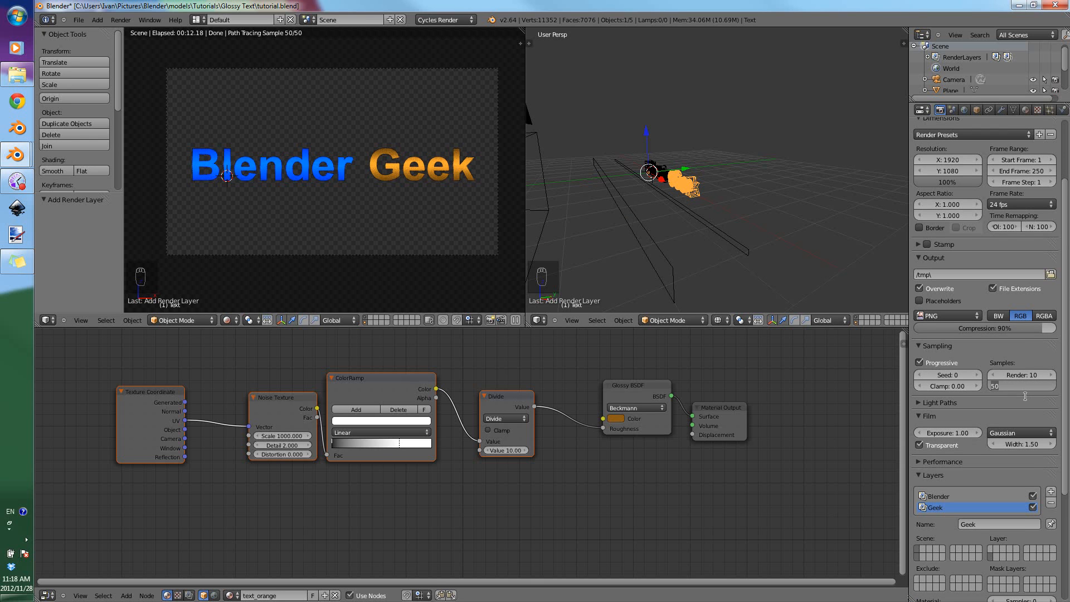
{"action": "type", "text": "200"}
{"action": "key", "text": "Return"}
{"action": "key", "text": "ctrl+s"}
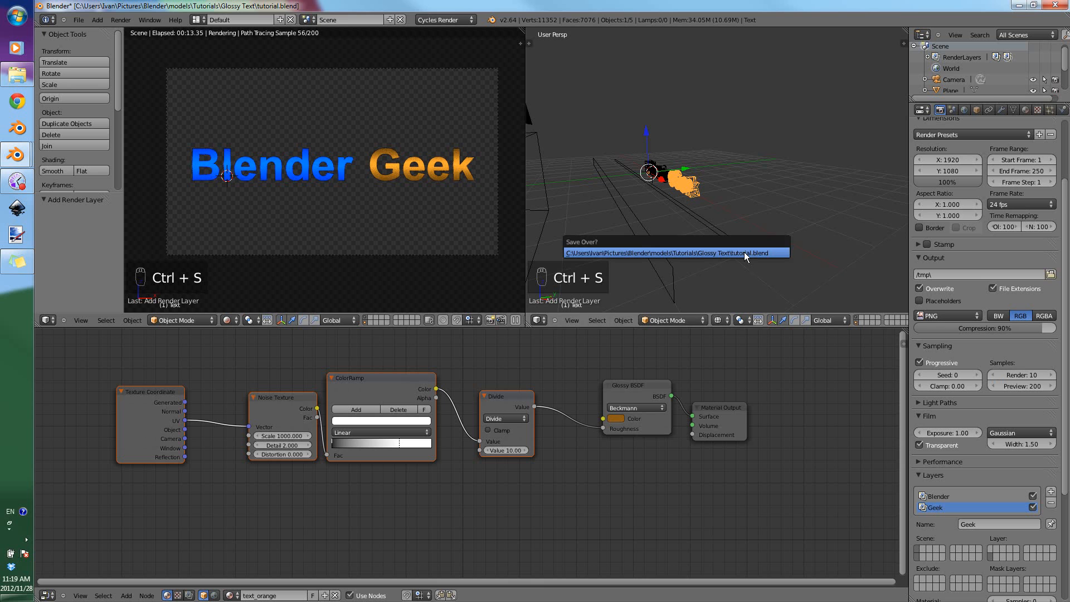
{"action": "left_click", "coordinate": [746, 254]}
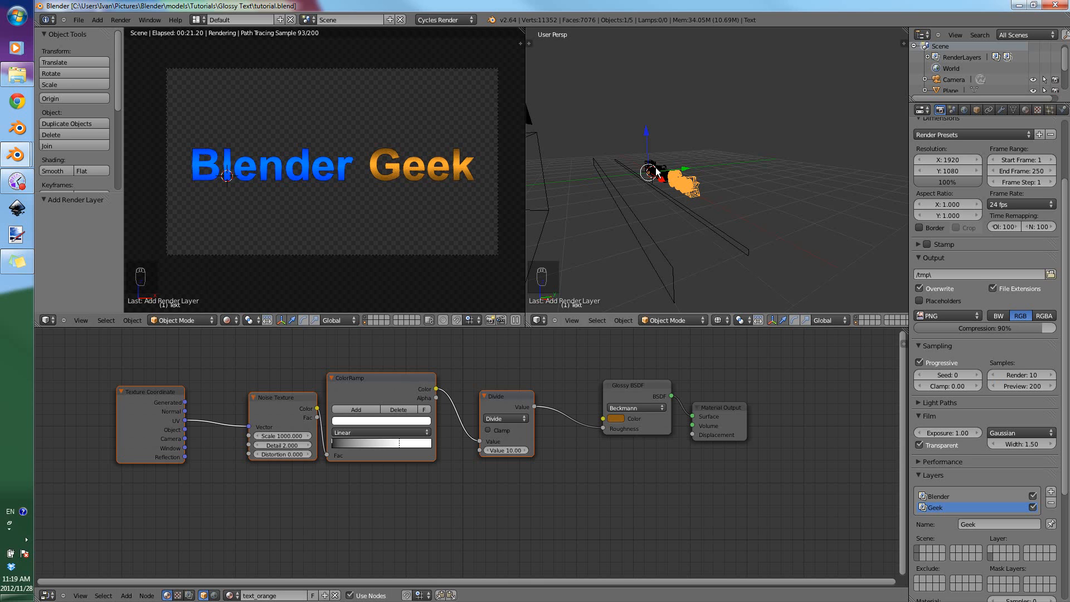
Render the scene as a still image and look over the rendered words.
{"action": "key", "text": "F12"}
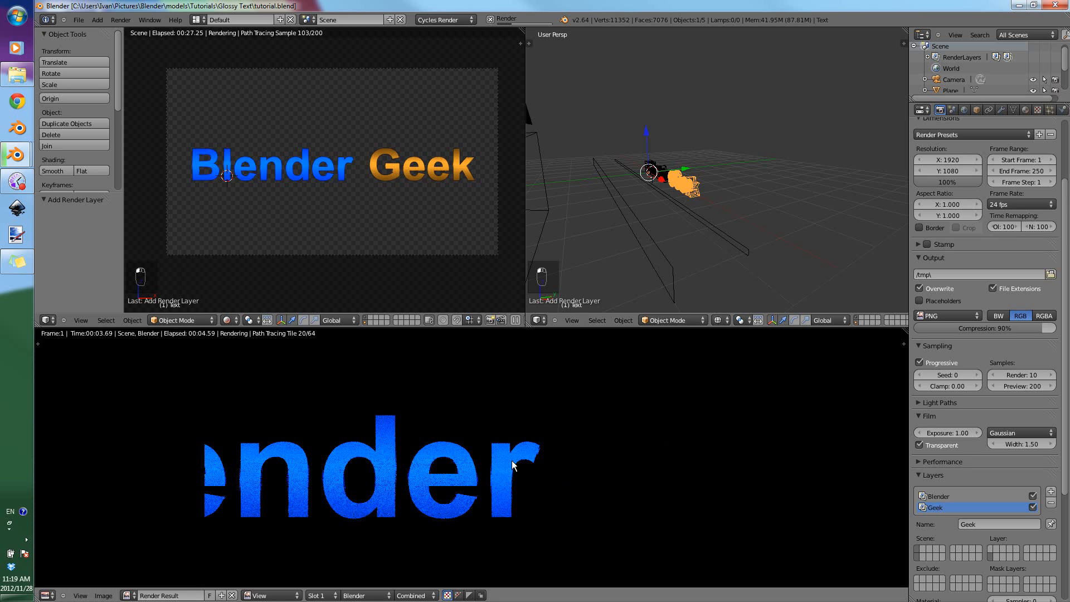
{"action": "scroll", "coordinate": [513, 465], "scroll_direction": "down", "scroll_amount": 1}
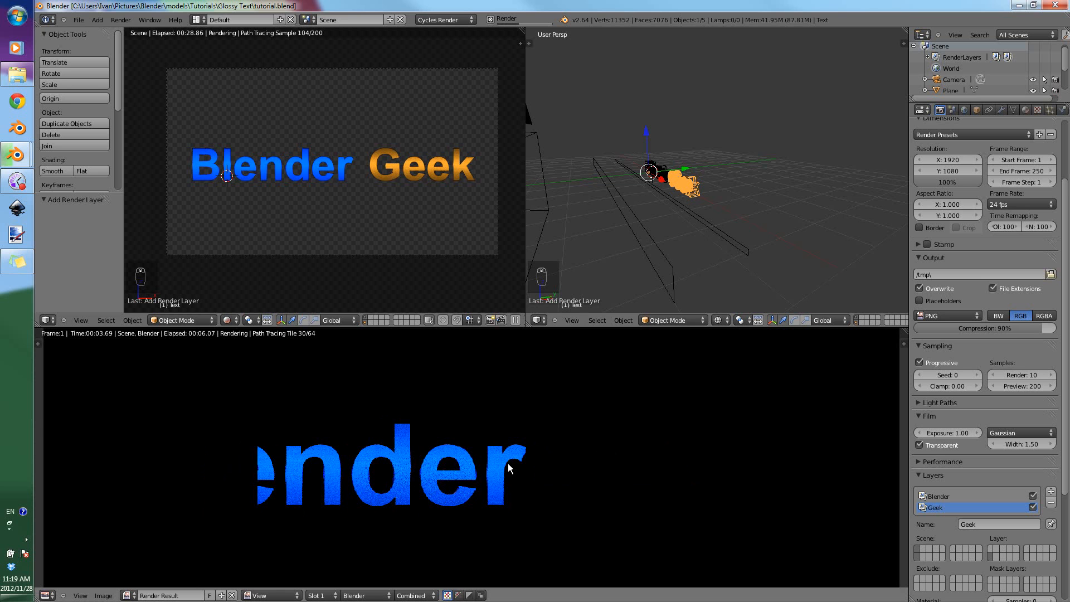
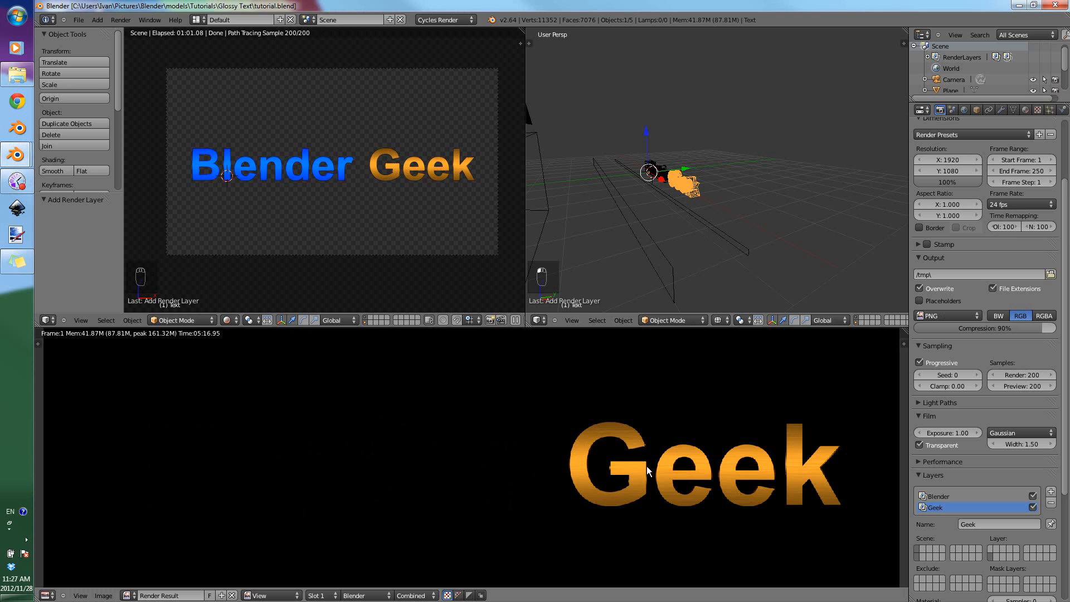
{"action": "scroll", "coordinate": [557, 471], "scroll_direction": "up", "scroll_amount": 1}
Turn the user-perspective 3D view into a UV/Image Editor and show the render result in it, with the node editor restored.
{"action": "left_click", "coordinate": [538, 320]}
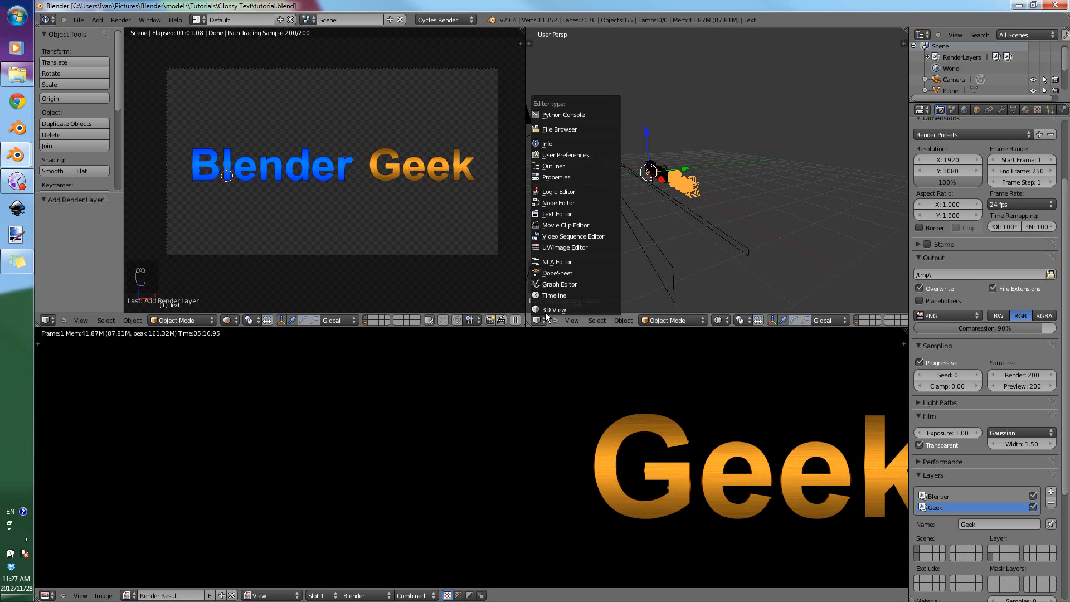
{"action": "left_click", "coordinate": [556, 248]}
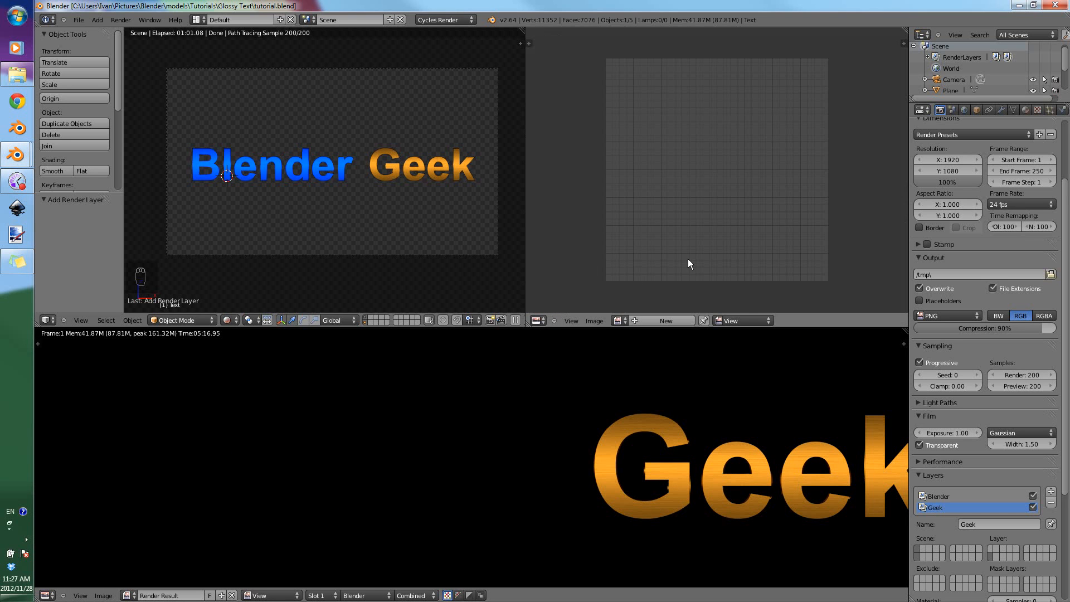
{"action": "key", "text": "F11"}
{"action": "key", "text": "F11"}
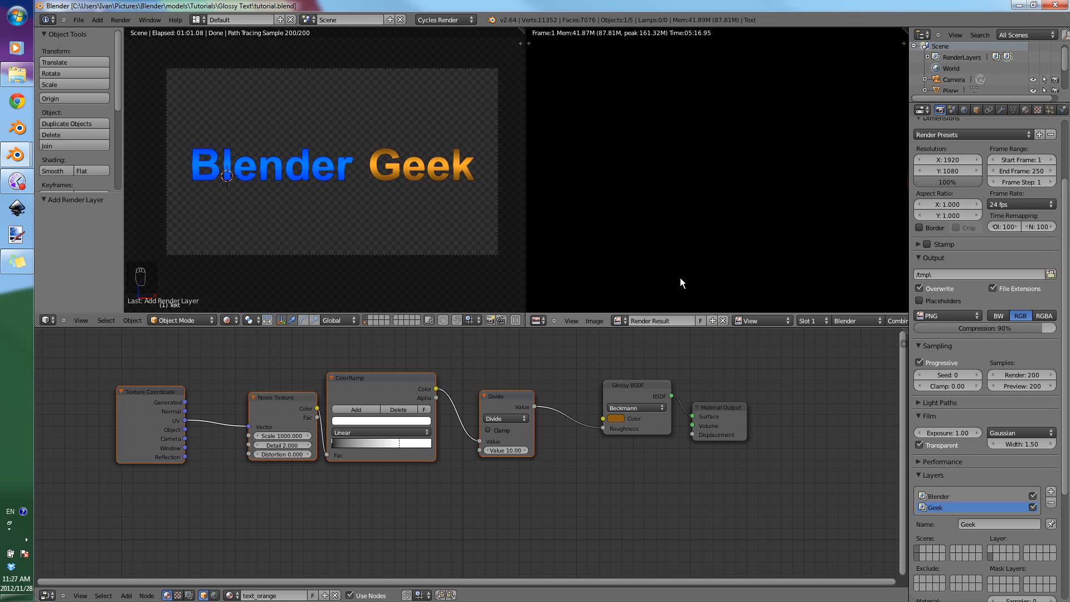
{"action": "scroll", "coordinate": [726, 246], "scroll_direction": "down", "scroll_amount": 5}
{"action": "scroll", "coordinate": [724, 253], "scroll_direction": "up", "scroll_amount": 3}
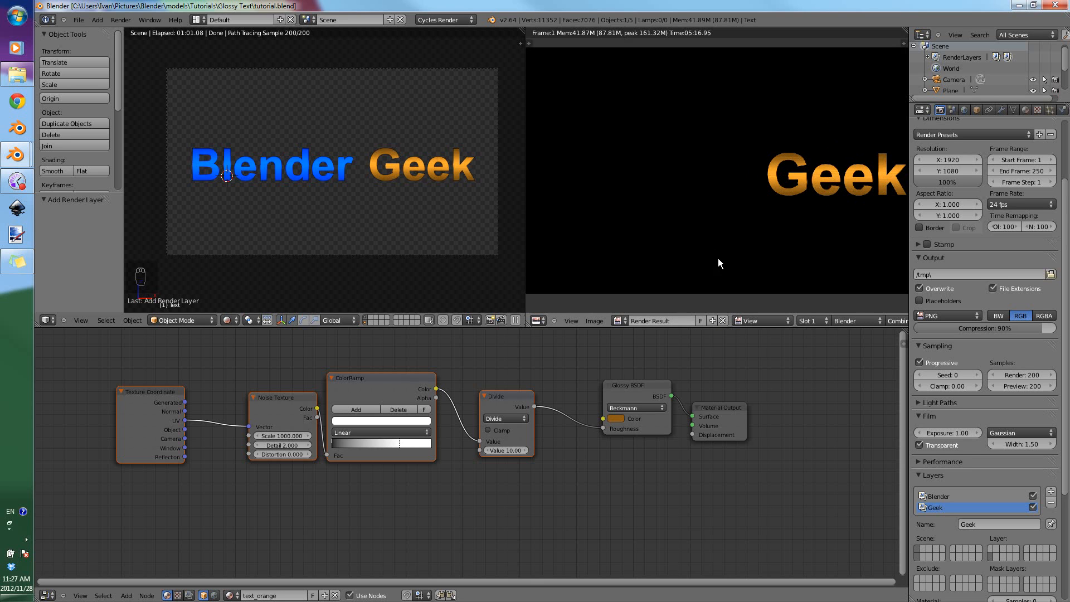
Switch the node editor to compositing nodes and enable Use Nodes and Auto Render.
{"action": "left_click", "coordinate": [49, 596]}
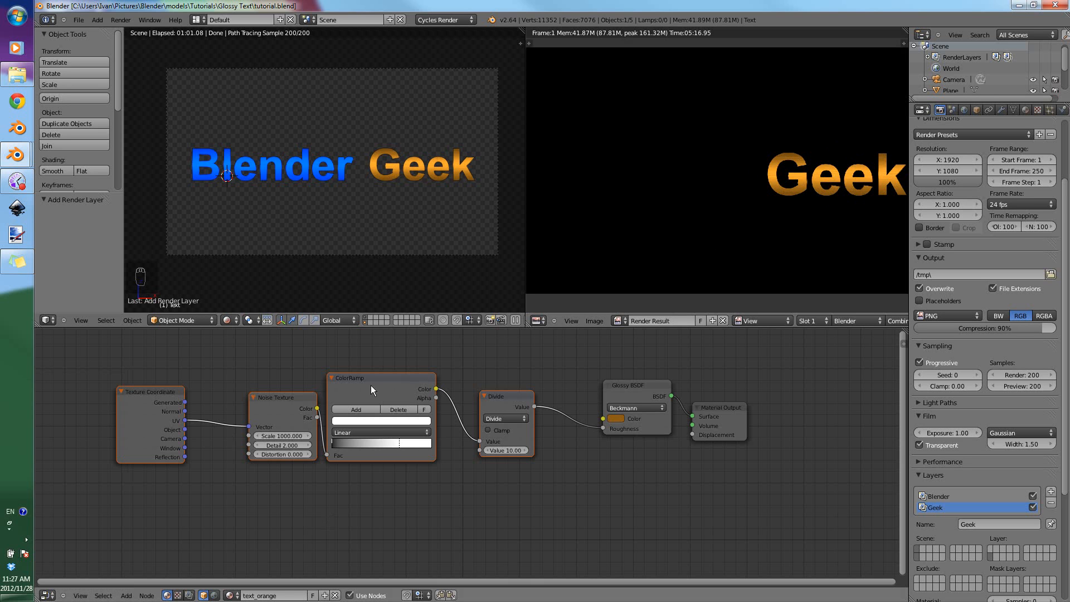
{"action": "left_click", "coordinate": [189, 595]}
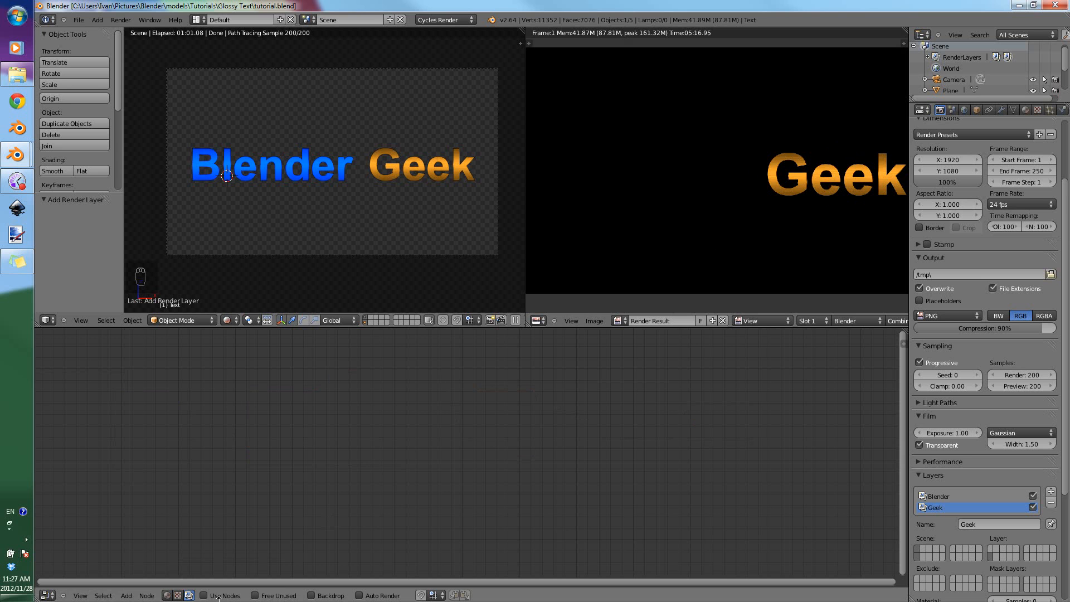
{"action": "left_click", "coordinate": [218, 597]}
{"action": "left_click", "coordinate": [359, 595]}
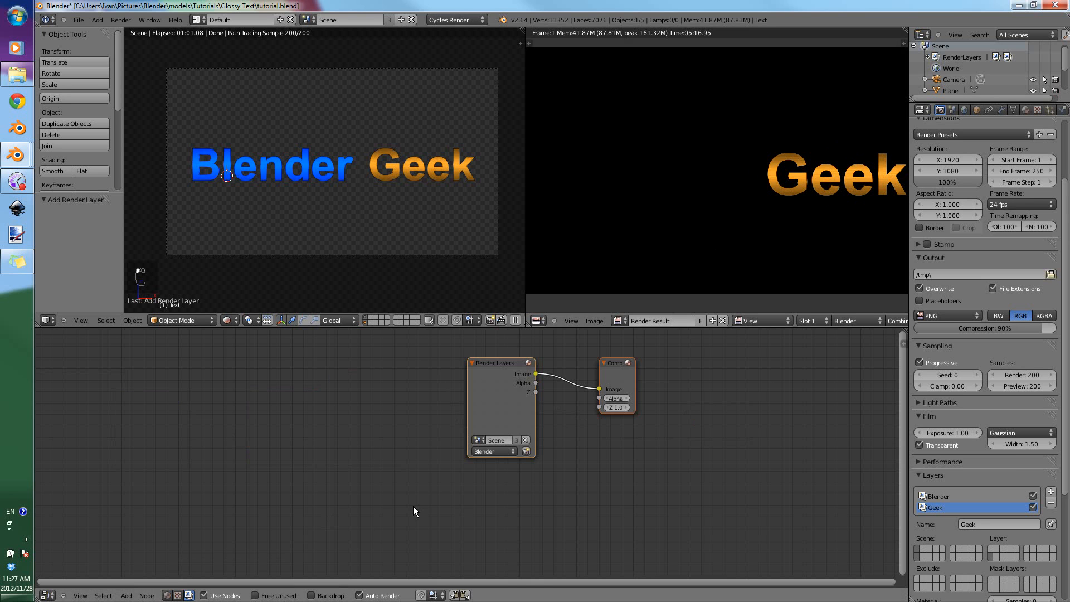
Spread the Render Layers and Composite nodes apart to leave room between them.
{"action": "left_click_drag", "start_coordinate": [468, 396], "coordinate": [133, 386]}
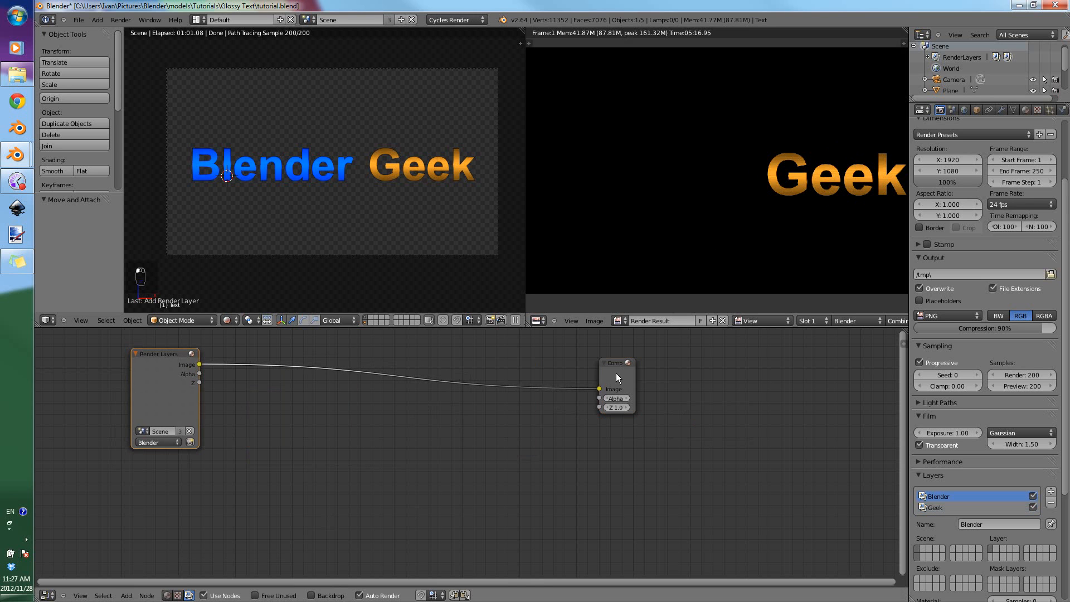
{"action": "left_click_drag", "start_coordinate": [616, 373], "coordinate": [814, 411]}
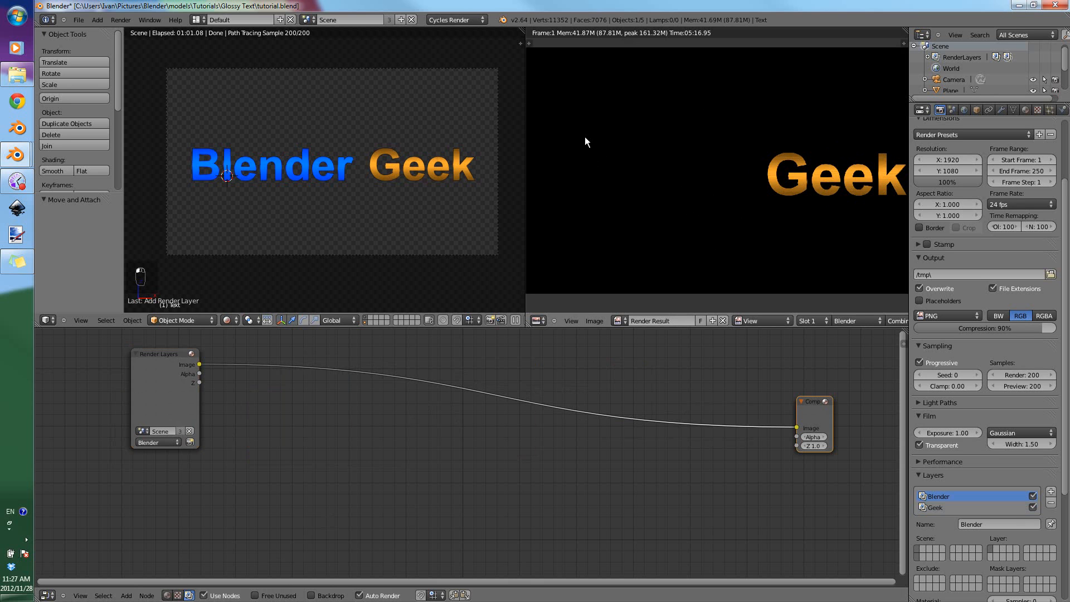
{"action": "left_click_drag", "start_coordinate": [175, 389], "coordinate": [316, 380]}
{"action": "left_click_drag", "start_coordinate": [818, 416], "coordinate": [772, 426]}
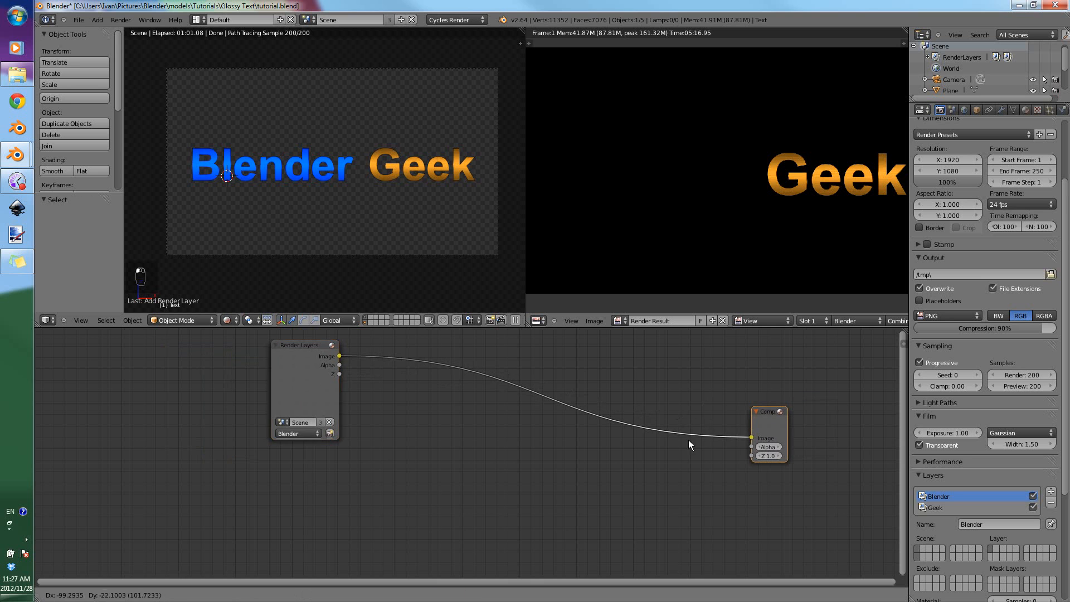
Switch the Render Layers node to the Geek layer and back to Blender.
{"action": "left_click", "coordinate": [311, 416]}
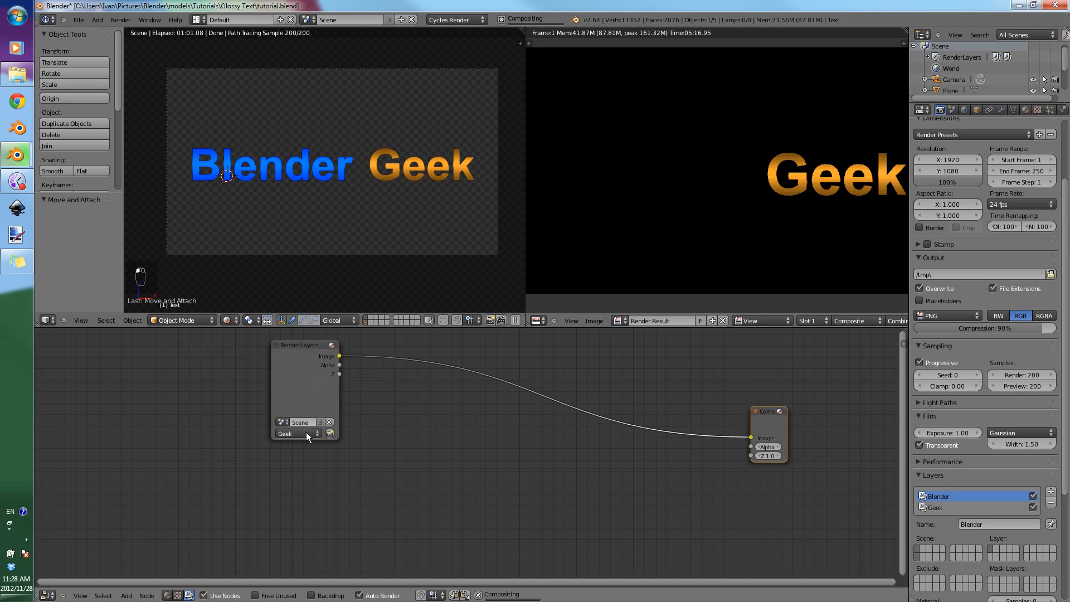
{"action": "left_click", "coordinate": [305, 434]}
{"action": "left_click", "coordinate": [303, 425]}
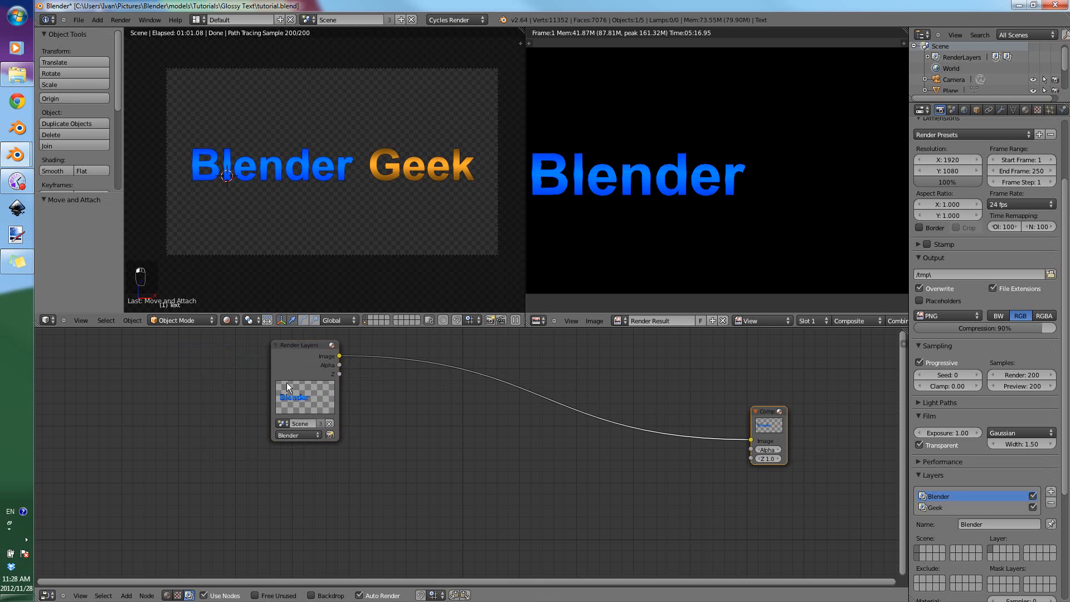
Duplicate the Render Layers node, set the copy to the Geek layer, and link its image to the Composite node.
{"action": "left_click", "coordinate": [293, 384]}
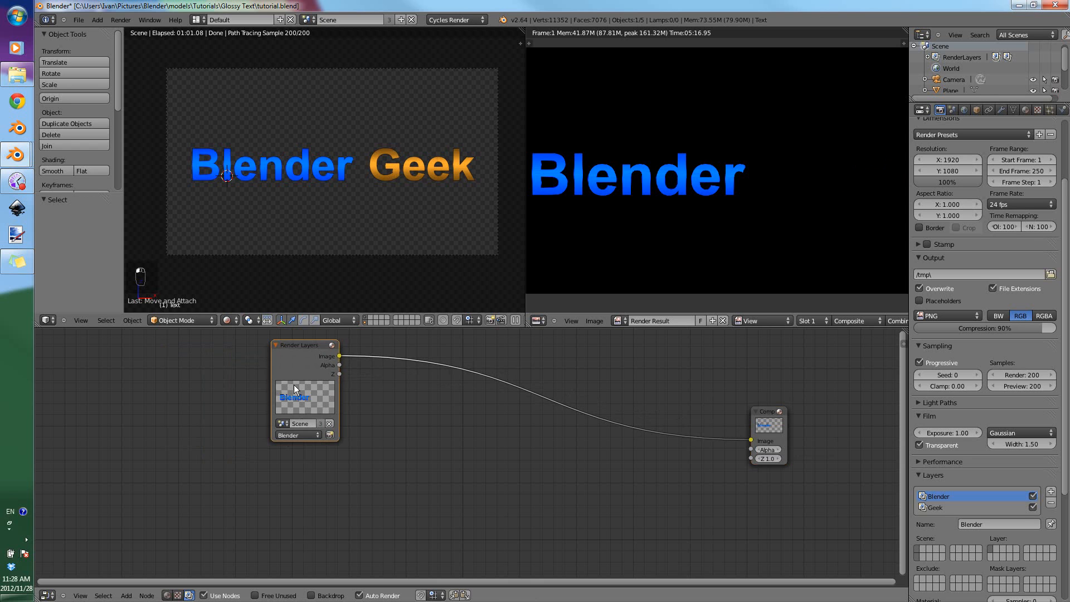
{"action": "key", "text": "shift+d"}
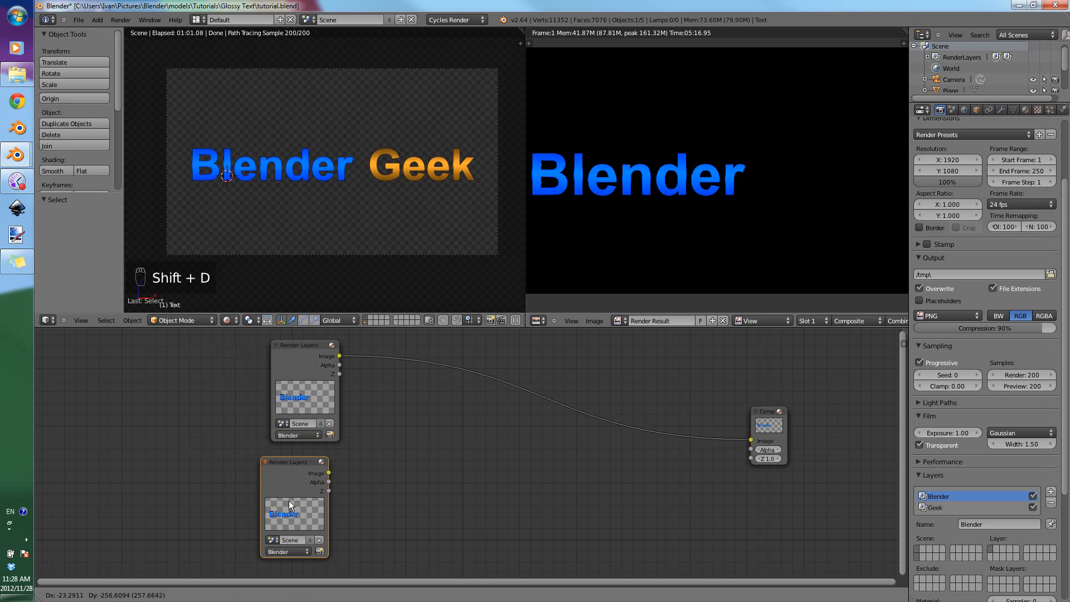
{"action": "left_click", "coordinate": [290, 508]}
{"action": "left_click", "coordinate": [289, 558]}
{"action": "left_click", "coordinate": [294, 539]}
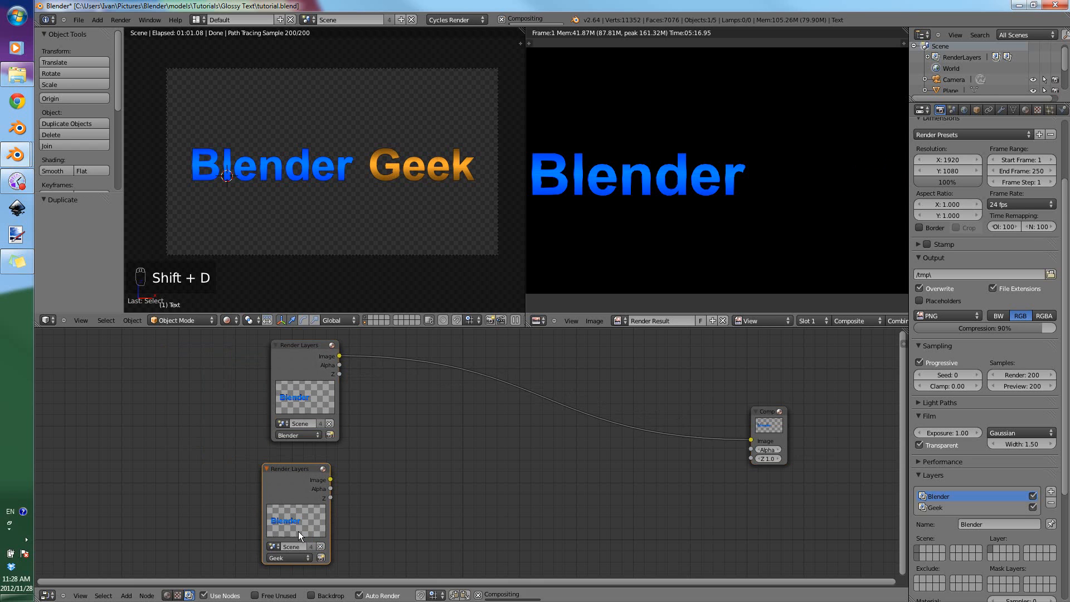
{"action": "left_click_drag", "start_coordinate": [296, 515], "coordinate": [751, 440]}
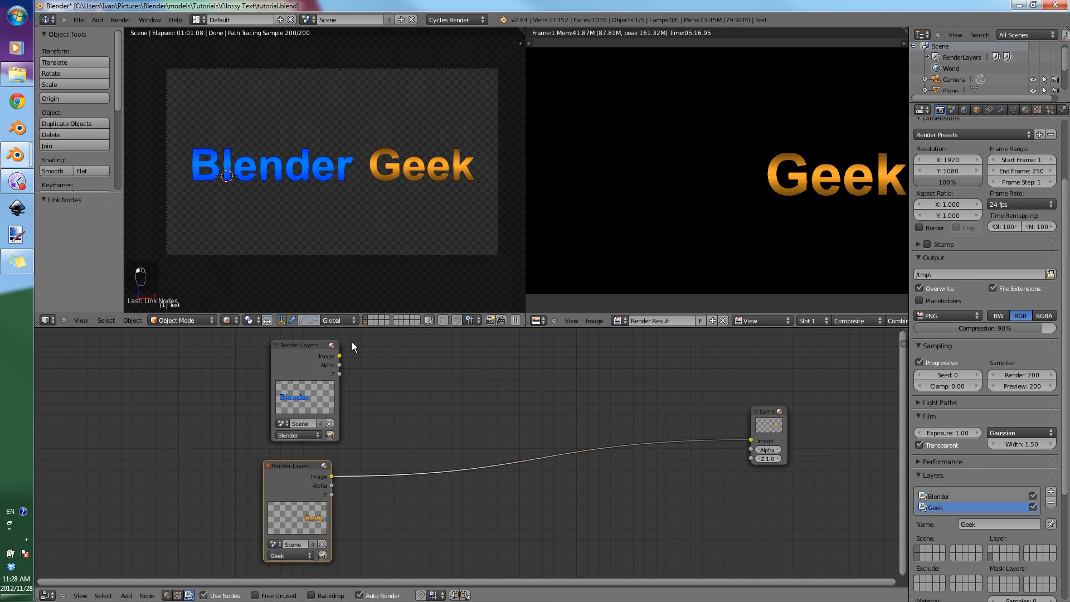
Insert an AlphaOver node into the Geek link and connect the Blender layer's image to its second image input.
{"action": "key", "text": "shift+a"}
{"action": "mouse_move", "coordinate": [458, 446]}
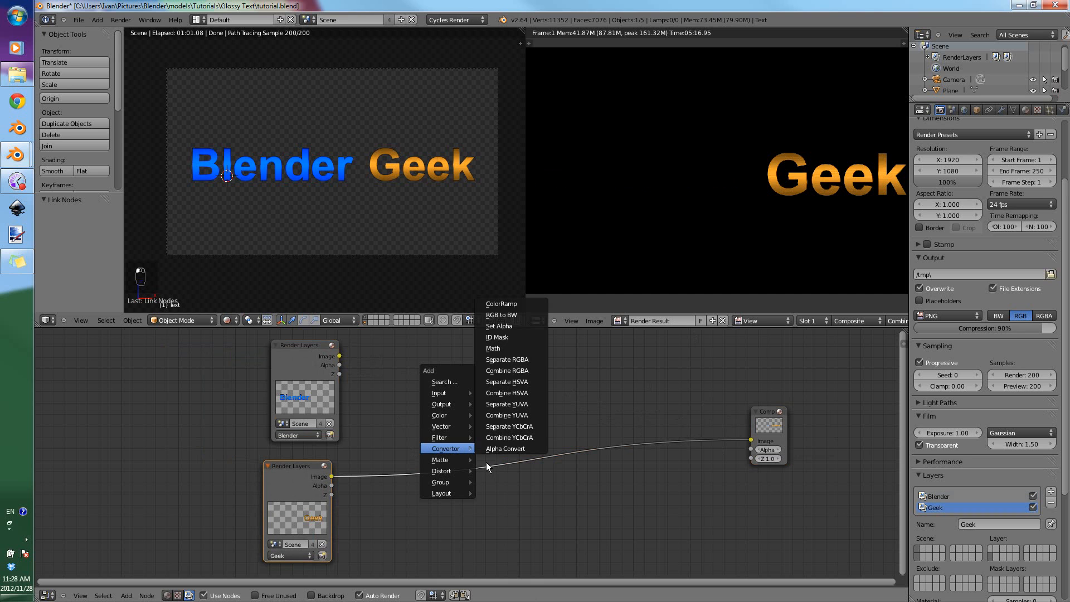
{"action": "mouse_move", "coordinate": [454, 423]}
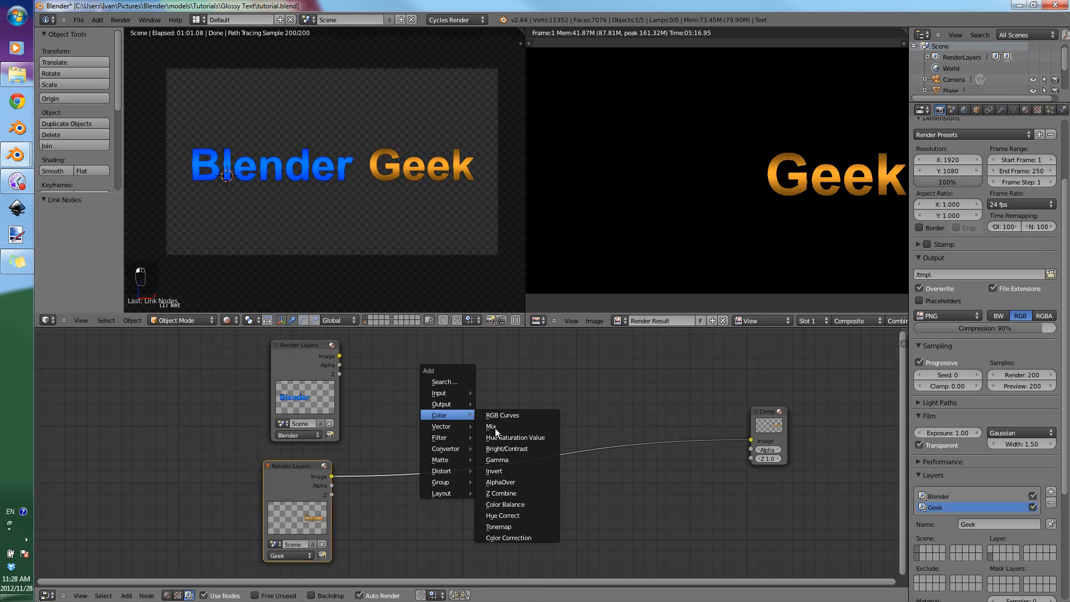
{"action": "left_click", "coordinate": [500, 482]}
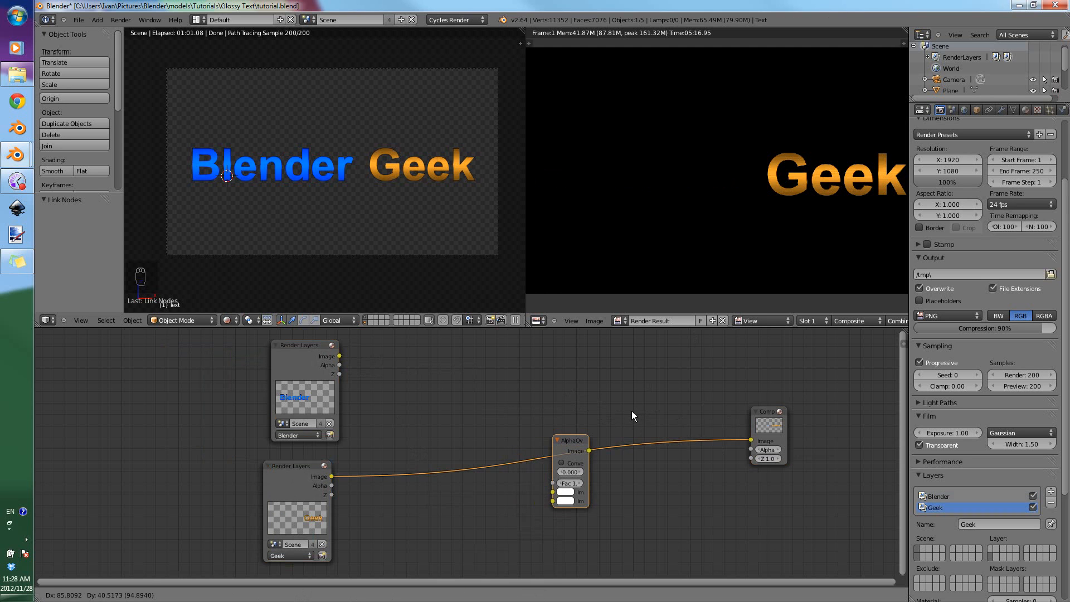
{"action": "left_click", "coordinate": [633, 415]}
{"action": "left_click_drag", "start_coordinate": [339, 355], "coordinate": [554, 500]}
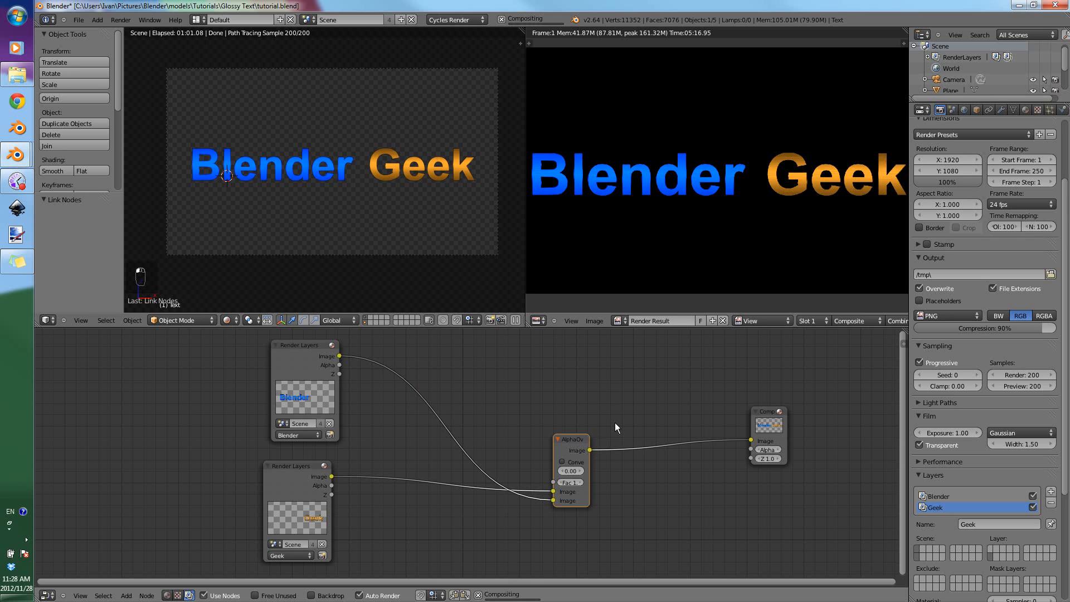
{"action": "key", "text": "g"}
{"action": "left_click", "coordinate": [633, 405]}
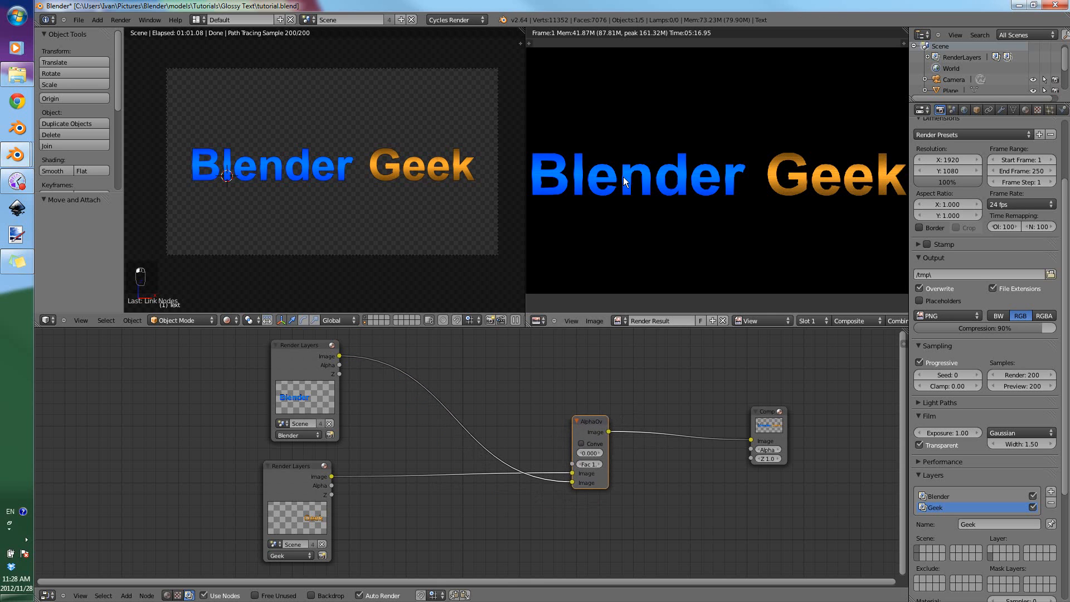
Swap the AlphaOver inputs so the Blender layer feeds the first image and the Geek layer the second, and save the file.
{"action": "left_click", "coordinate": [314, 344]}
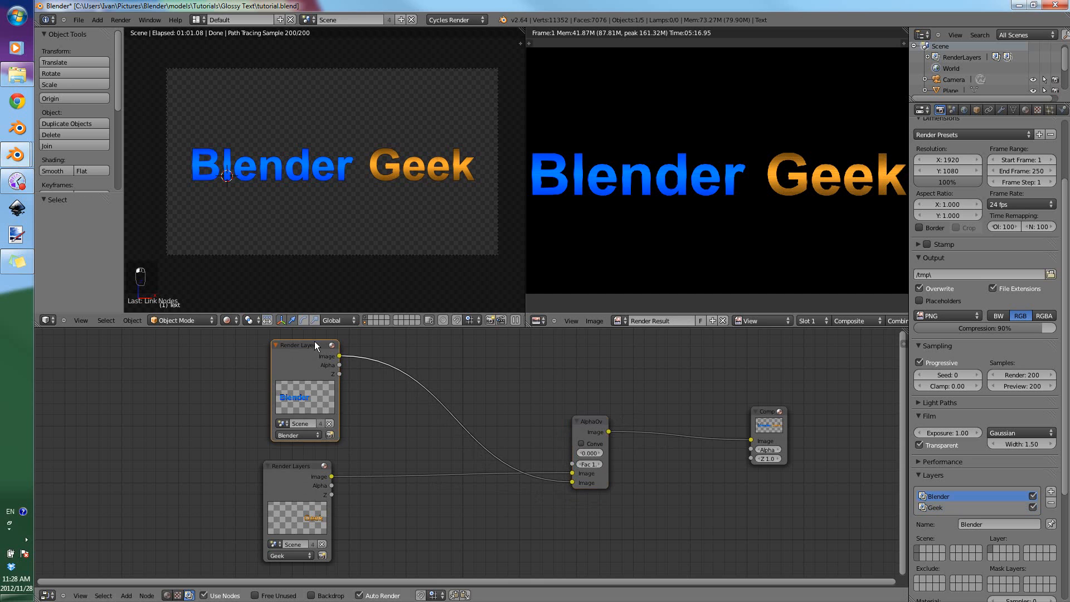
{"action": "mouse_move", "coordinate": [570, 482]}
{"action": "left_mouse_down"}
{"action": "mouse_move", "coordinate": [566, 465]}
{"action": "mouse_move", "coordinate": [572, 472]}
{"action": "left_mouse_up"}
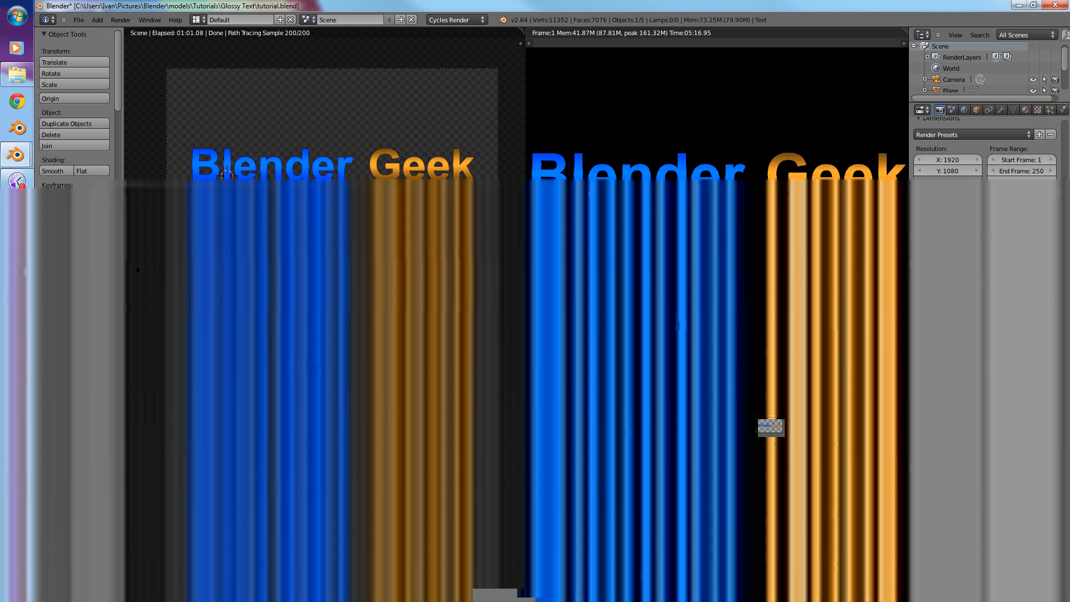
{"action": "key", "text": "ctrl+s"}
{"action": "left_click", "coordinate": [501, 398]}
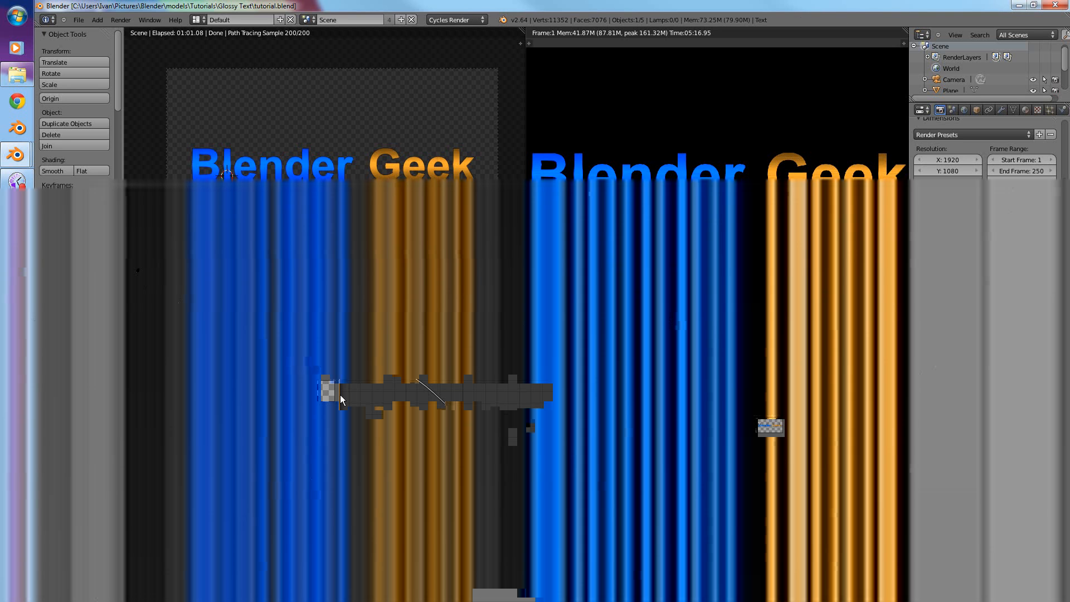
Add a Glare node and insert it into the link between the Geek render layer and the AlphaOver node.
{"action": "key", "text": "shift+a"}
{"action": "mouse_move", "coordinate": [373, 443]}
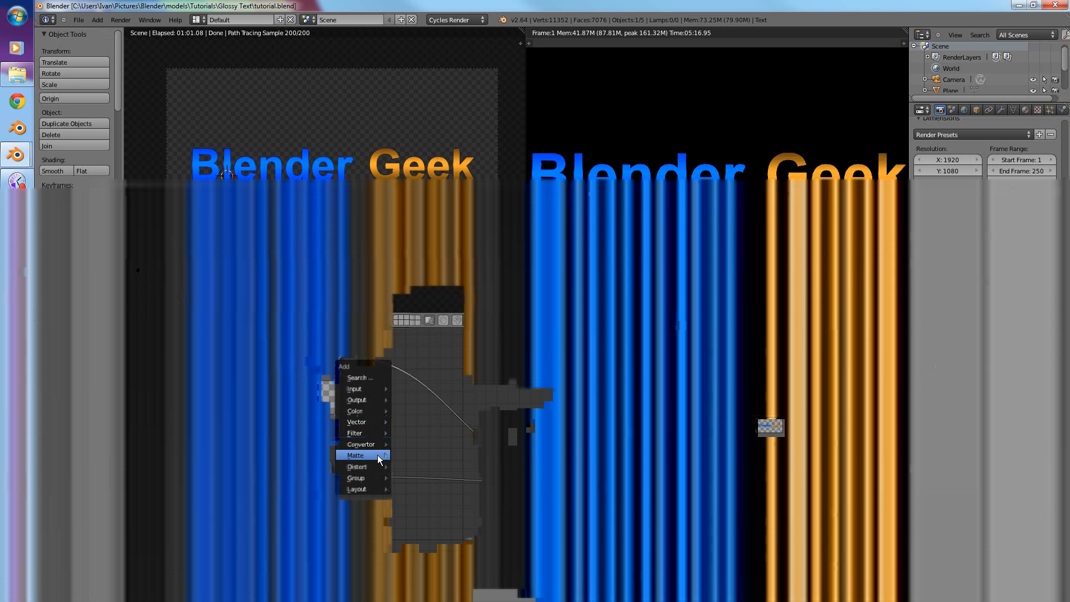
{"action": "mouse_move", "coordinate": [375, 470]}
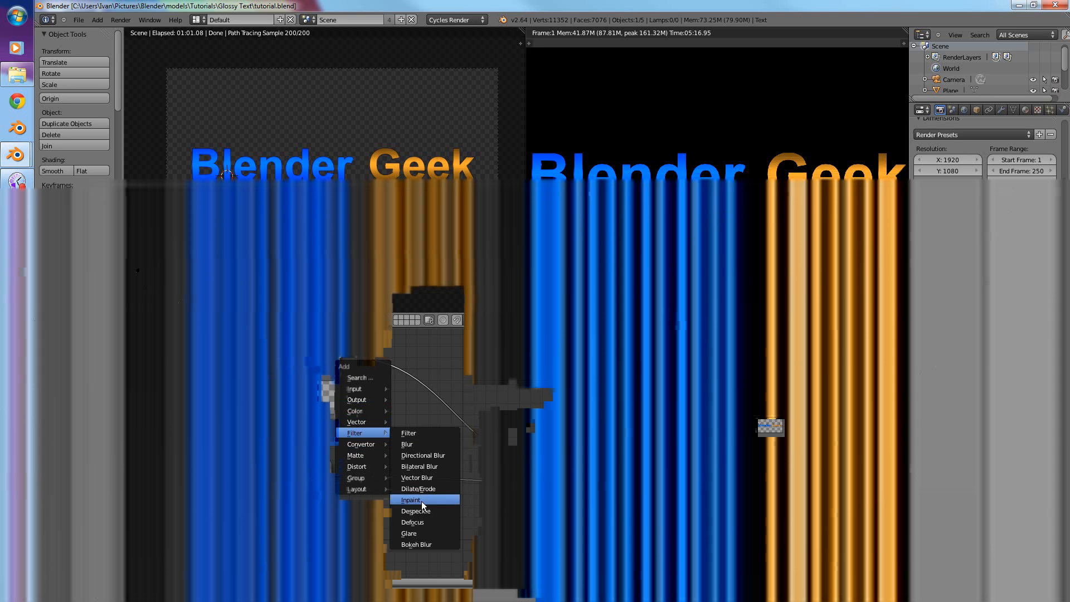
{"action": "left_click", "coordinate": [422, 532]}
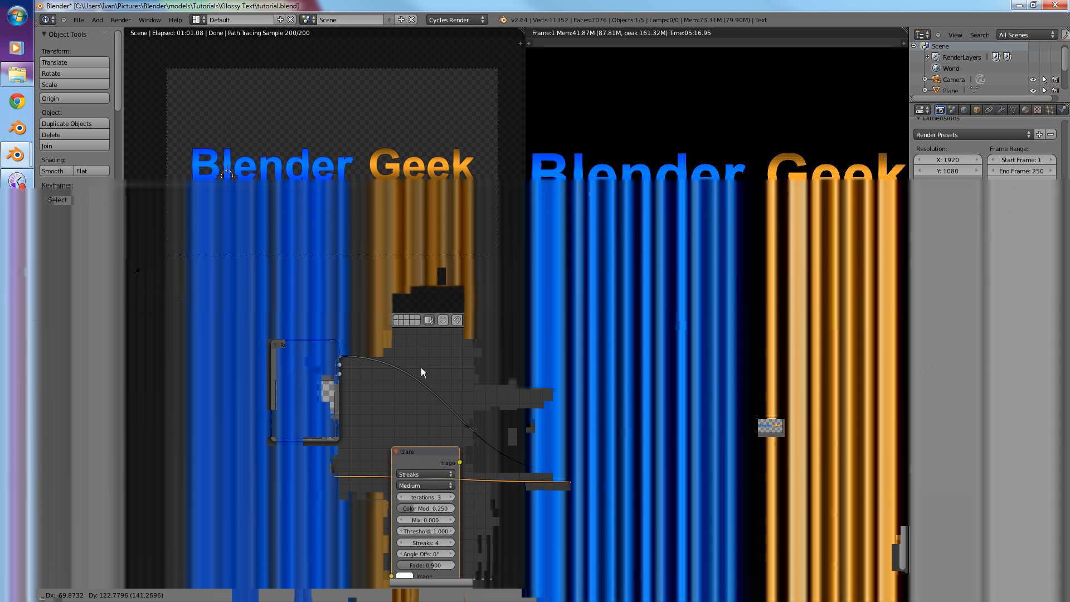
{"action": "left_click", "coordinate": [420, 368]}
{"action": "left_click_drag", "start_coordinate": [422, 445], "coordinate": [426, 428]}
Set the Glare node's threshold to 0.2 and its glare type to Fog Glow.
{"action": "left_click", "coordinate": [425, 512]}
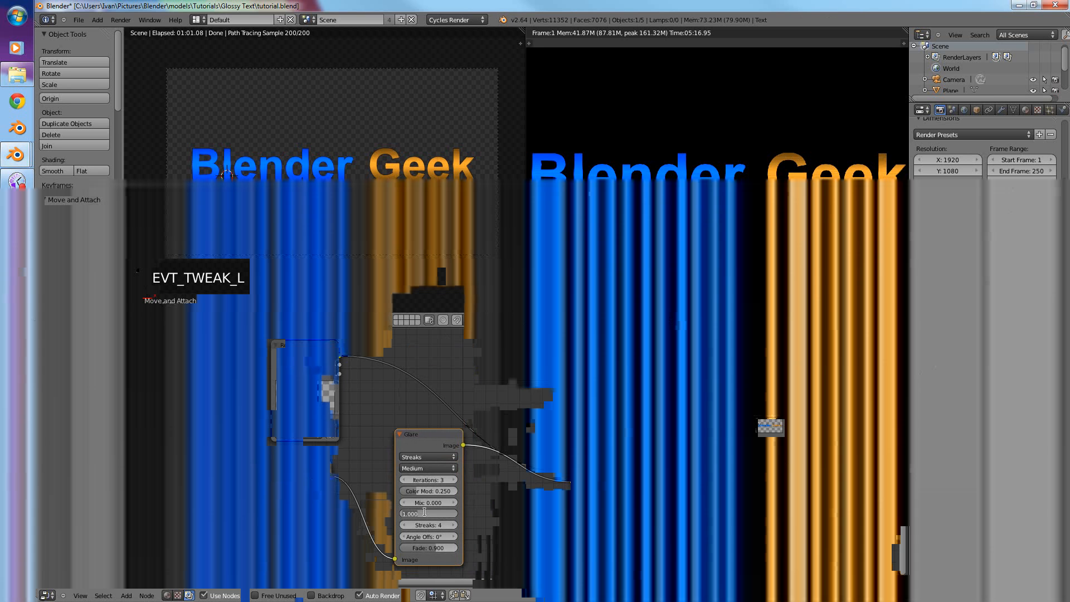
{"action": "type", "text": "0.2"}
{"action": "key", "text": "Return"}
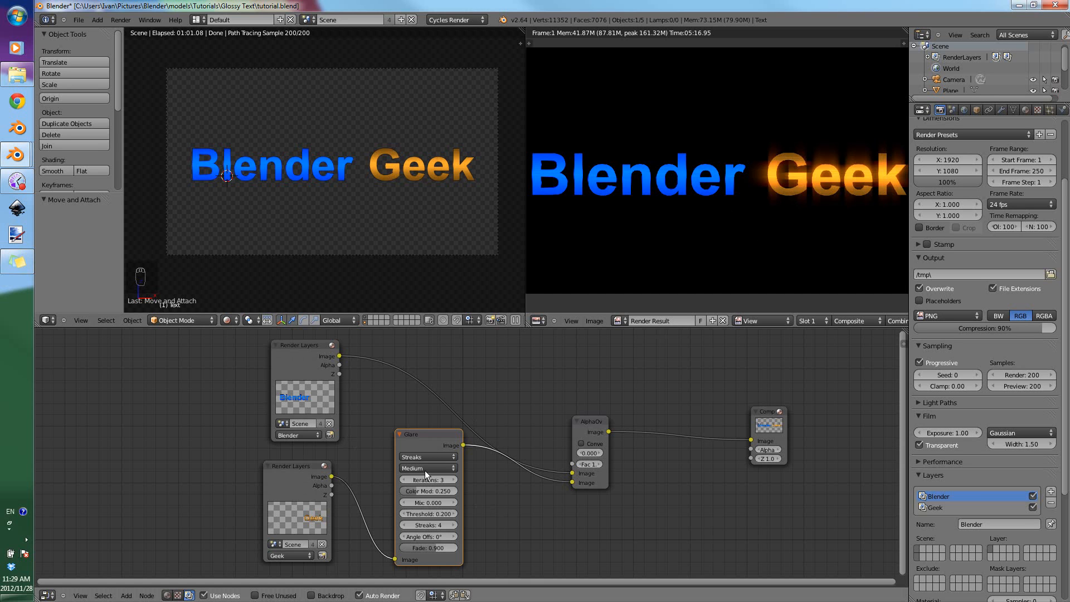
{"action": "left_click", "coordinate": [433, 457]}
{"action": "left_click", "coordinate": [433, 429]}
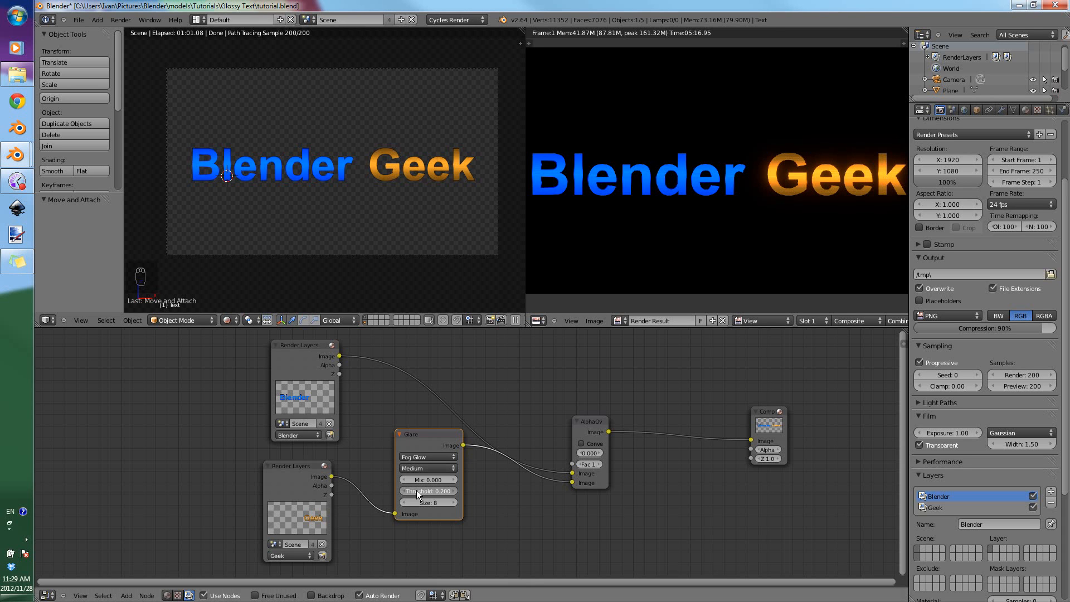
Lower the Glare node's threshold to 0 and inspect the glow on Geek up close in the render result.
{"action": "left_click_drag", "start_coordinate": [420, 494], "coordinate": [256, 437]}
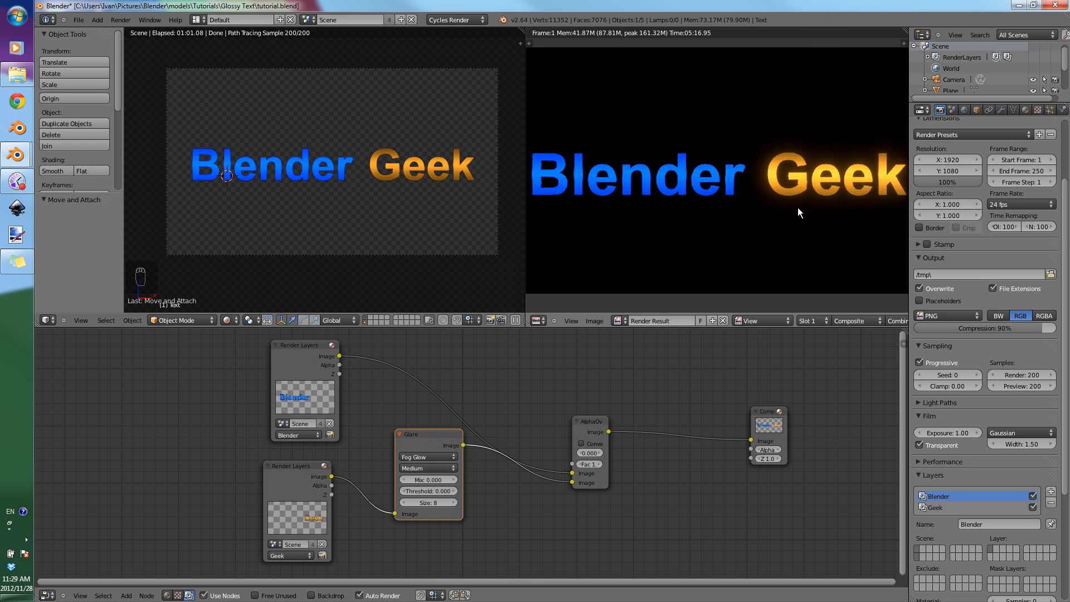
{"action": "middle_click_drag", "start_coordinate": [798, 207], "coordinate": [717, 209]}
{"action": "scroll", "coordinate": [724, 219], "scroll_direction": "up", "scroll_amount": 7}
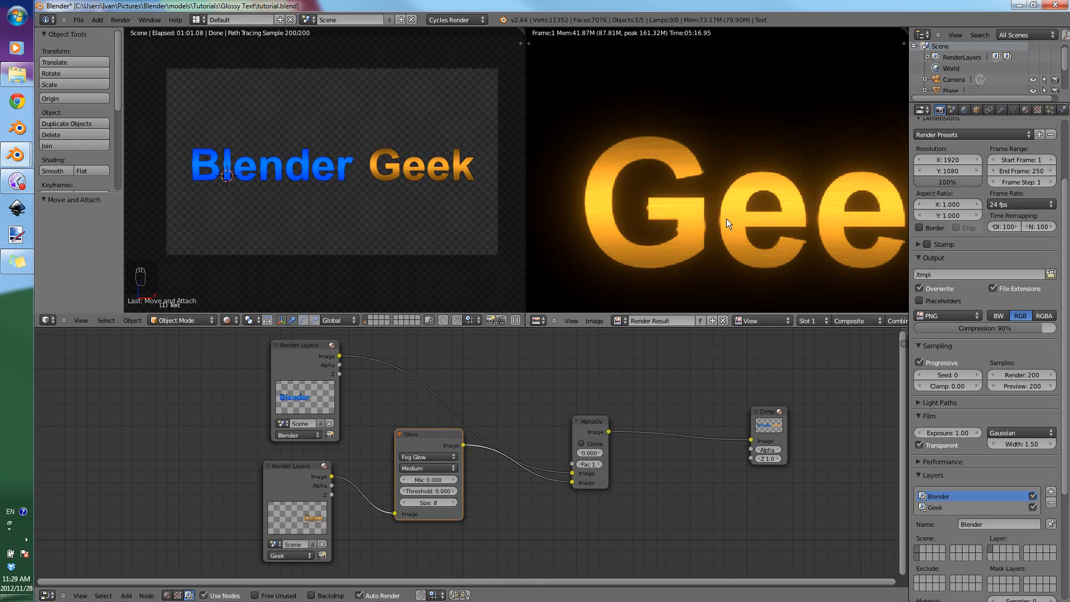
{"action": "middle_click_drag", "start_coordinate": [813, 290], "coordinate": [768, 223]}
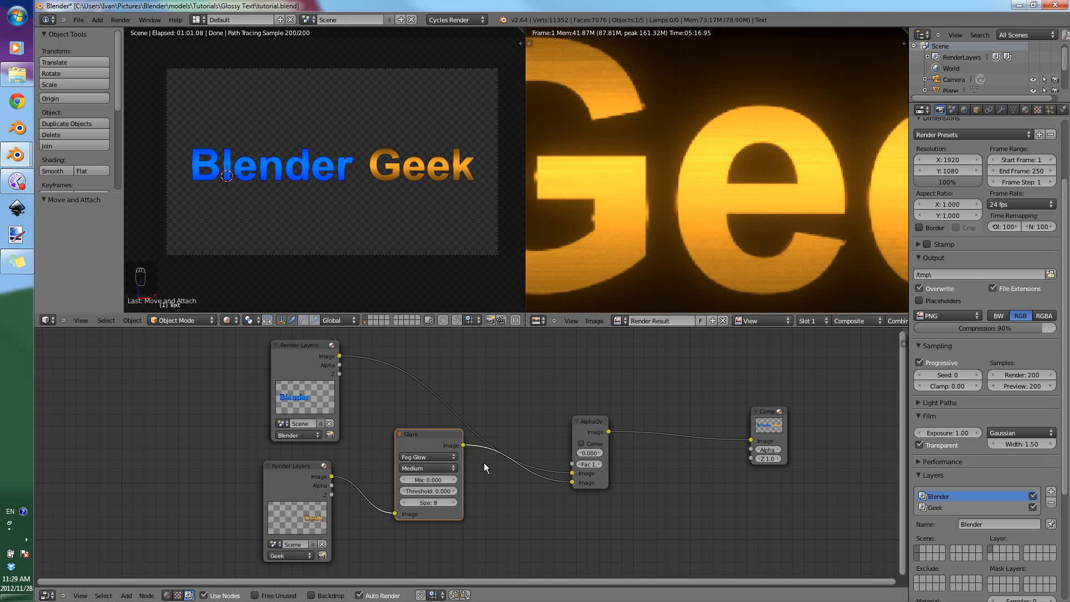
Compare against the unfiltered Geek layer by linking it straight to the Composite node, and reconnect the AlphaOver output.
{"action": "left_click_drag", "start_coordinate": [331, 476], "coordinate": [751, 441]}
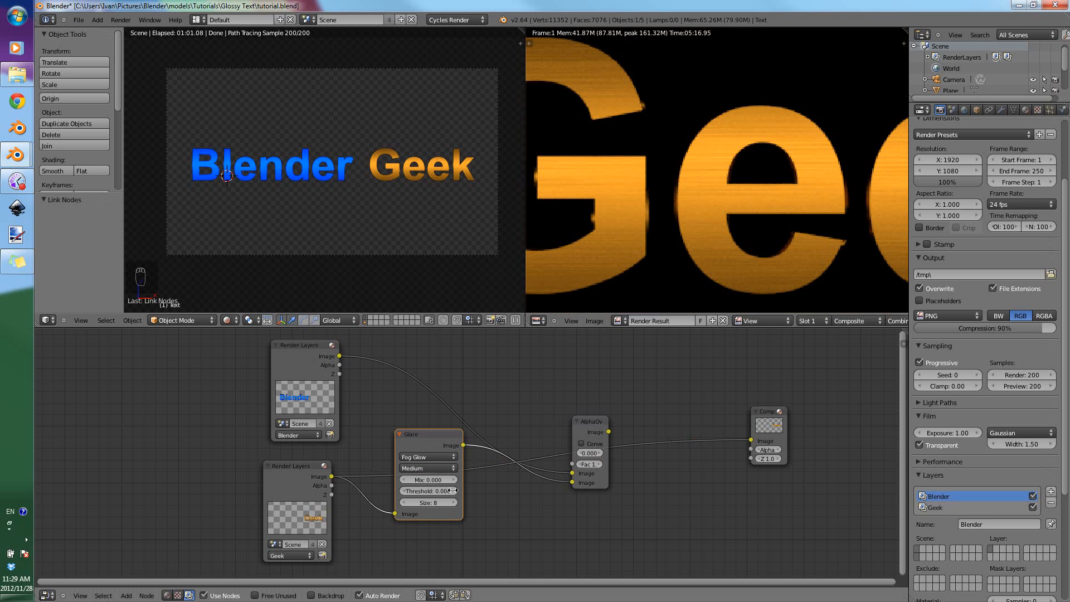
{"action": "left_click_drag", "start_coordinate": [609, 432], "coordinate": [751, 437]}
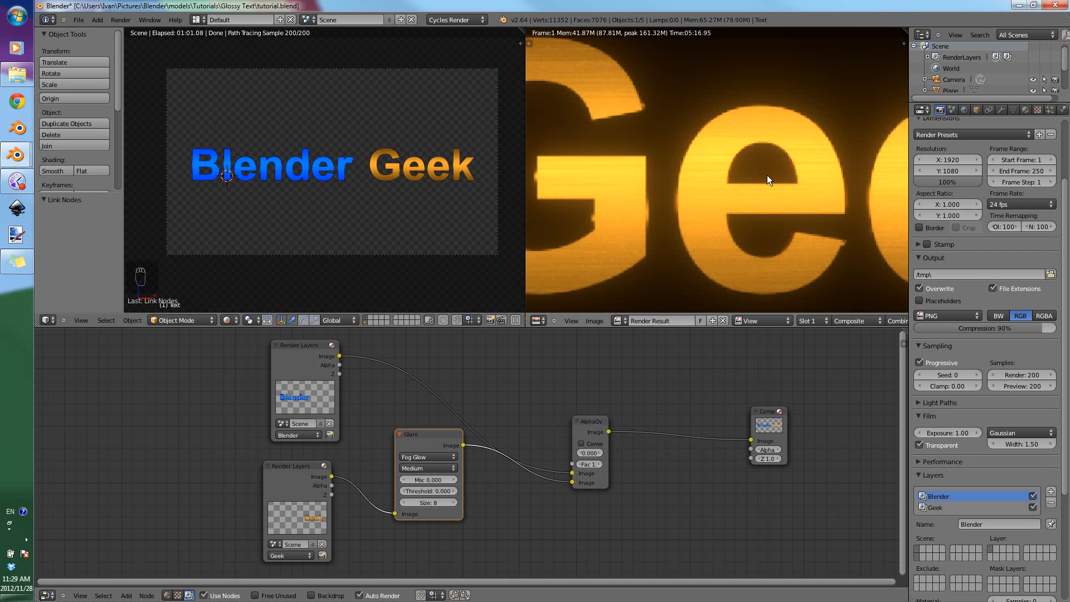
{"action": "scroll", "coordinate": [764, 192], "scroll_direction": "down", "scroll_amount": 2}
{"action": "scroll", "coordinate": [766, 196], "scroll_direction": "down", "scroll_amount": 4}
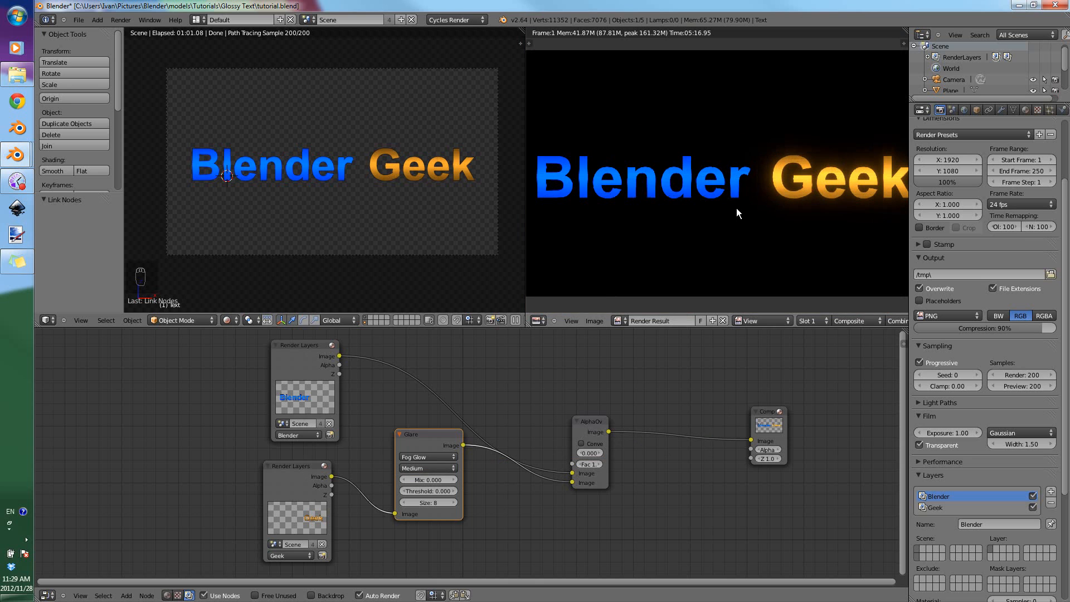
Move the Glare node down beside the Geek render layer and set its size to 7.
{"action": "left_click_drag", "start_coordinate": [418, 448], "coordinate": [419, 474]}
{"action": "left_click", "coordinate": [404, 530]}
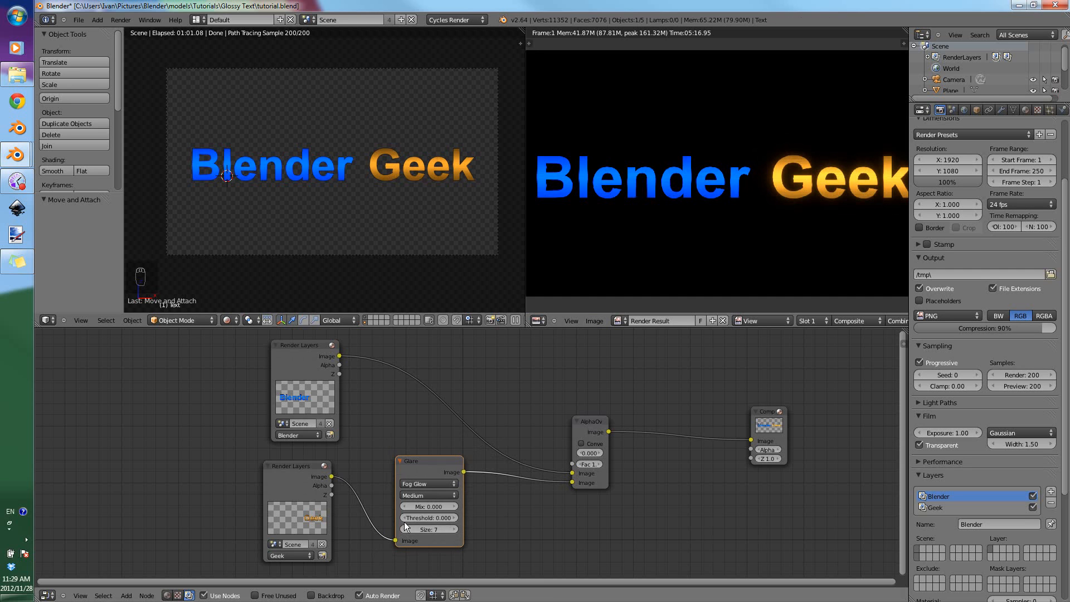
{"action": "middle_click_drag", "start_coordinate": [748, 213], "coordinate": [678, 188]}
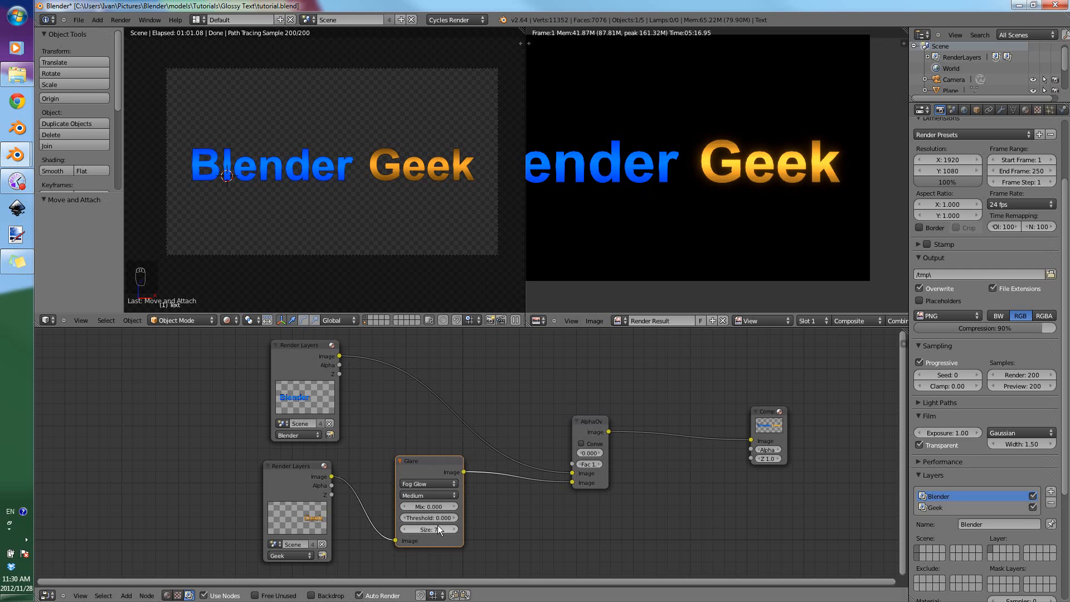
Duplicate the Glare node into the link between the Blender render layer and the AlphaOver node, and save the file.
{"action": "left_click", "coordinate": [431, 460]}
{"action": "key", "text": "shift+d"}
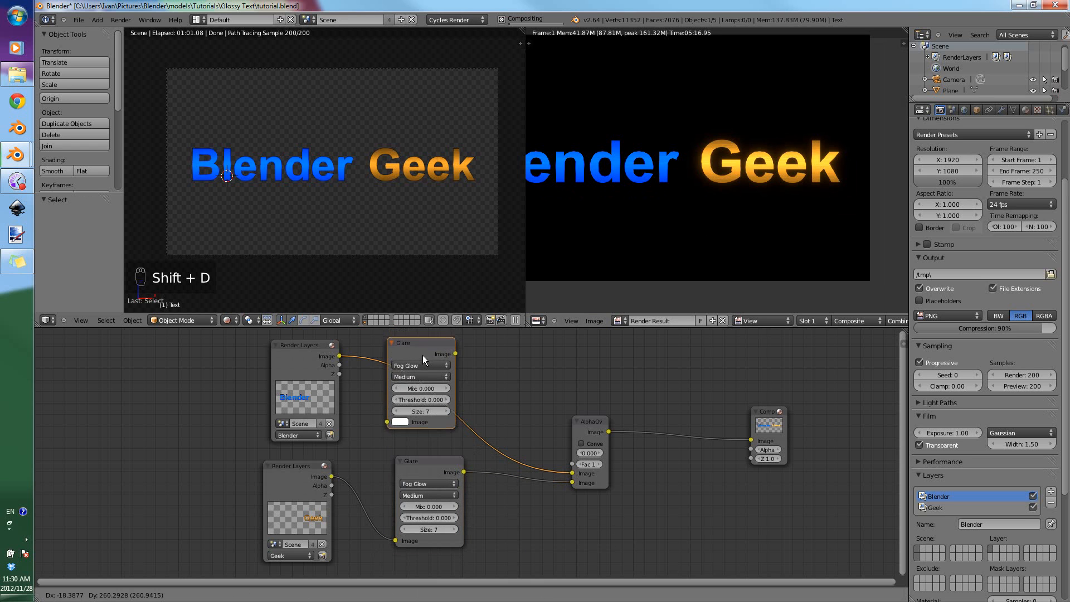
{"action": "left_click", "coordinate": [425, 359]}
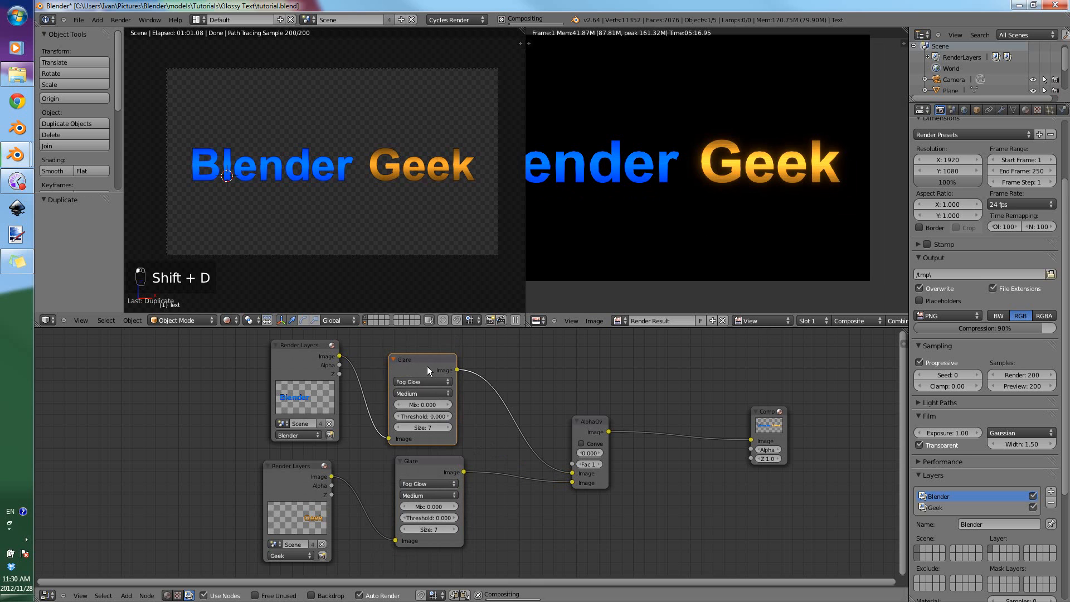
{"action": "middle_click_drag", "start_coordinate": [665, 179], "coordinate": [759, 180]}
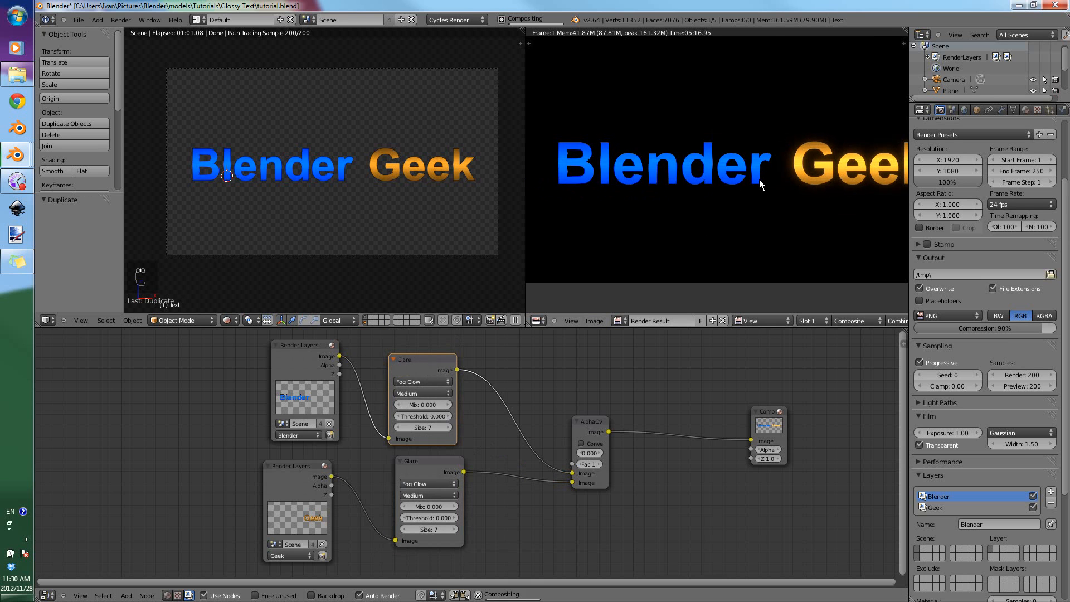
{"action": "key", "text": "ctrl+s"}
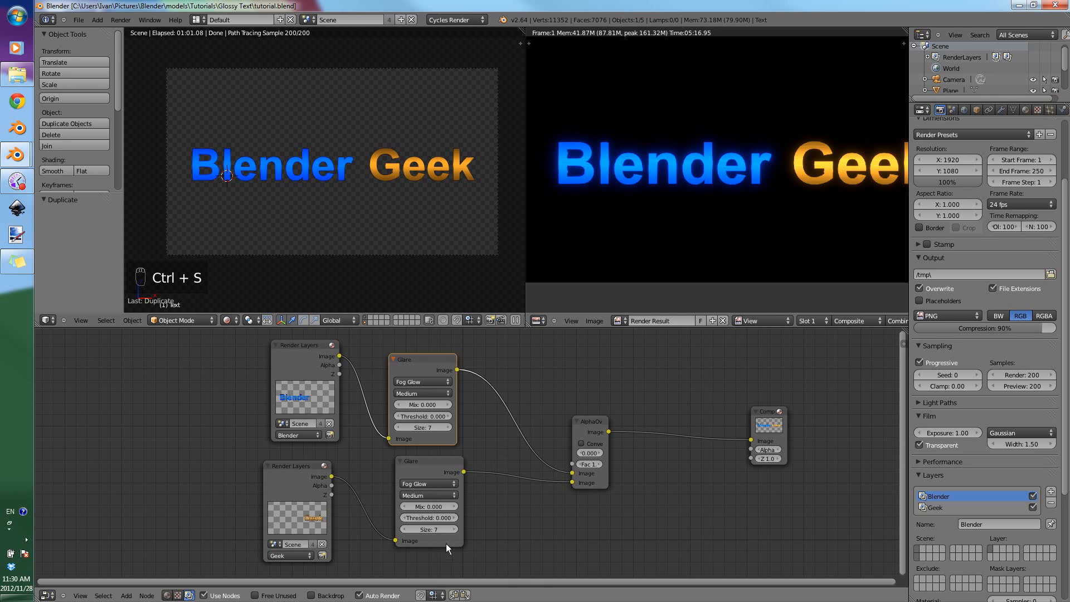
Try a size of 8 on the Geek layer's Glare node and set it back to 7.
{"action": "left_click", "coordinate": [452, 529]}
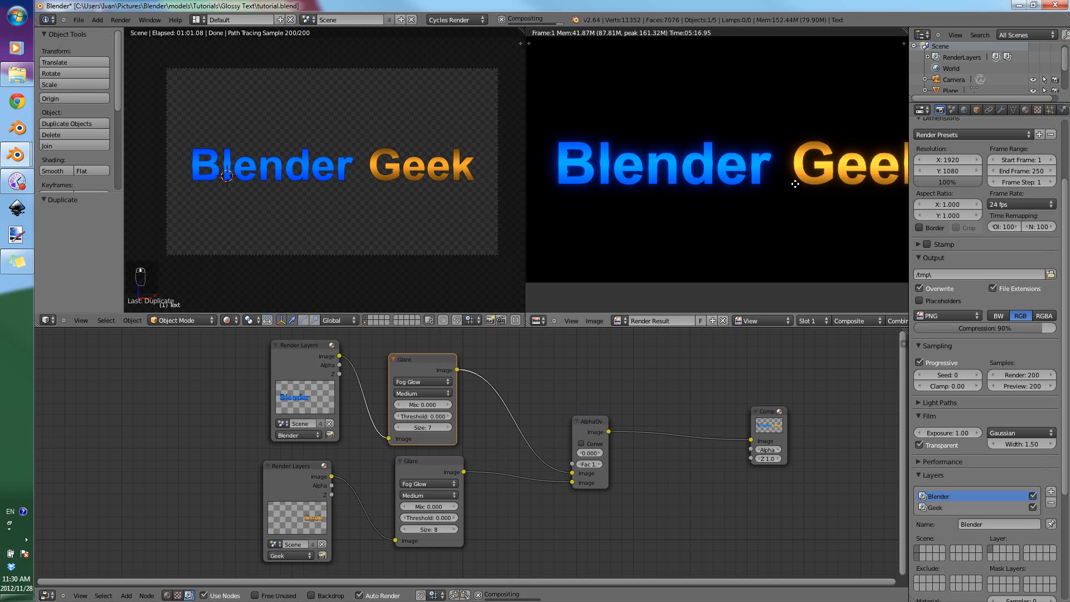
{"action": "middle_click_drag", "start_coordinate": [795, 184], "coordinate": [772, 181]}
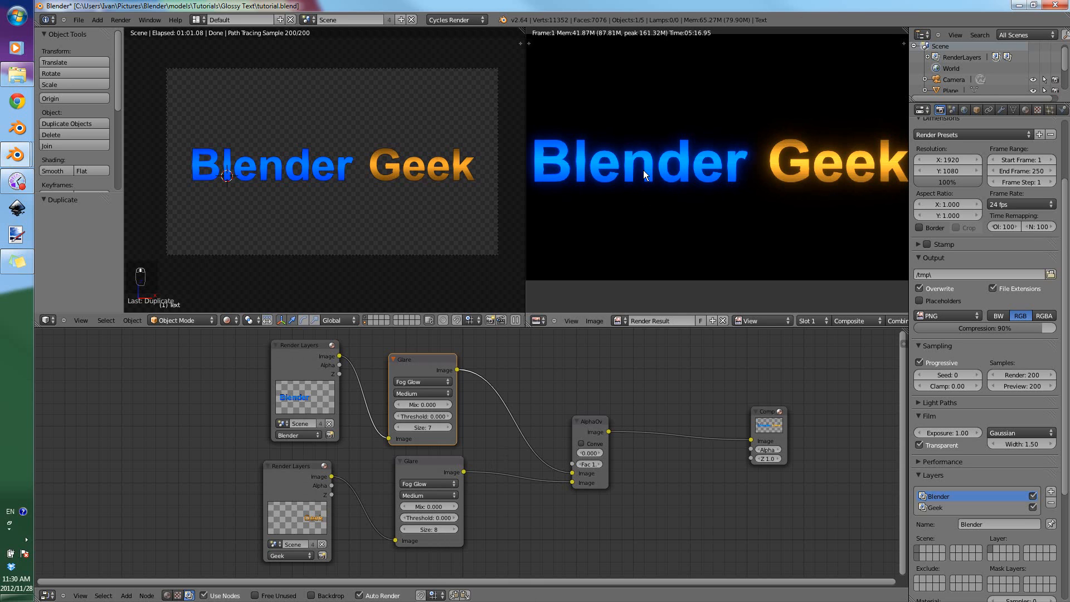
{"action": "left_click", "coordinate": [405, 529]}
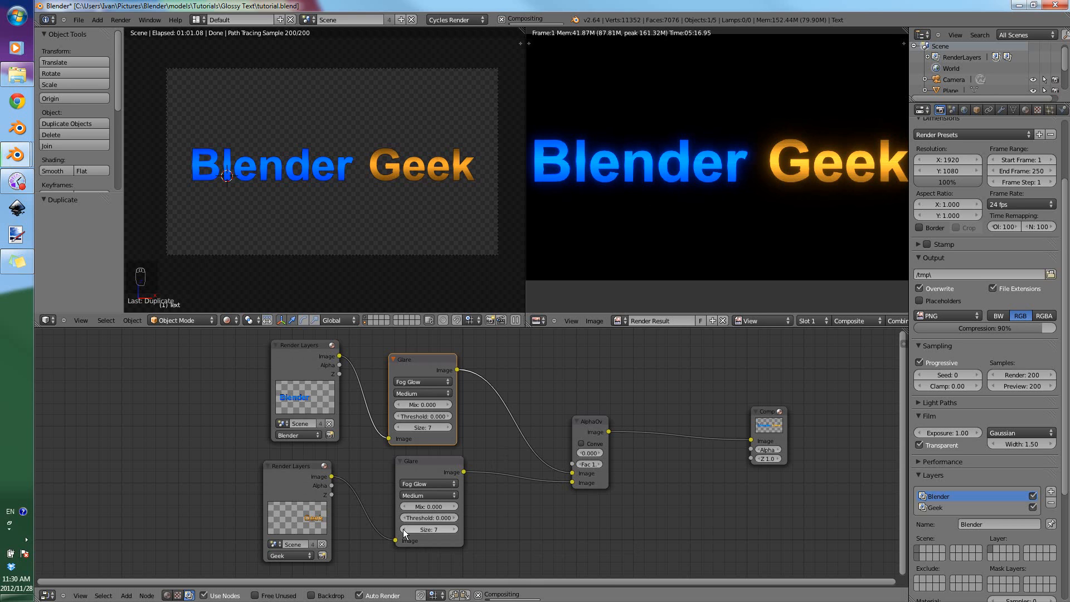
Examine the glow around both words up close and in full view in the render result, and save the file.
{"action": "scroll", "coordinate": [839, 162], "scroll_direction": "up", "scroll_amount": 2}
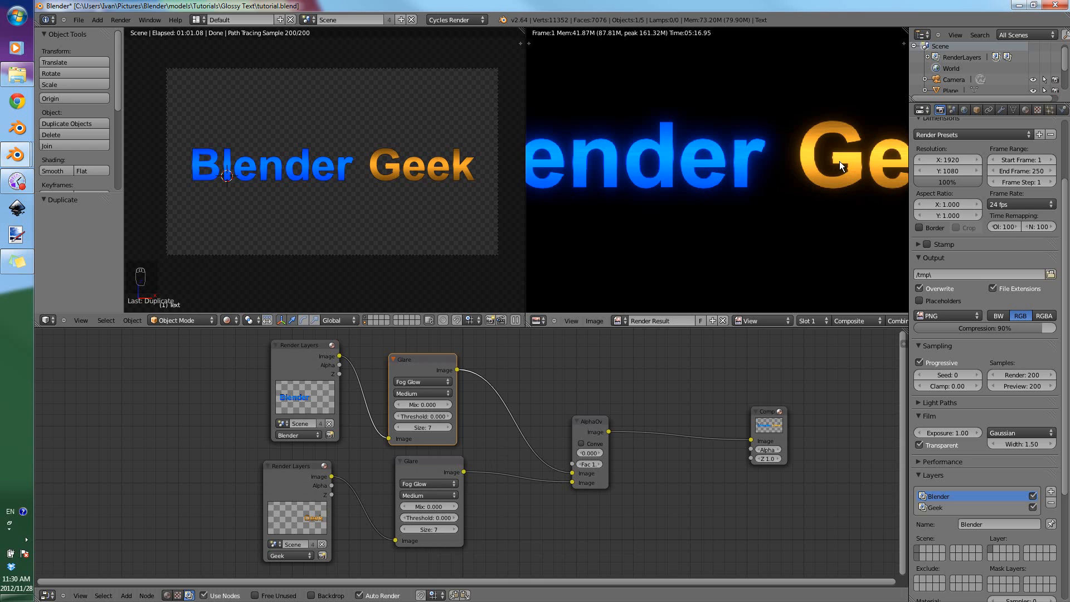
{"action": "middle_click_drag", "start_coordinate": [839, 161], "coordinate": [697, 160]}
{"action": "scroll", "coordinate": [724, 159], "scroll_direction": "up", "scroll_amount": 3}
{"action": "middle_click_drag", "start_coordinate": [629, 156], "coordinate": [727, 165]}
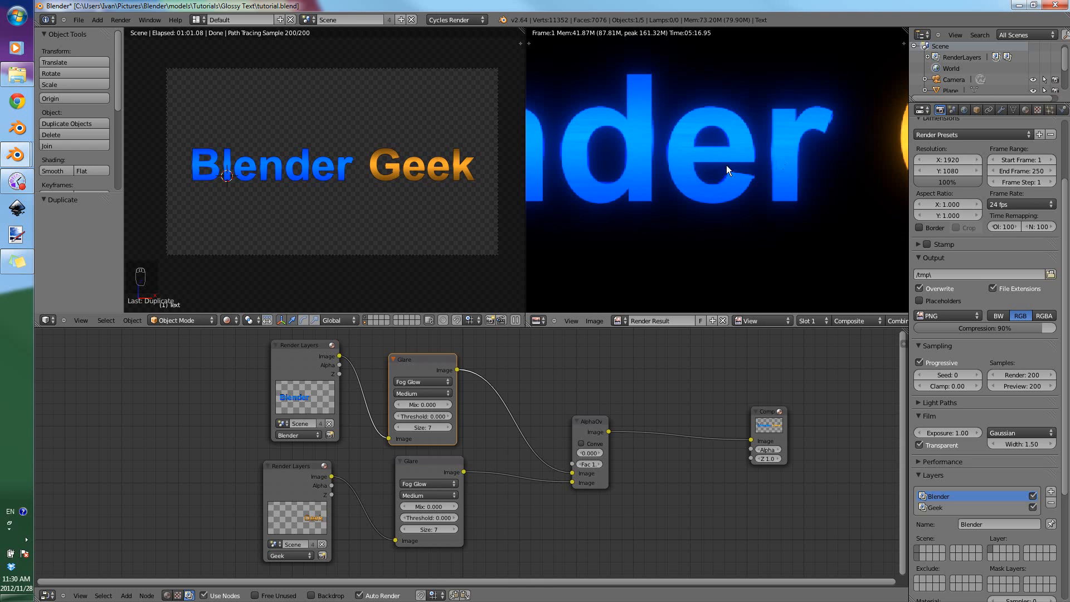
{"action": "scroll", "coordinate": [726, 164], "scroll_direction": "up", "scroll_amount": 1}
{"action": "key", "text": "ctrl+s"}
{"action": "left_click", "coordinate": [728, 176]}
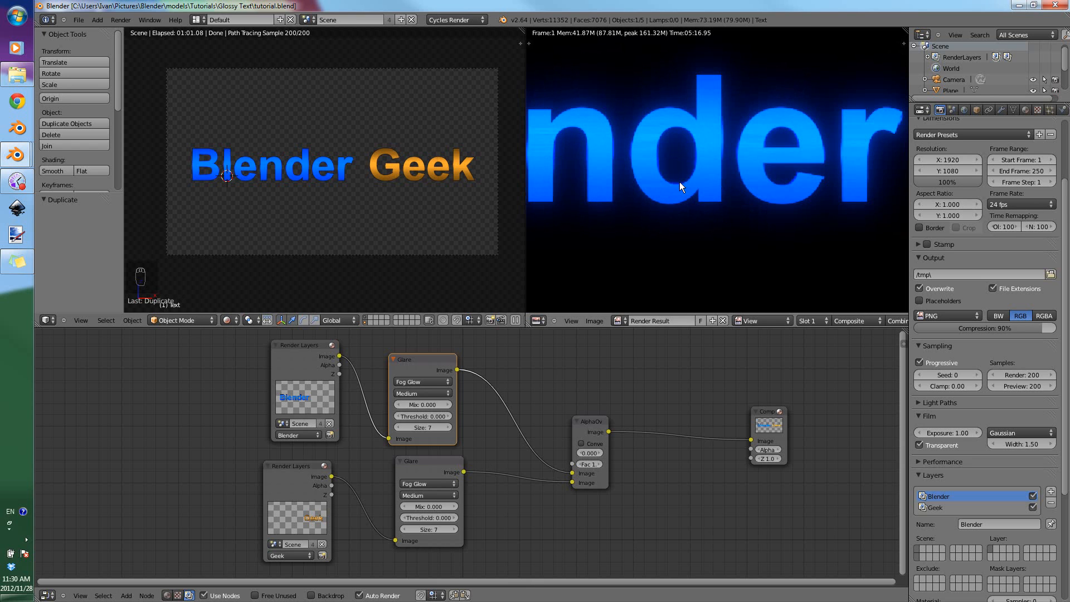
{"action": "scroll", "coordinate": [668, 183], "scroll_direction": "down", "scroll_amount": 5}
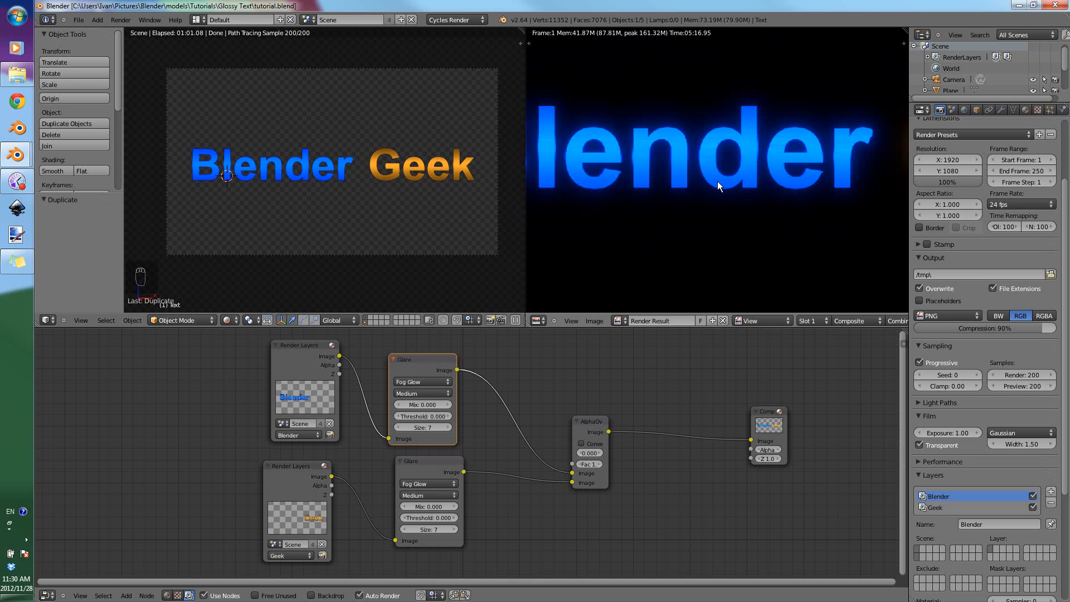
{"action": "scroll", "coordinate": [746, 177], "scroll_direction": "down", "scroll_amount": 2}
{"action": "middle_click_drag", "start_coordinate": [753, 176], "coordinate": [687, 185]}
{"action": "scroll", "coordinate": [695, 176], "scroll_direction": "up", "scroll_amount": 2}
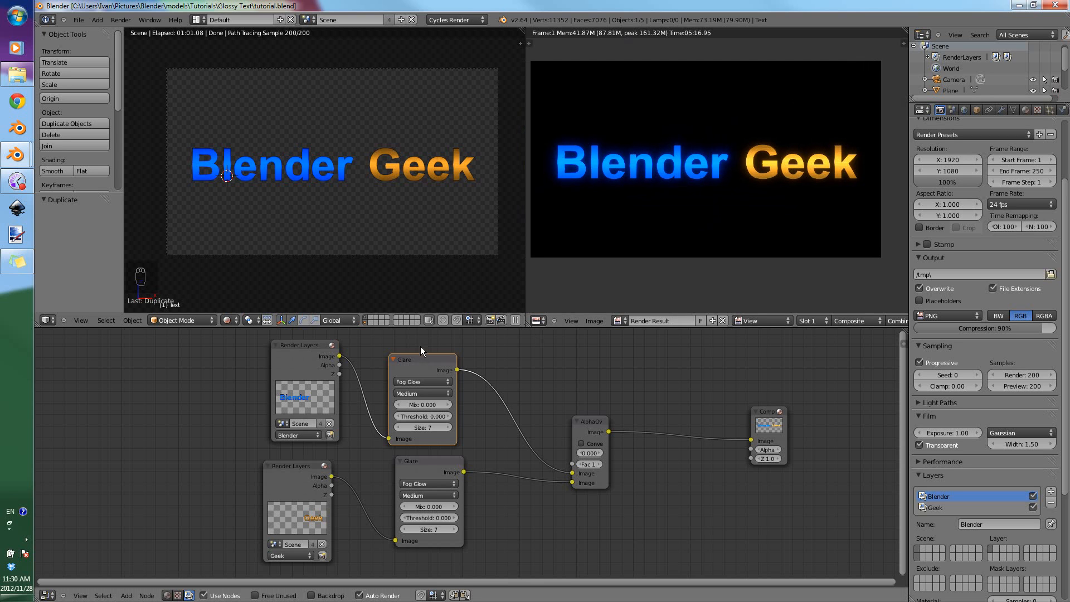
Move the AlphaOver node closer to the two Glare nodes, leaving more room before the Composite node.
{"action": "left_click", "coordinate": [292, 356]}
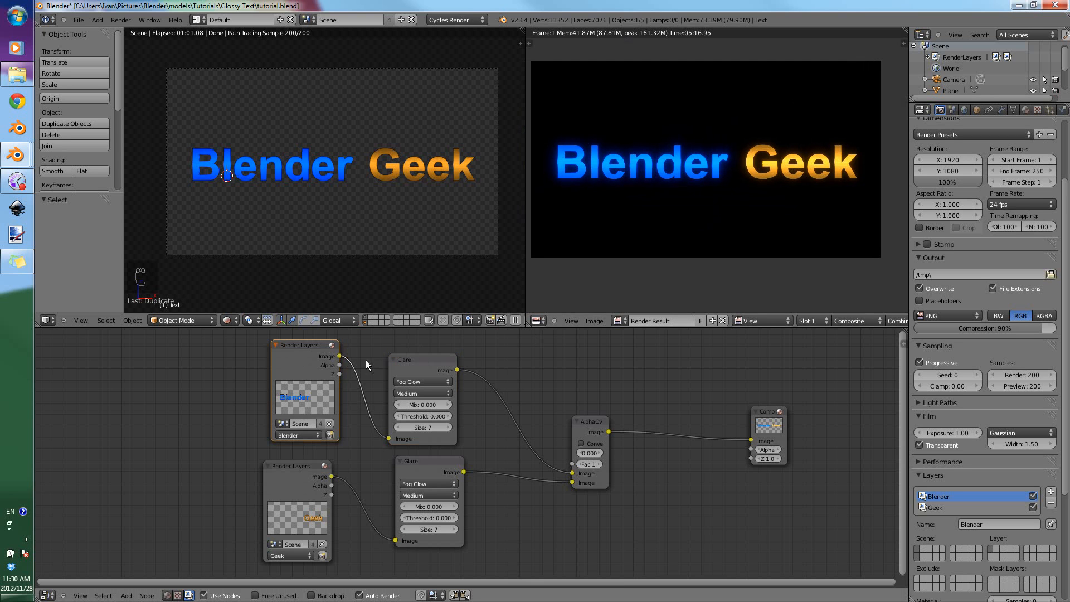
{"action": "left_click", "coordinate": [460, 369]}
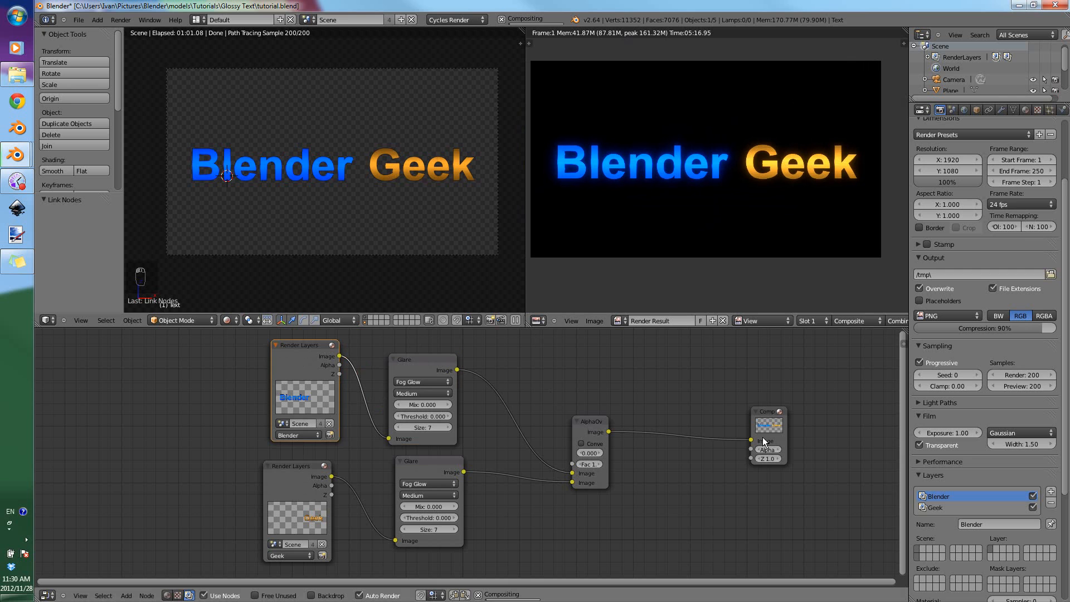
{"action": "left_click_drag", "start_coordinate": [752, 438], "coordinate": [750, 440]}
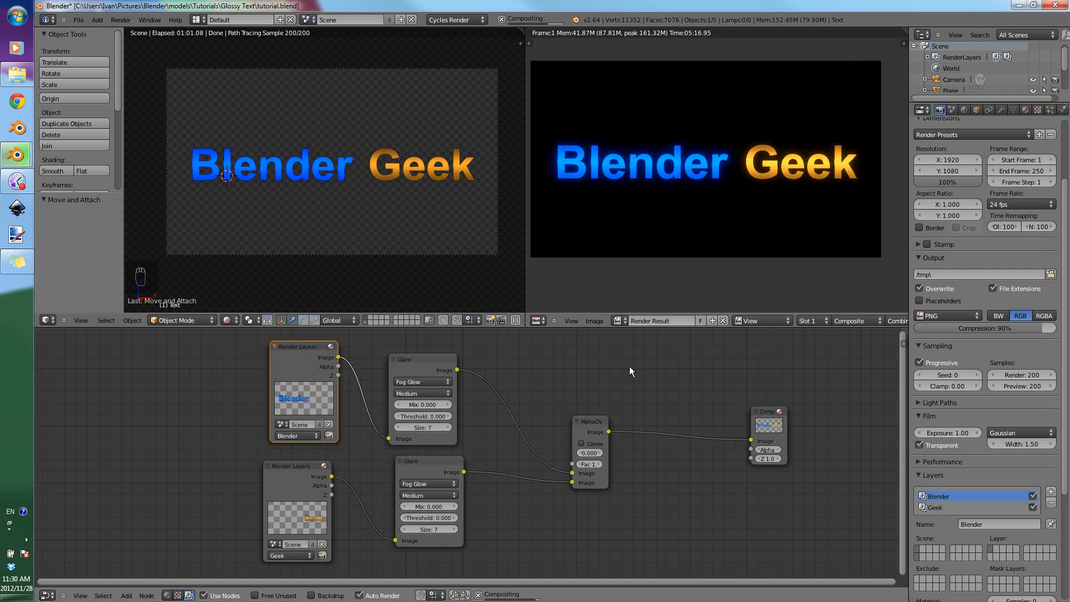
{"action": "left_click_drag", "start_coordinate": [583, 423], "coordinate": [539, 390]}
Insert a second AlphaOver node before the Composite node, link the first AlphaOver's output to its second image input, and save the file.
{"action": "key", "text": "shift+a"}
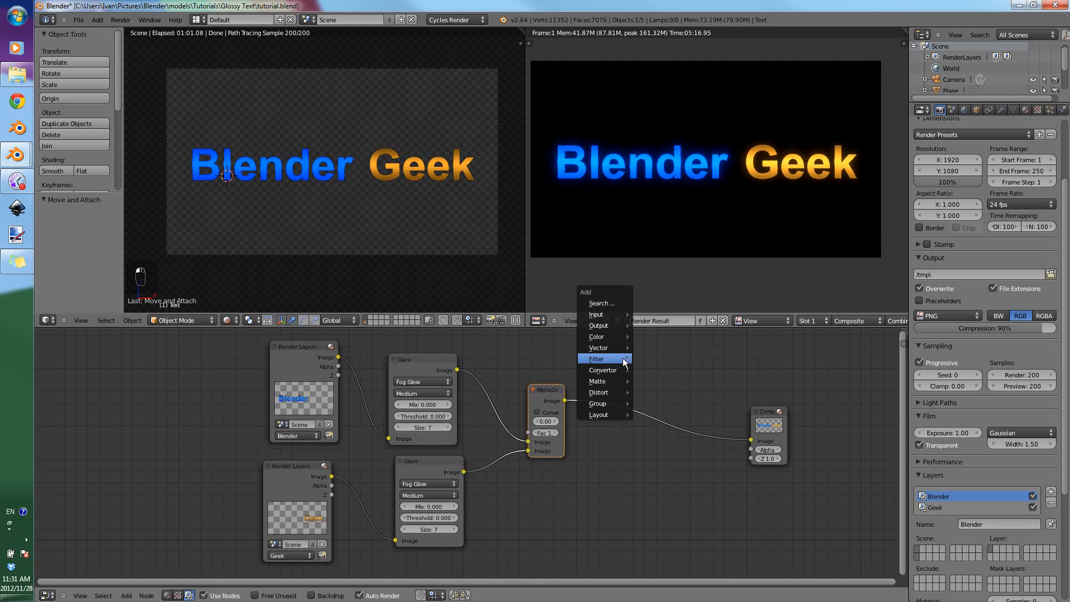
{"action": "mouse_move", "coordinate": [623, 360]}
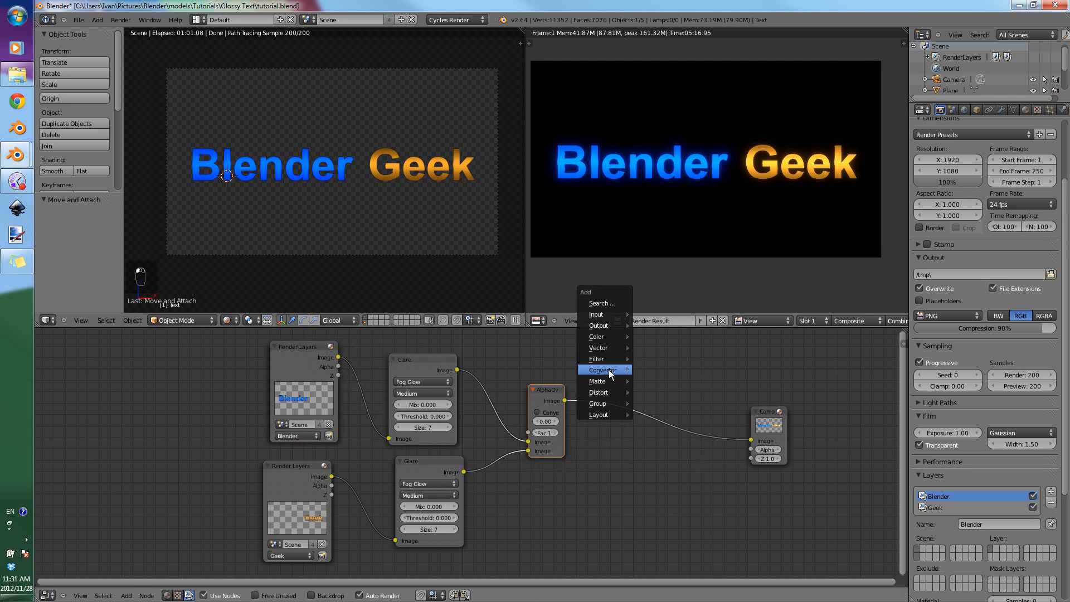
{"action": "mouse_move", "coordinate": [611, 334]}
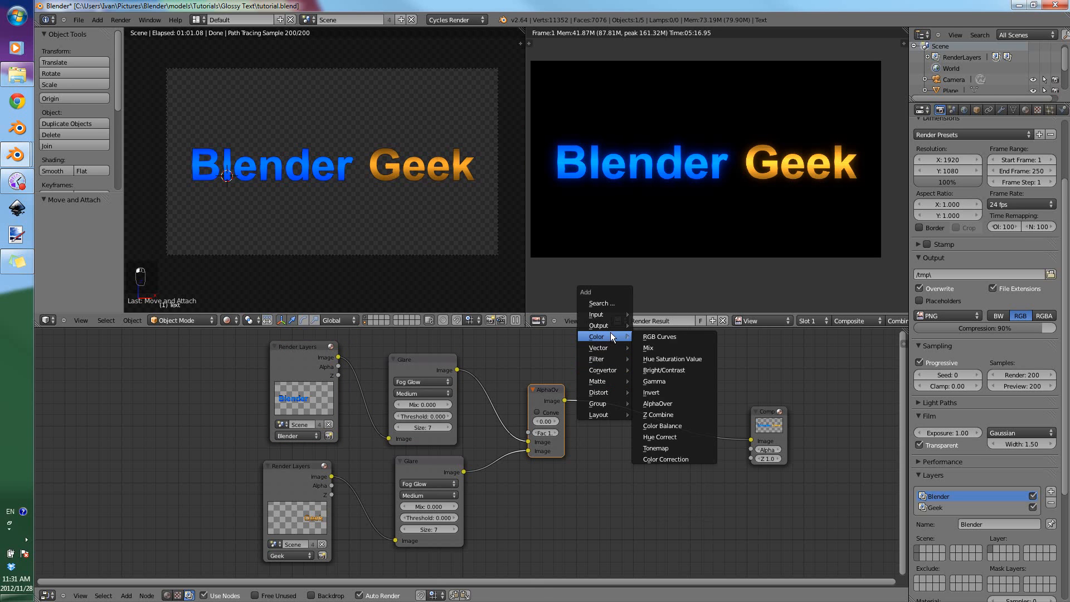
{"action": "left_click", "coordinate": [677, 397]}
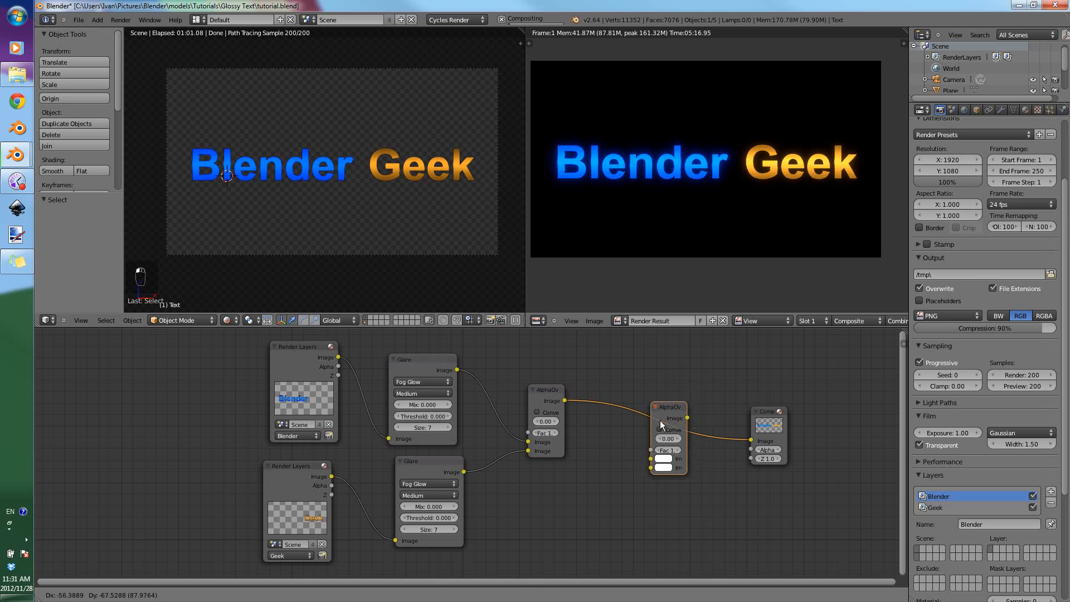
{"action": "left_click", "coordinate": [669, 407]}
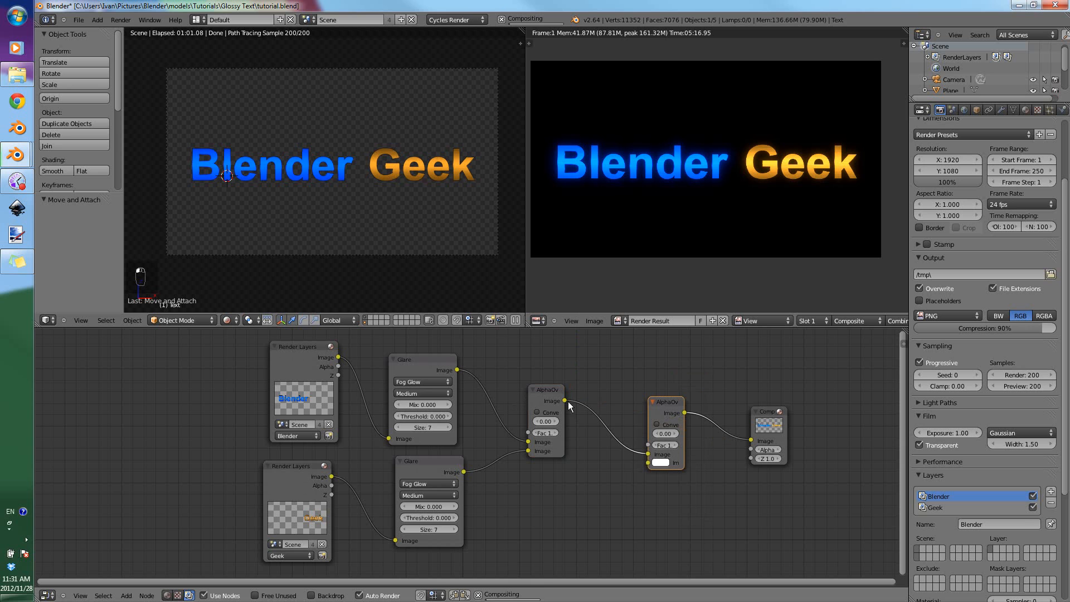
{"action": "left_click_drag", "start_coordinate": [648, 455], "coordinate": [649, 463]}
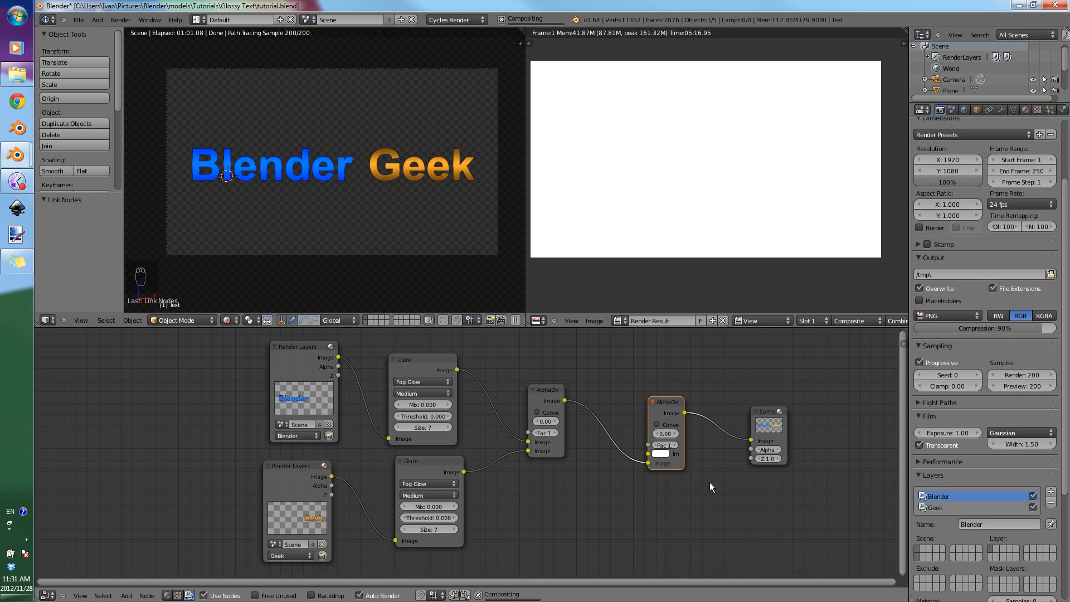
{"action": "key", "text": "ctrl+s"}
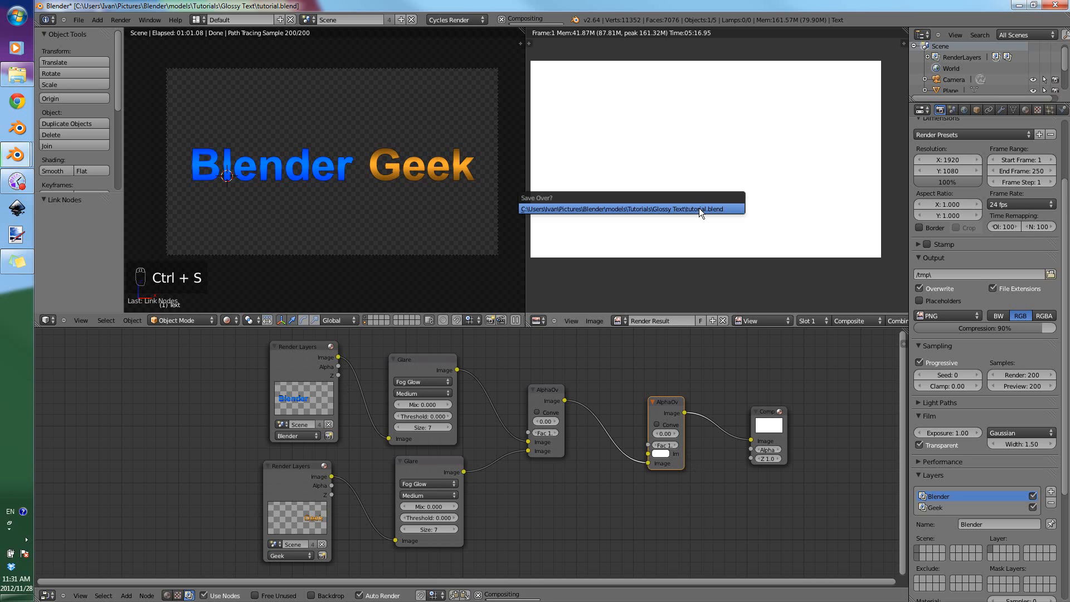
{"action": "left_click", "coordinate": [698, 209]}
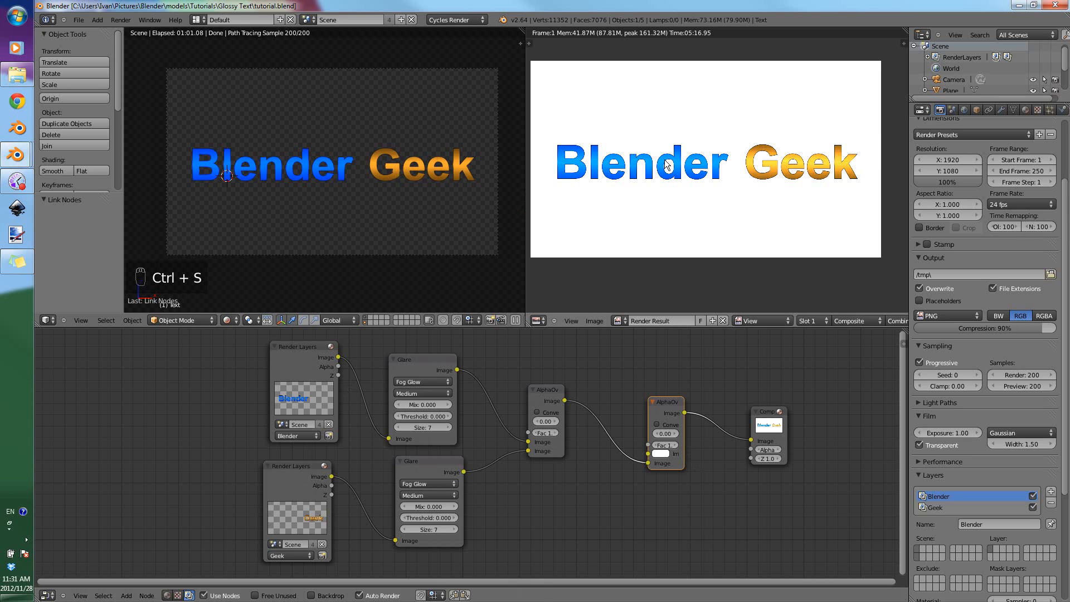
Inspect the text edges on the white background, change the second AlphaOver node's background color to blue, and save the file.
{"action": "scroll", "coordinate": [663, 168], "scroll_direction": "up", "scroll_amount": 2}
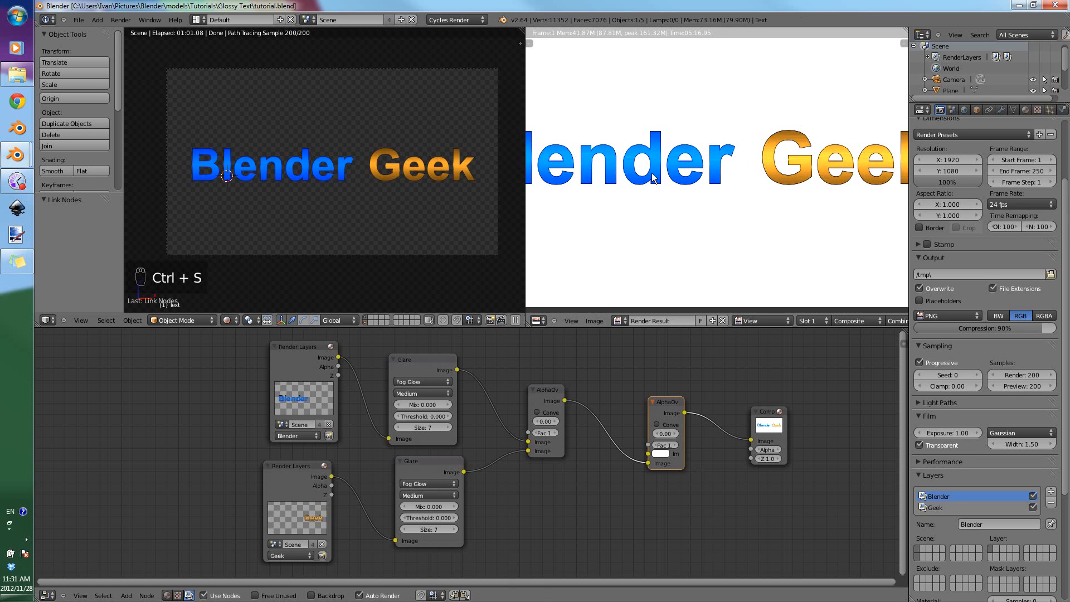
{"action": "scroll", "coordinate": [649, 174], "scroll_direction": "up", "scroll_amount": 3}
{"action": "middle_click_drag", "start_coordinate": [543, 158], "coordinate": [816, 163]}
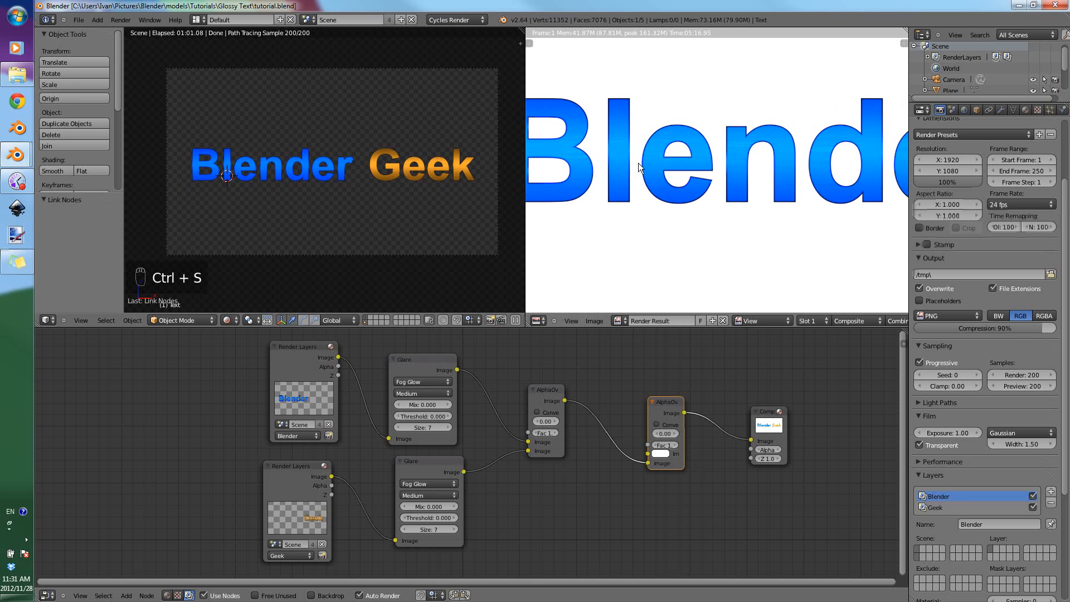
{"action": "scroll", "coordinate": [643, 220], "scroll_direction": "down", "scroll_amount": 4}
{"action": "middle_click_drag", "start_coordinate": [777, 223], "coordinate": [656, 194]}
{"action": "left_click", "coordinate": [660, 453]}
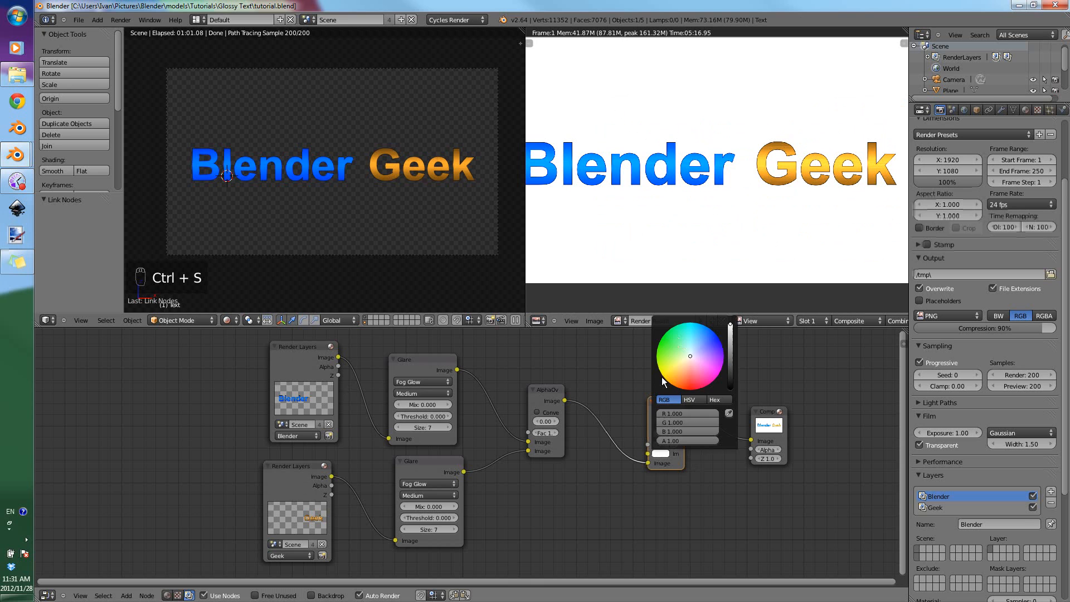
{"action": "left_click", "coordinate": [715, 341]}
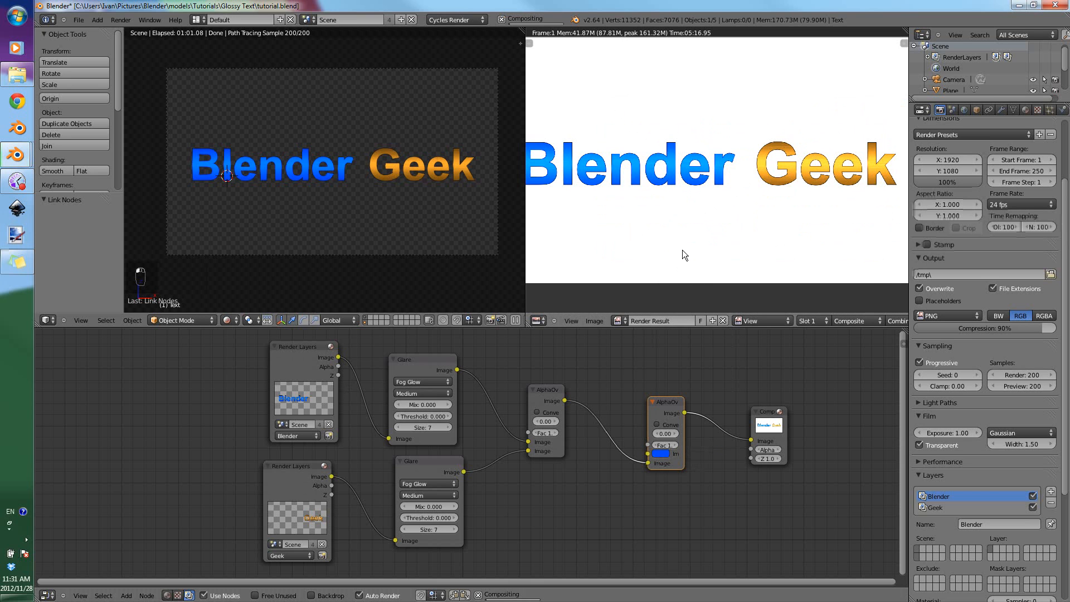
{"action": "key", "text": "ctrl+s"}
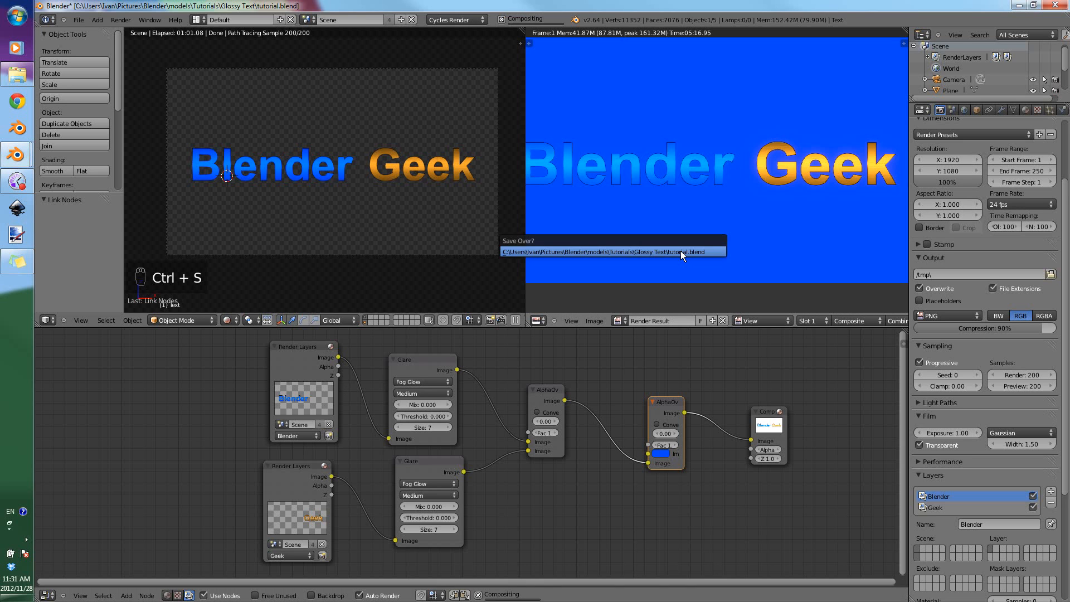
Examine the letter edges against the blue background up close and check the World surface color.
{"action": "scroll", "coordinate": [729, 221], "scroll_direction": "up", "scroll_amount": 3}
{"action": "scroll", "coordinate": [708, 197], "scroll_direction": "up", "scroll_amount": 2}
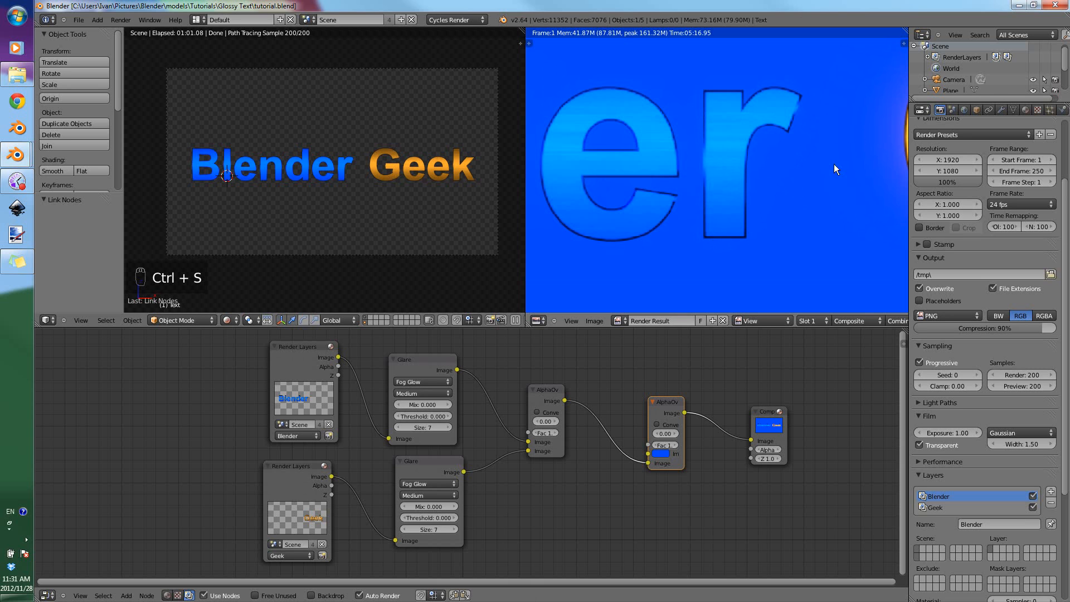
{"action": "left_click", "coordinate": [964, 110]}
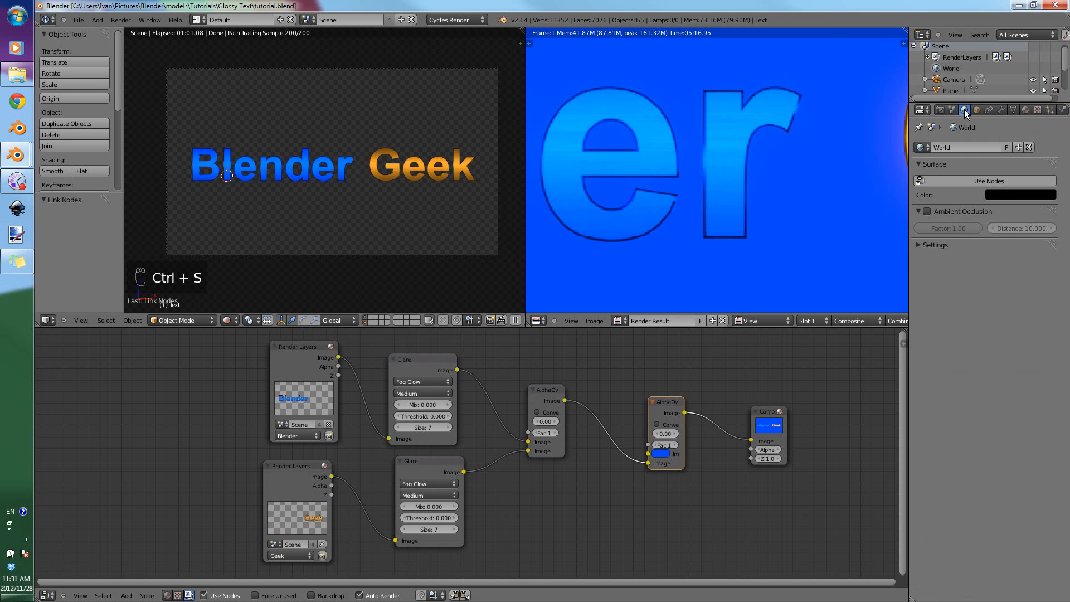
{"action": "left_click", "coordinate": [996, 196]}
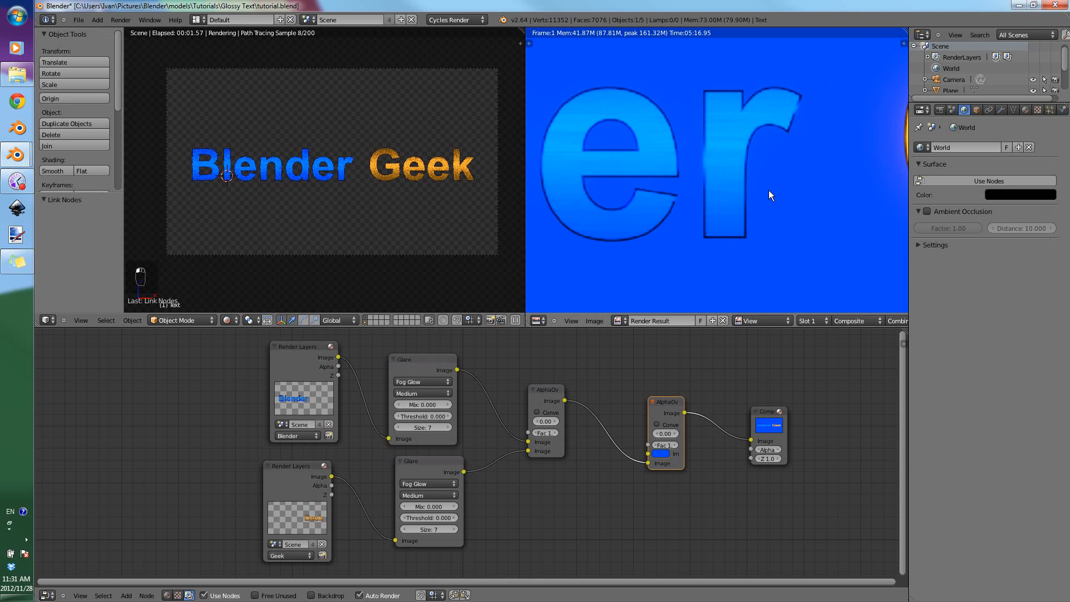
Delete the second AlphaOver node, relink the remaining AlphaOver's output to the Composite node's image input, and save the file.
{"action": "left_click", "coordinate": [658, 402]}
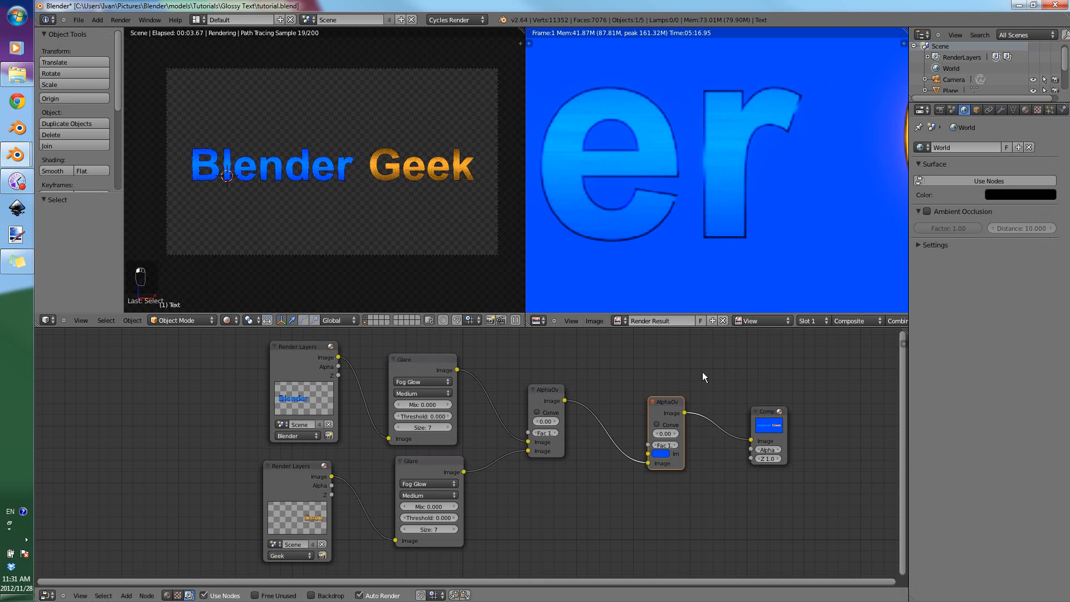
{"action": "key", "text": "Delete"}
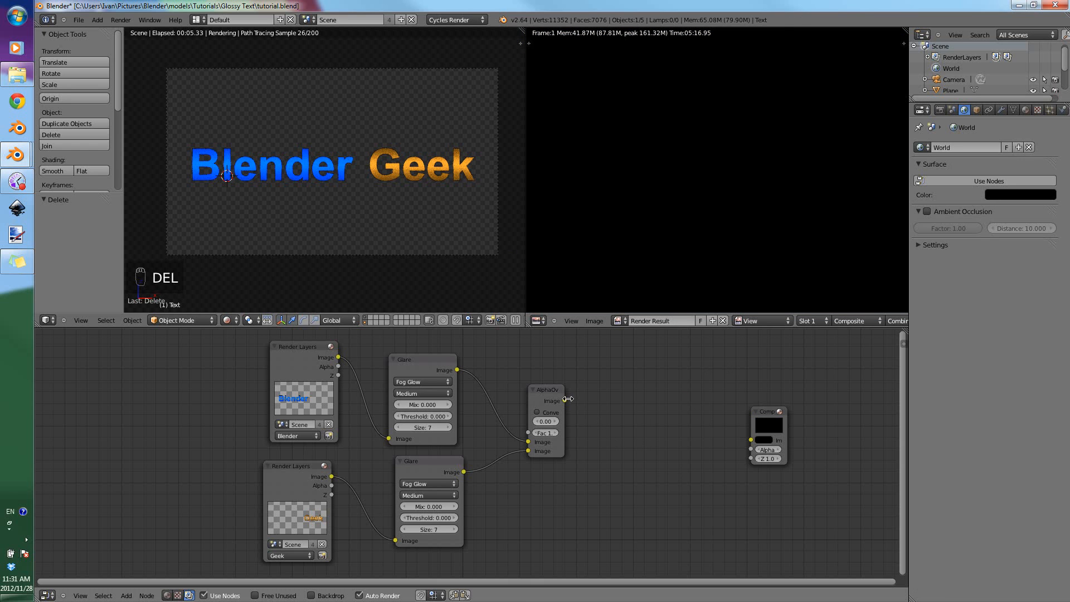
{"action": "left_click", "coordinate": [565, 401]}
{"action": "left_click_drag", "start_coordinate": [747, 438], "coordinate": [747, 438]}
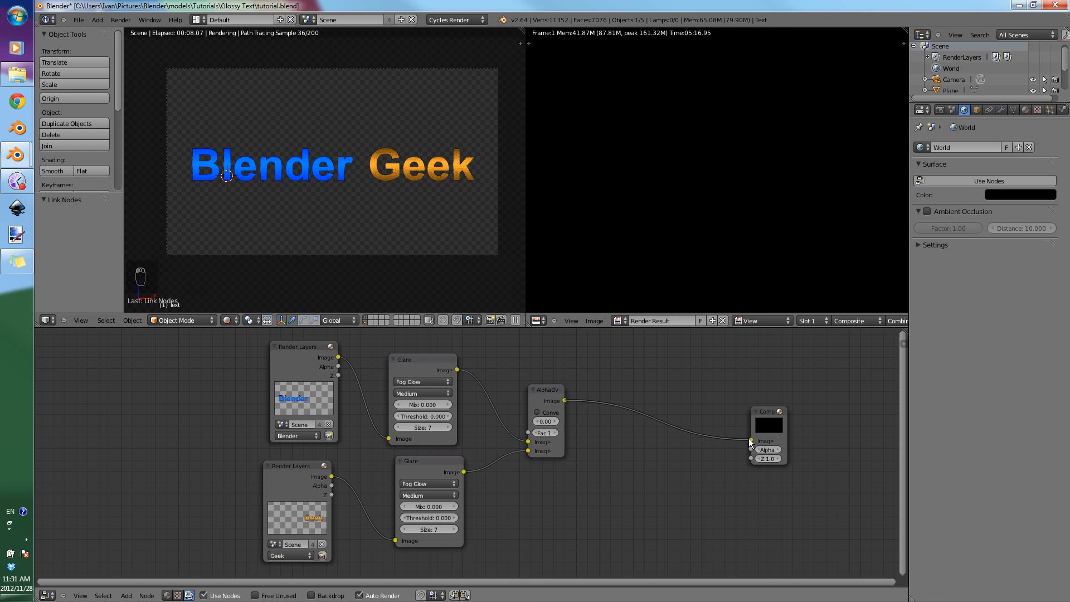
{"action": "key", "text": "ctrl+s"}
{"action": "left_click", "coordinate": [694, 199]}
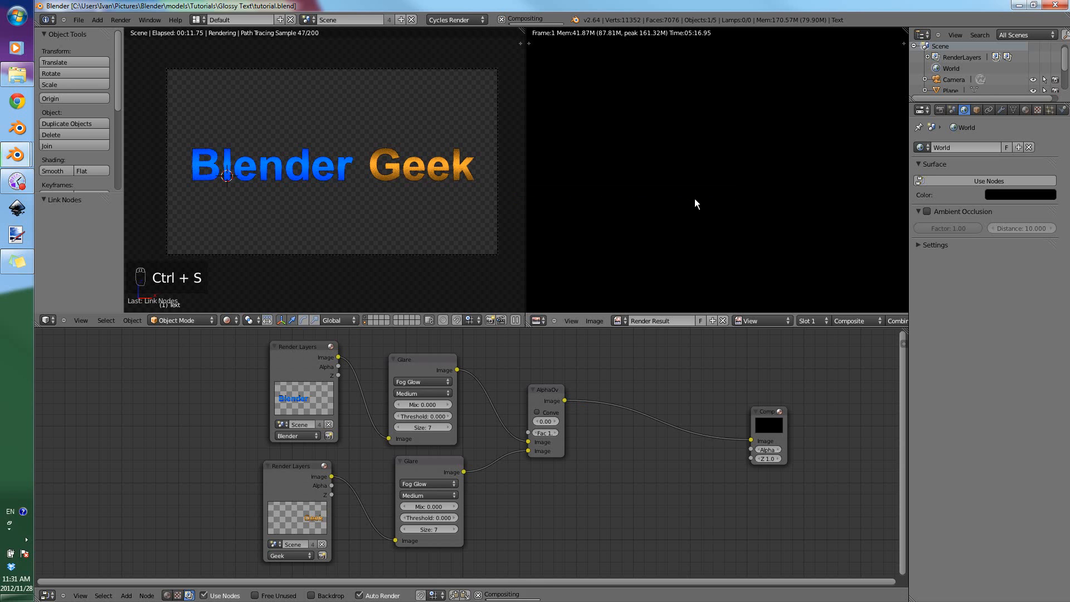